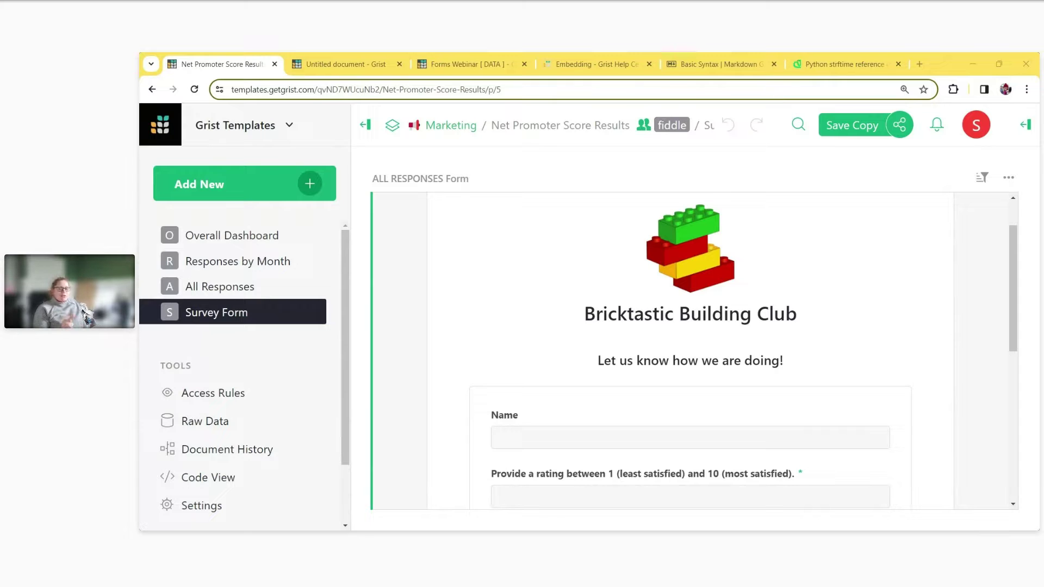
- Look through the Bricktastic Building Club survey form down to its submit and publishing options
left_click(741, 295)
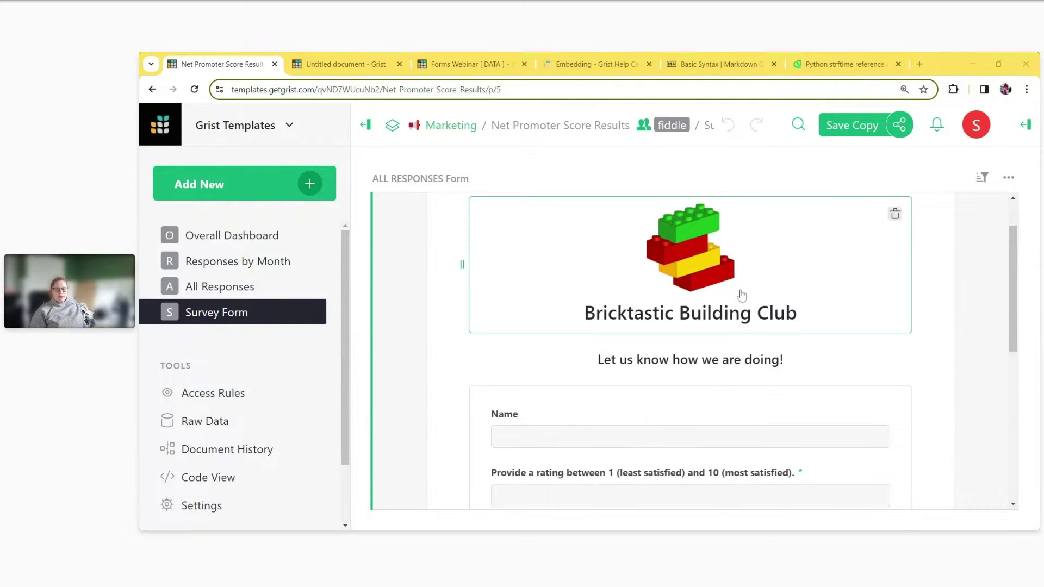
scroll(745, 295, "down", 10)
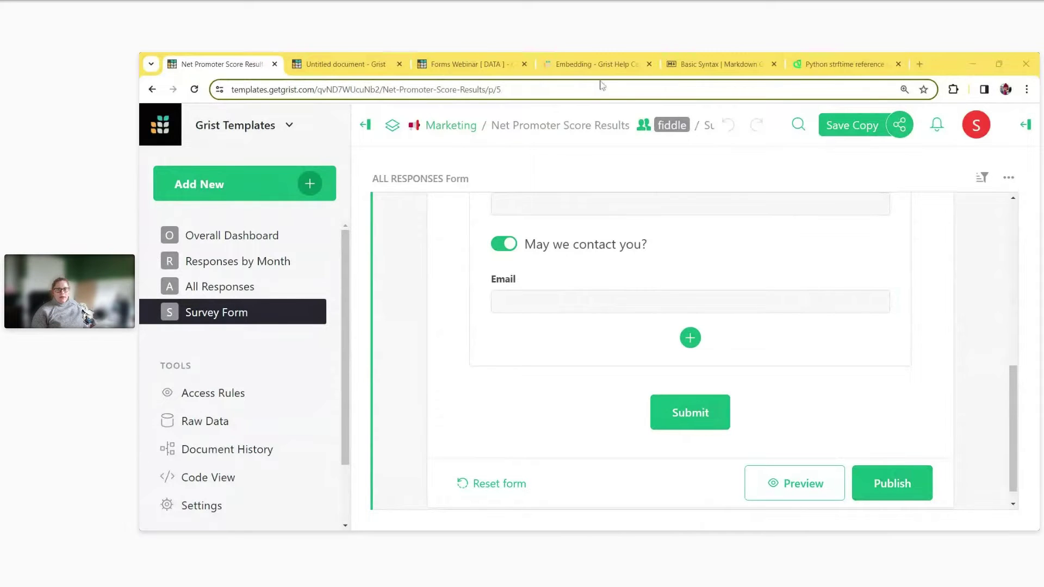
- Read the Embedding Grist help article and highlight the source URL in its iframe code snippet
left_click(578, 72)
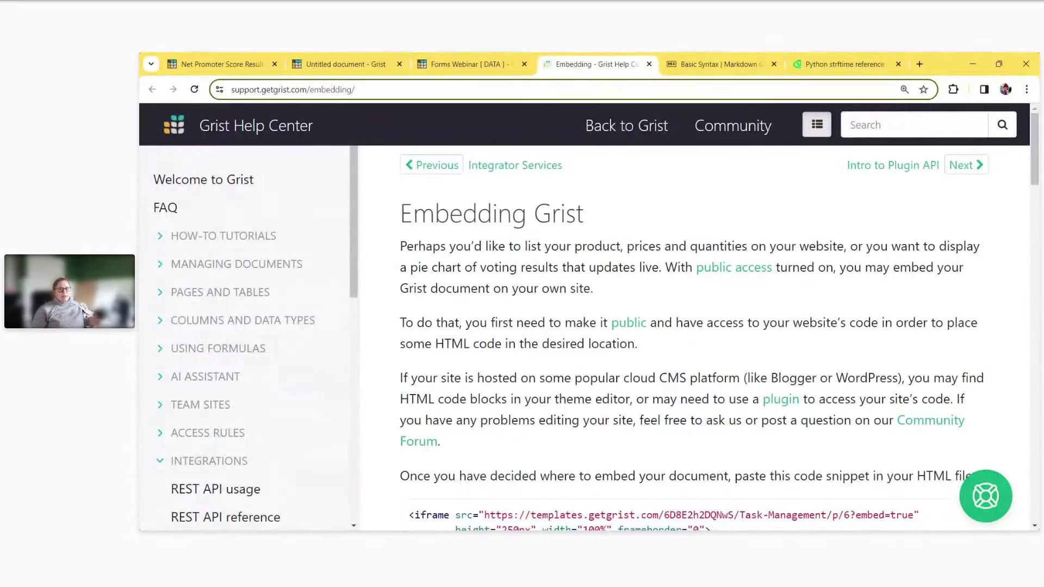
scroll(686, 306, "down", 1)
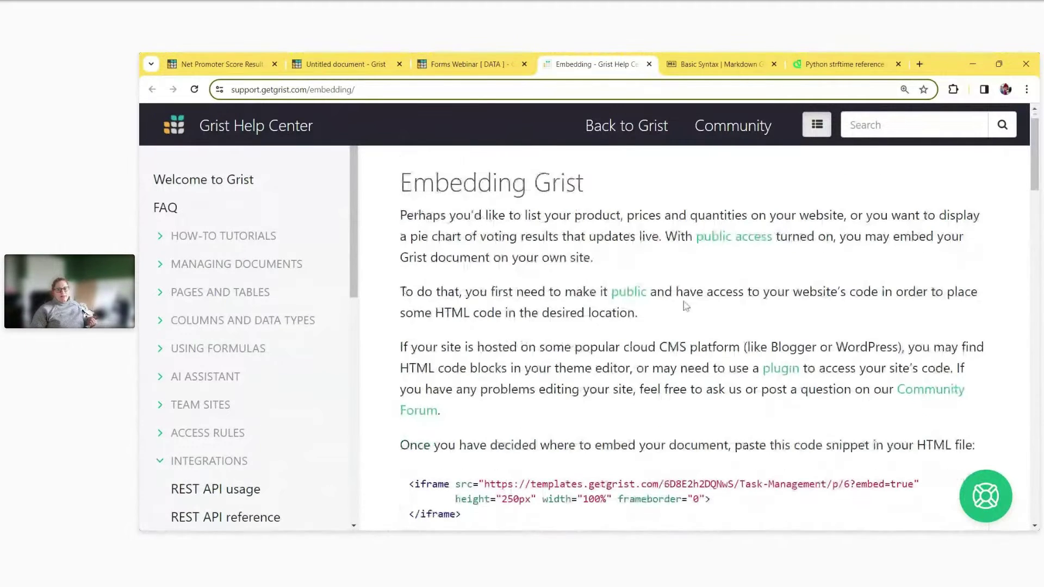
scroll(686, 306, "down", 3)
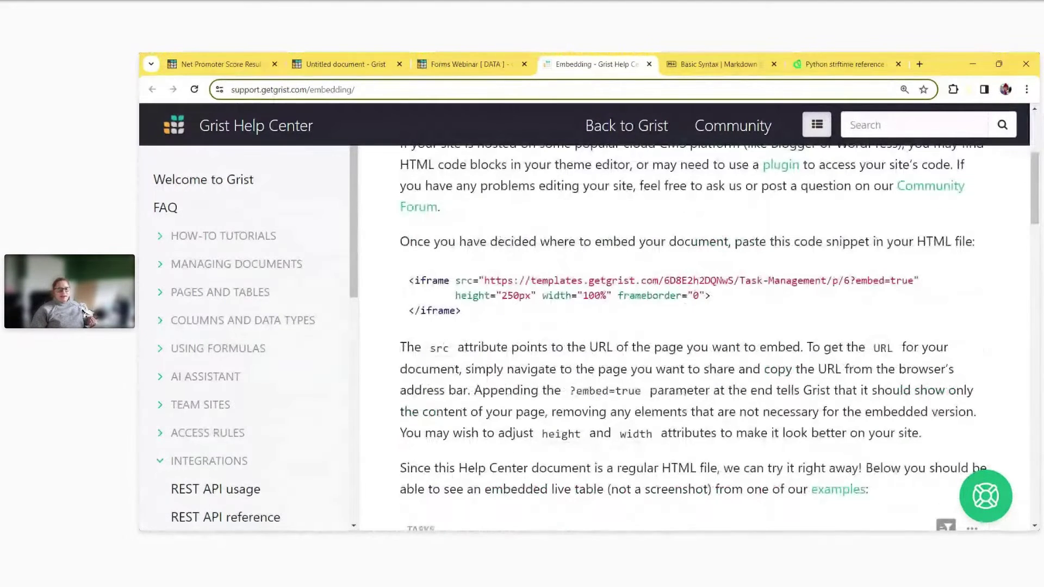
left_click_drag(484, 281, 913, 282)
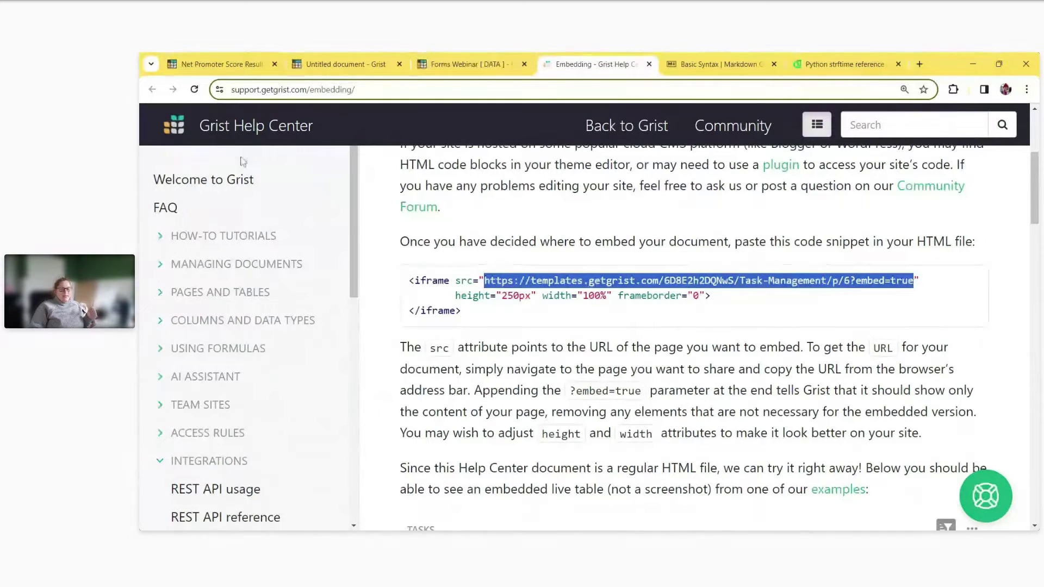
- Return to the Net Promoter Score survey form and view its publishing confirmation, dismissing it without publishing
left_click(352, 55)
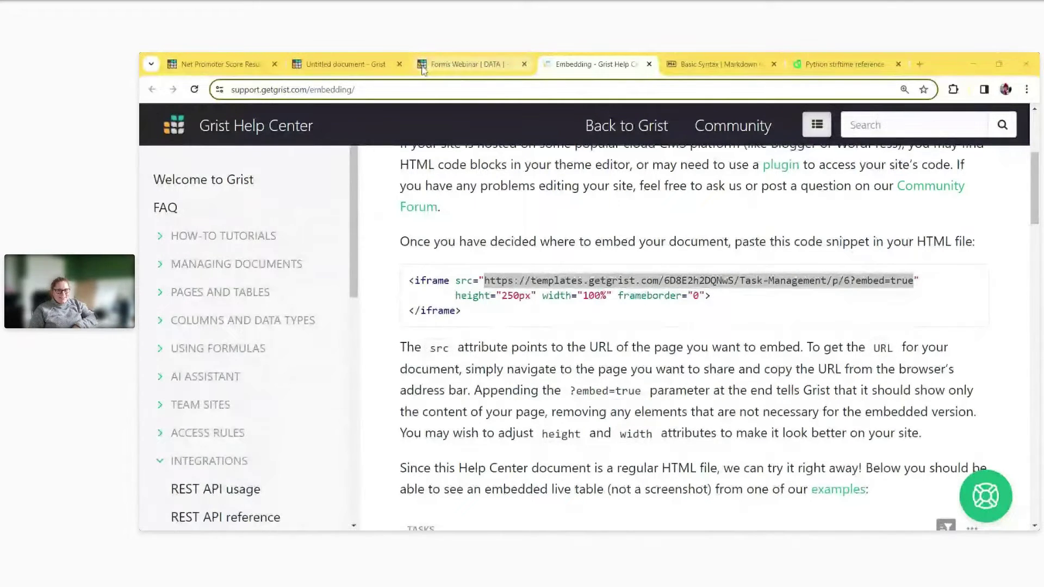
left_click(459, 64)
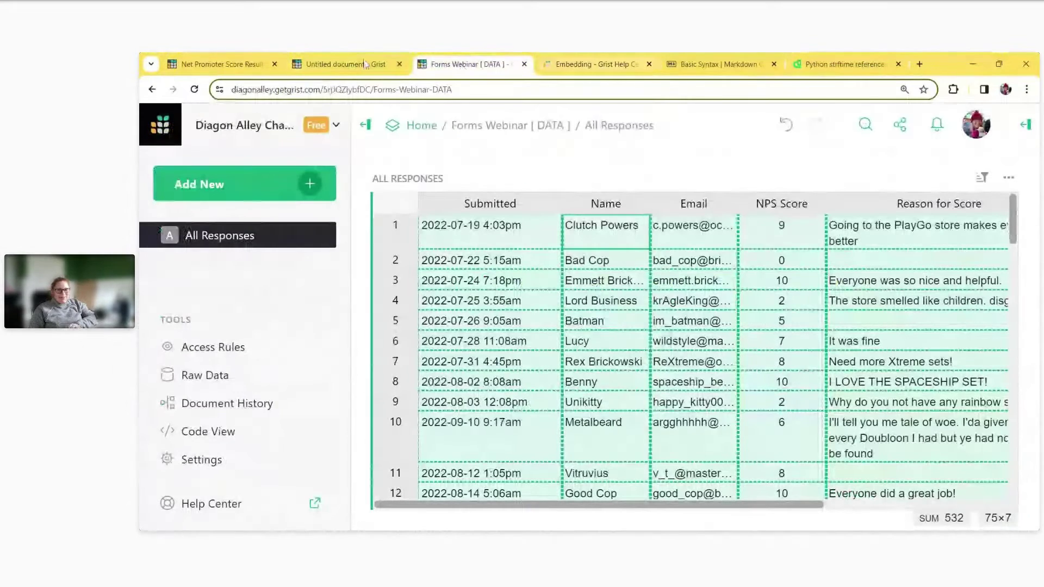
left_click(217, 64)
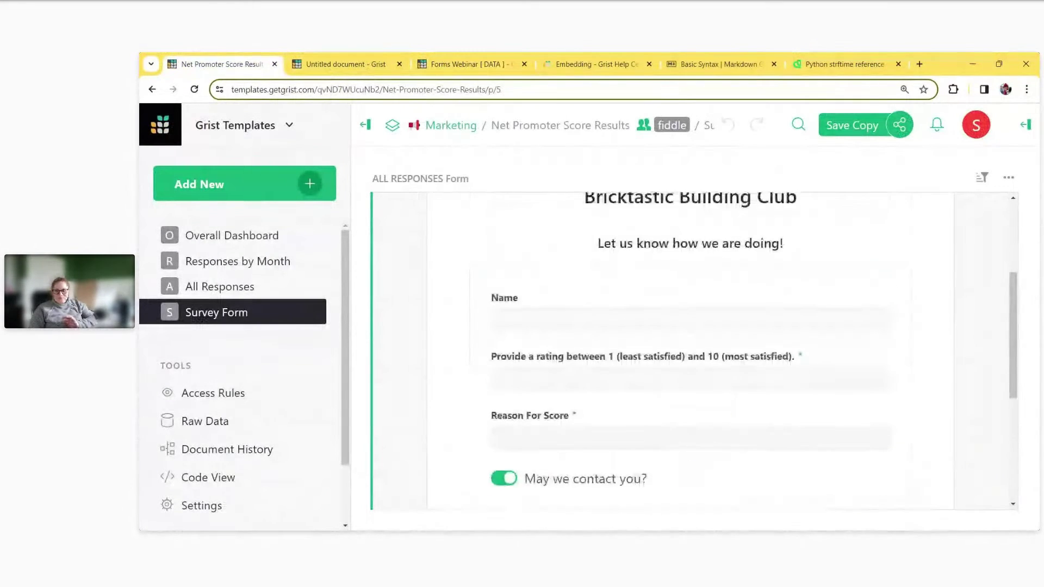
left_click(859, 474)
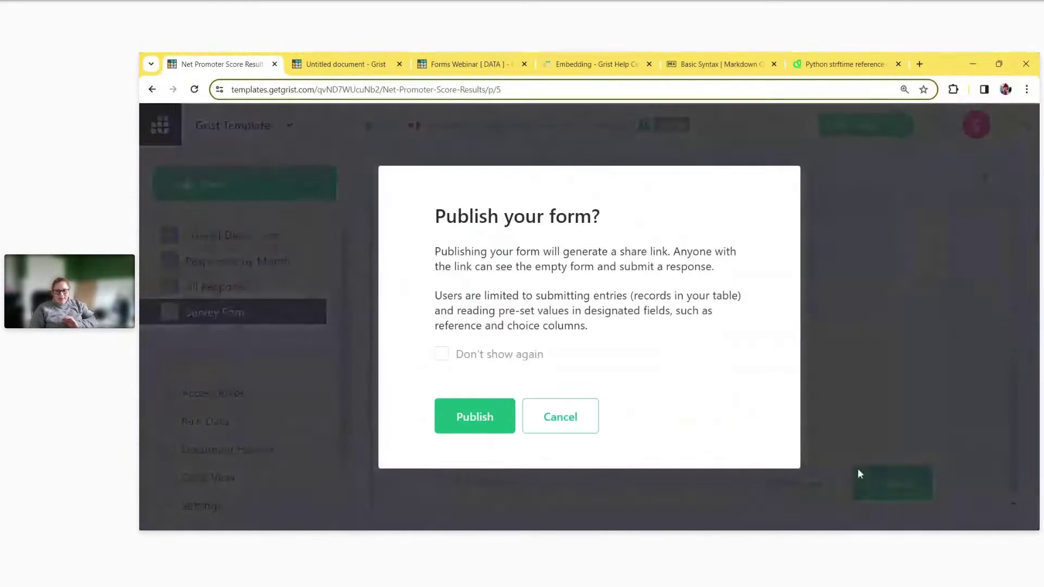
left_click(559, 416)
- Preview the survey form as respondents see it, including its mobile device layout, and close the preview
left_click(778, 483)
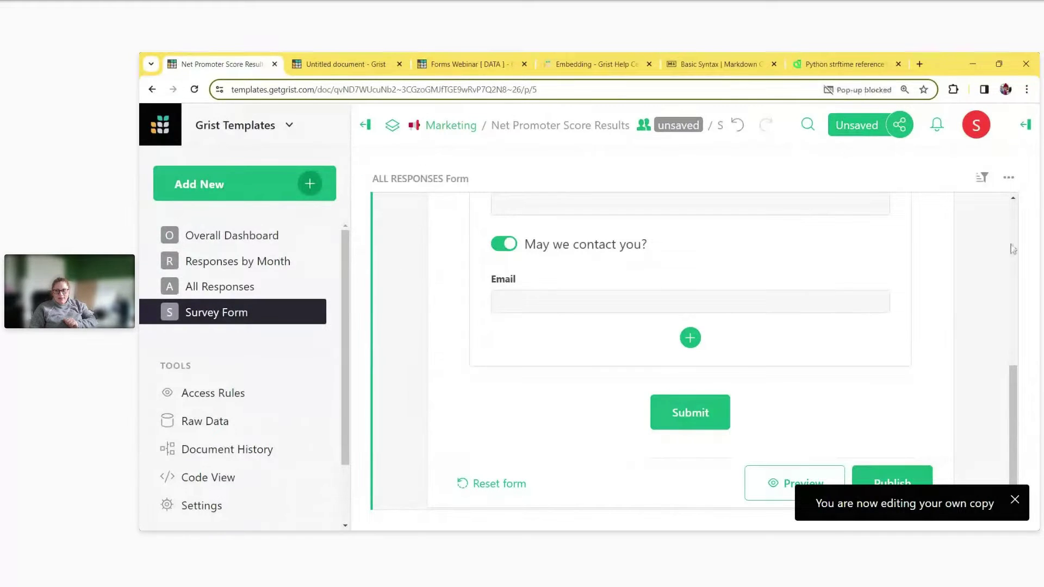
left_click(755, 479)
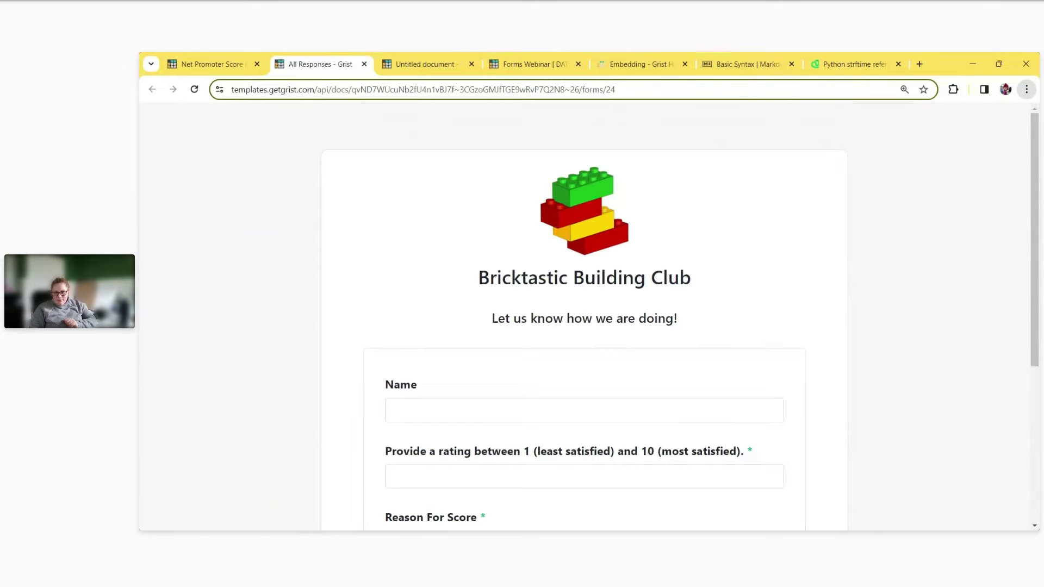
key("ctrl+shift+i")
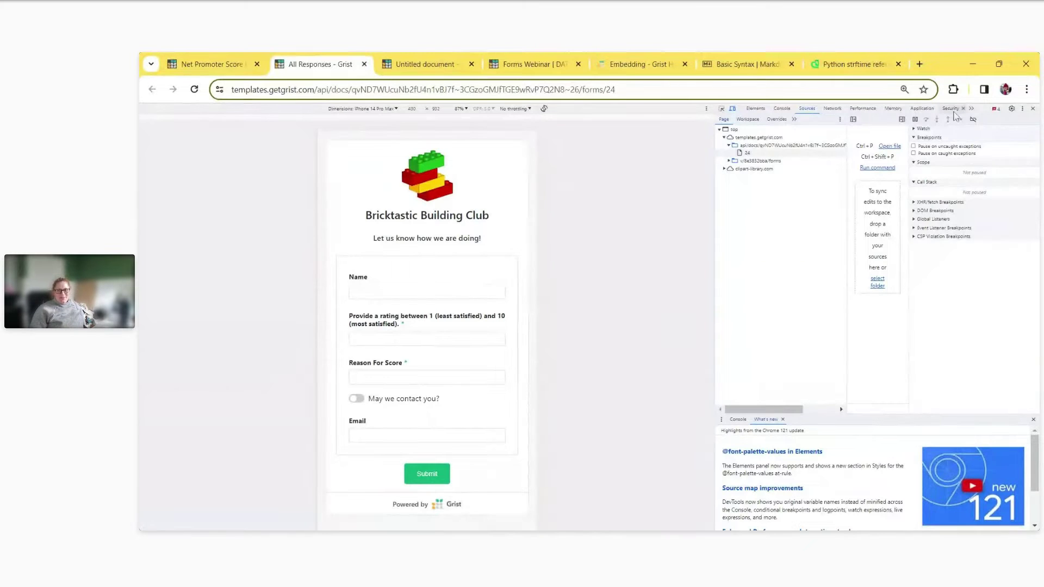
left_click(1032, 110)
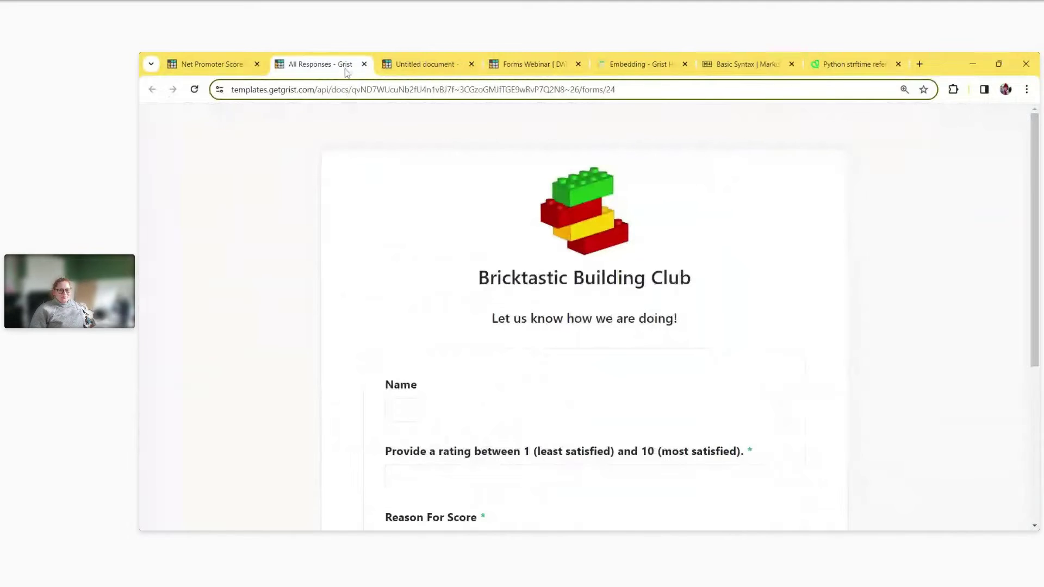
left_click(365, 64)
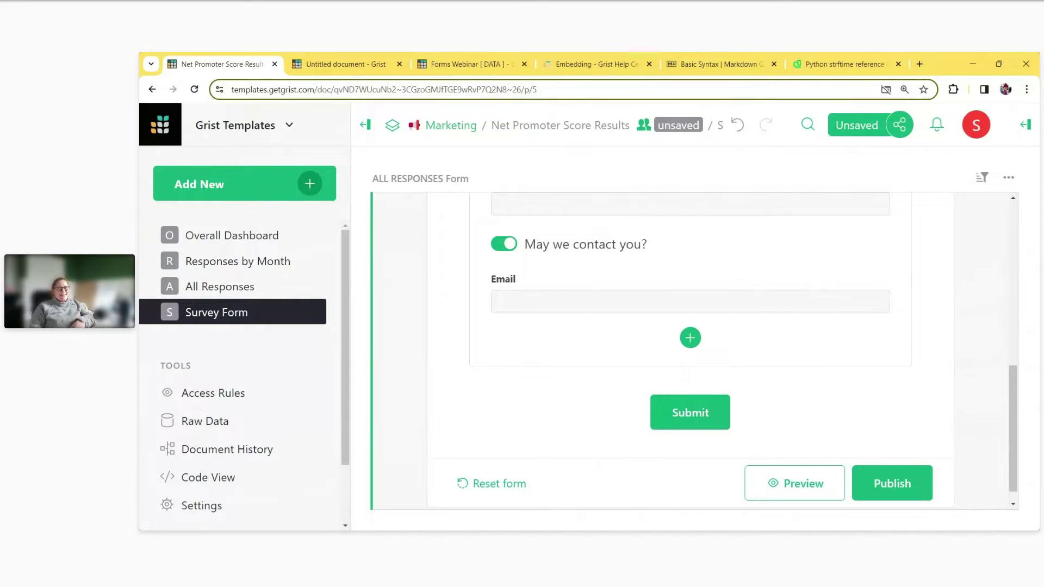
left_click(623, 281)
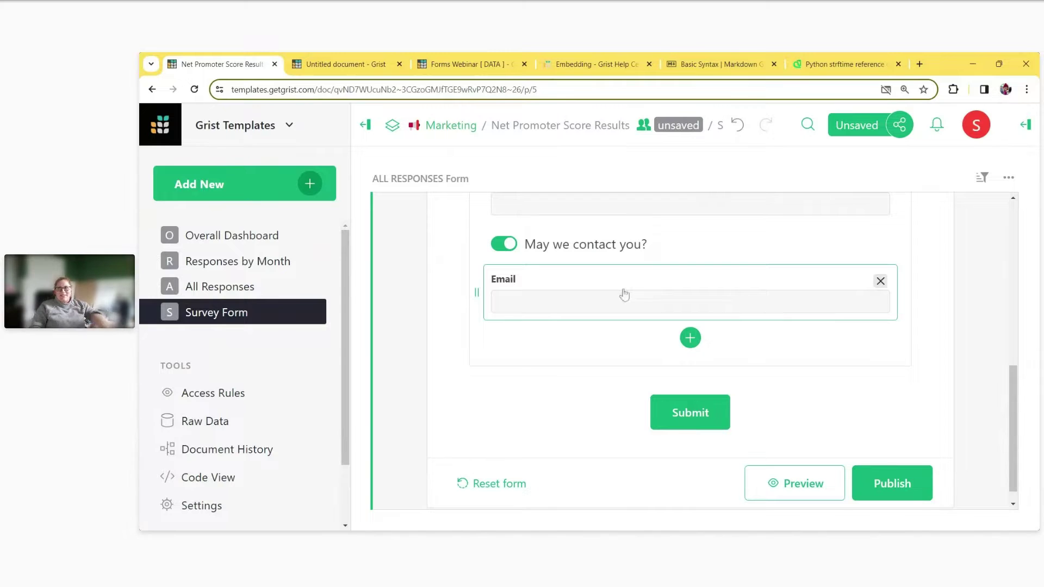
left_click(704, 242)
left_click(539, 333)
left_click(552, 306)
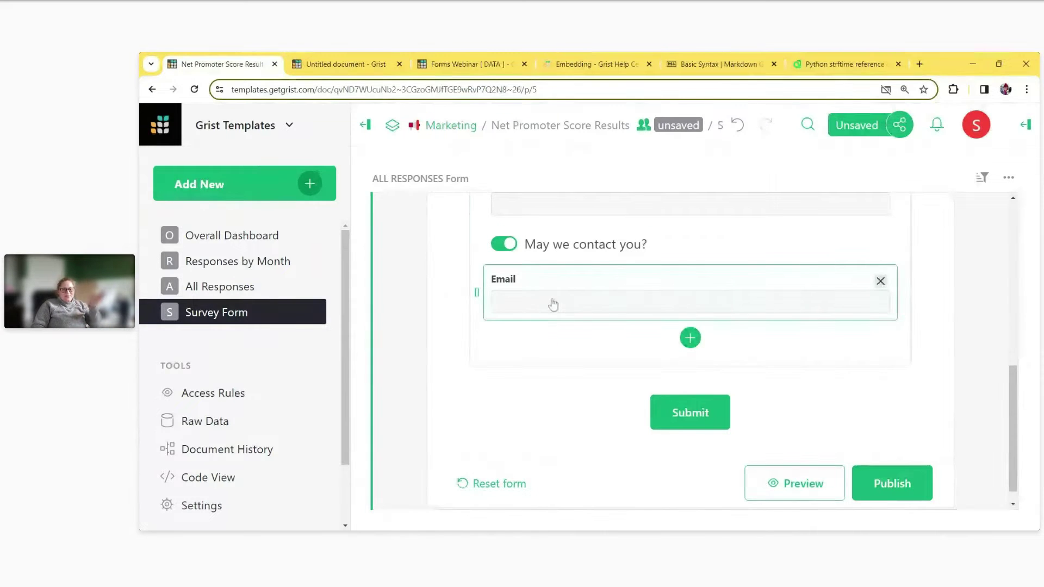
left_click(589, 260)
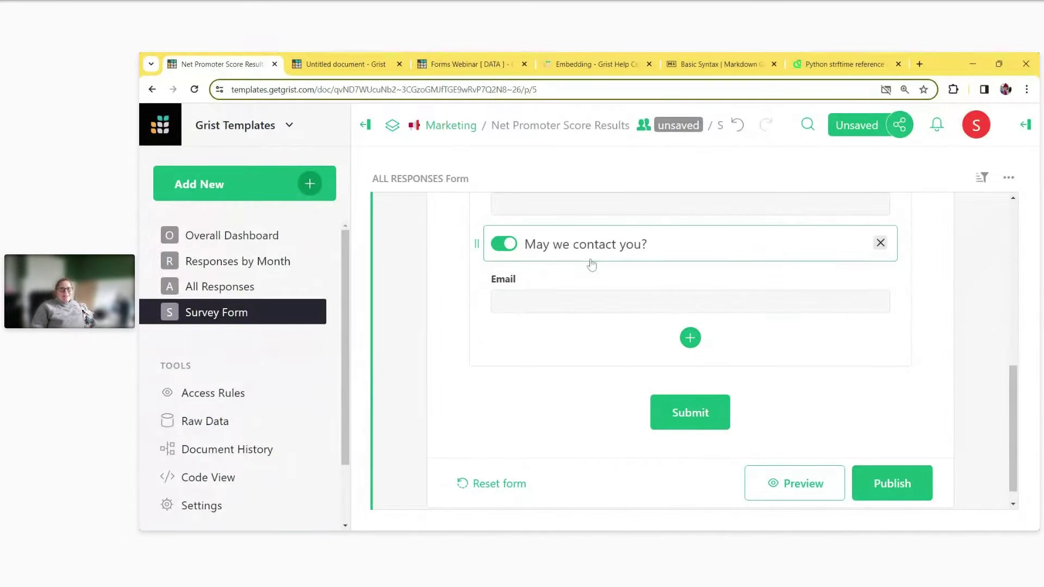
left_click(585, 308)
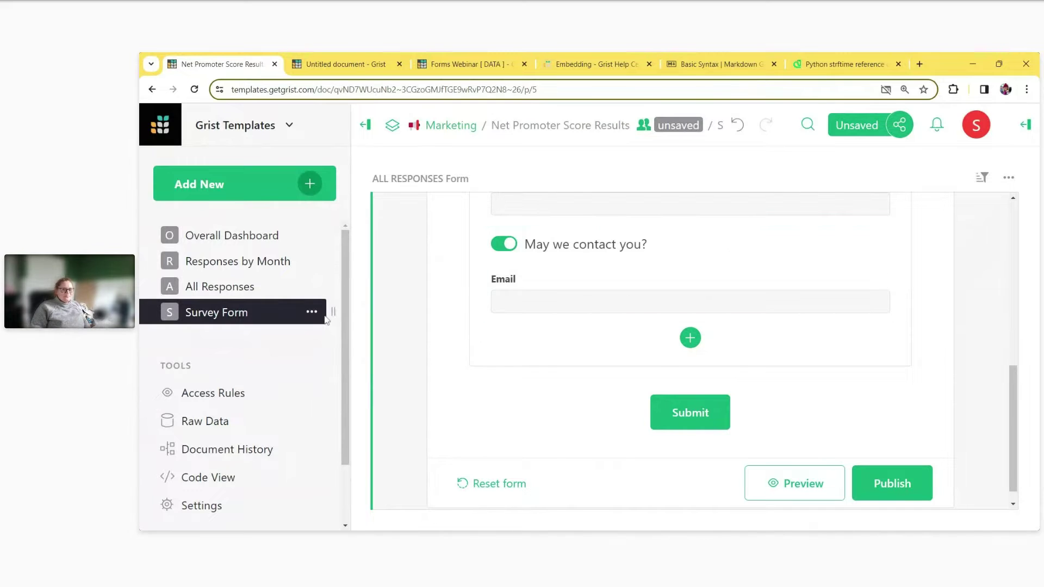
- Zoom the page out and review the survey form's heading, questions and submit section
scroll(861, 351, "up", 15)
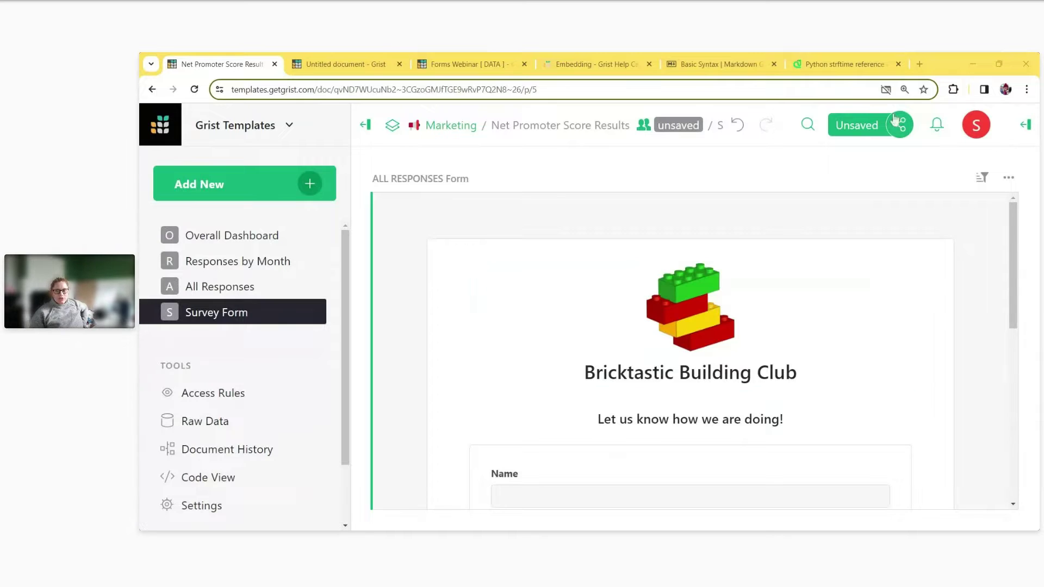
key("ctrl+minus")
key("ctrl+minus")
key("ctrl+minus")
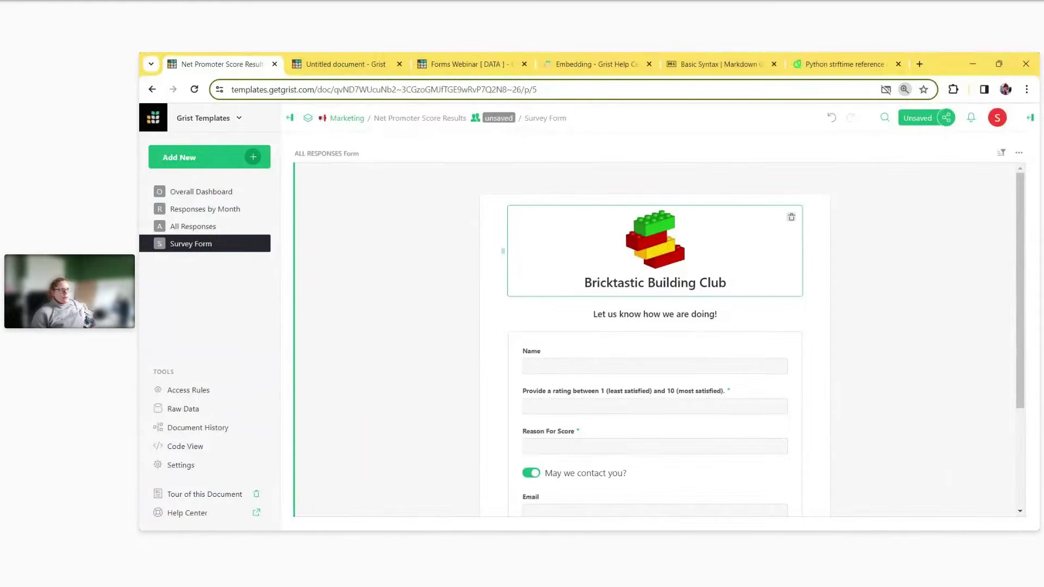
scroll(734, 275, "down", 2)
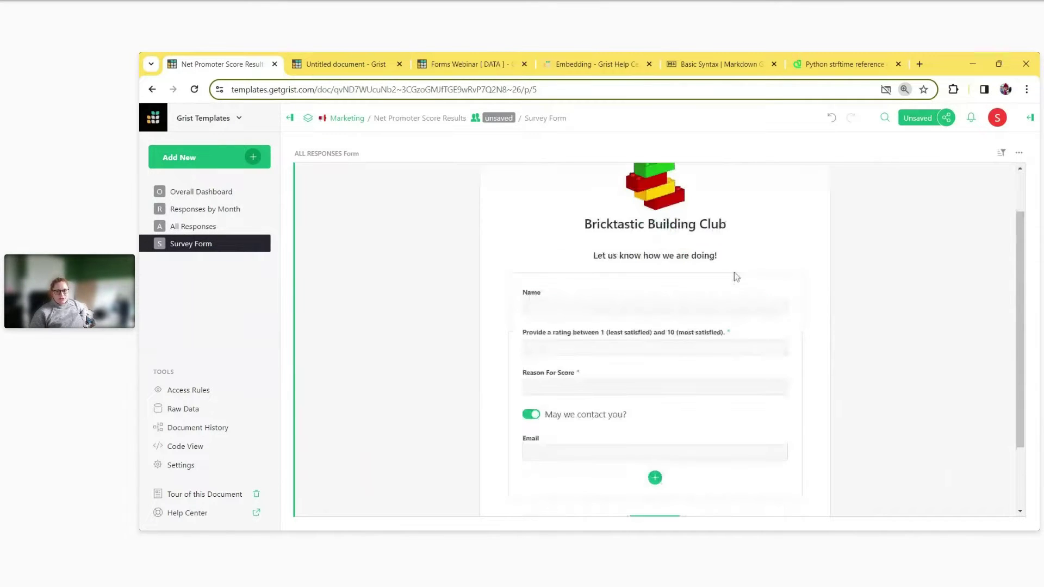
scroll(786, 519, "down", 1)
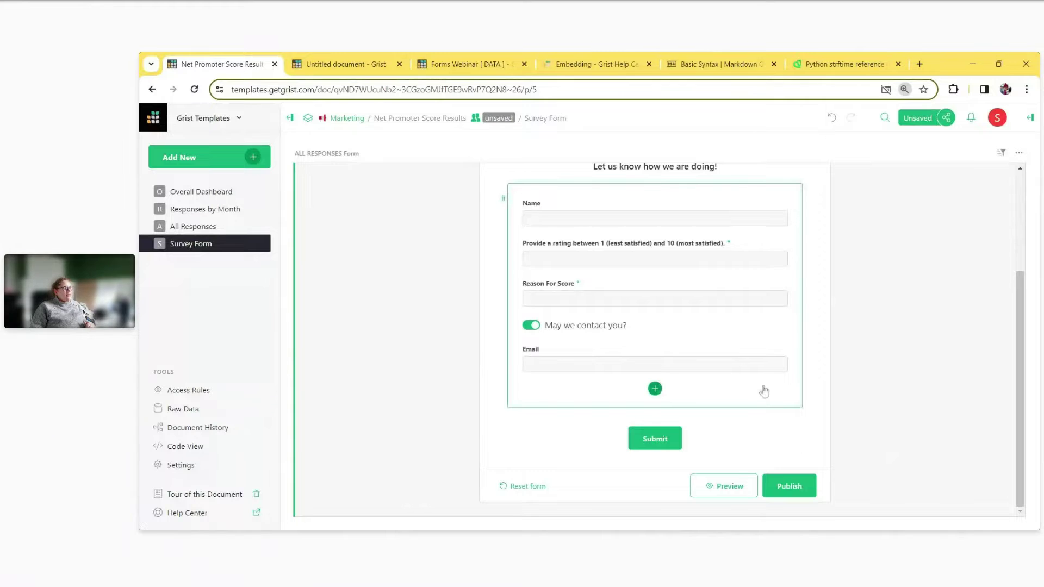
scroll(764, 391, "up", 3)
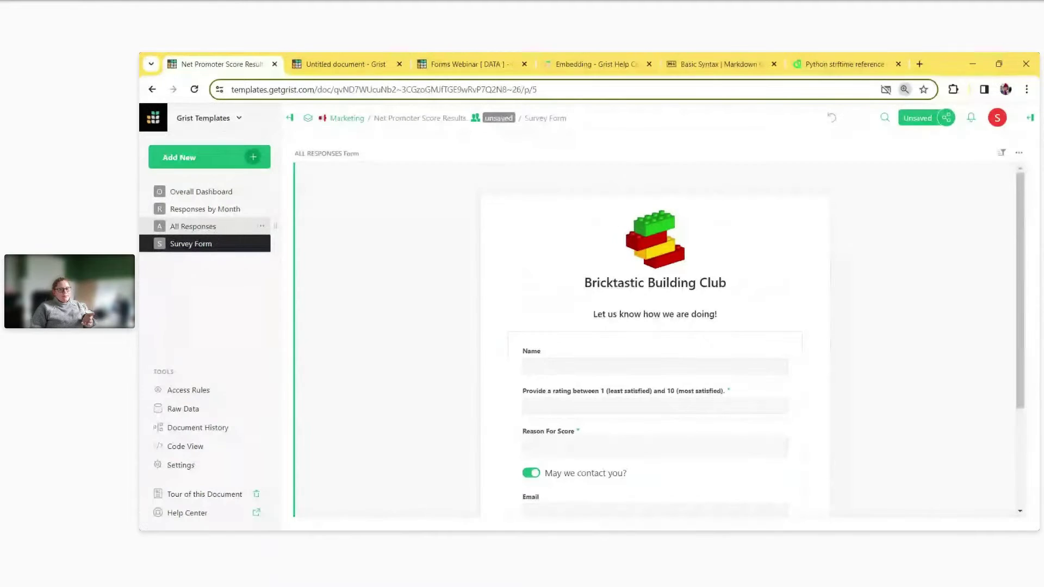
- Open the Overall Dashboard page to view the monthly summary table and NPS score charts
left_click(216, 232)
left_click(201, 191)
key("Escape")
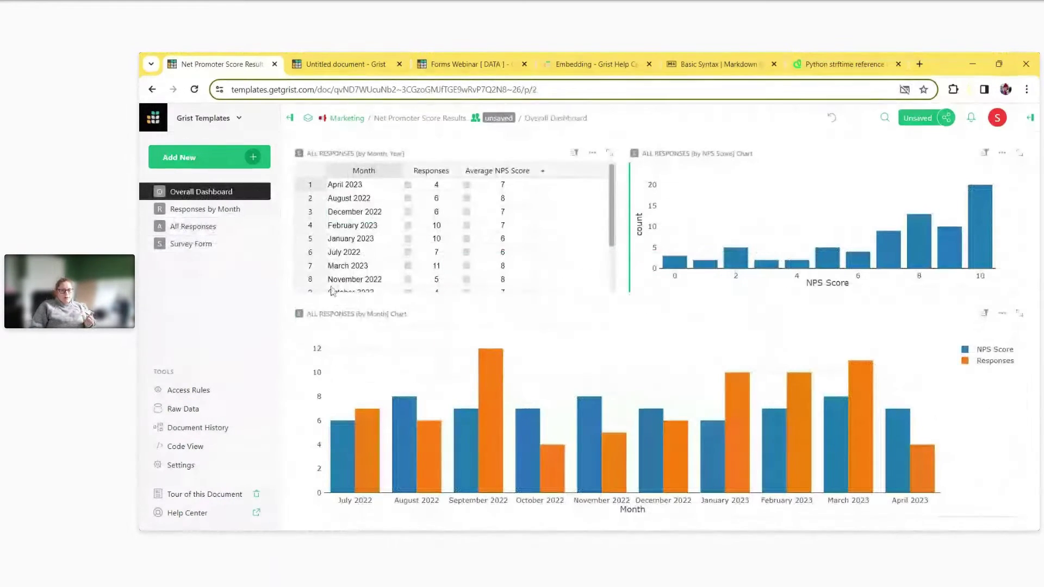
- Look through the All Responses table and select the Submitted cell of the empty row at its end
left_click(203, 226)
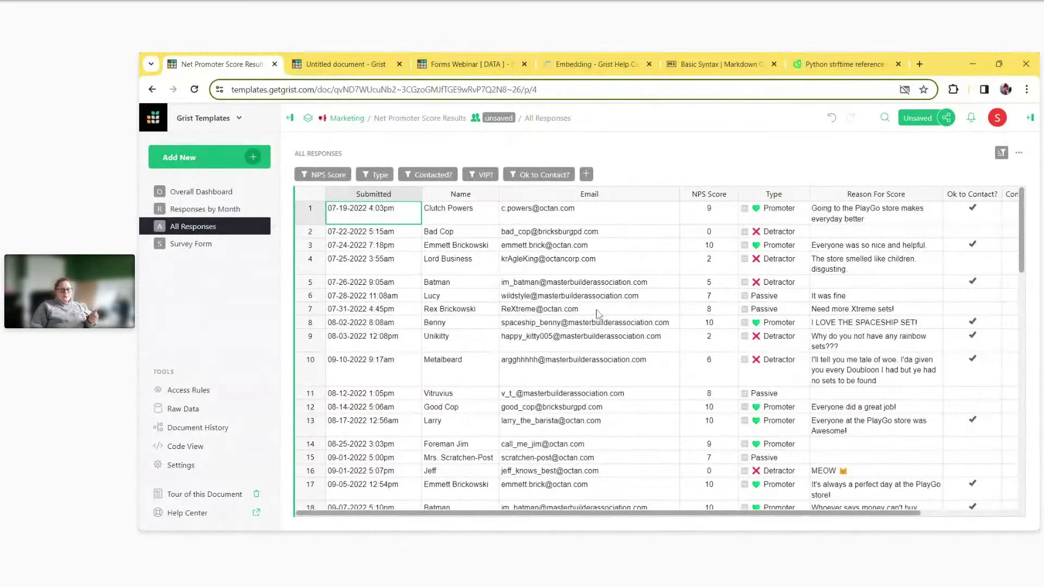
scroll(590, 315, "down", 3)
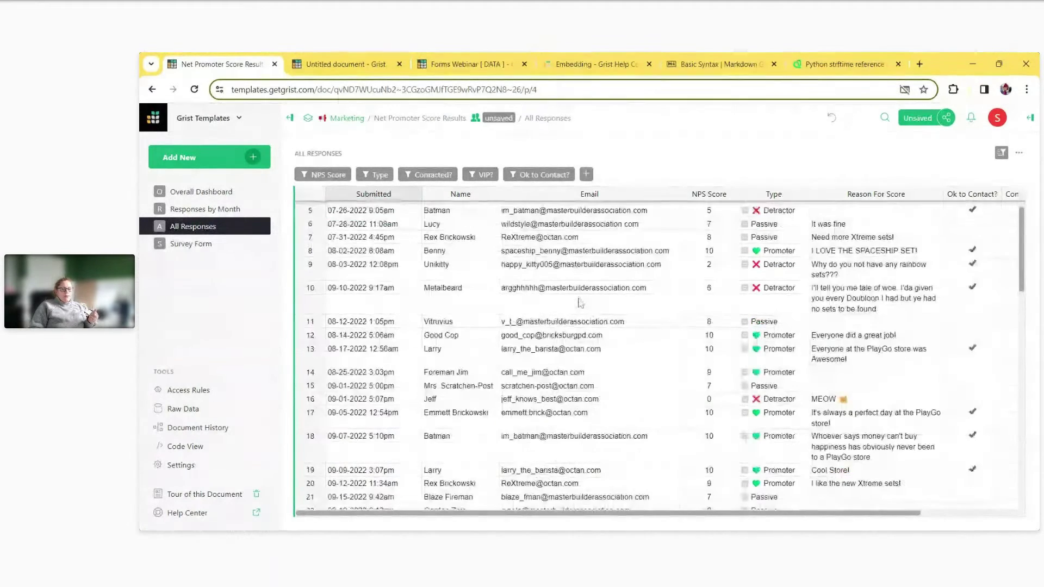
scroll(580, 303, "down", 6)
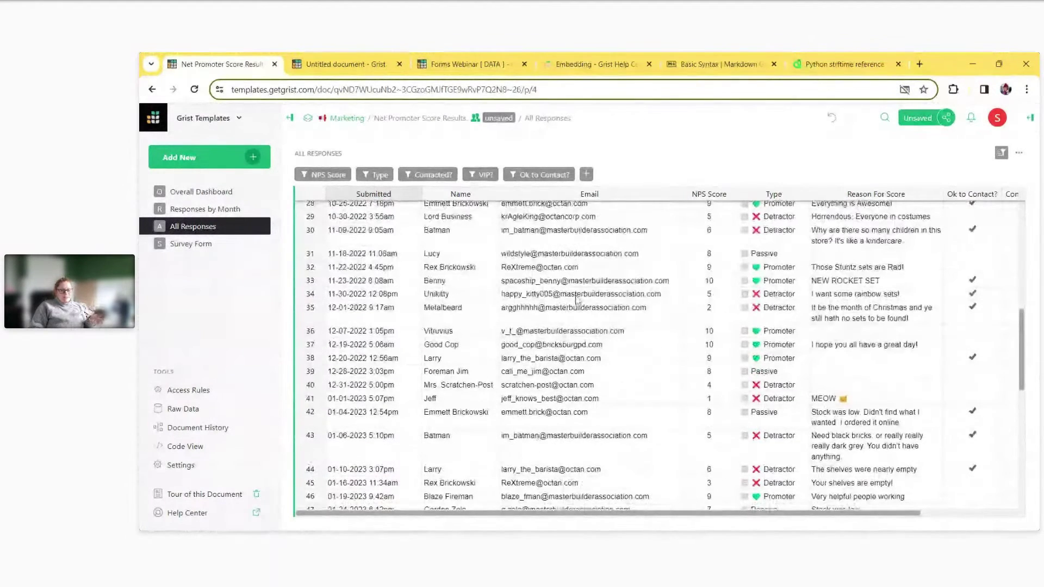
scroll(577, 301, "down", 10)
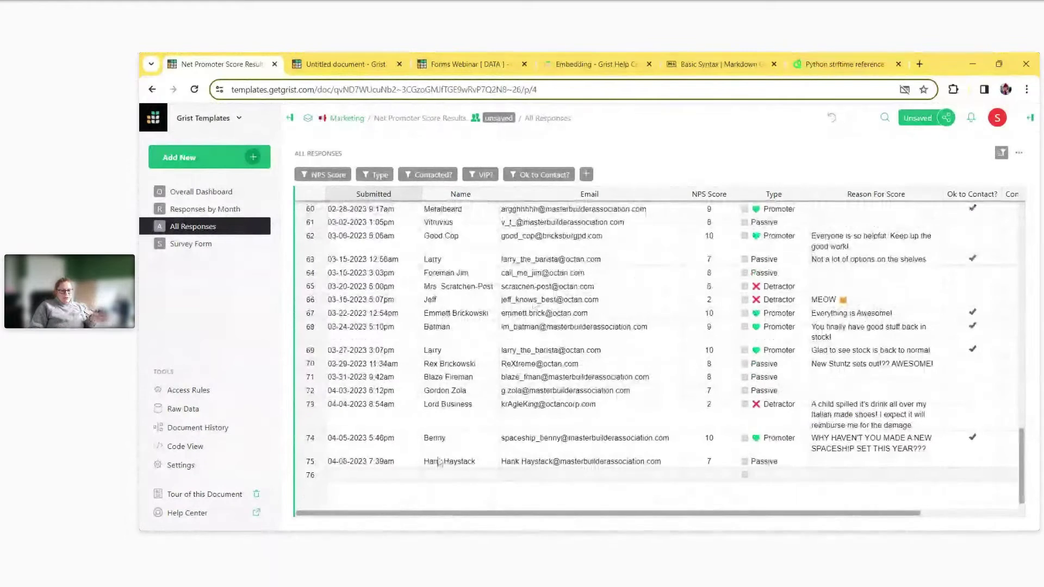
left_click(379, 477)
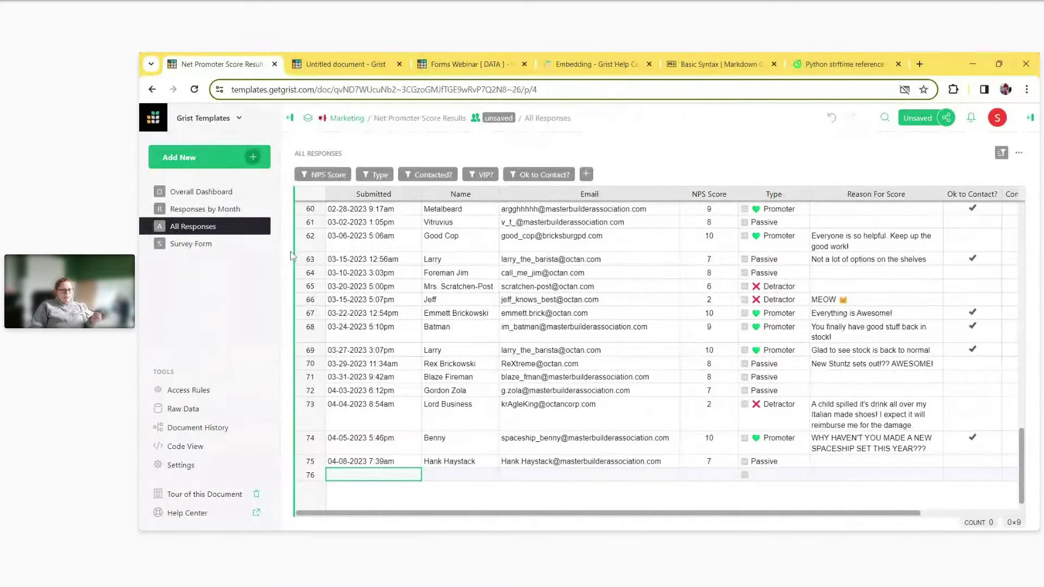
- View the Responses by Month page and highlight the Responses and NPS Score columns of its monthly summary
left_click(203, 212)
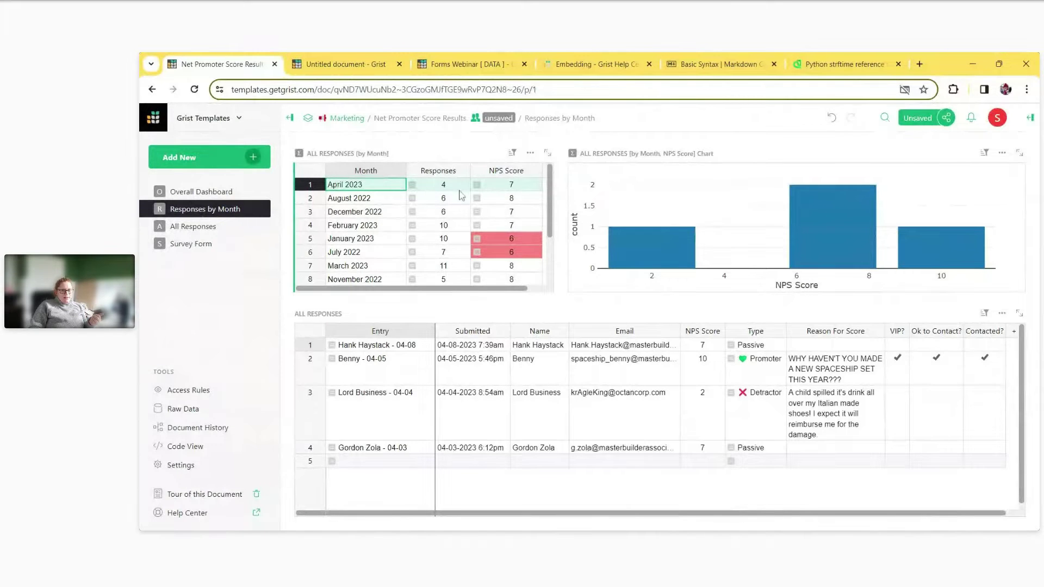
left_click(435, 172)
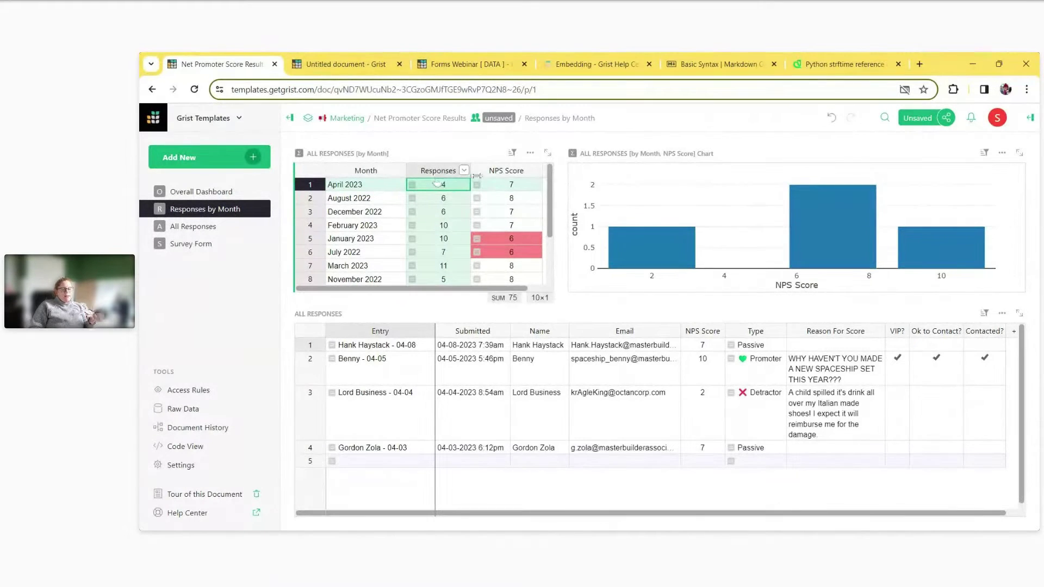
left_click(492, 172)
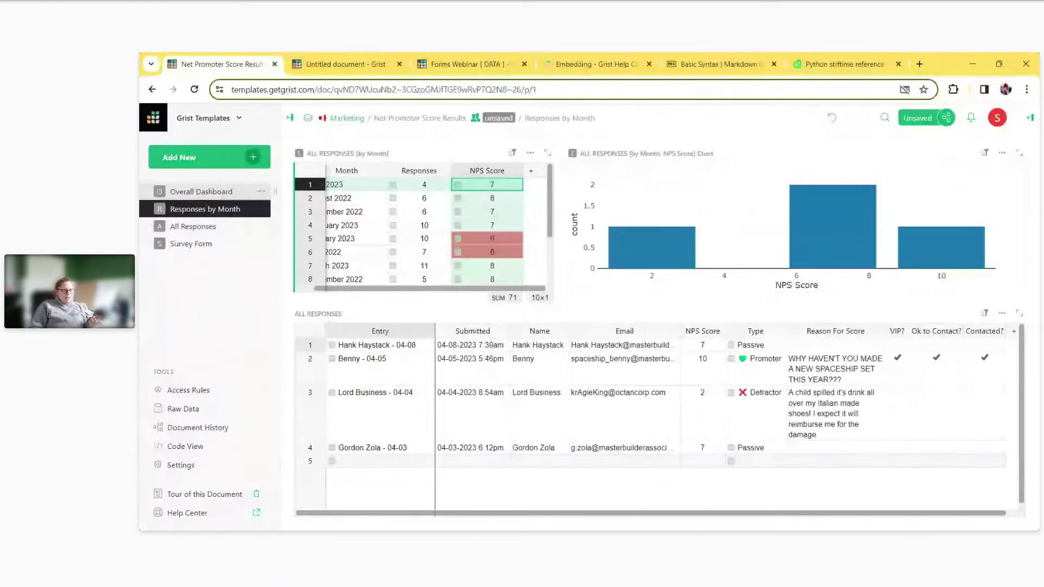
- Return to the Overall Dashboard and highlight the Month column of its summary table
left_click(198, 196)
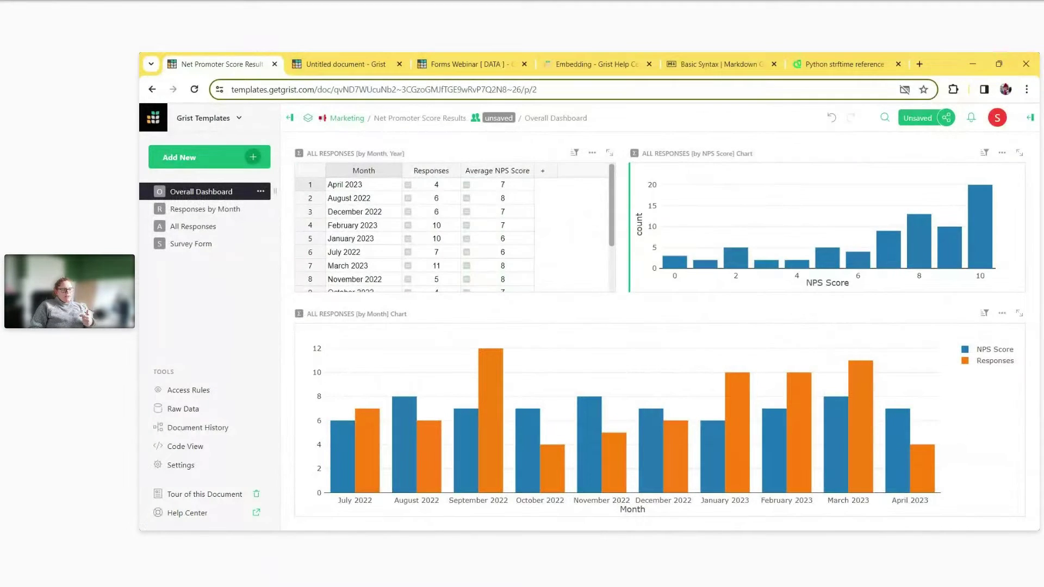
left_click(357, 173)
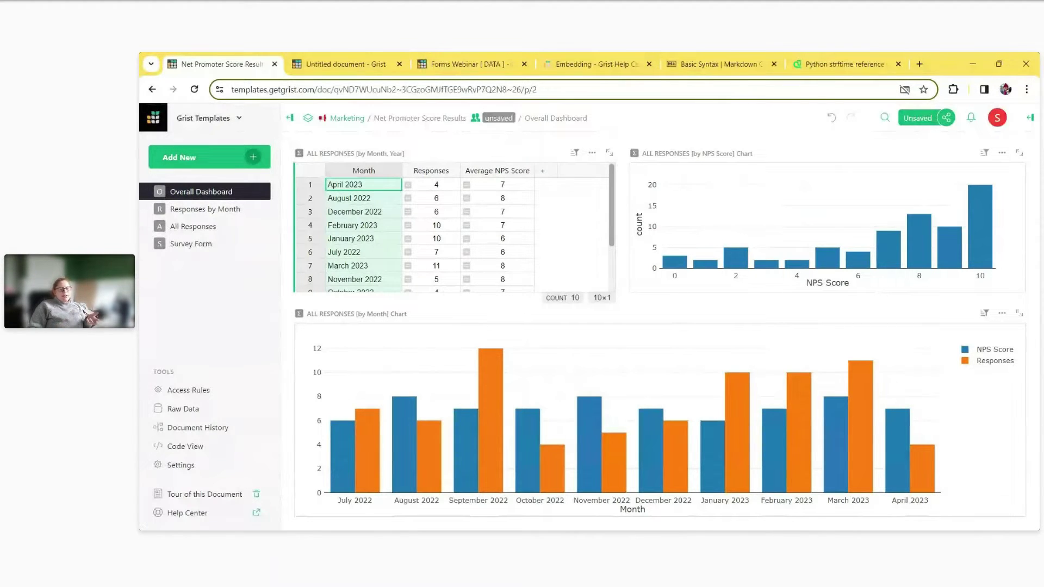
- Switch to the untitled document and rename columns A, B and C of the empty table to Name, Email and NPS Score
mouse_move(589, 419)
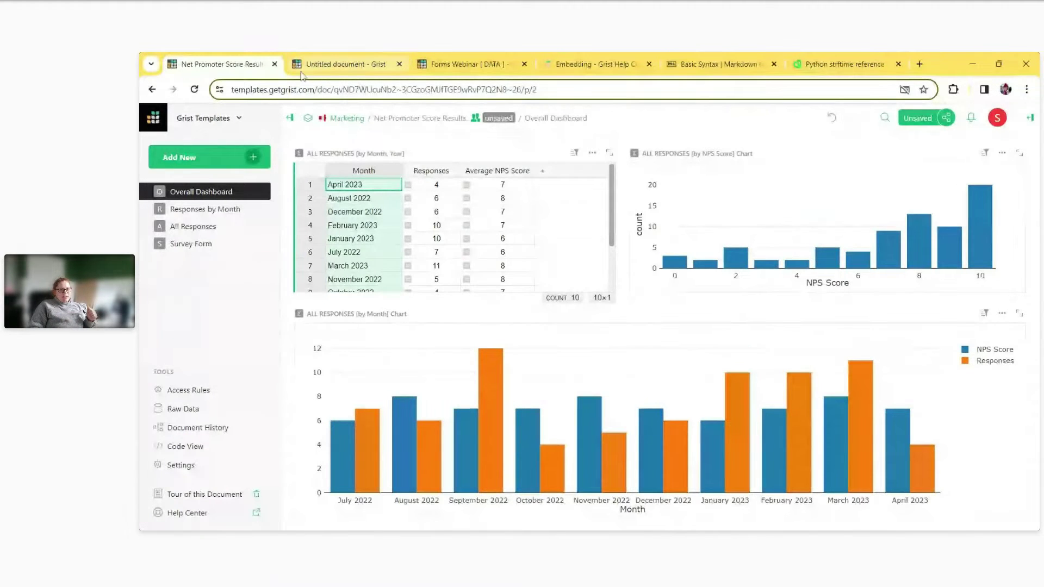
left_click(337, 75)
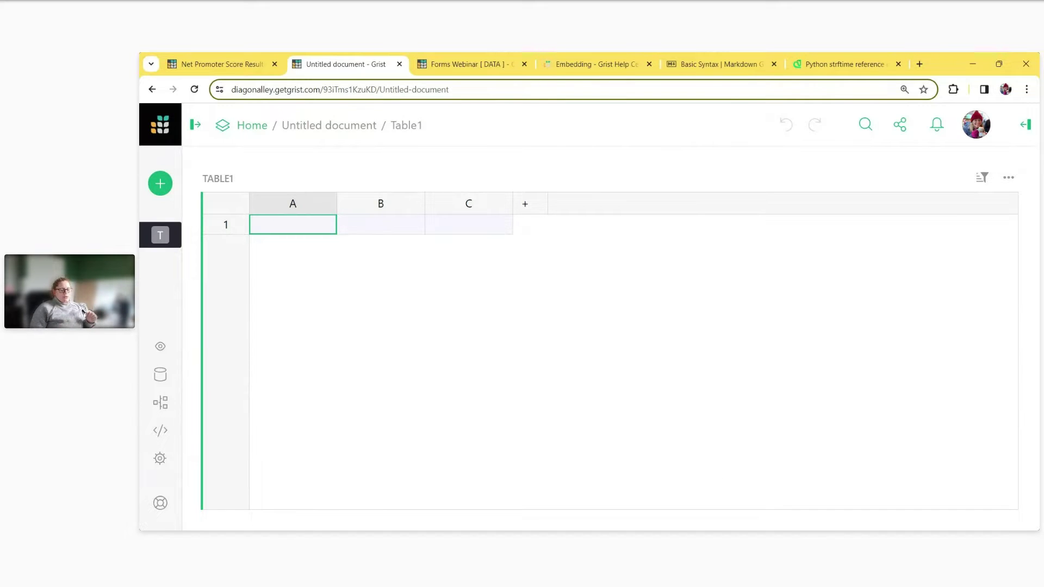
double_click(294, 205)
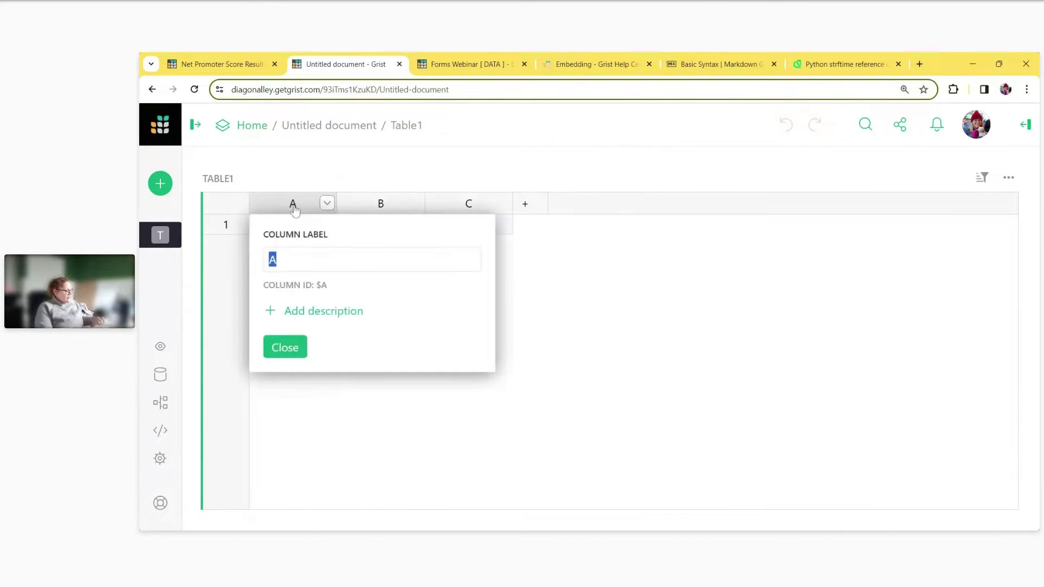
type("Name")
key("Tab")
type("E")
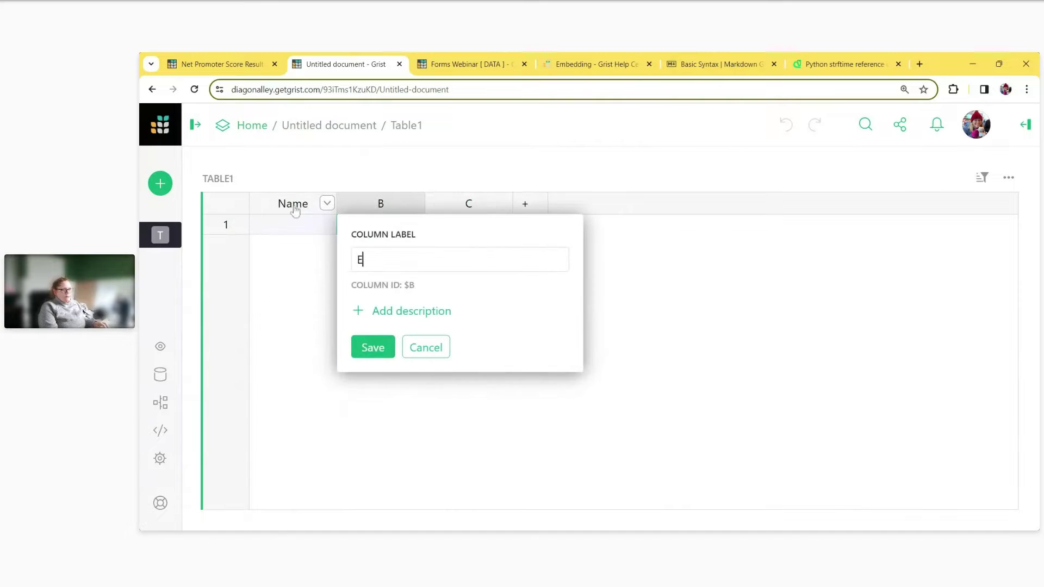
type("mail")
key("Tab")
type("N")
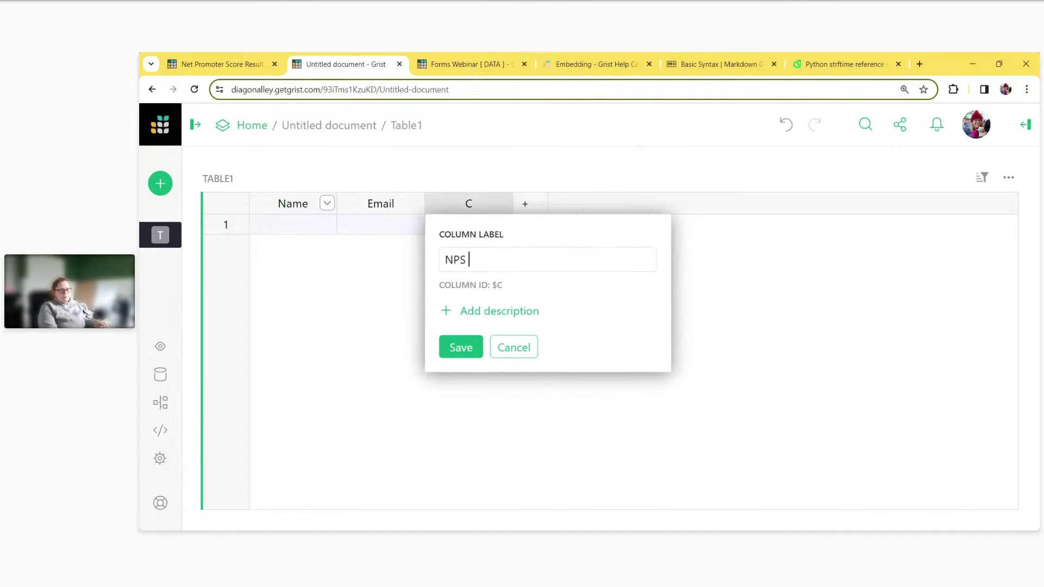
type("PS Score")
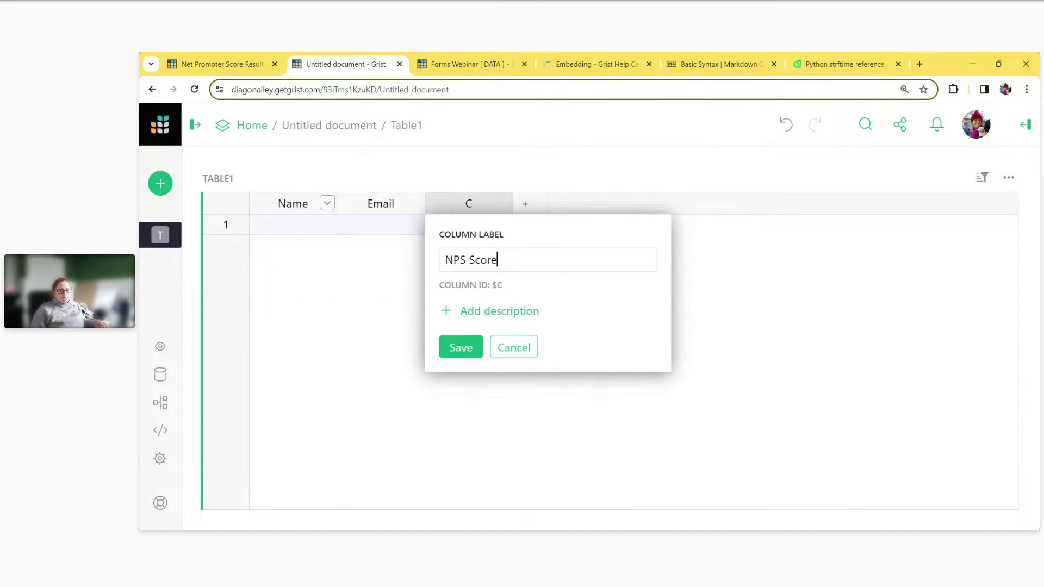
key("Return")
- Add a column labelled "Reason for Score" after the NPS Score column
left_click(528, 204)
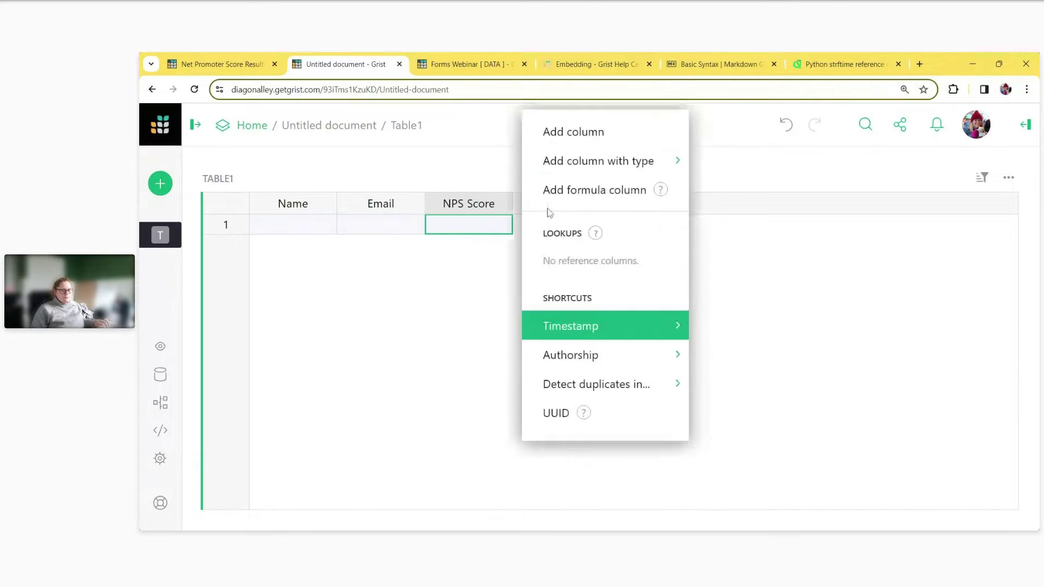
left_click(625, 136)
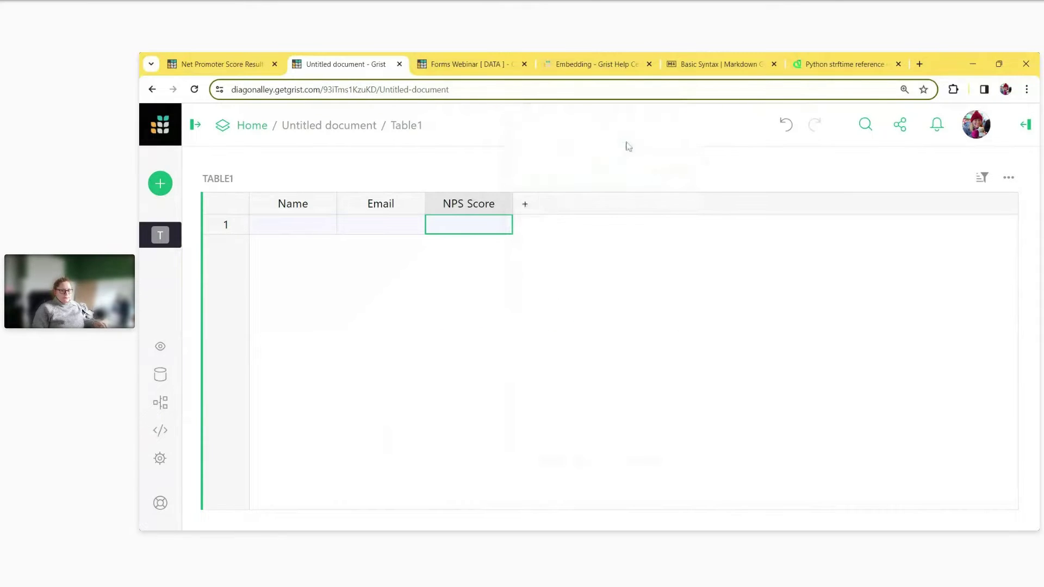
type("Reason for Score")
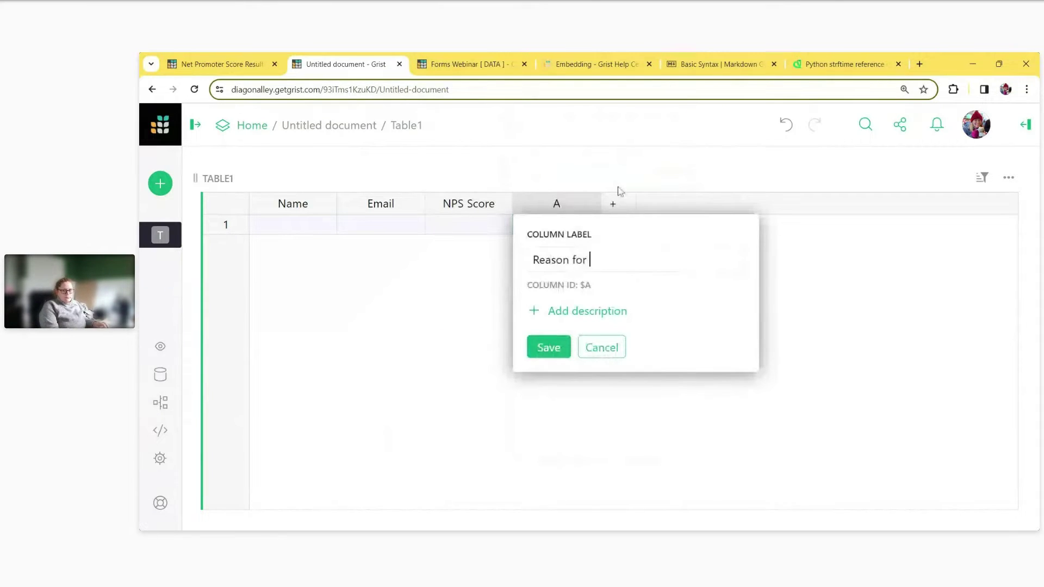
key("Return")
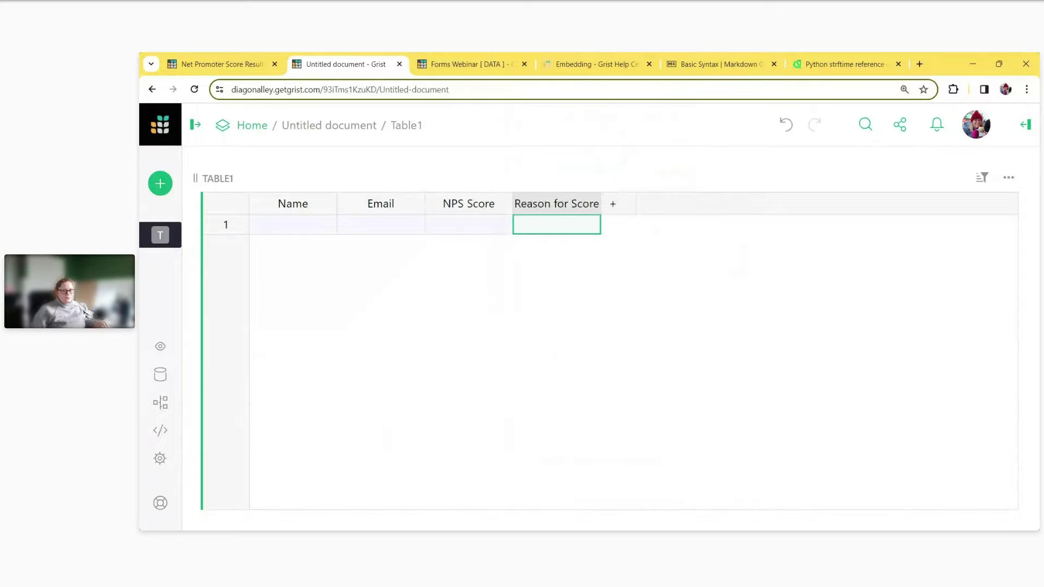
- Add a Toggle-type column labelled "Ok to Contact?" at the end of the table
left_click(612, 208)
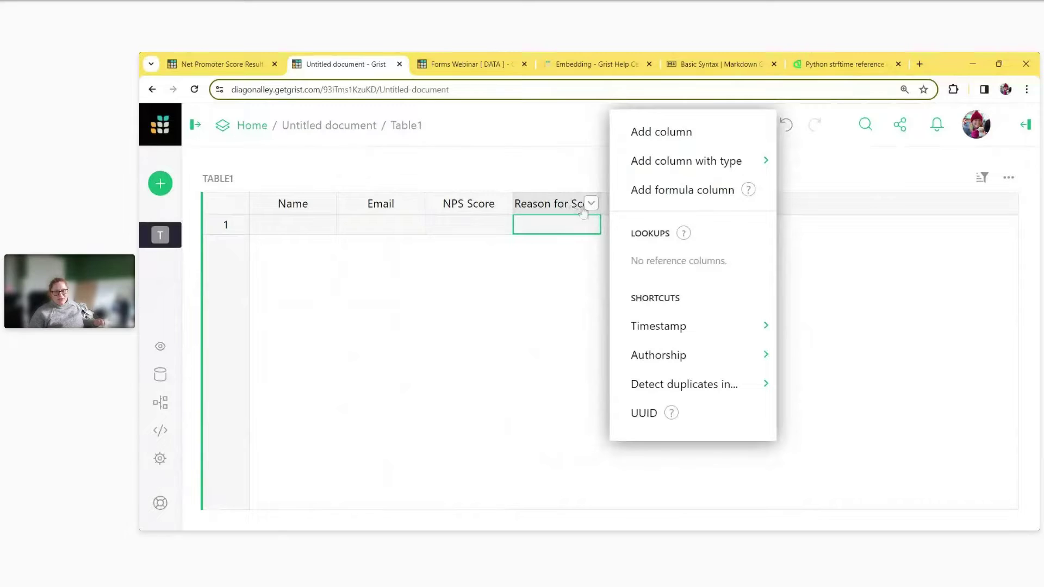
mouse_move(720, 158)
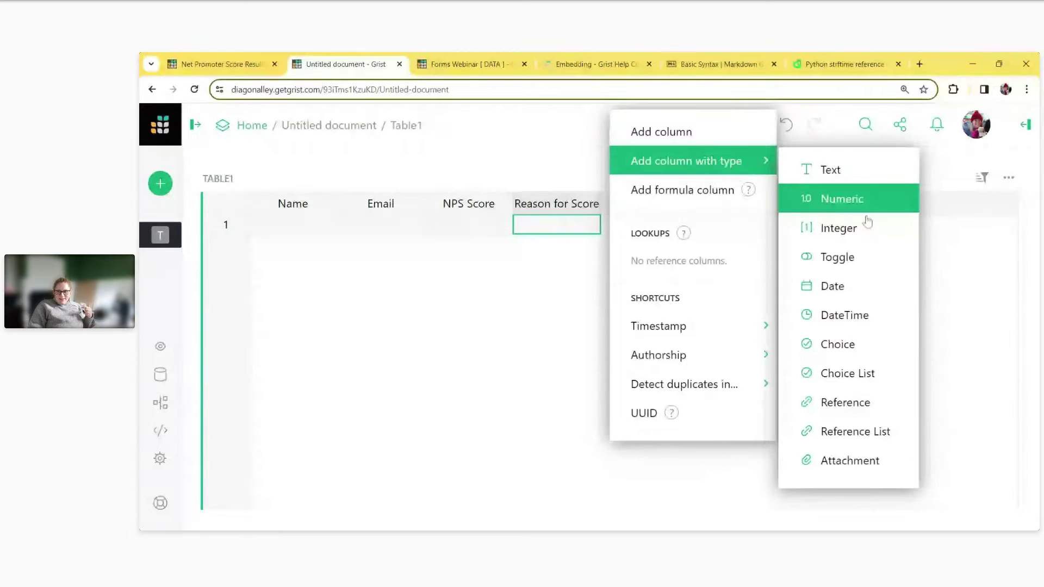
left_click(871, 271)
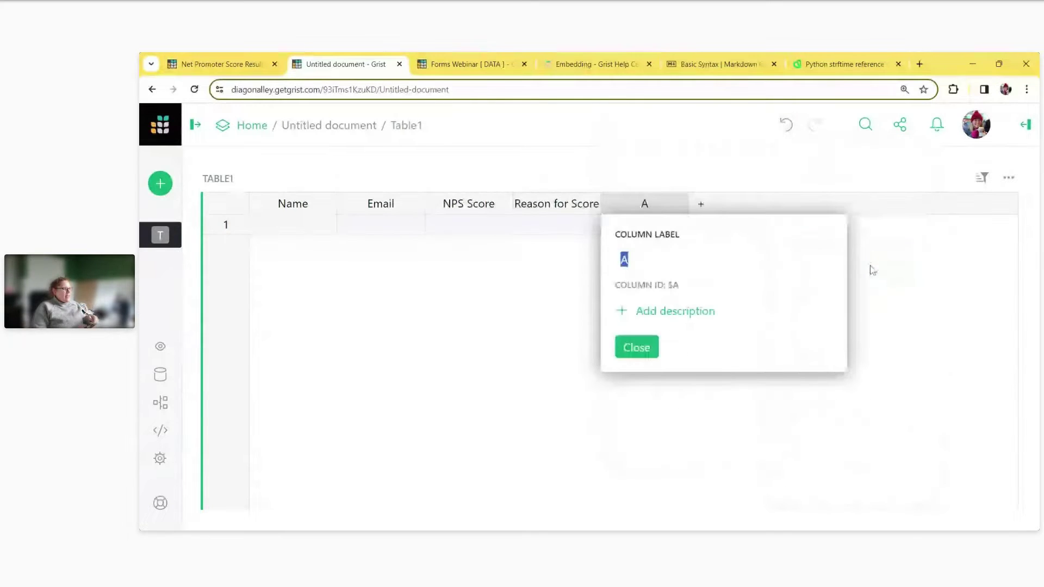
type("Ok to ")
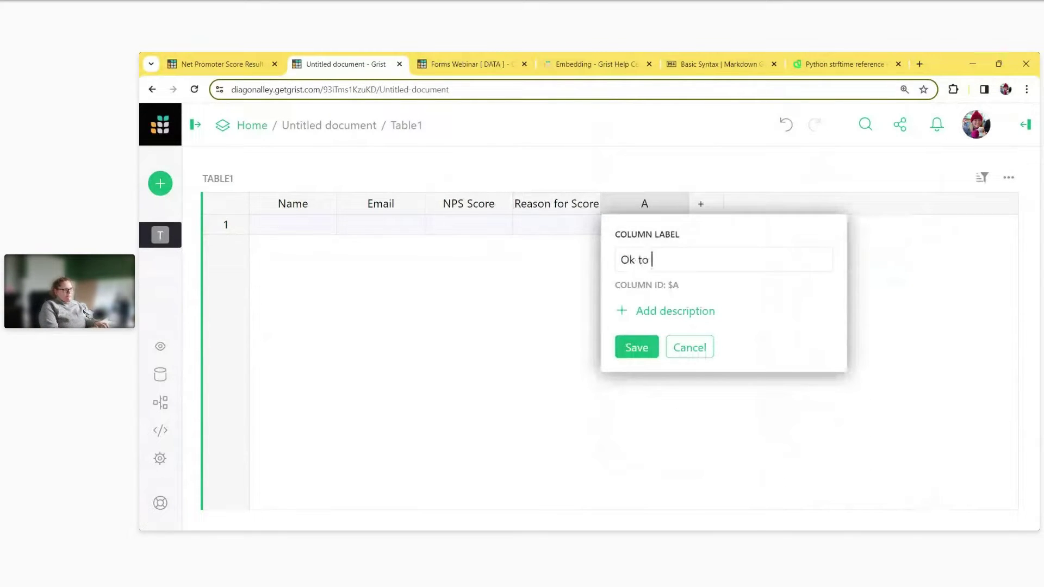
type("Contact?")
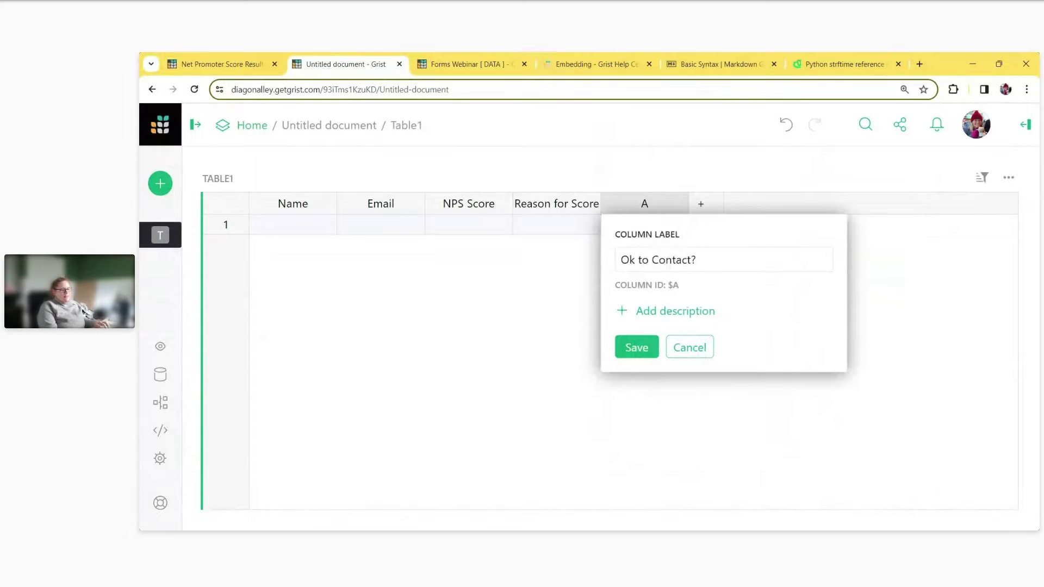
key("Return")
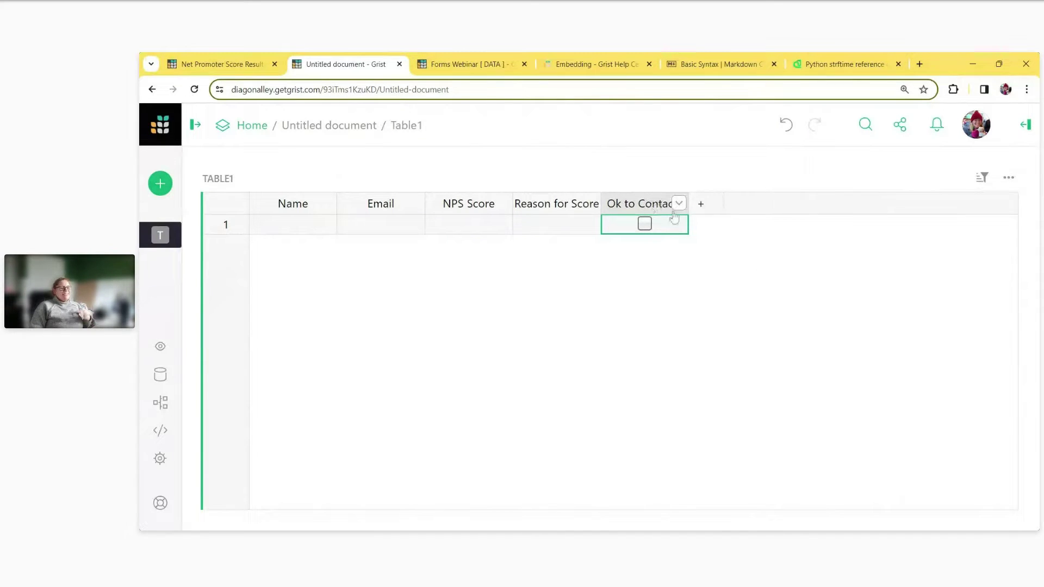
- Change the cell format of the Ok to Contact? column to Switch
left_click(1025, 125)
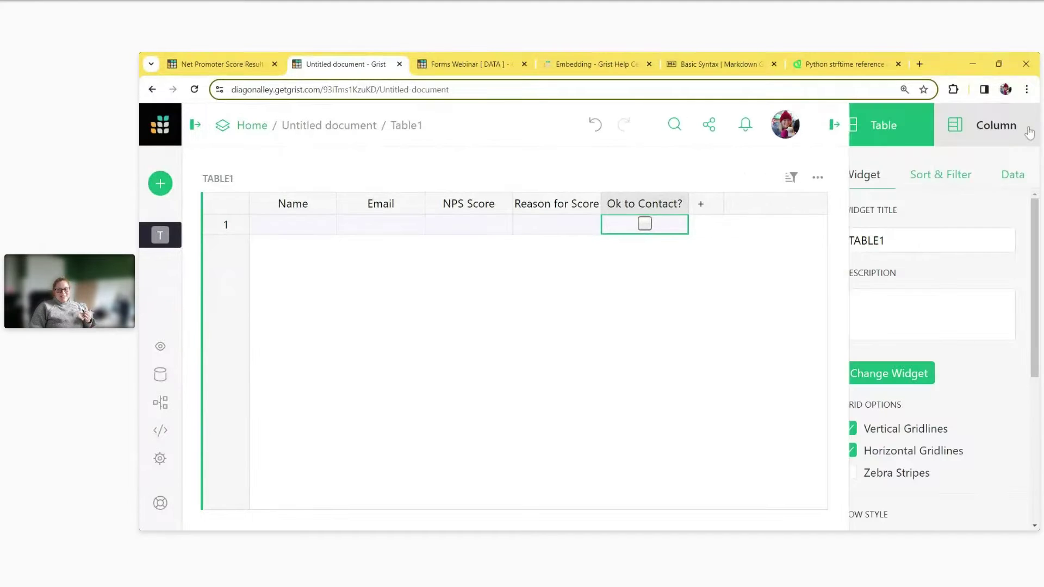
left_click(992, 130)
scroll(1021, 452, "down", 3)
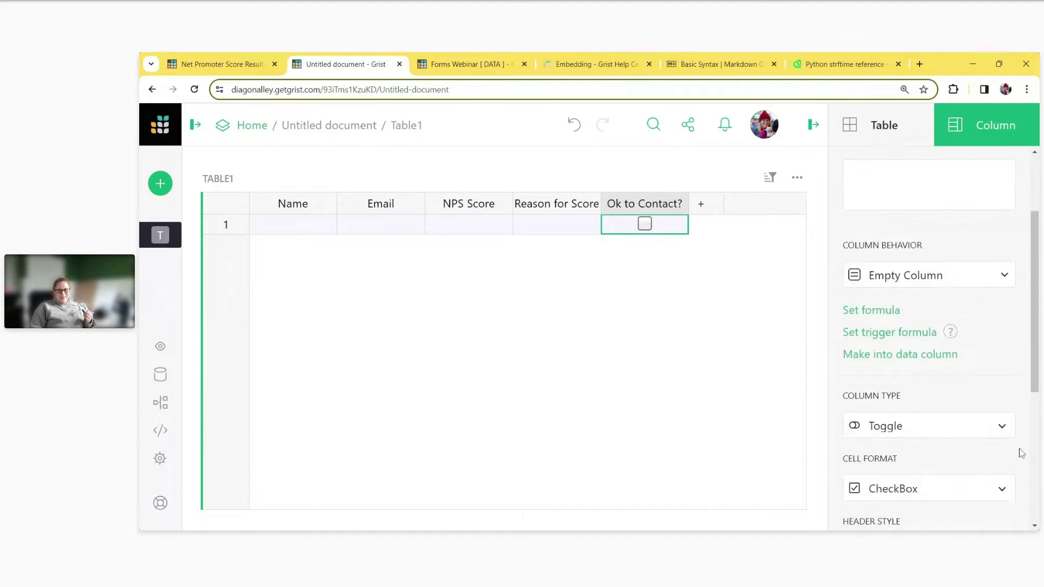
scroll(1021, 453, "down", 3)
left_click(927, 310)
left_click(897, 406)
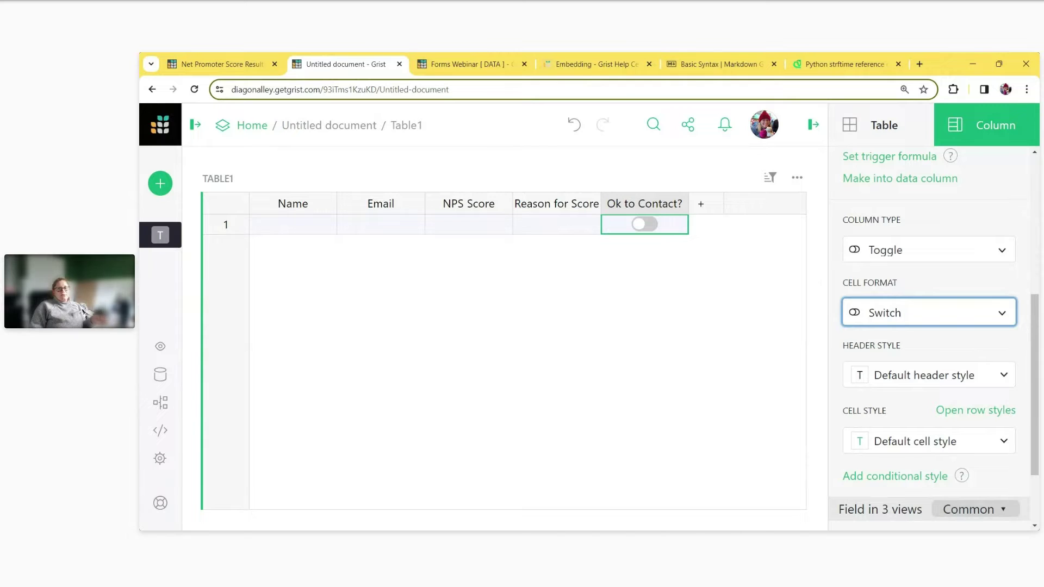
- Insert a DateTime column labelled "Submitted" before the Name column
right_click(279, 226)
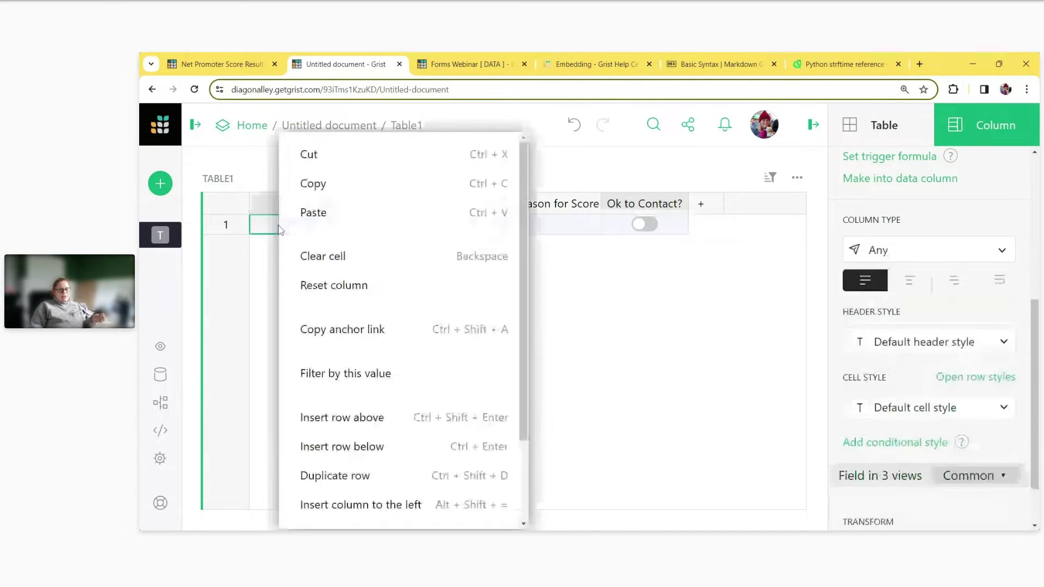
left_click(357, 506)
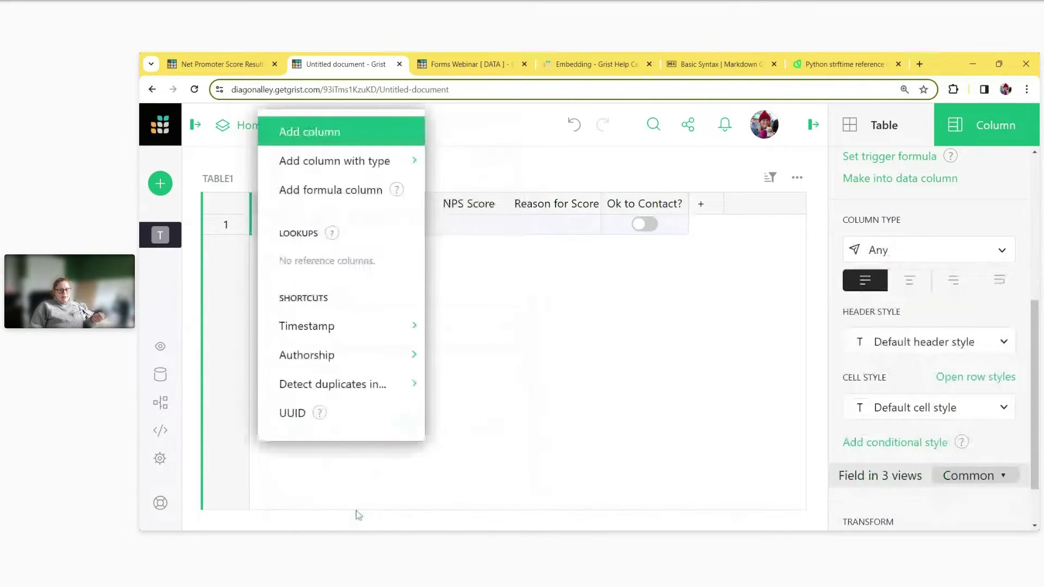
mouse_move(395, 171)
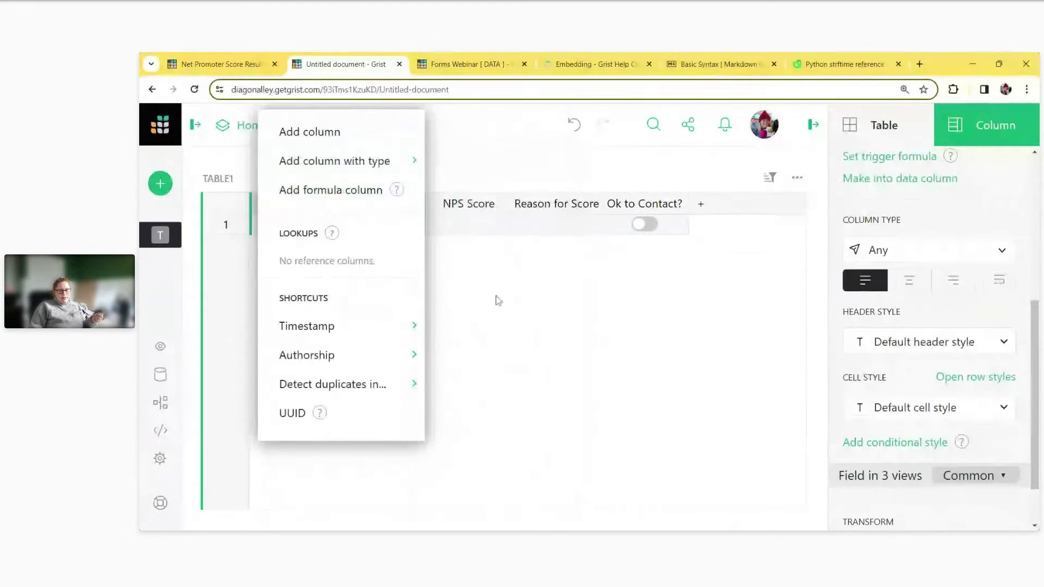
left_click(484, 311)
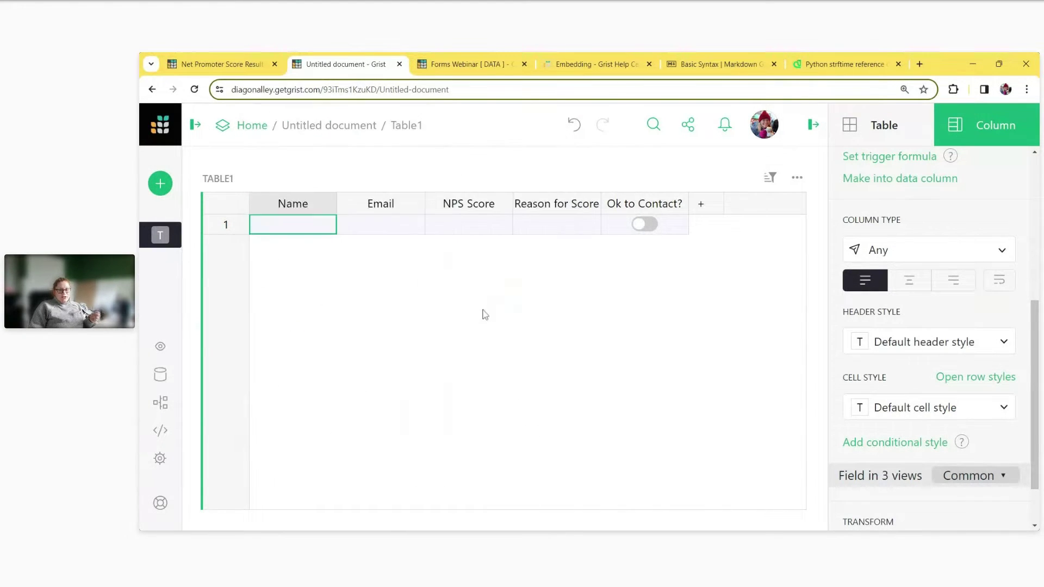
type("Subm")
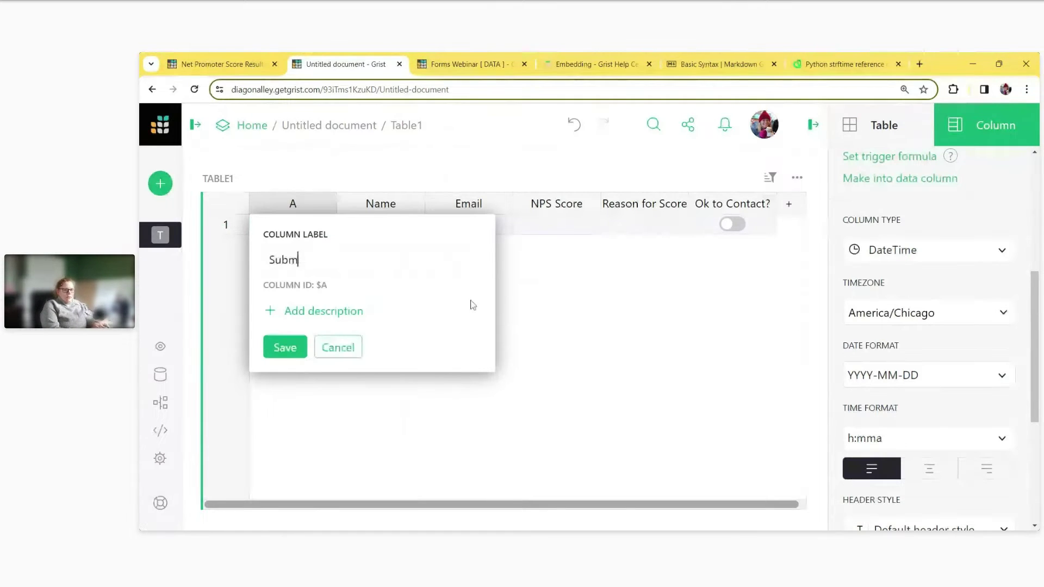
type("itted")
key("Return")
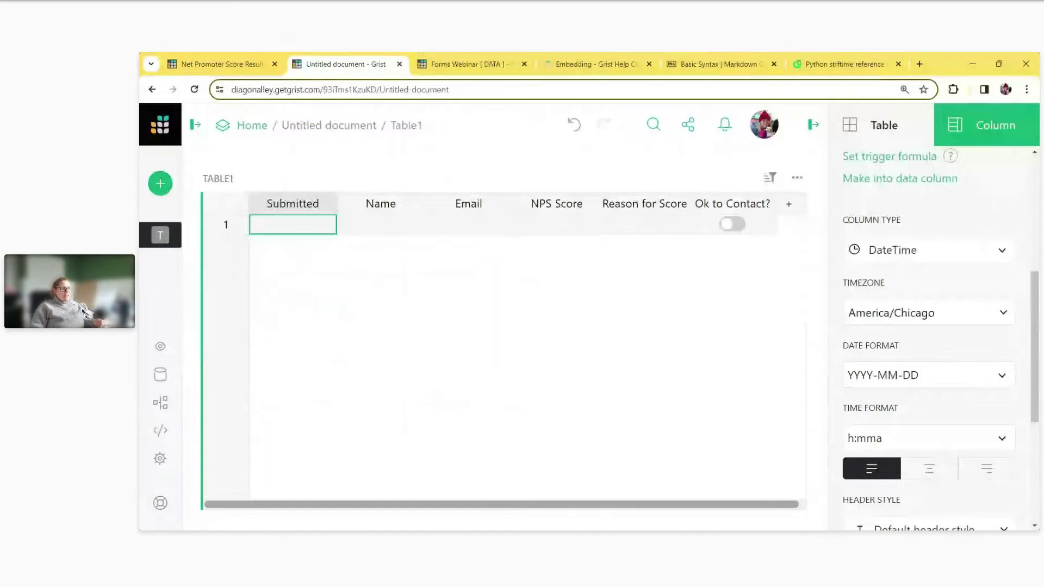
- Give the Submitted column the trigger formula NOW(), applied to new records
scroll(861, 244, "up", 2)
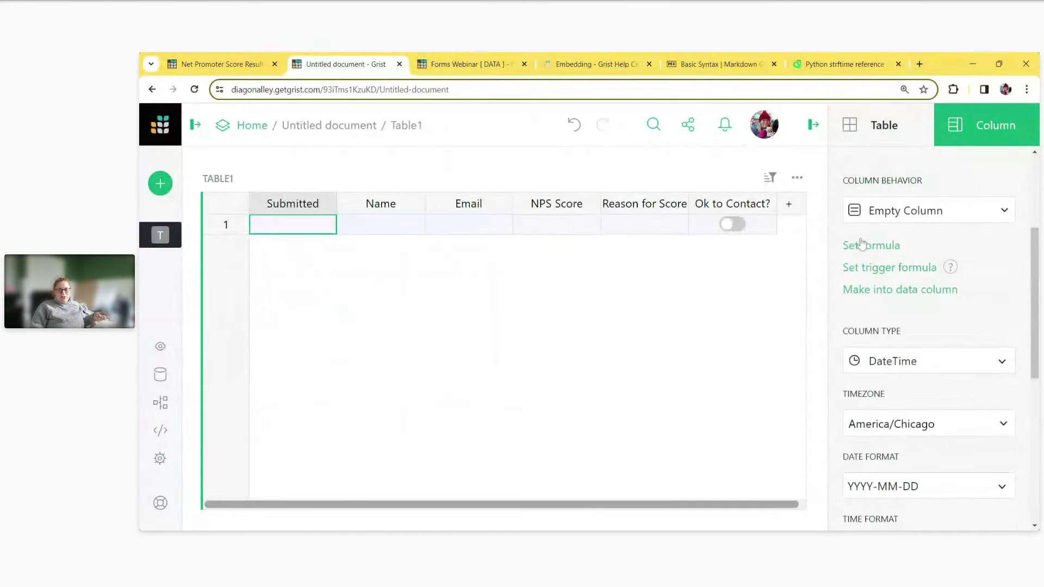
scroll(862, 243, "up", 2)
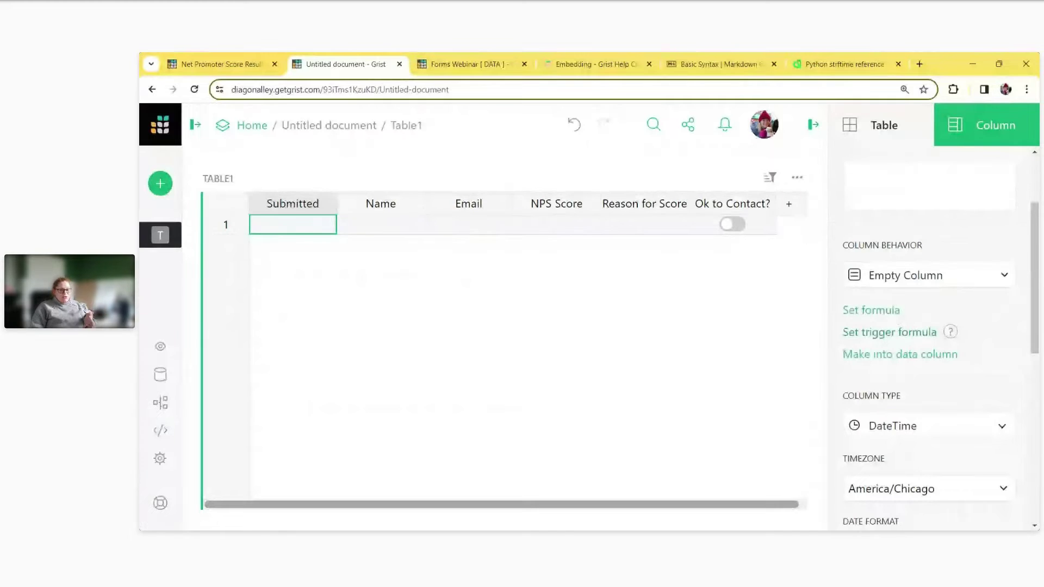
left_click(890, 332)
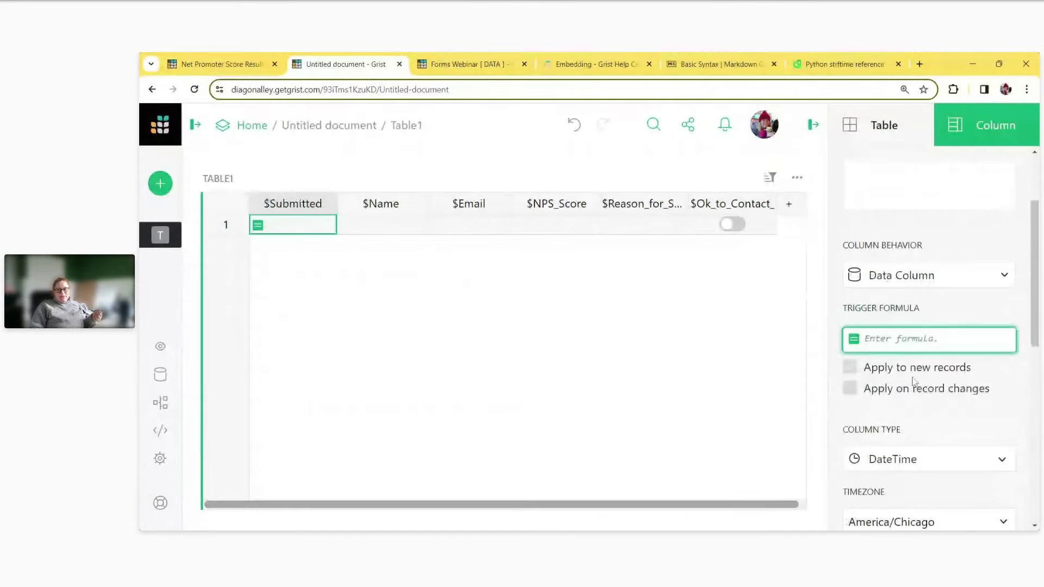
left_click(868, 373)
left_click(902, 333)
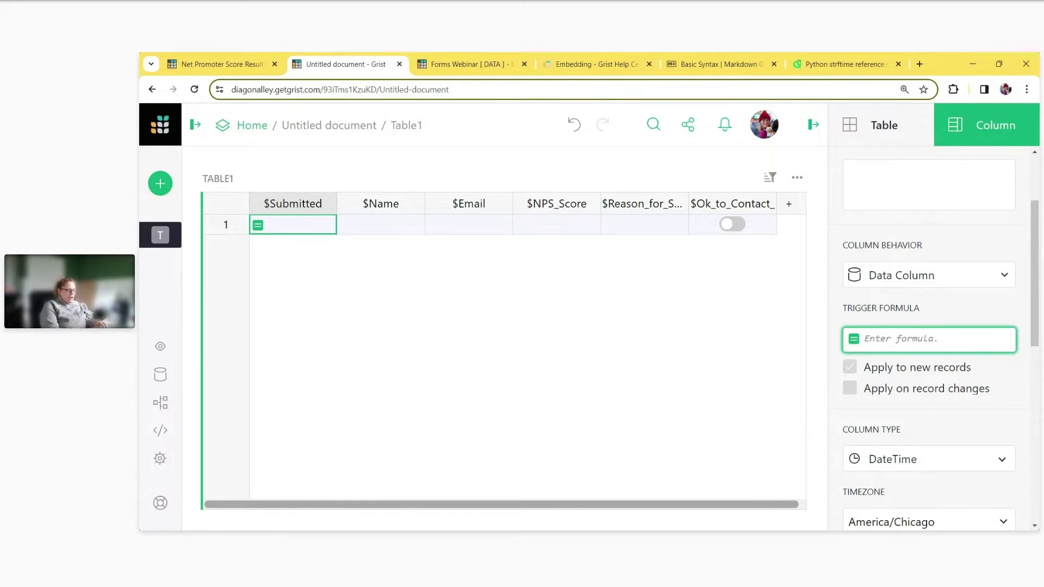
type("NOW(")
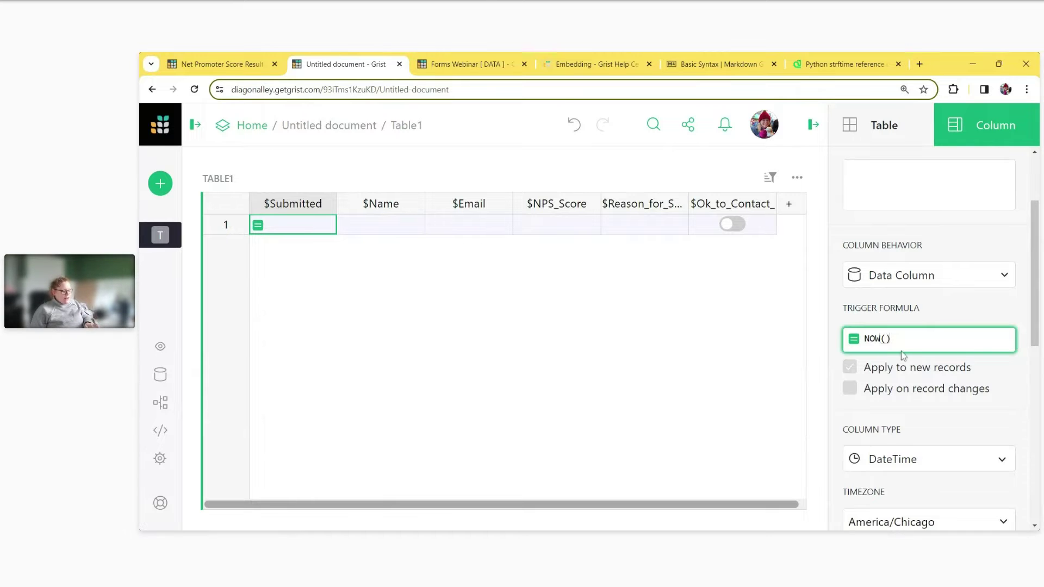
key("Return")
- Enter a first name in the Name cell of row 1 and widen the Submitted column to fit its full timestamp
left_click(389, 233)
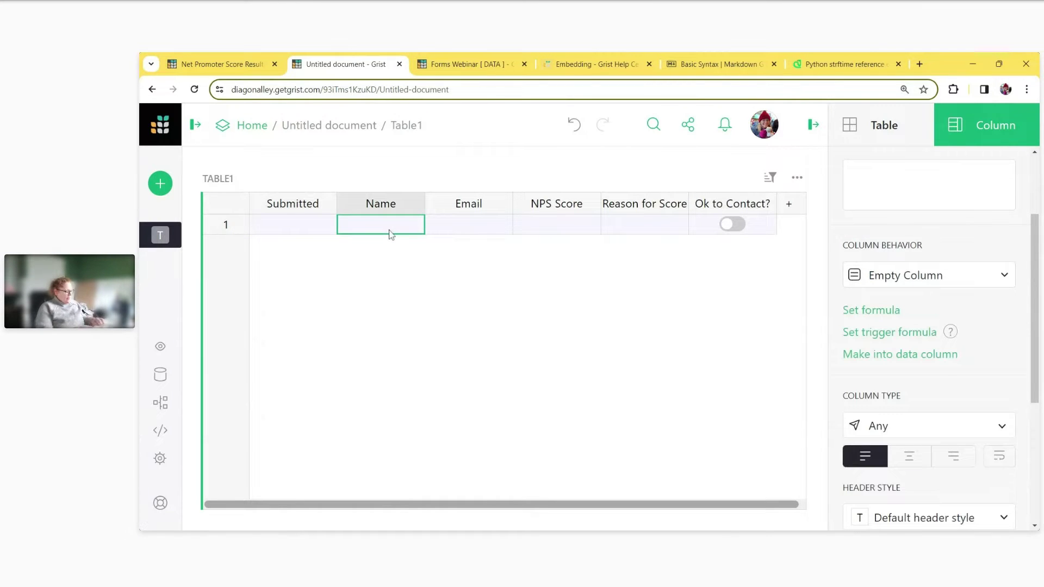
type("nATALIE")
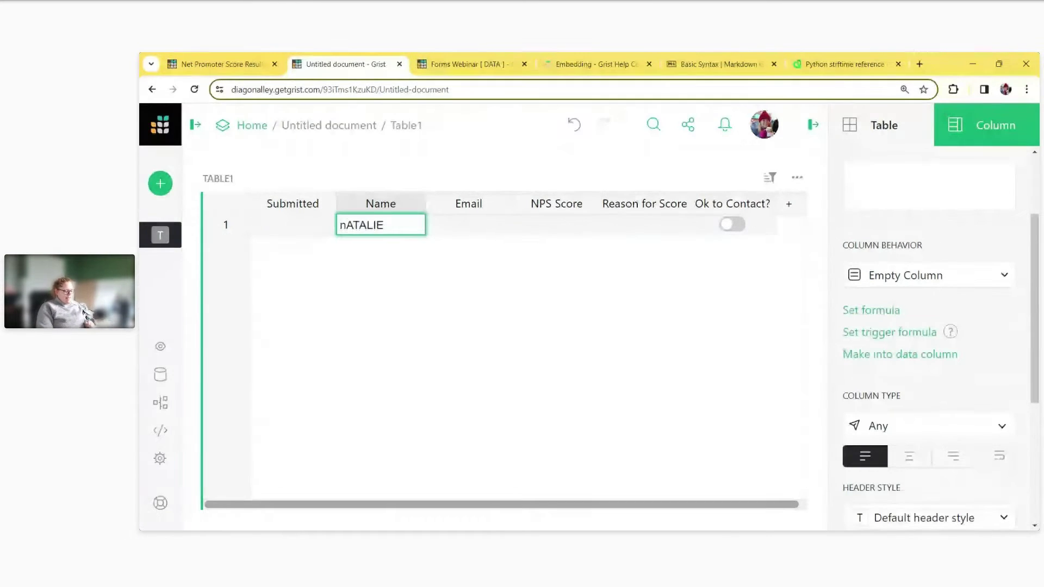
key("Return")
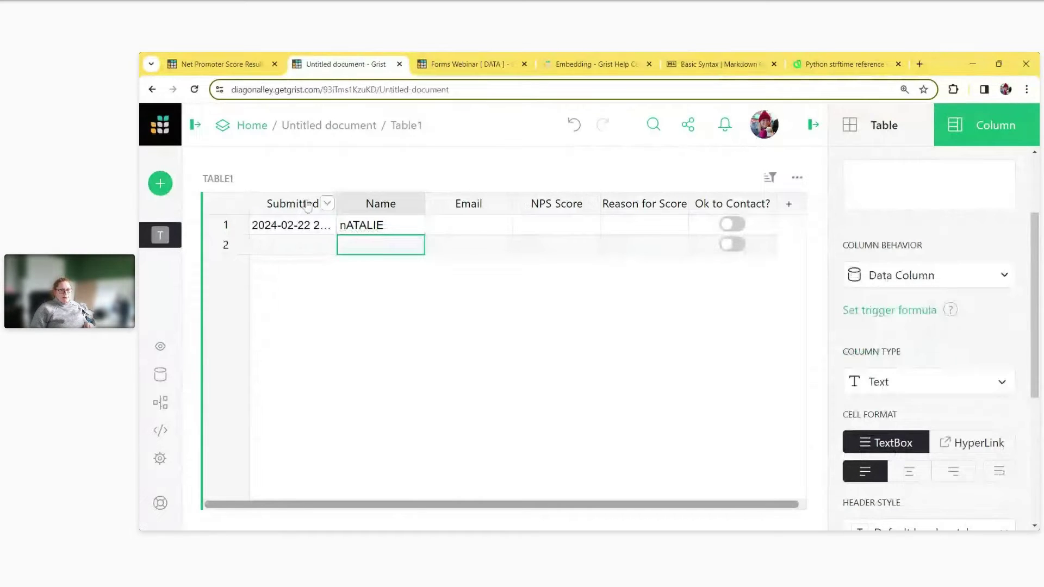
left_click_drag(336, 205, 388, 204)
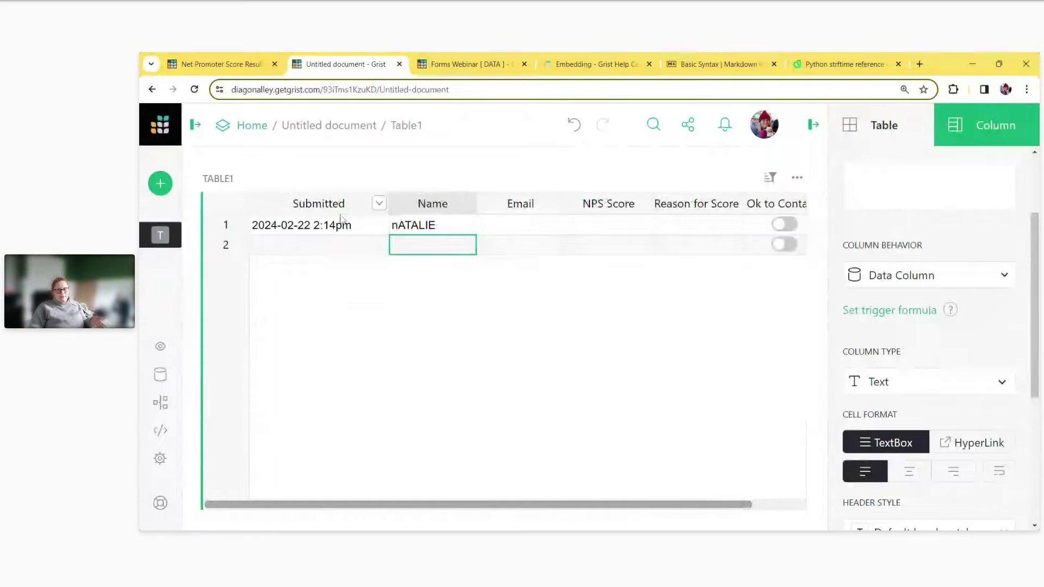
scroll(876, 421, "down", 5)
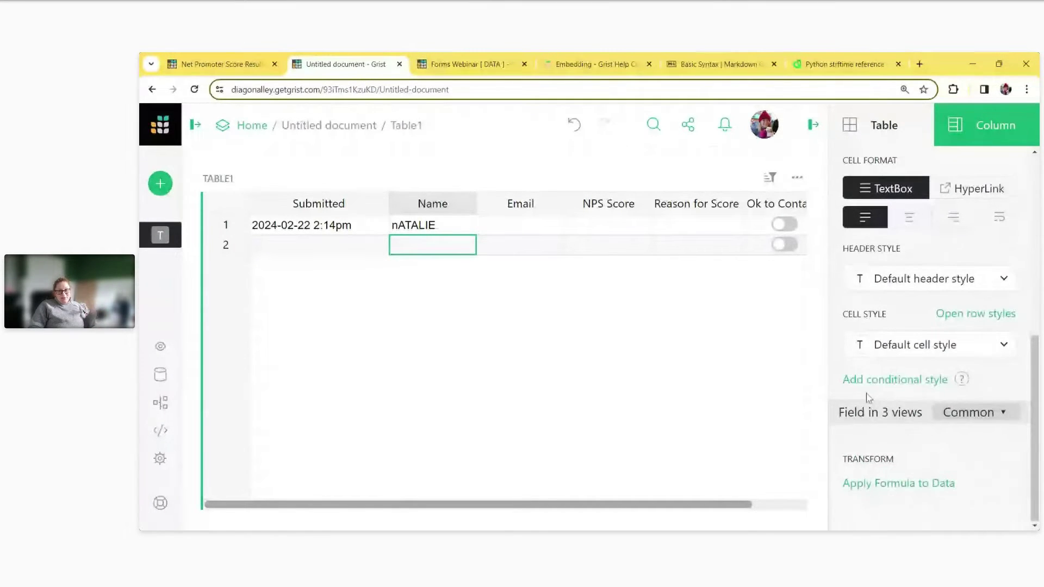
- Delete the test record in row 1 of the table
scroll(869, 397, "up", 5)
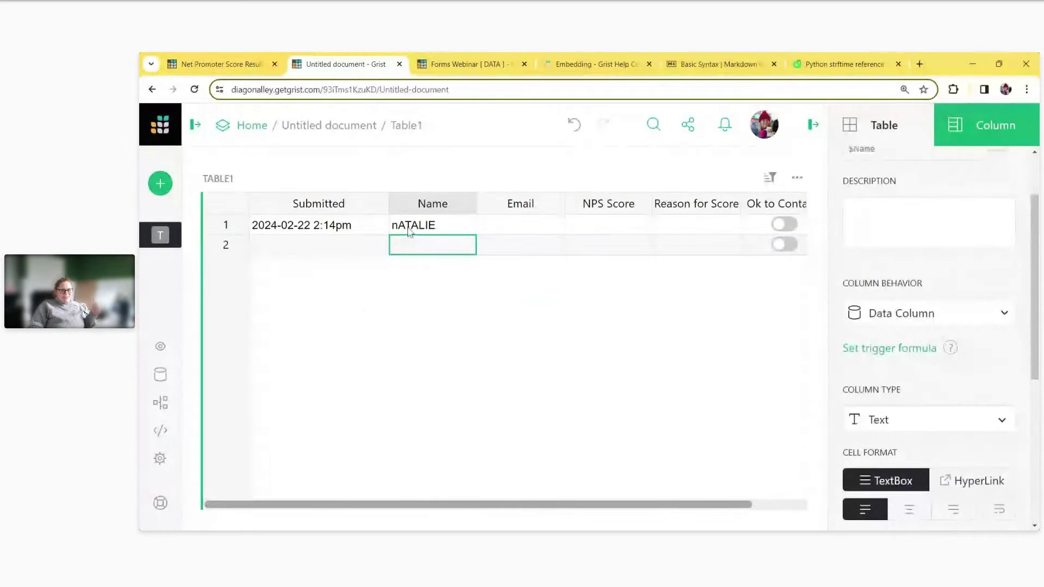
left_click(241, 225)
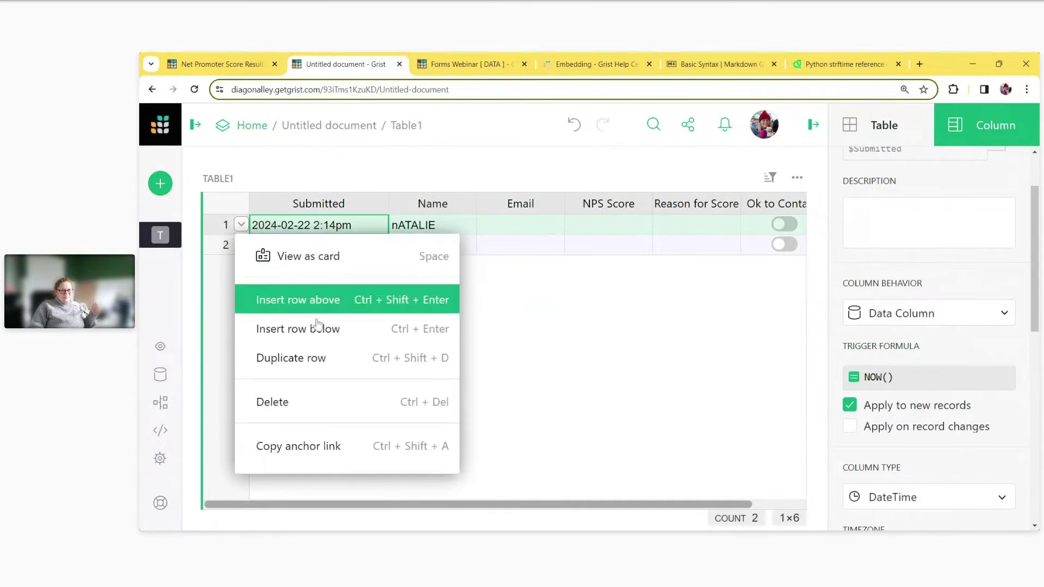
left_click(325, 407)
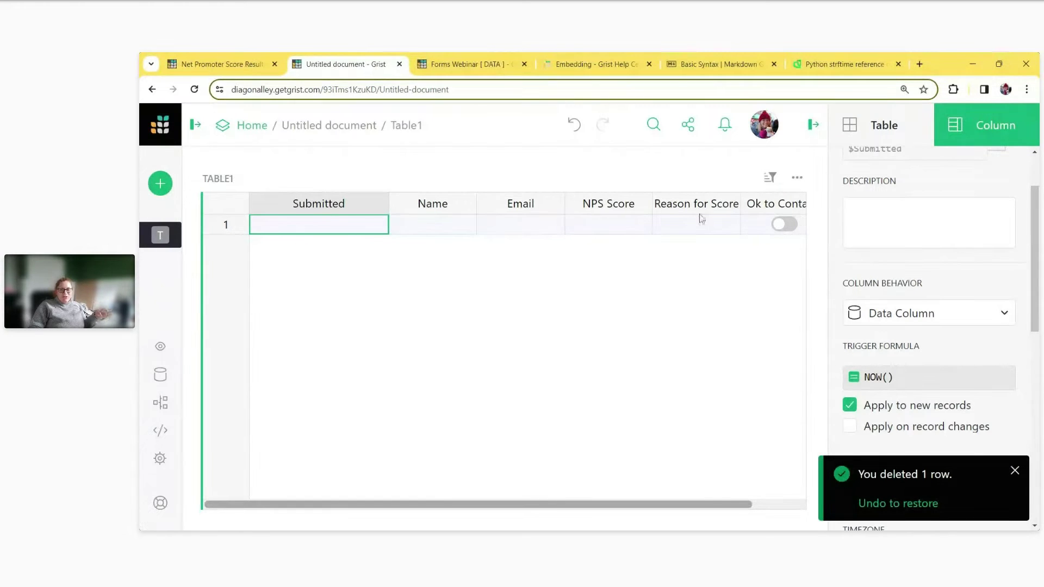
- Add a Toggle column labelled "Contacted?" after the Ok to Contact? column
left_click(812, 125)
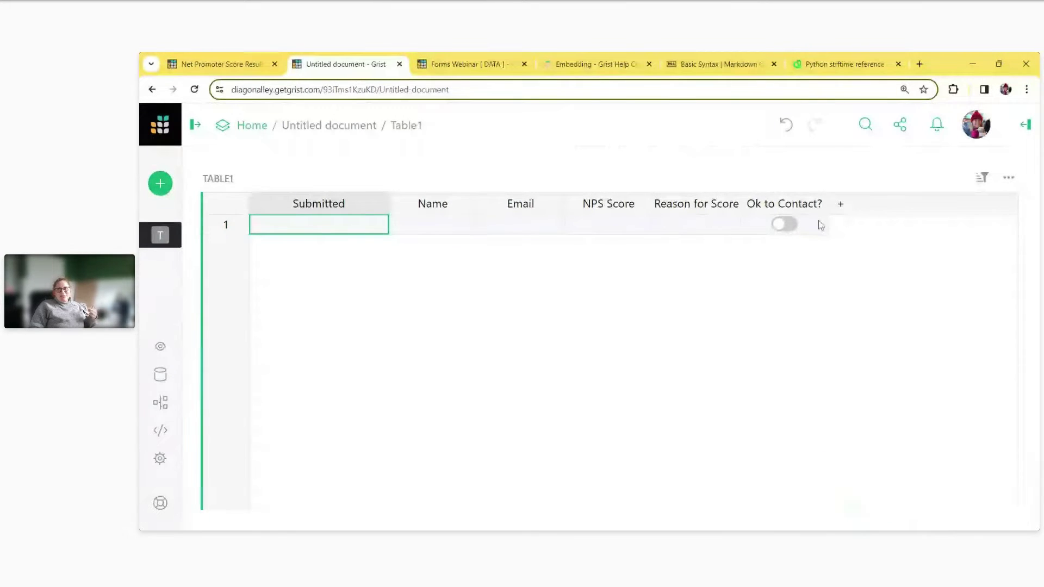
left_click(840, 205)
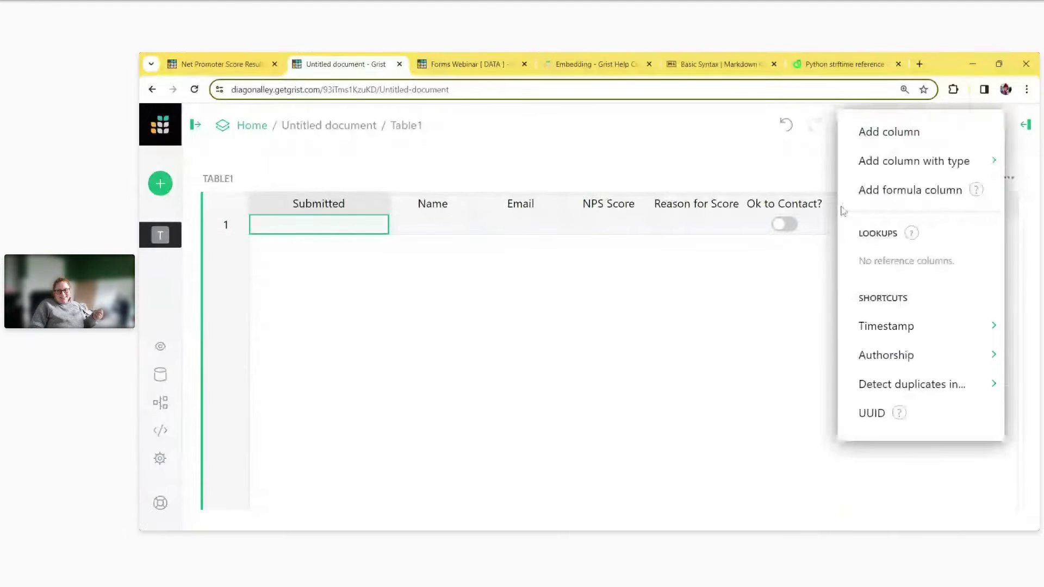
mouse_move(912, 170)
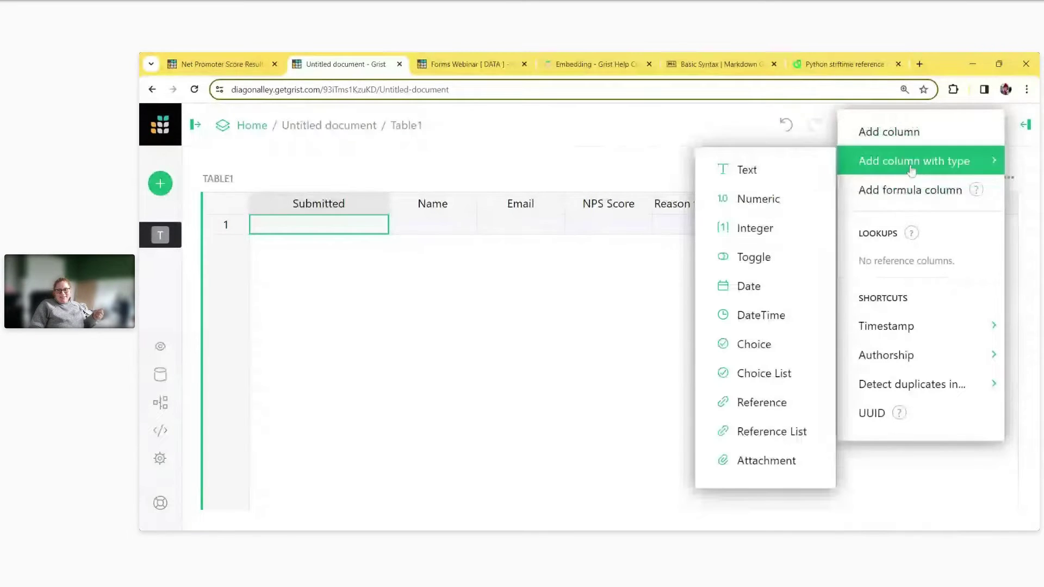
left_click(753, 257)
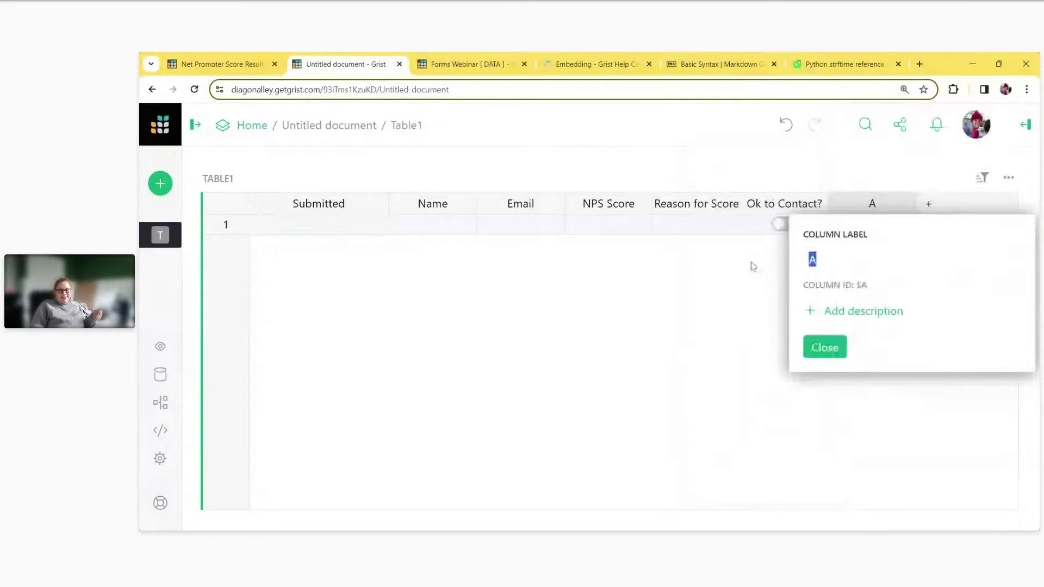
type("cONTAC")
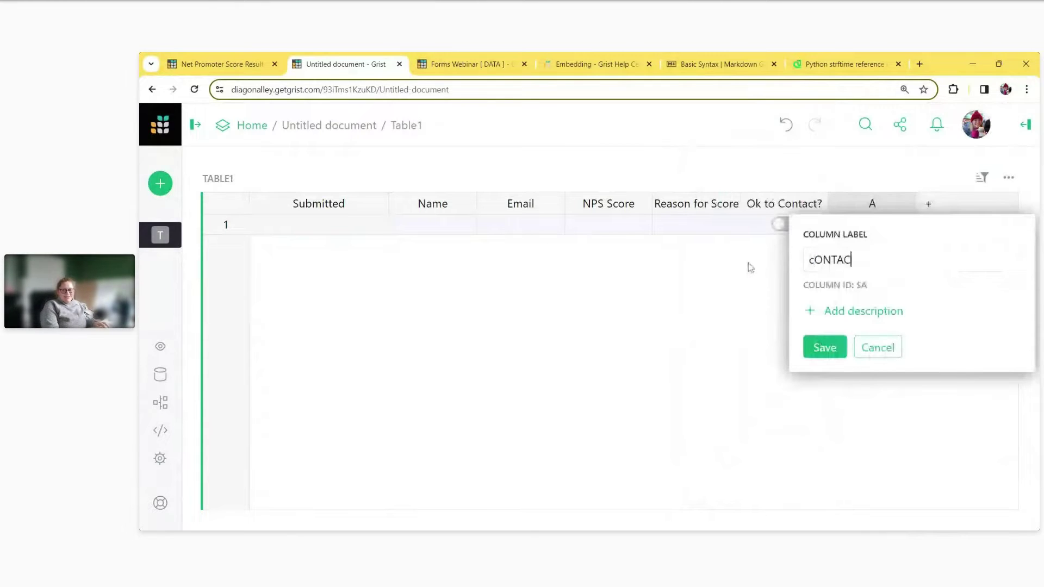
type("T")
key("BackSpace")
key("BackSpace")
key("BackSpace")
key("BackSpace")
key("BackSpace")
key("BackSpace")
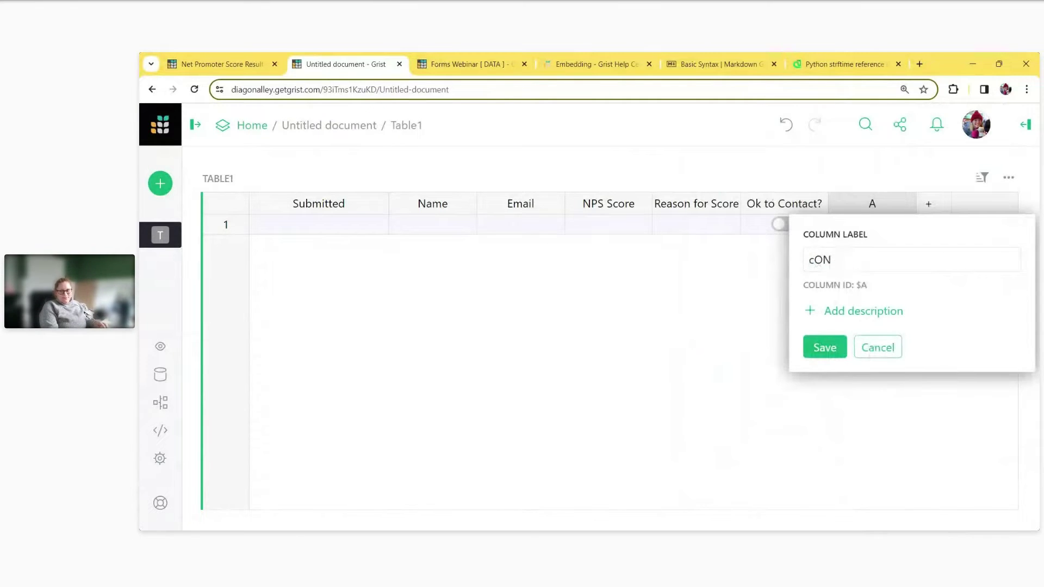
key("BackSpace")
type("Contacted?")
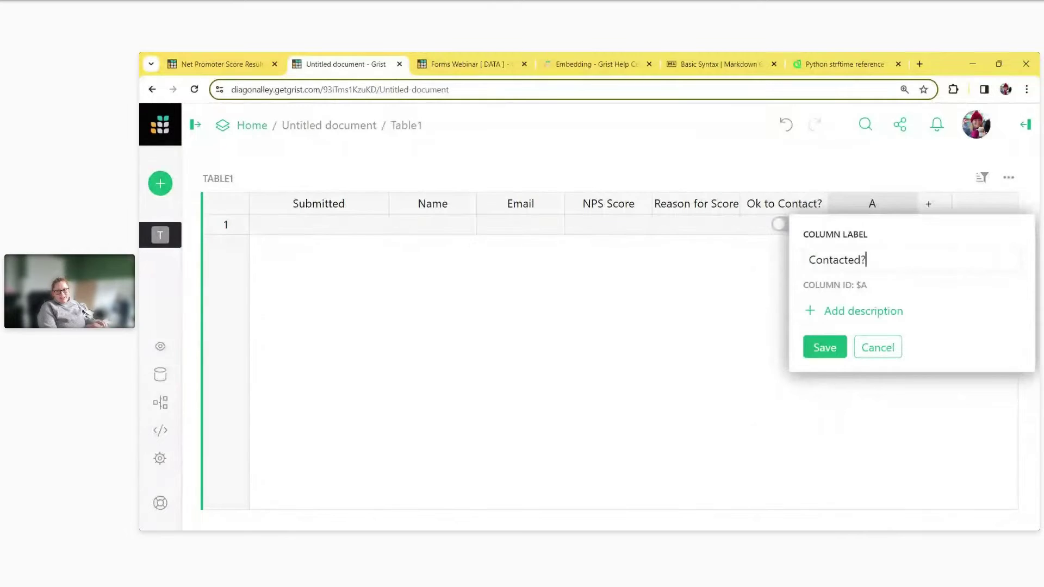
key("Return")
- Change the cell format of the Contacted? column to Switch
left_click(1025, 125)
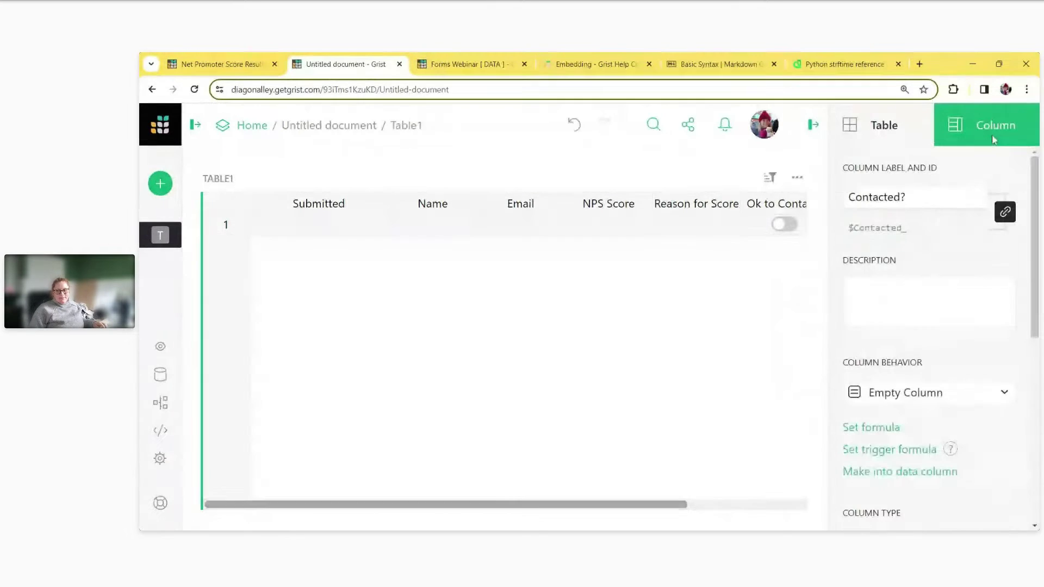
scroll(981, 253, "down", 2)
scroll(982, 253, "down", 3)
left_click(922, 438)
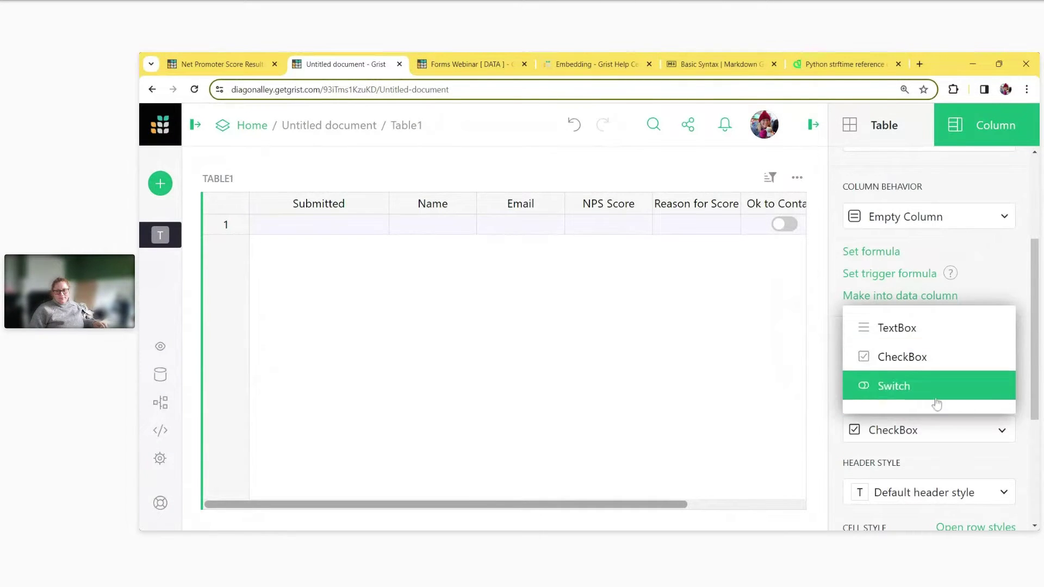
left_click(920, 386)
left_click(812, 124)
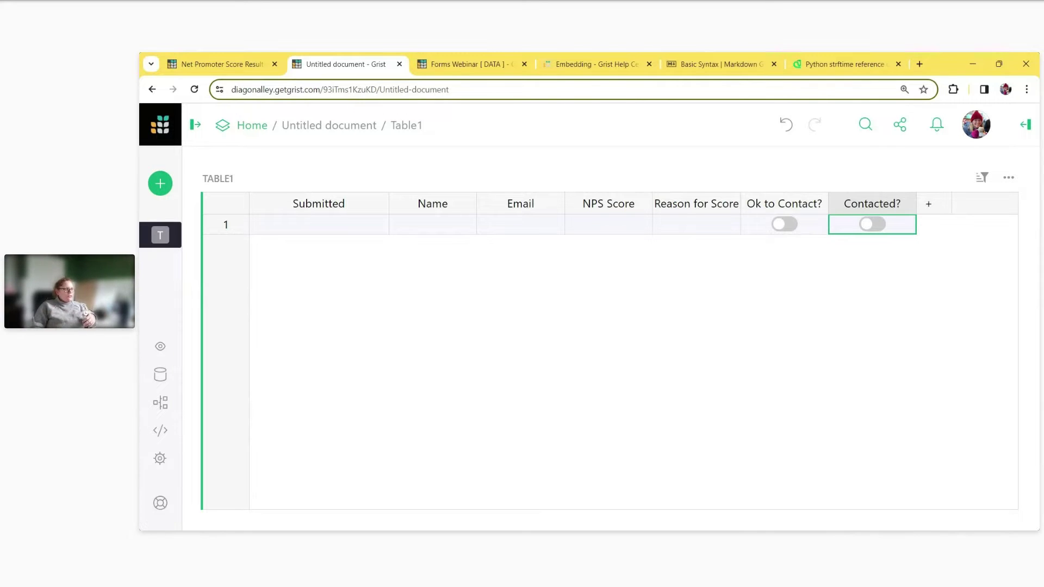
- Copy all records from the All Responses table of the Forms Webinar [DATA] document into Table1 of the untitled document
left_click(480, 65)
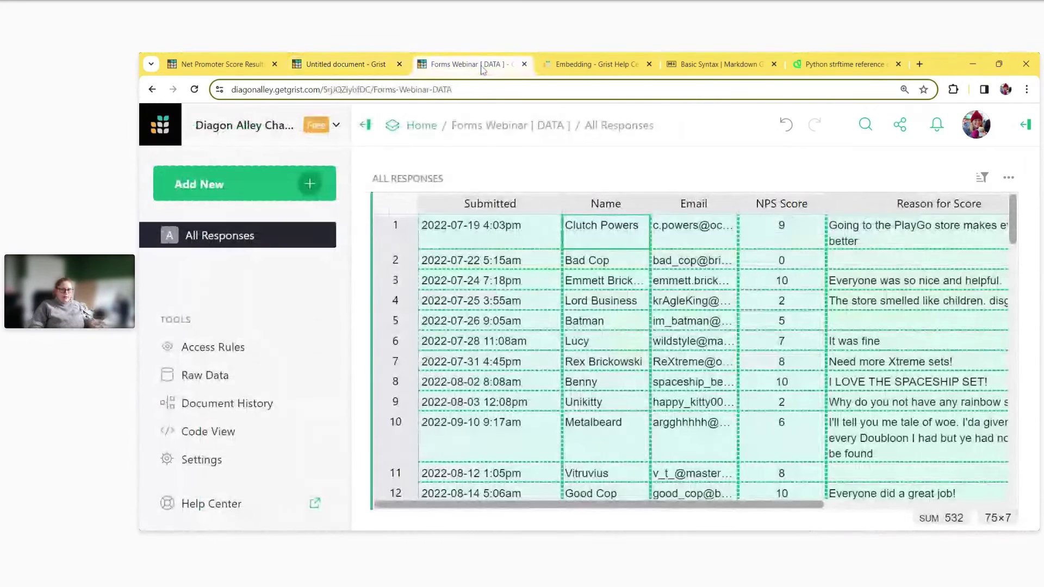
left_click(239, 183)
left_click(377, 206)
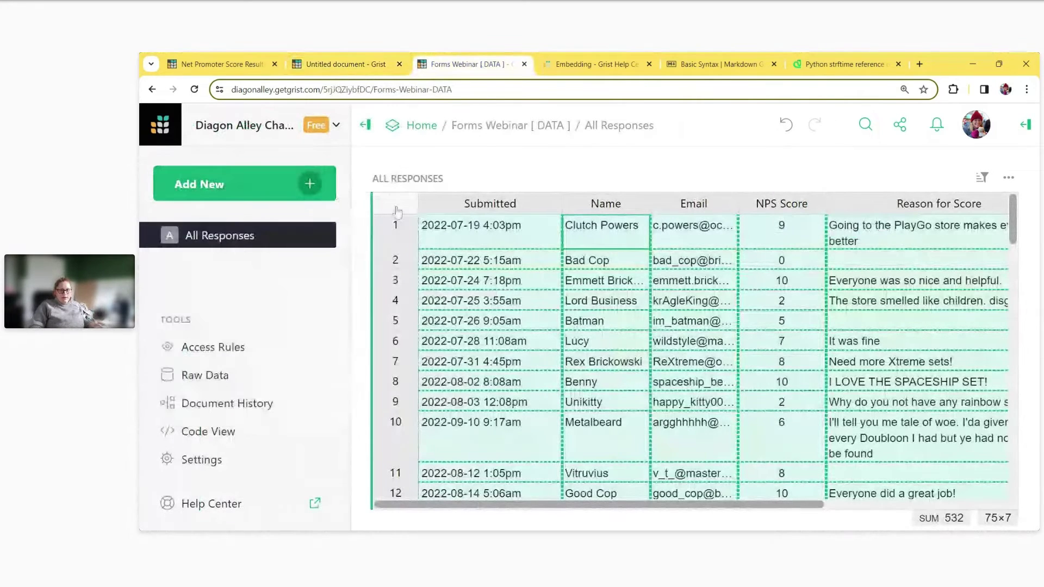
key("ctrl+shift+Tab")
key("ctrl+a")
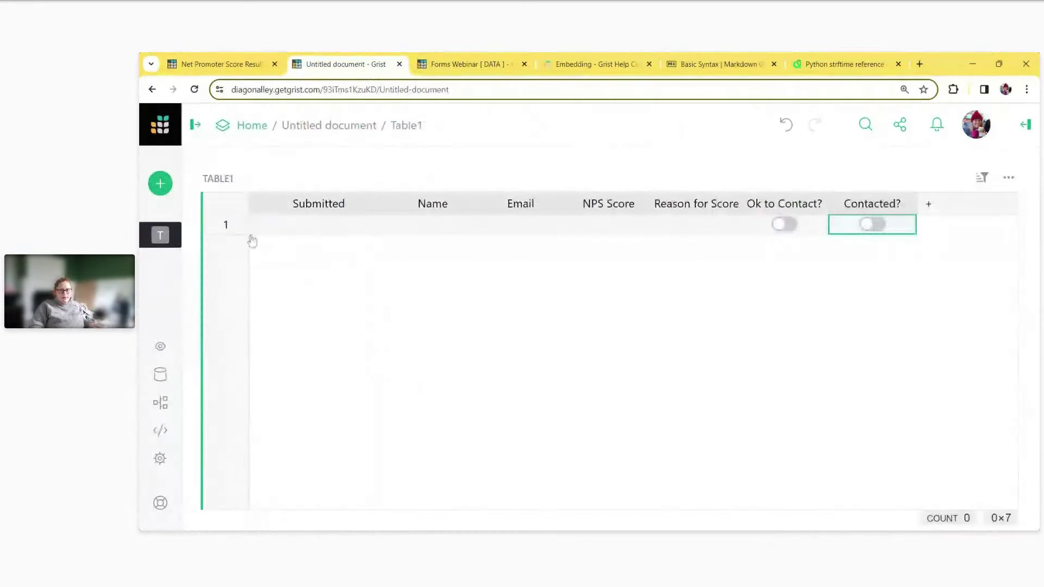
key("ctrl+v")
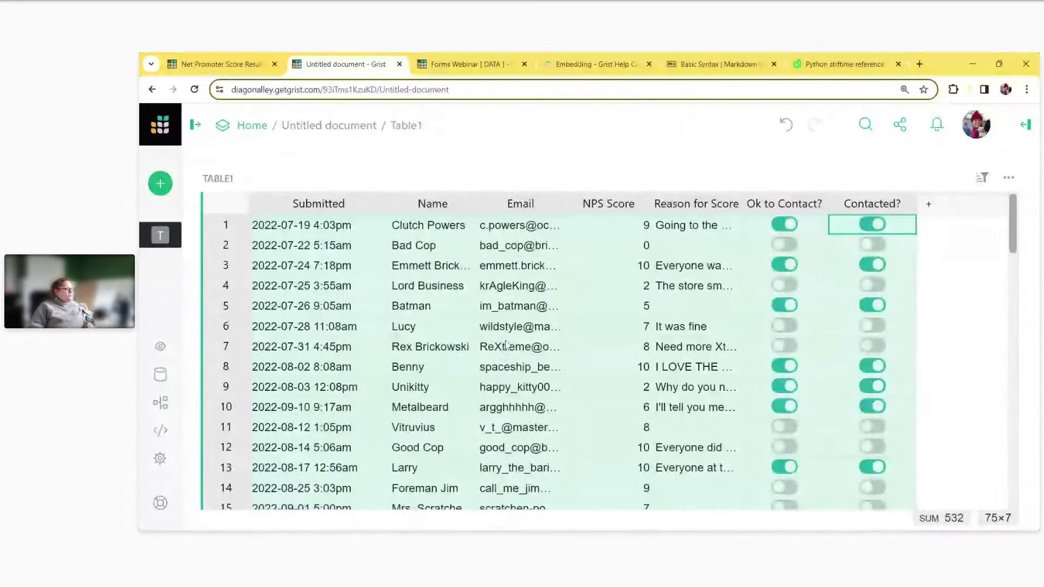
- Rename the data table Table1 as "All Responses"
left_click(222, 181)
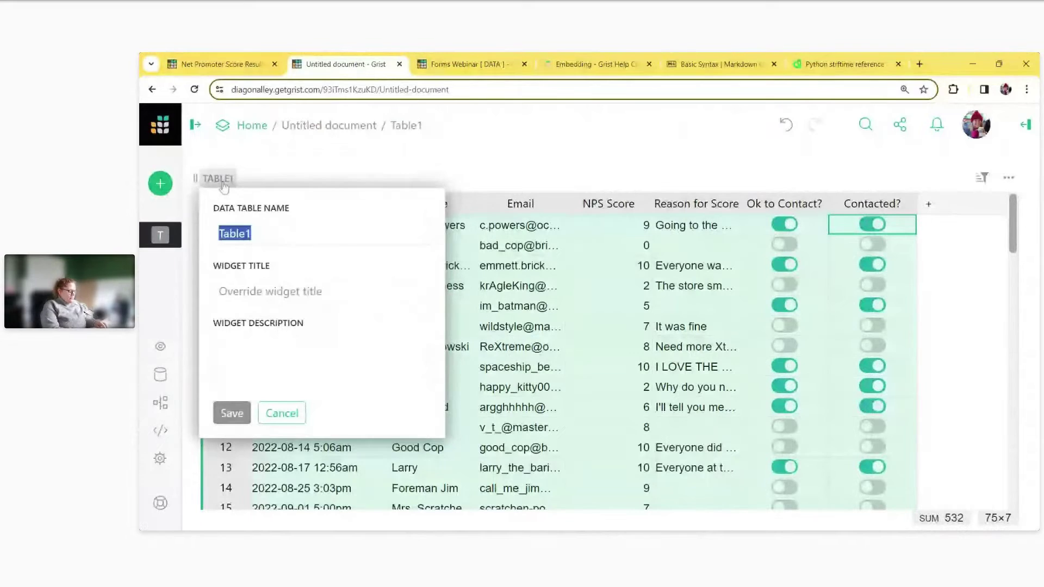
type("All Responses")
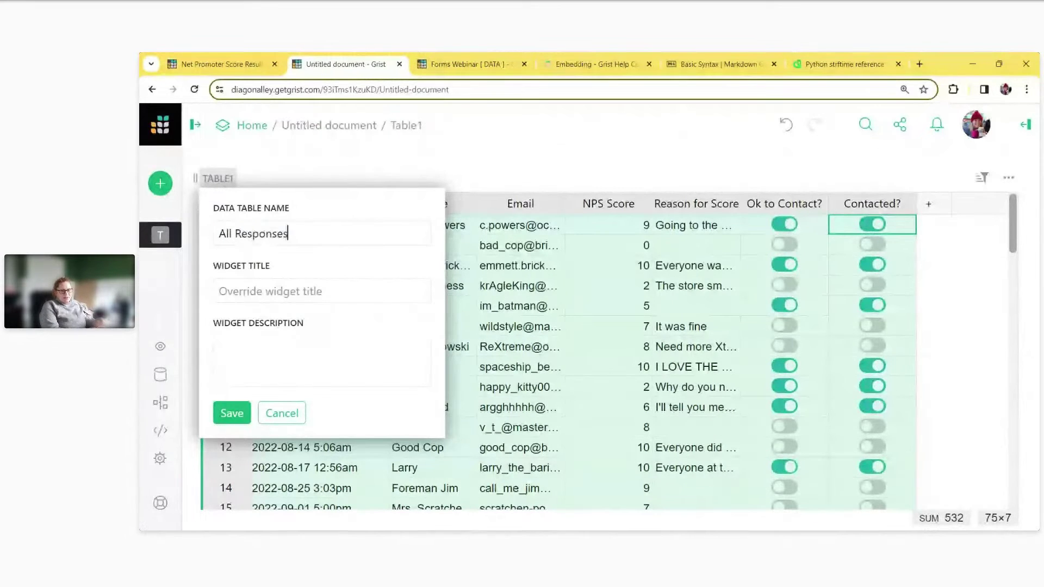
key("Return")
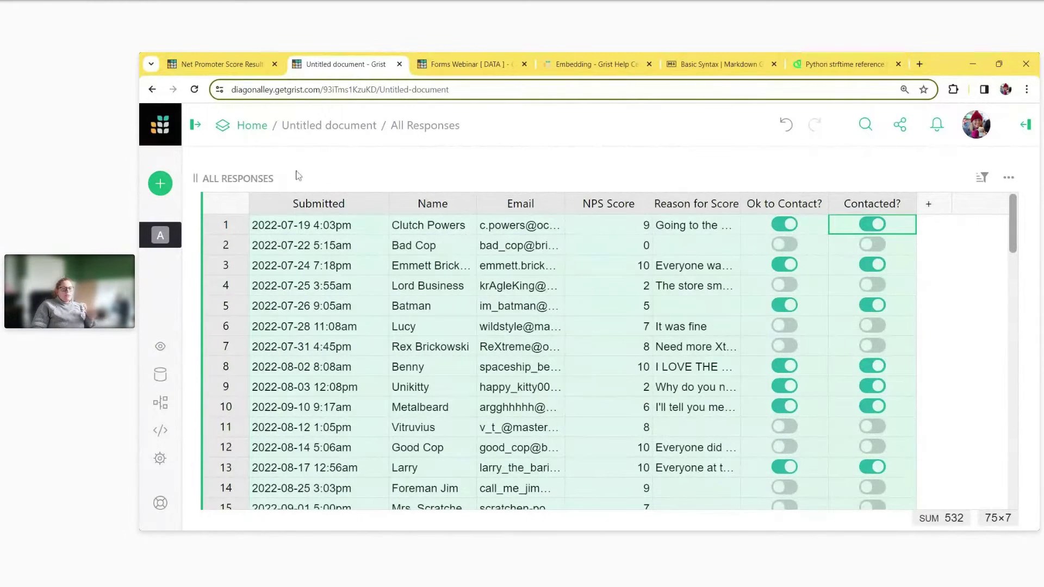
- Add a Form widget based on the All Responses table to the current page
mouse_move(166, 184)
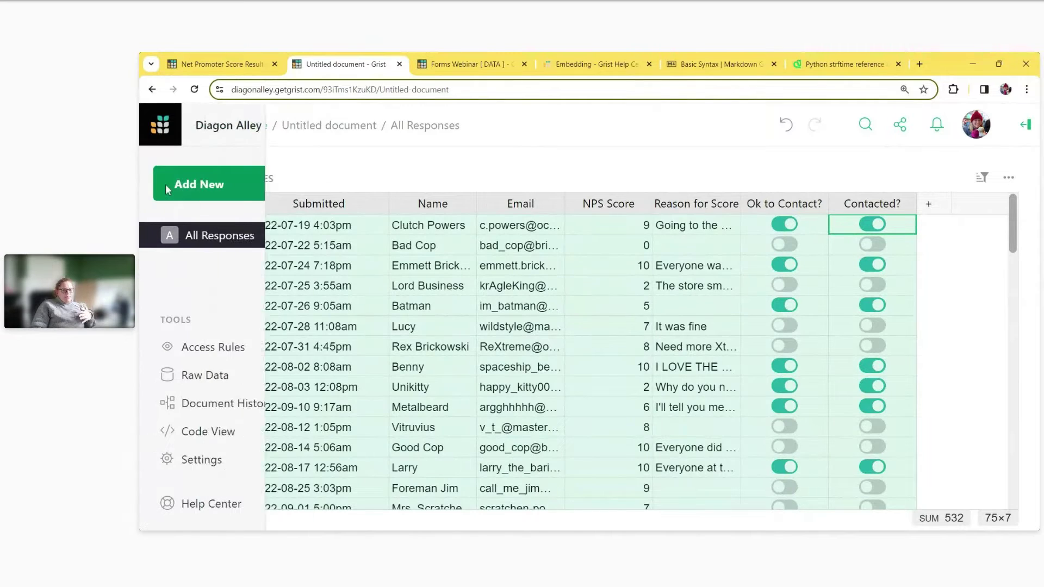
left_click(267, 185)
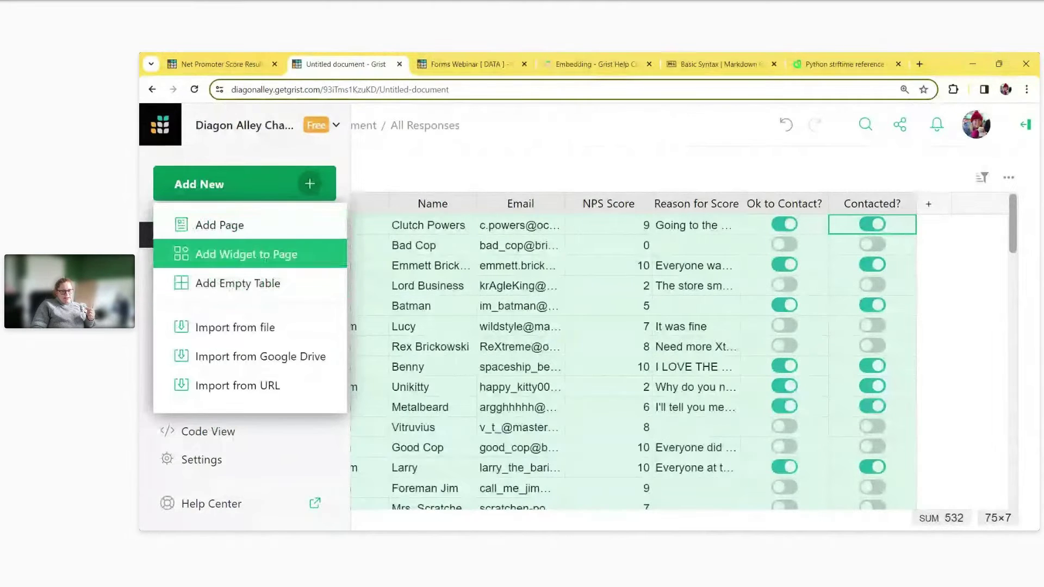
left_click(266, 262)
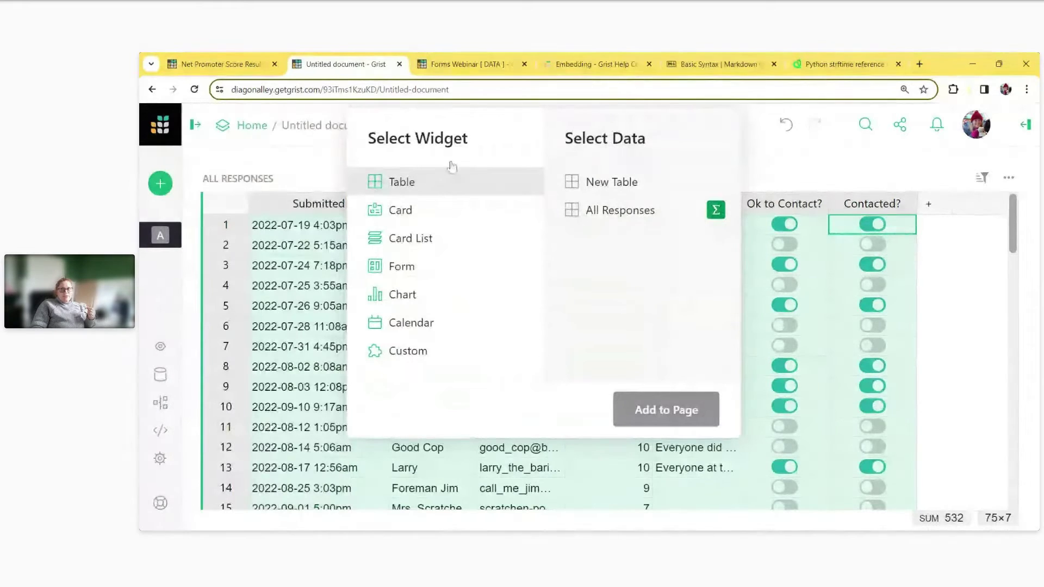
left_click(440, 272)
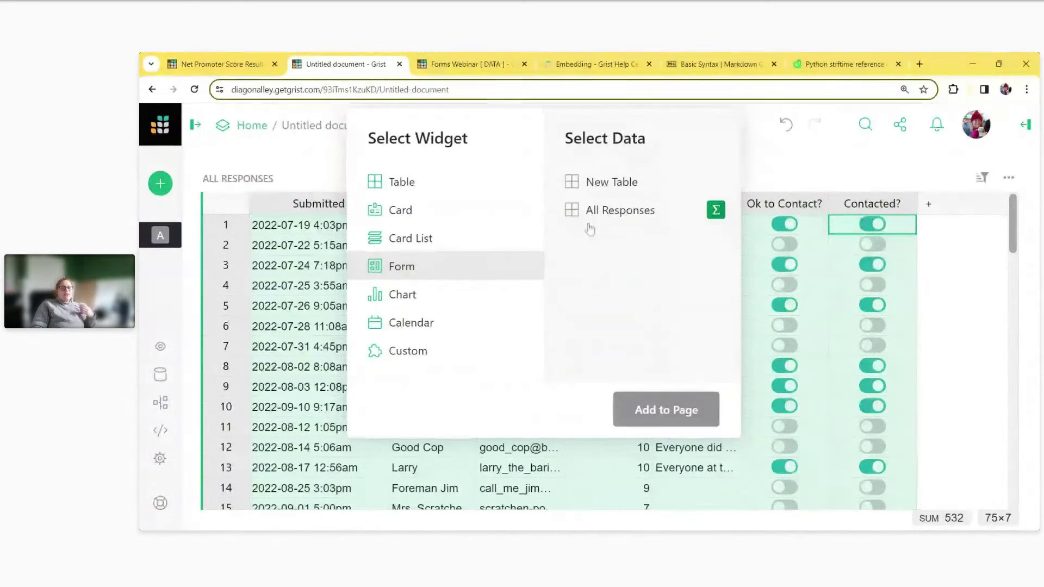
left_click(635, 216)
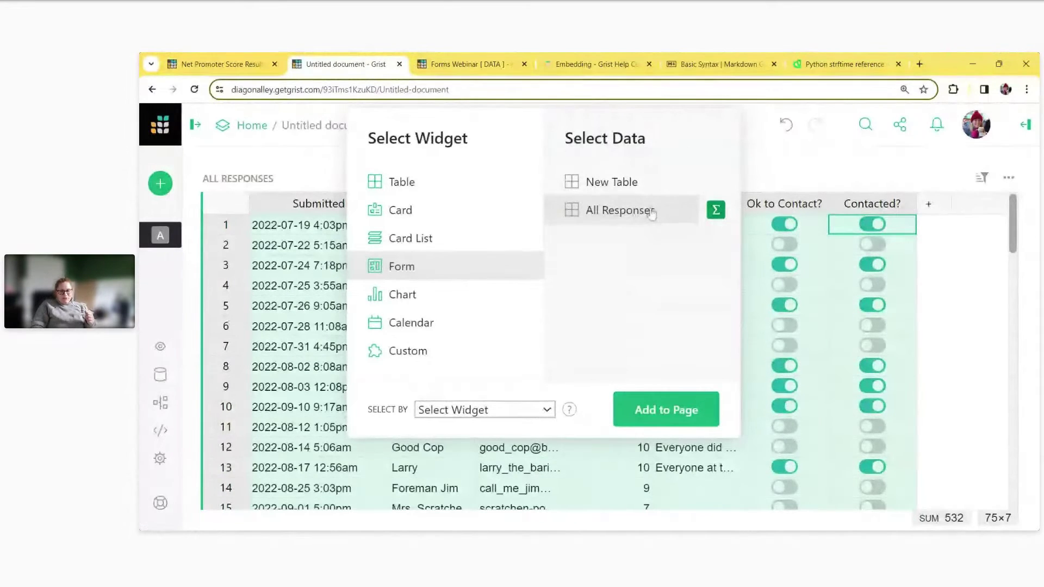
left_click(660, 413)
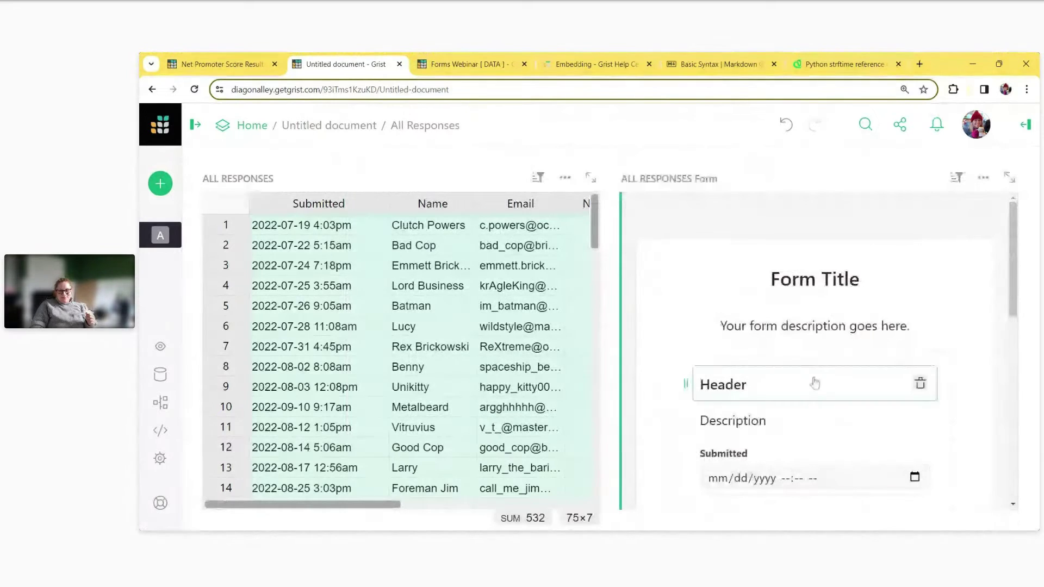
- Expand the All Responses form widget, review its fields and remove the Submitted field
left_click(1010, 175)
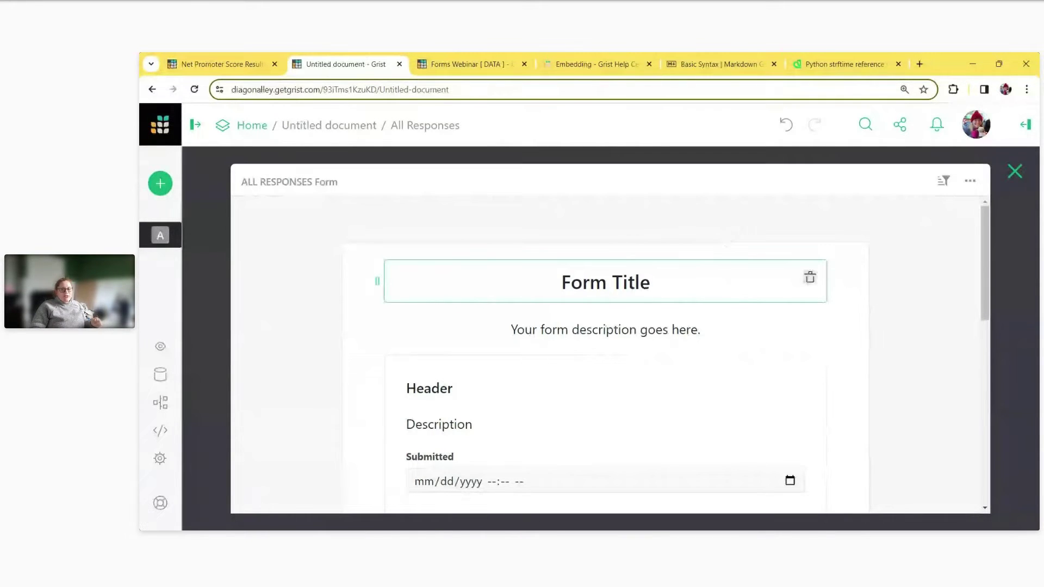
scroll(709, 294, "down", 3)
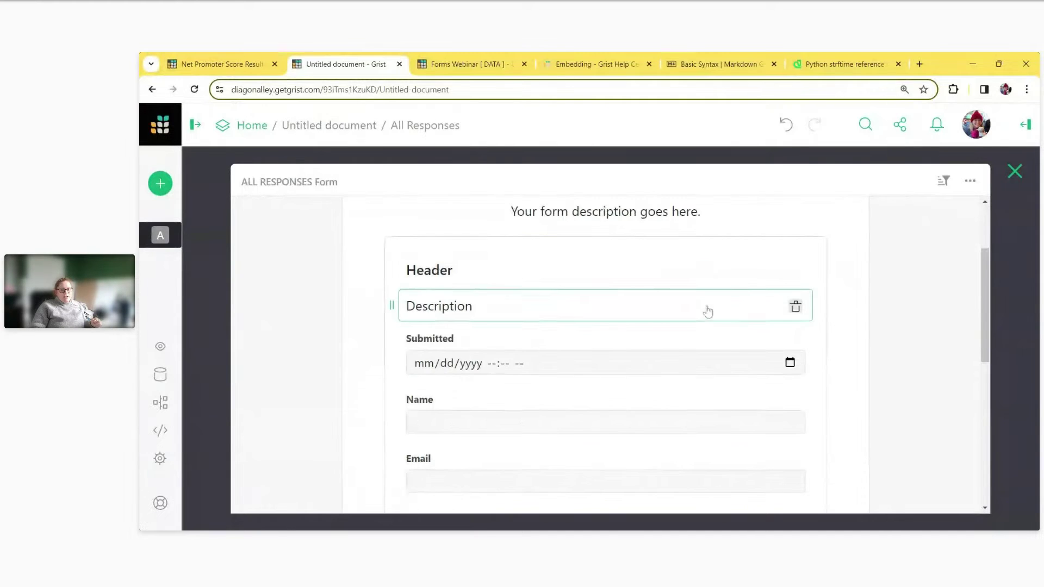
scroll(603, 373, "down", 3)
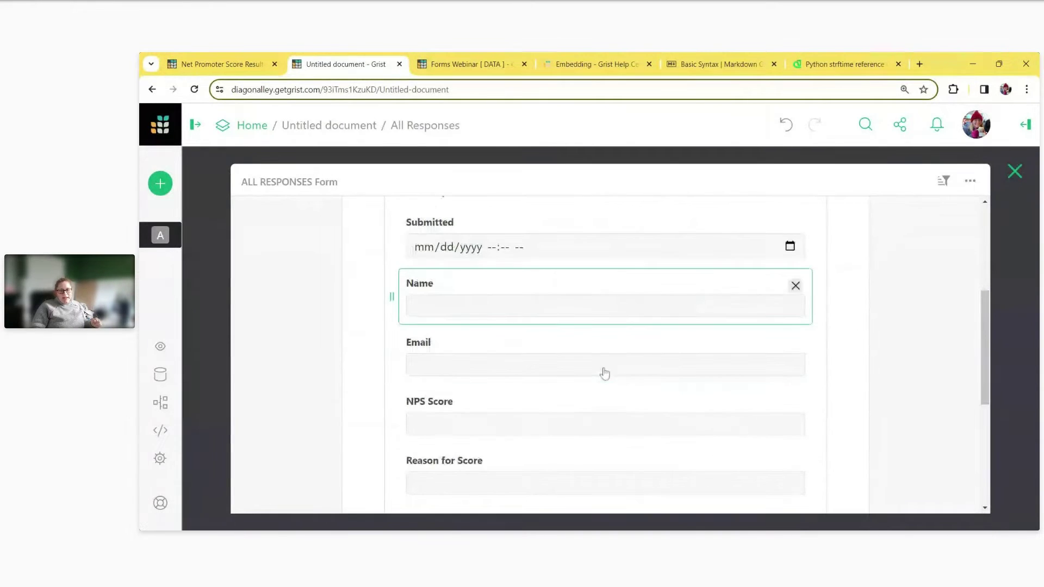
scroll(601, 383, "down", 1)
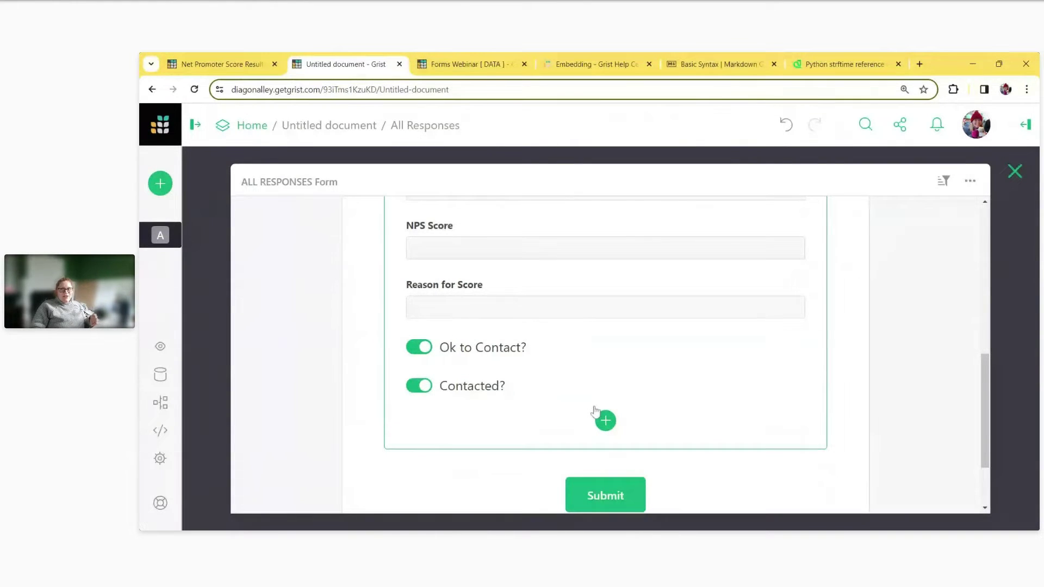
scroll(594, 415, "up", 3)
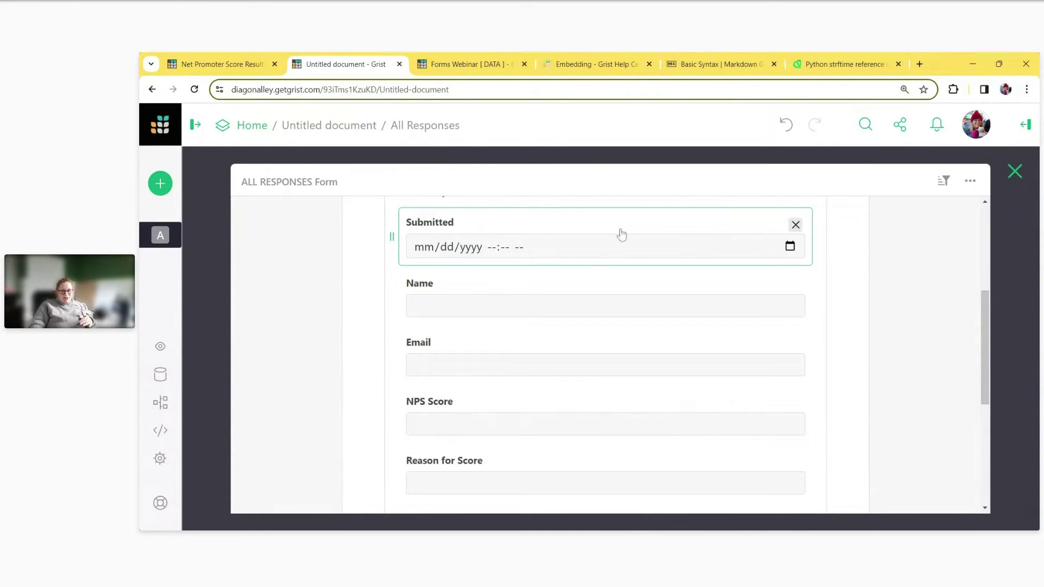
left_click(796, 227)
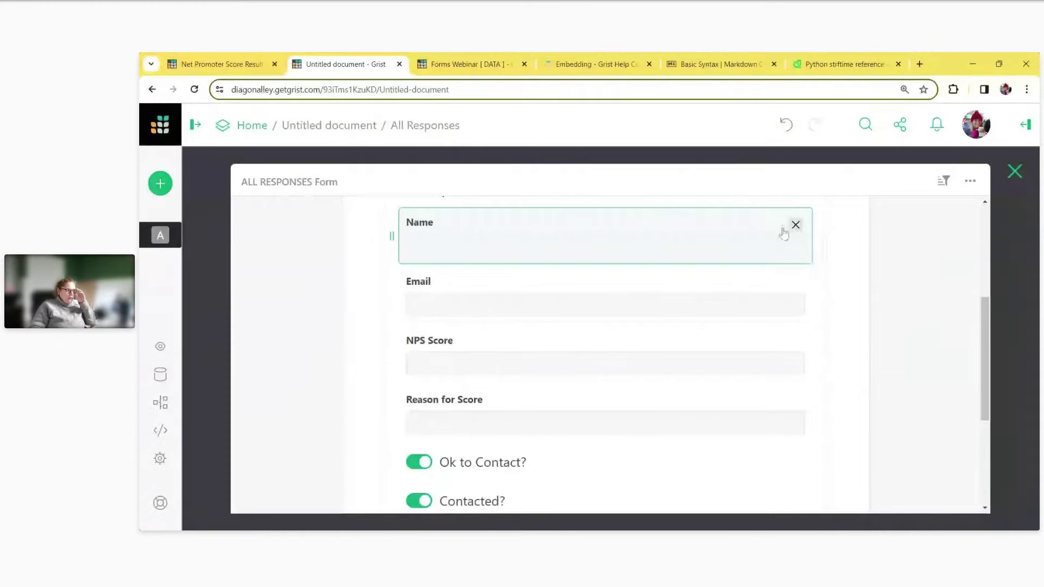
- Remove the Contacted? field from the form and return to the form's heading area
scroll(783, 228, "down", 3)
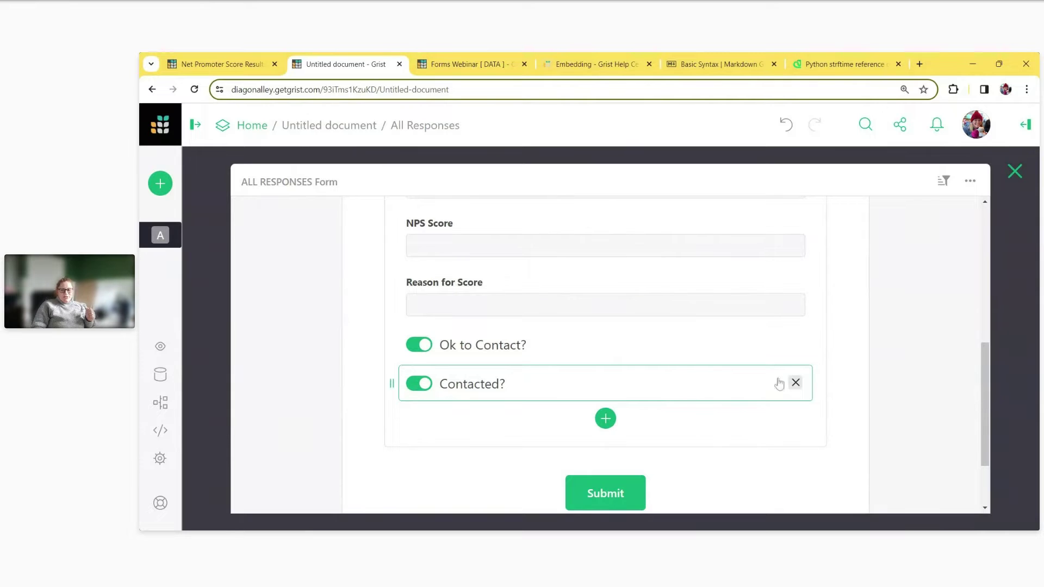
left_click(796, 383)
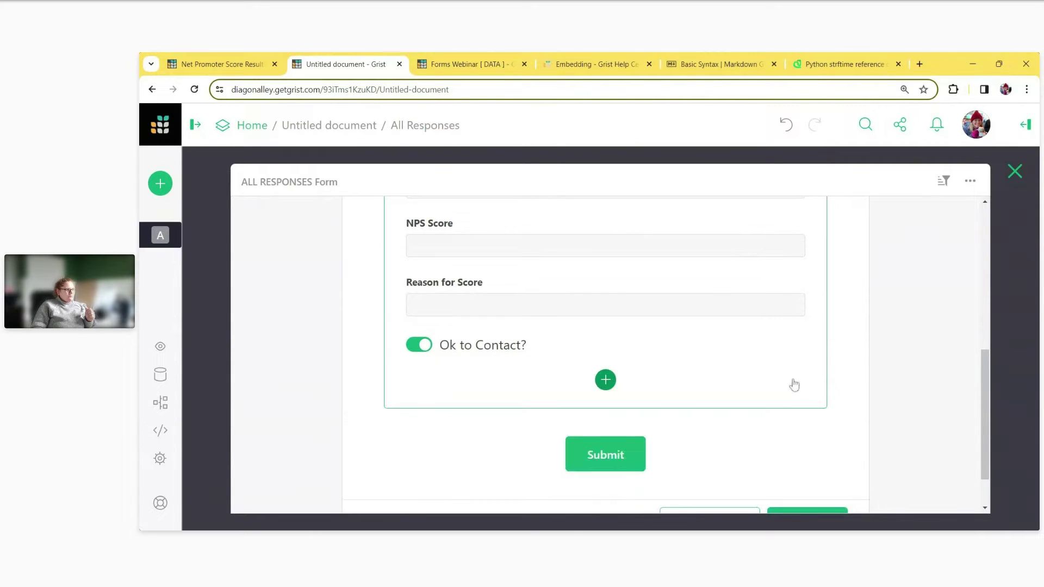
scroll(794, 385, "up", 5)
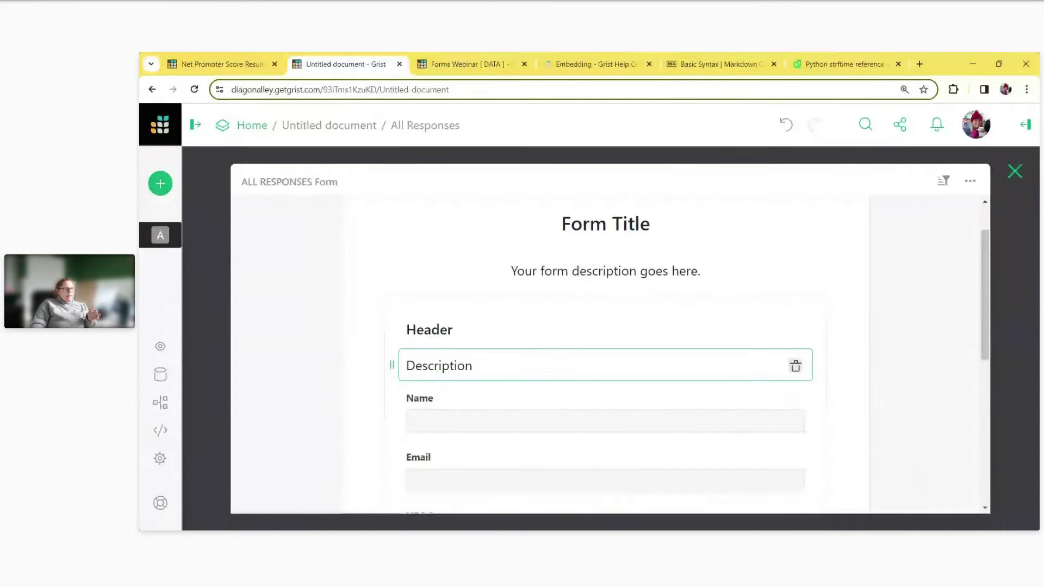
- Move the Description text block below the form's NPS Score field
left_click(682, 222)
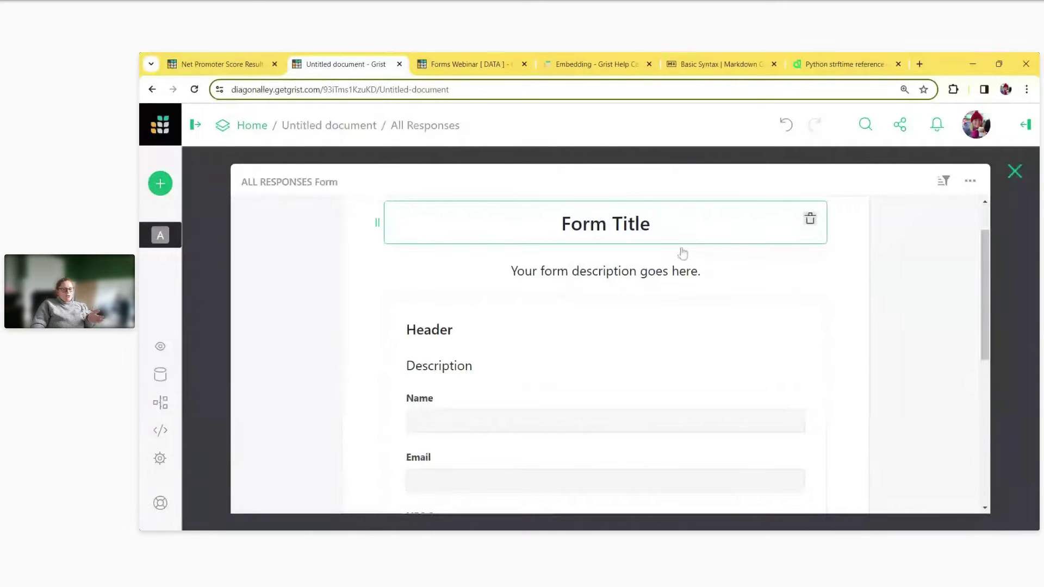
left_click(676, 328)
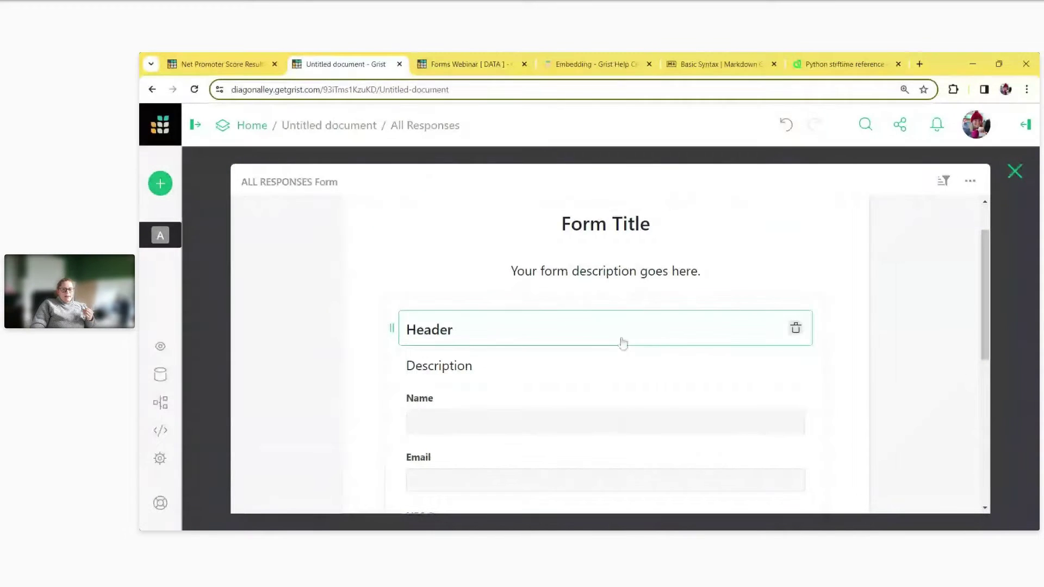
left_click(618, 378)
scroll(623, 356, "down", 2)
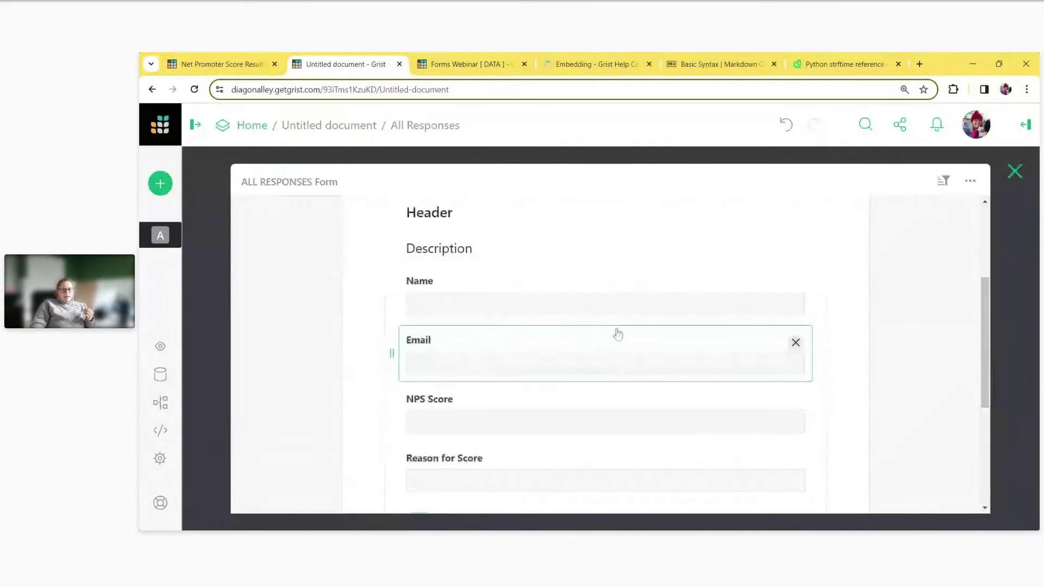
left_click_drag(580, 252, 578, 435)
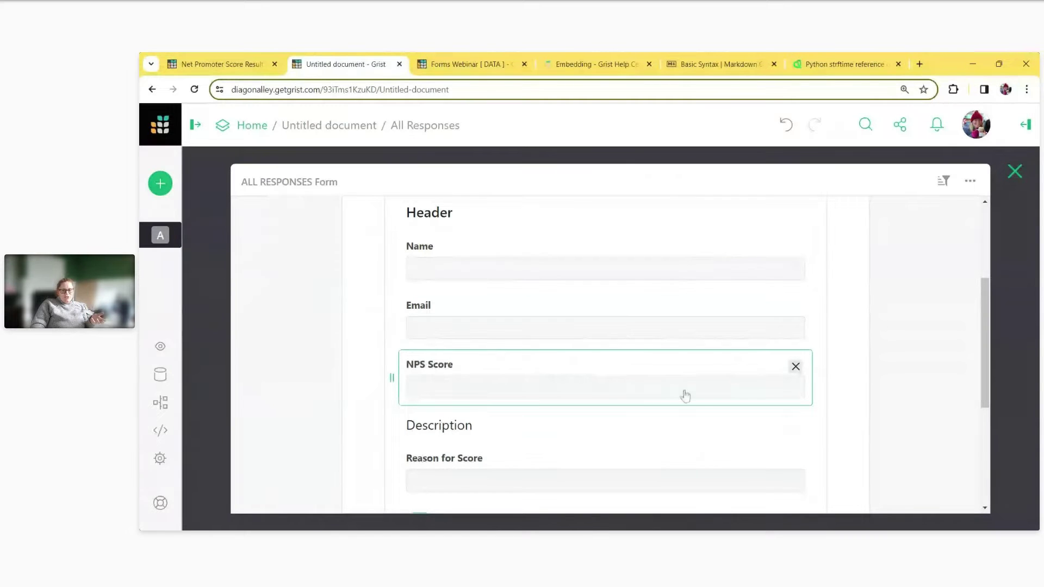
- Delete the Description and Header text blocks from the form's field section
left_click(795, 426)
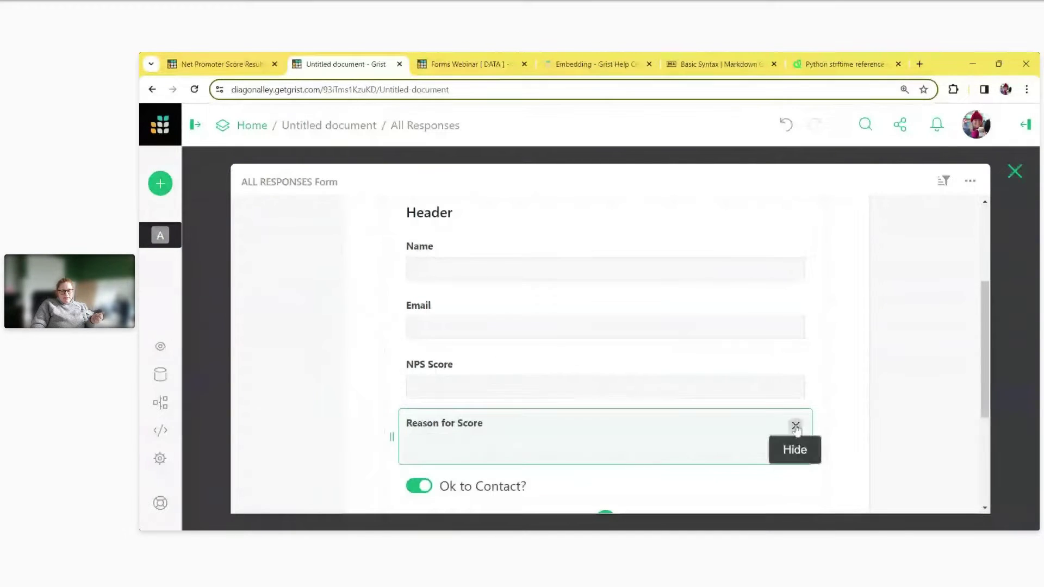
scroll(793, 421, "up", 3)
left_click(795, 386)
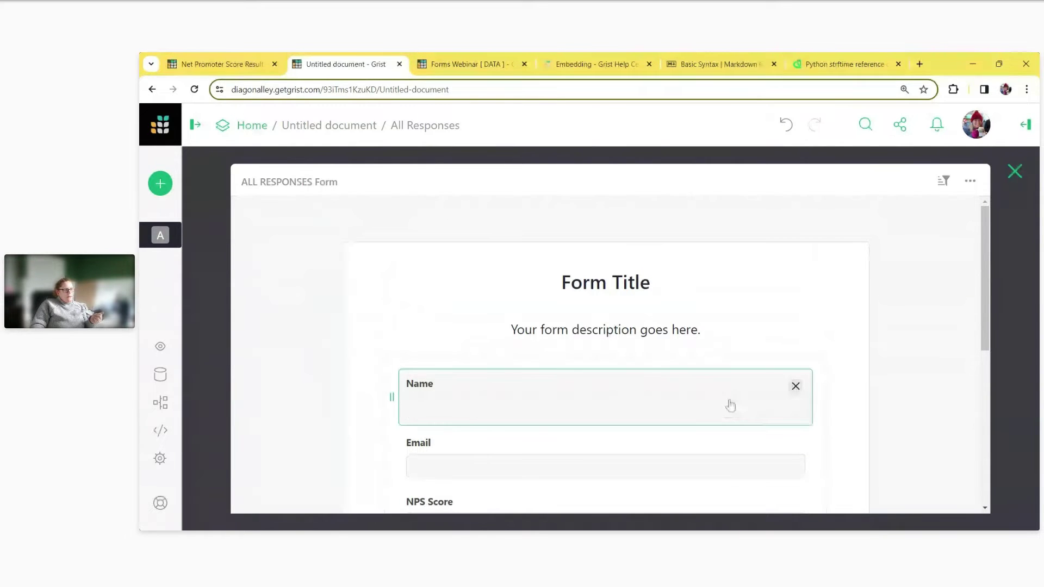
scroll(733, 405, "down", 1)
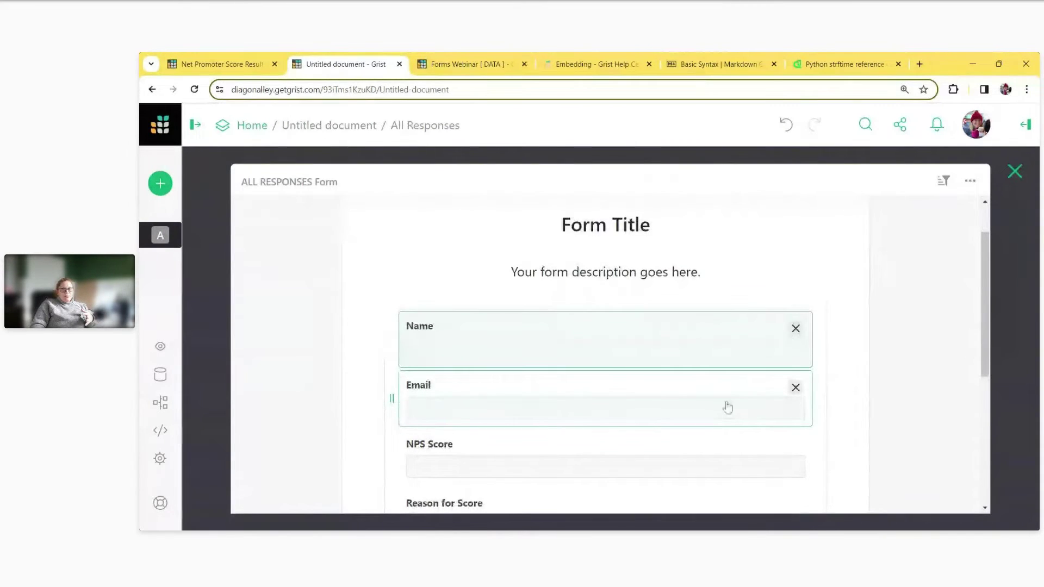
scroll(725, 405, "up", 1)
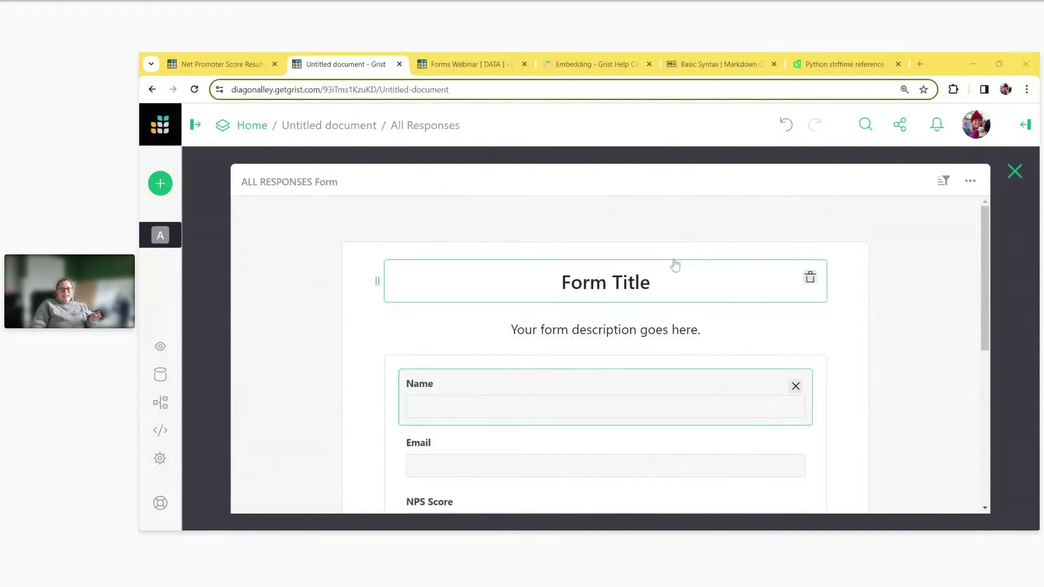
- Switch to the Markdown Guide's Basic Syntax page and examine the heading syntax and the list of covered topics
left_click(707, 64)
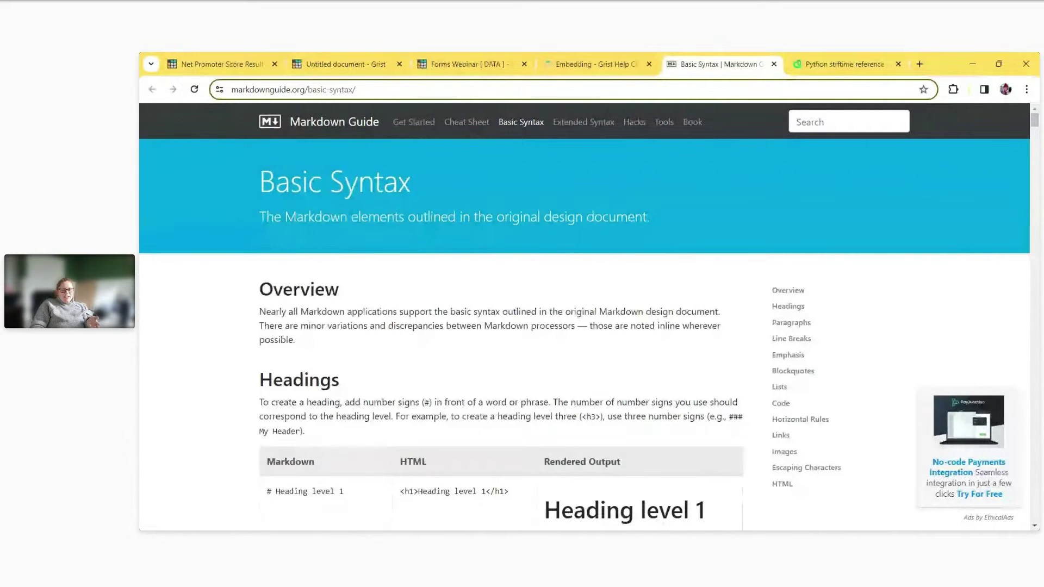
scroll(654, 351, "down", 1)
scroll(654, 351, "down", 3)
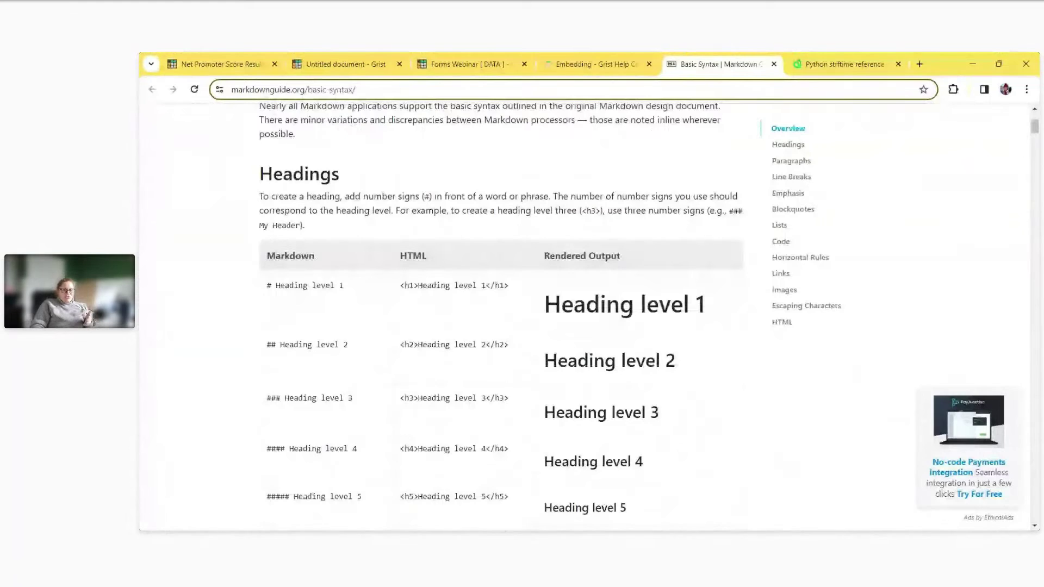
scroll(585, 316, "down", 2)
scroll(732, 257, "down", 2)
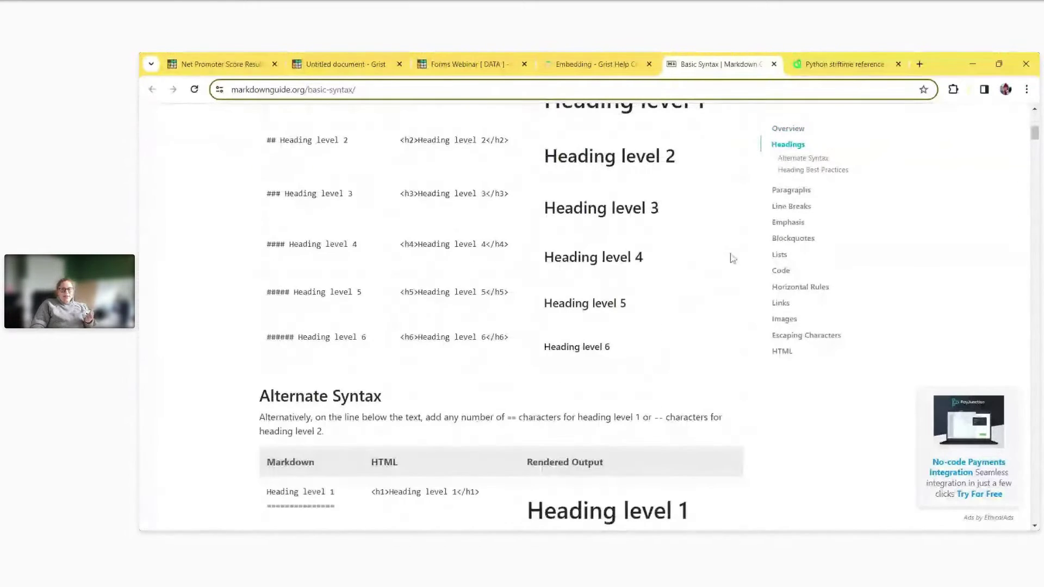
scroll(829, 223, "up", 2)
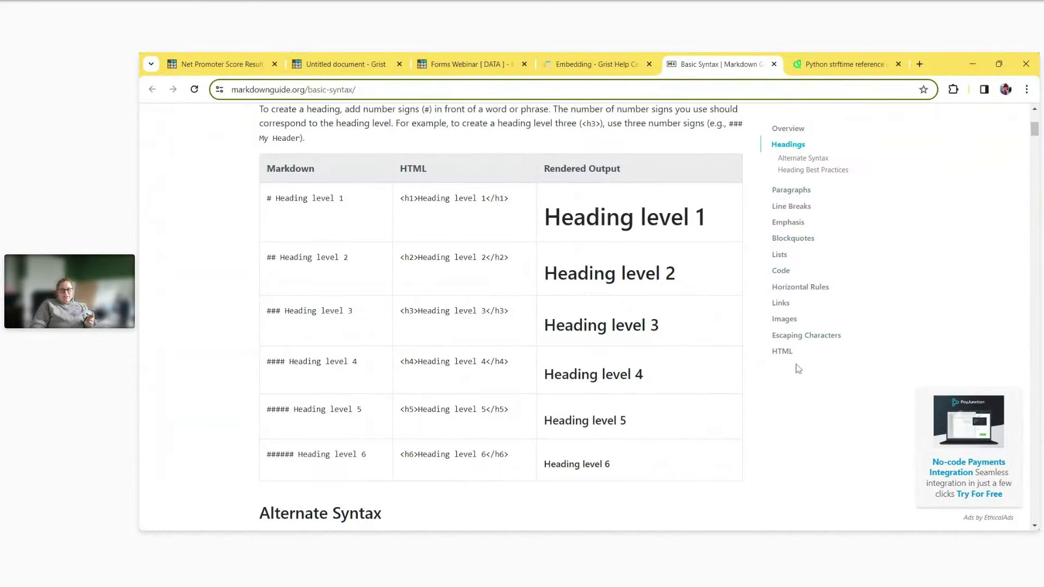
scroll(811, 365, "up", 2)
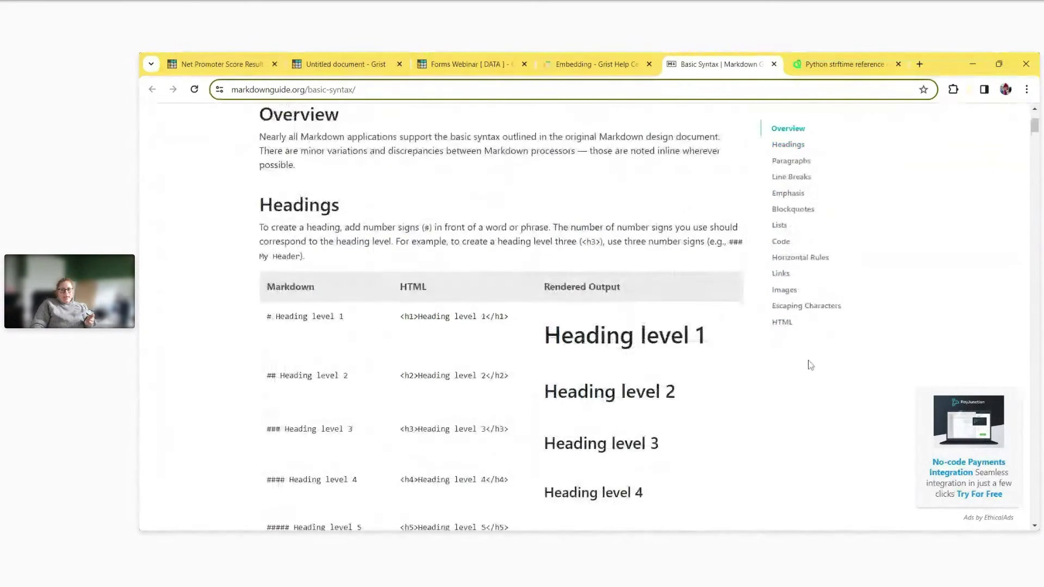
scroll(810, 364, "up", 3)
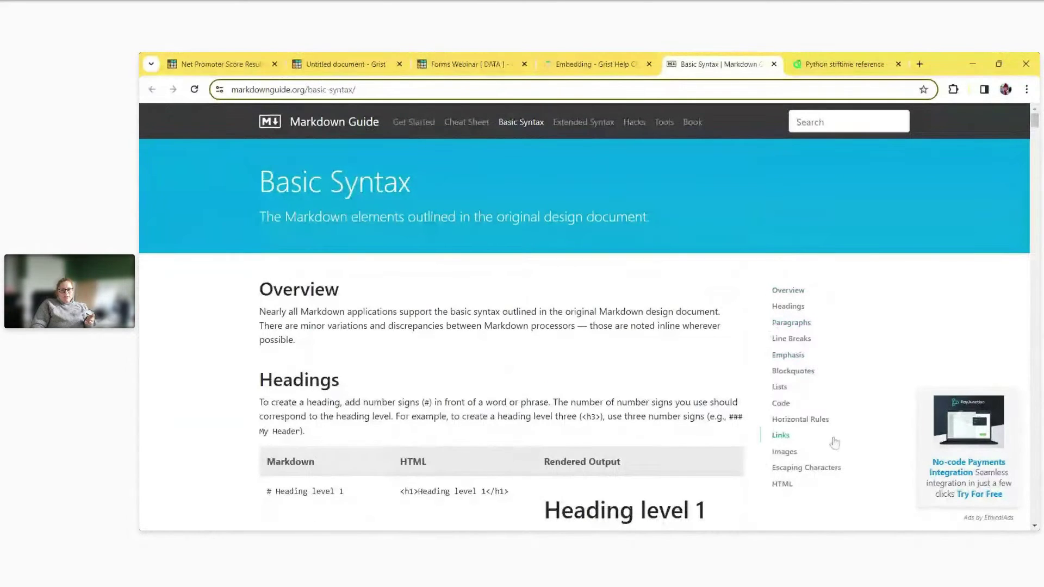
- Look over the guide's Extended Syntax page, close the guide and return to the untitled Grist document
left_click(580, 123)
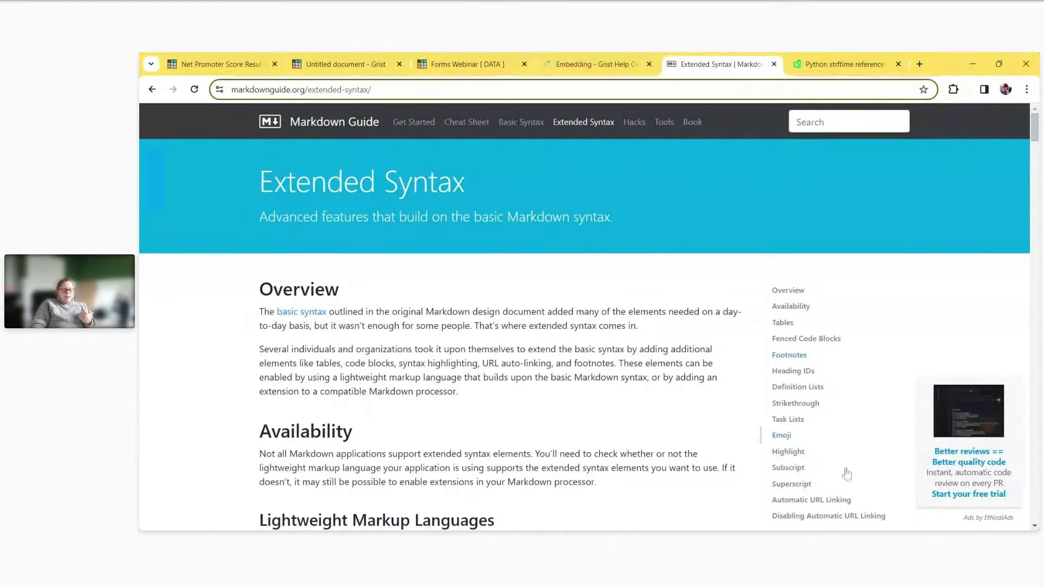
scroll(827, 348, "down", 1)
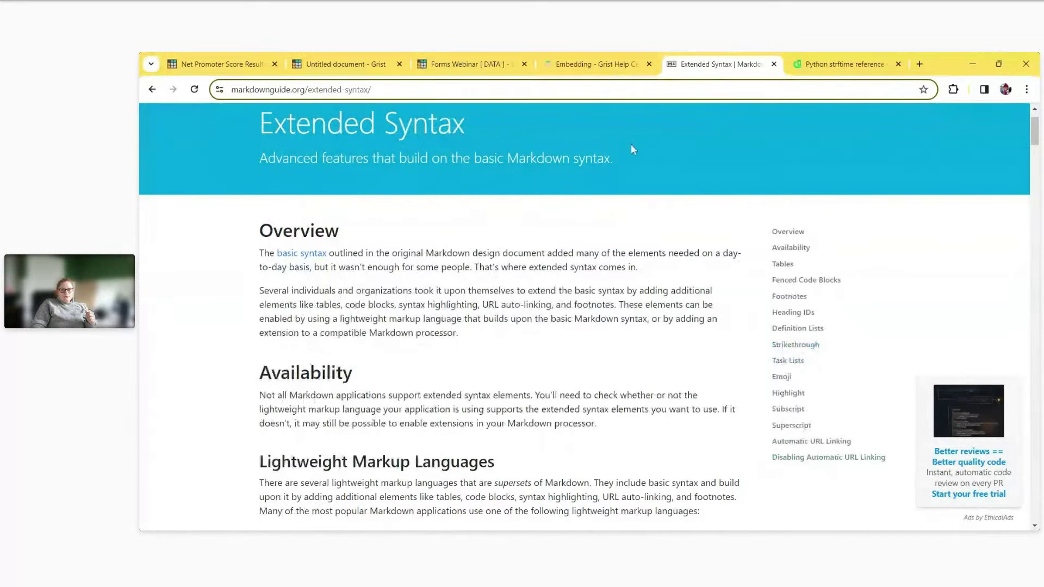
left_click(774, 64)
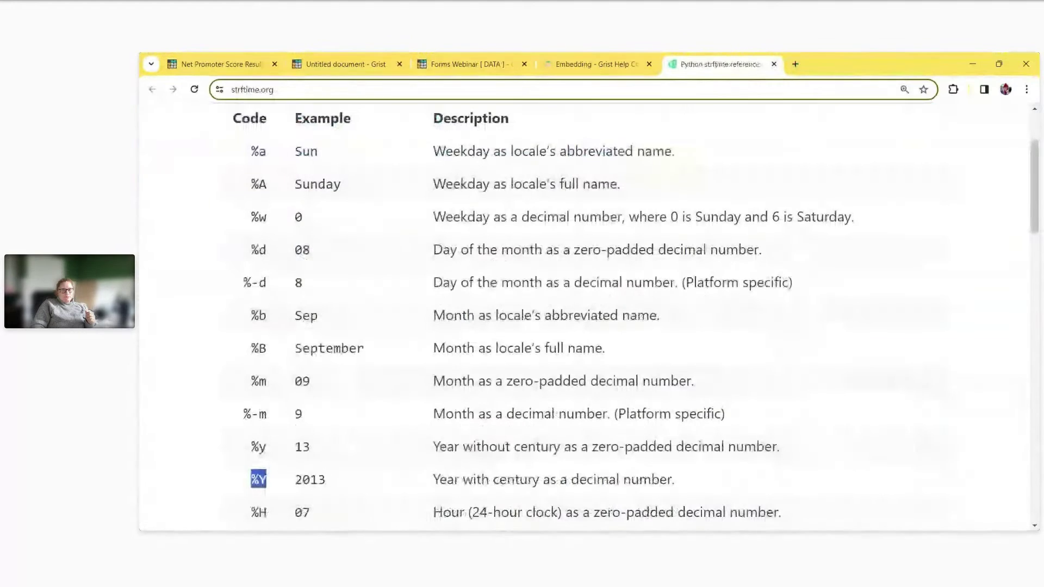
left_click(234, 64)
left_click(342, 64)
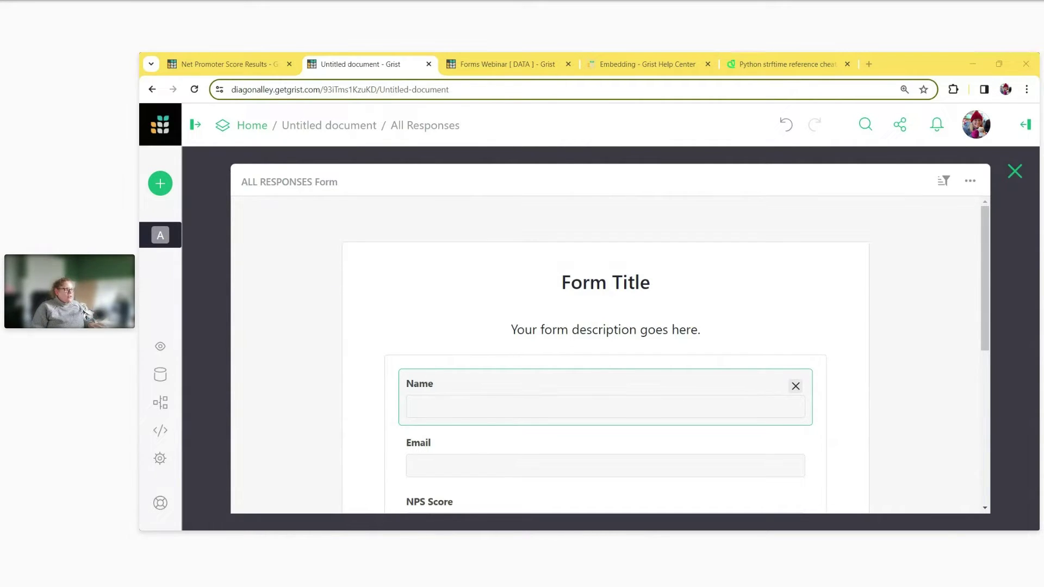
double_click(618, 289)
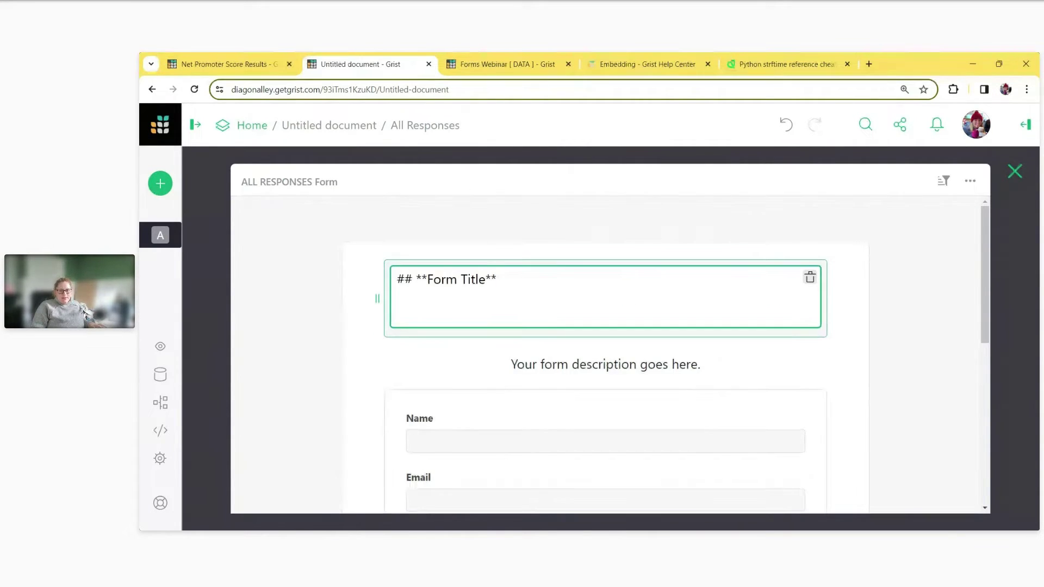
key("Return")
key("Return")
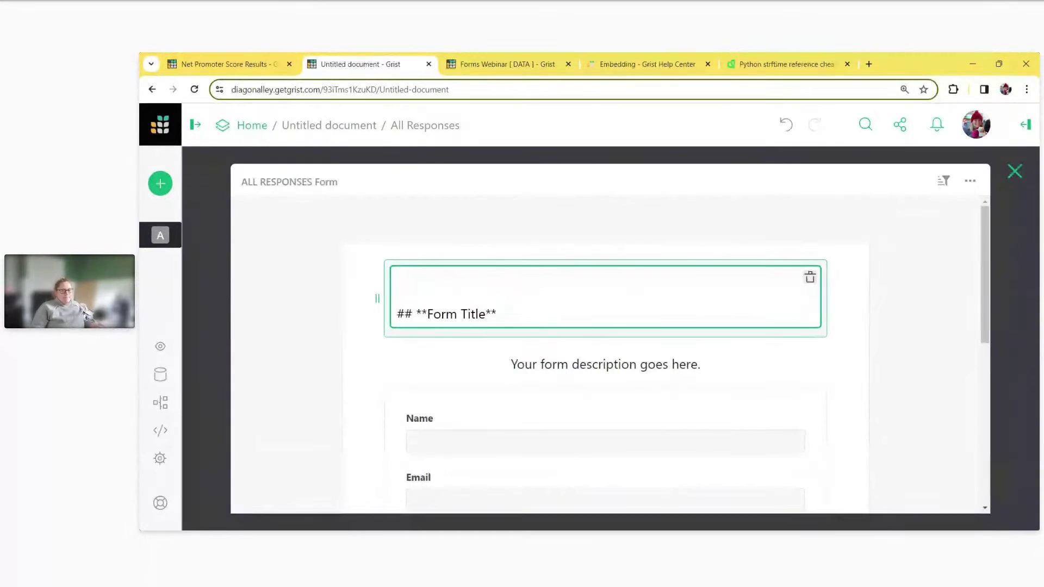
type("<img src=\"https://clipart-library.com/data_images/222900.png\"     width=\"100\"     height=\"100\" />")
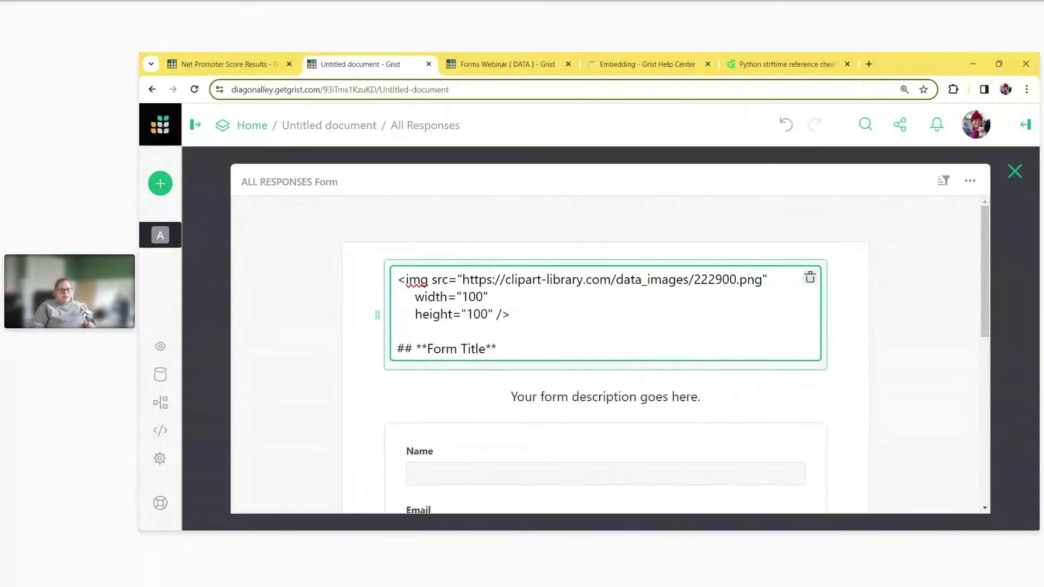
left_click_drag(409, 279, 427, 279)
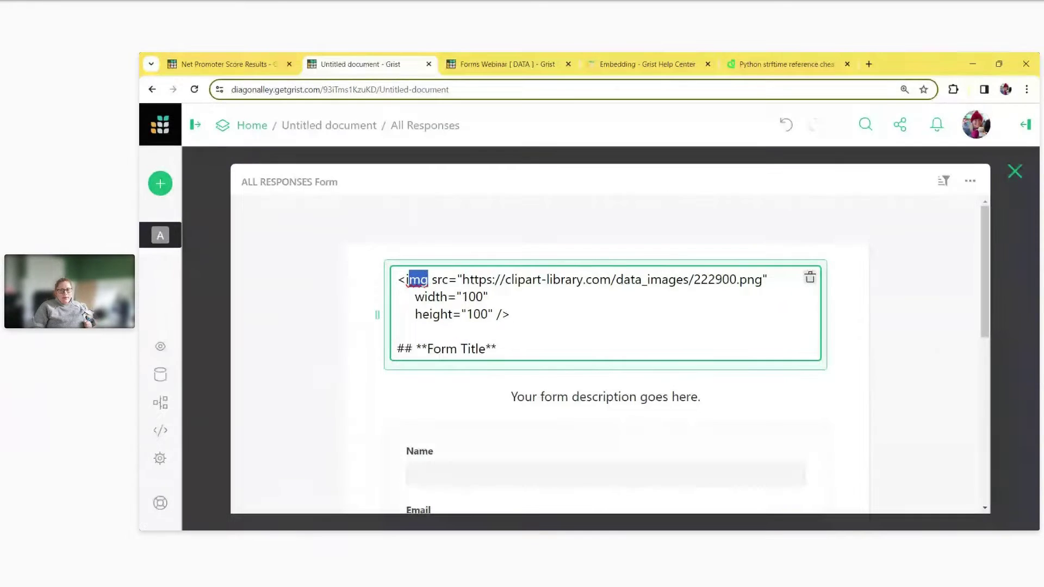
left_click(763, 279)
left_click_drag(762, 280, 462, 280)
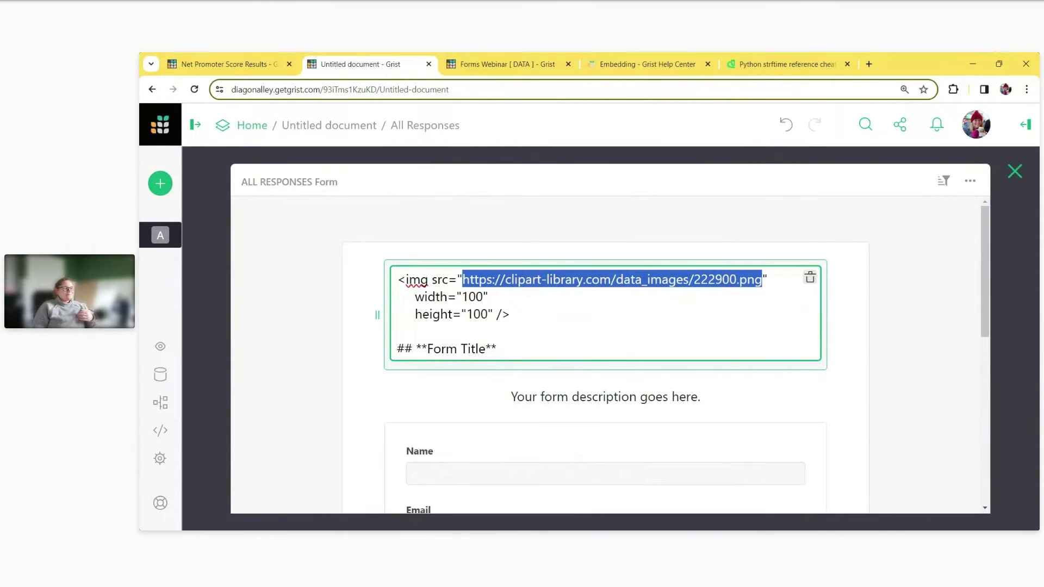
left_click(397, 330)
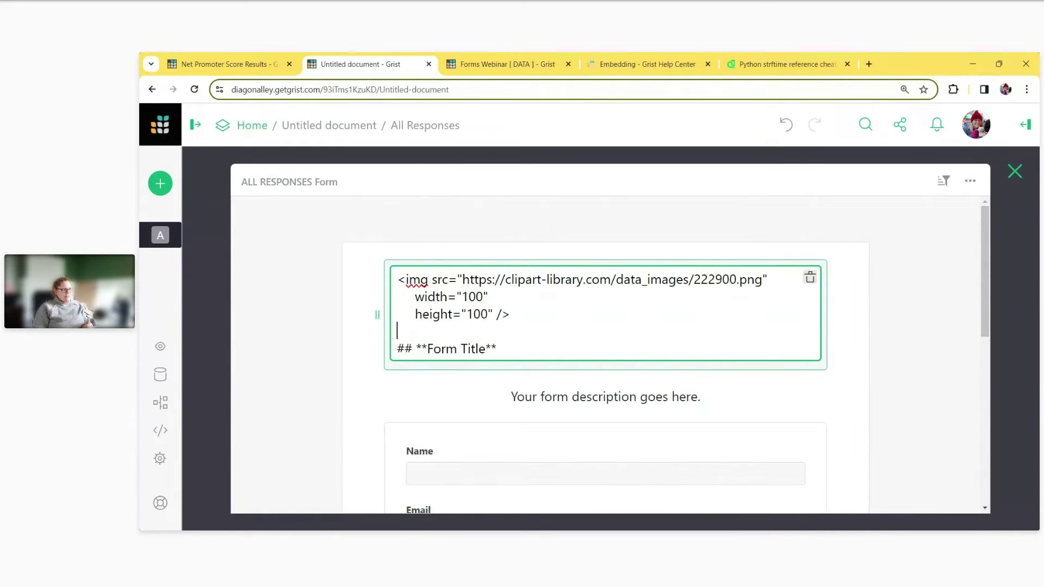
key("Escape")
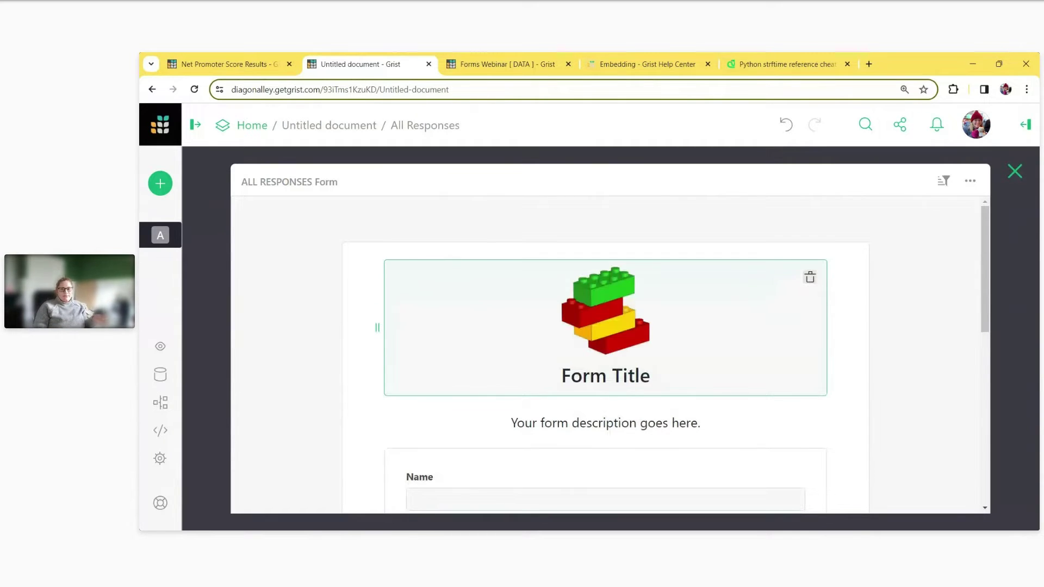
- Replace the form title text below the image code with "Bricktastic Building Club", keeping its heading and bold markup
left_click(594, 316)
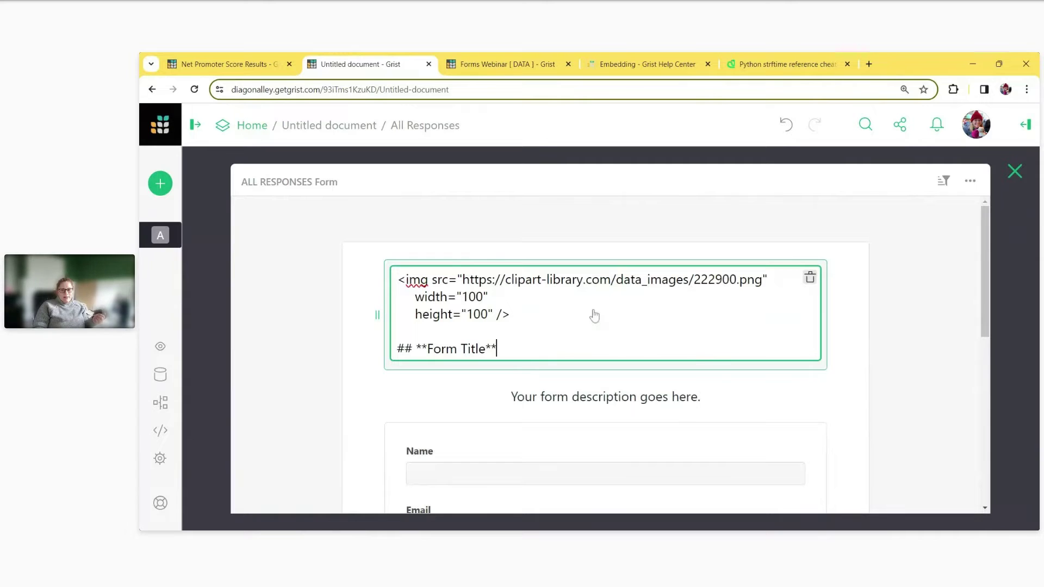
left_click_drag(485, 349, 427, 349)
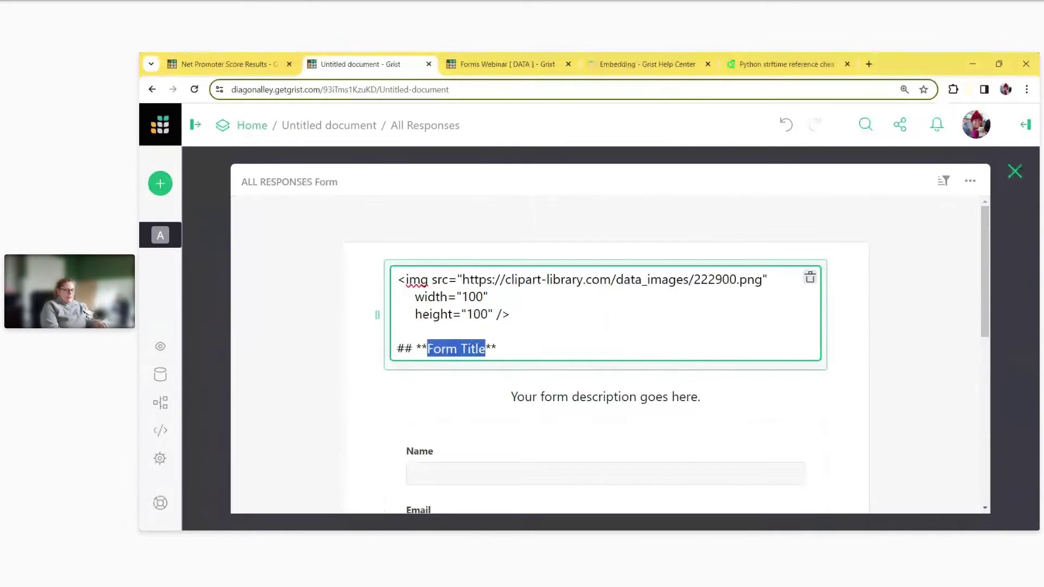
type("Bricktst")
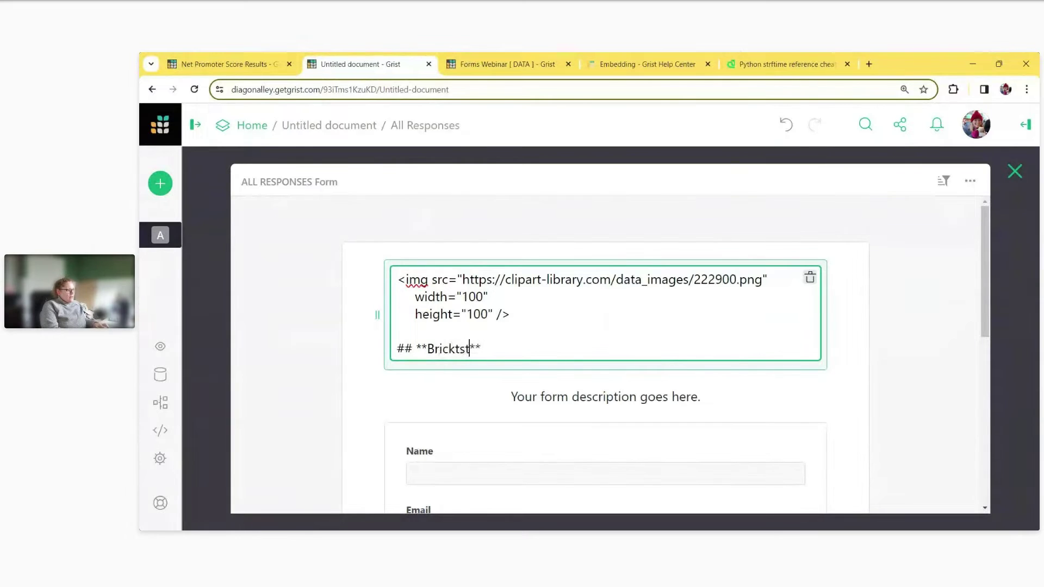
key("BackSpace")
key("BackSpace")
type("astic ")
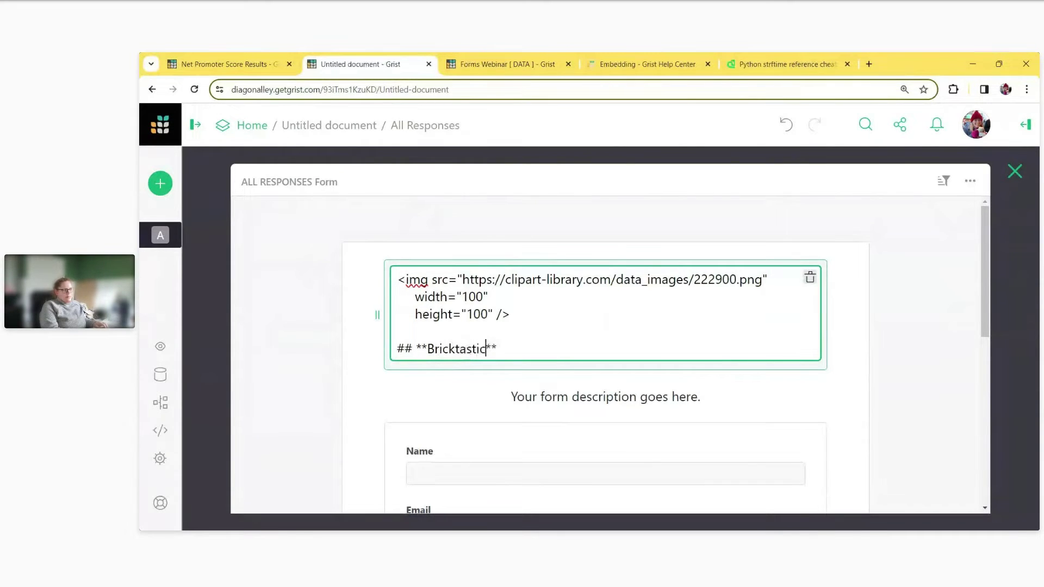
type("Building Club")
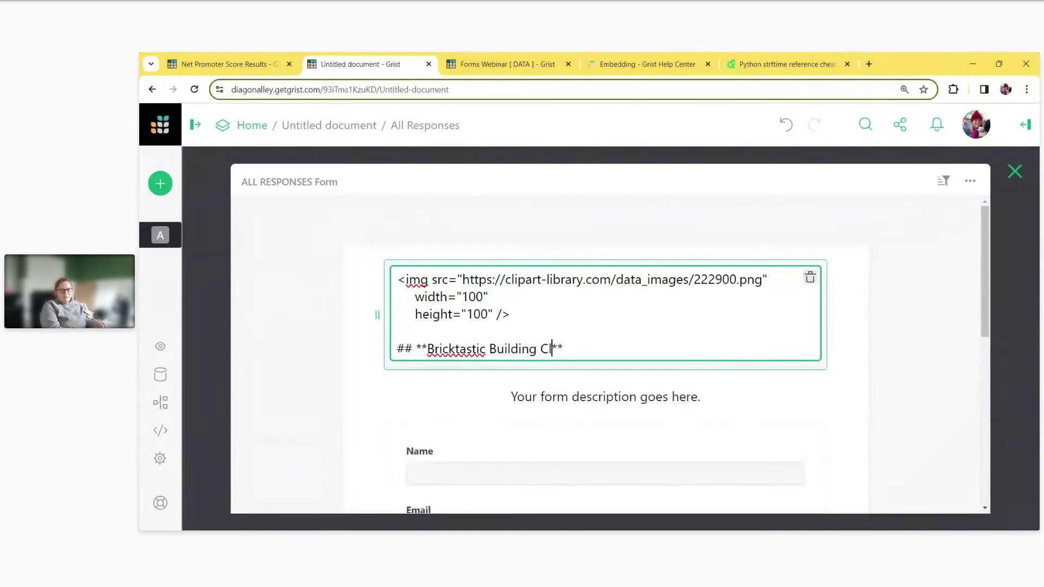
key("Return")
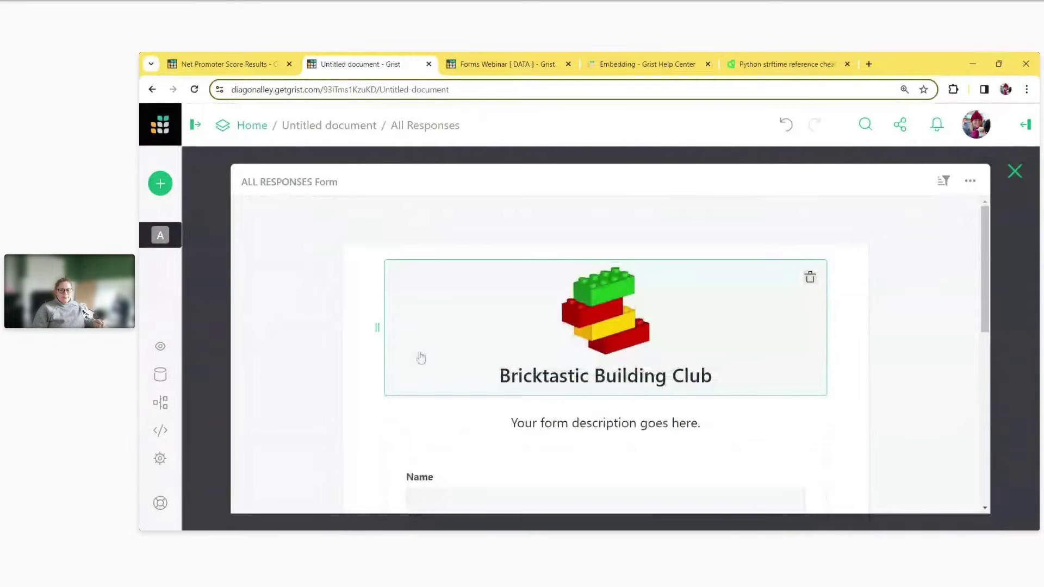
- Replace the form description placeholder with the bold Markdown text "**Let us know how we are doing!**"
scroll(612, 385, "down", 1)
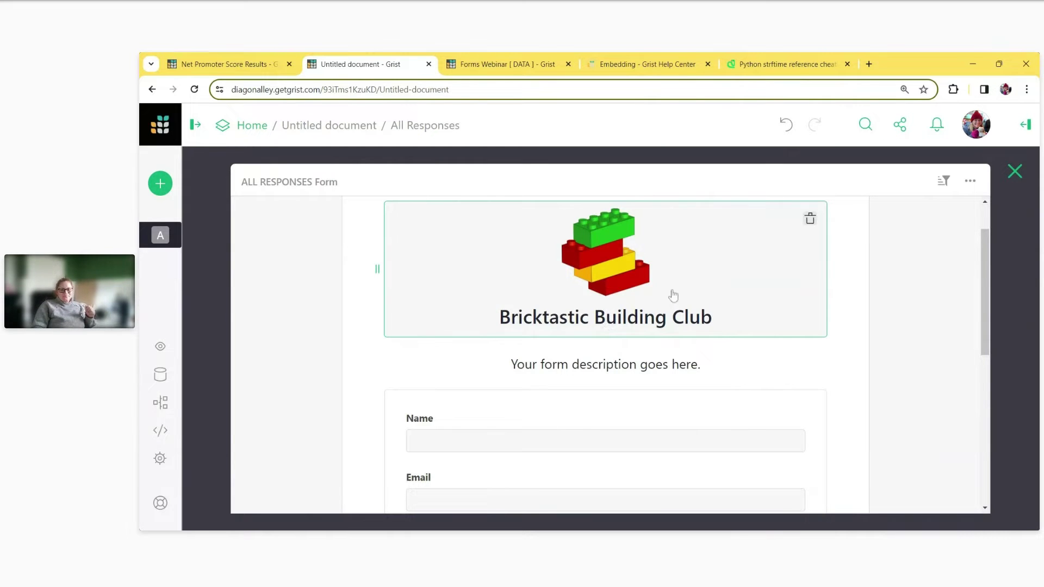
scroll(673, 294, "down", 2)
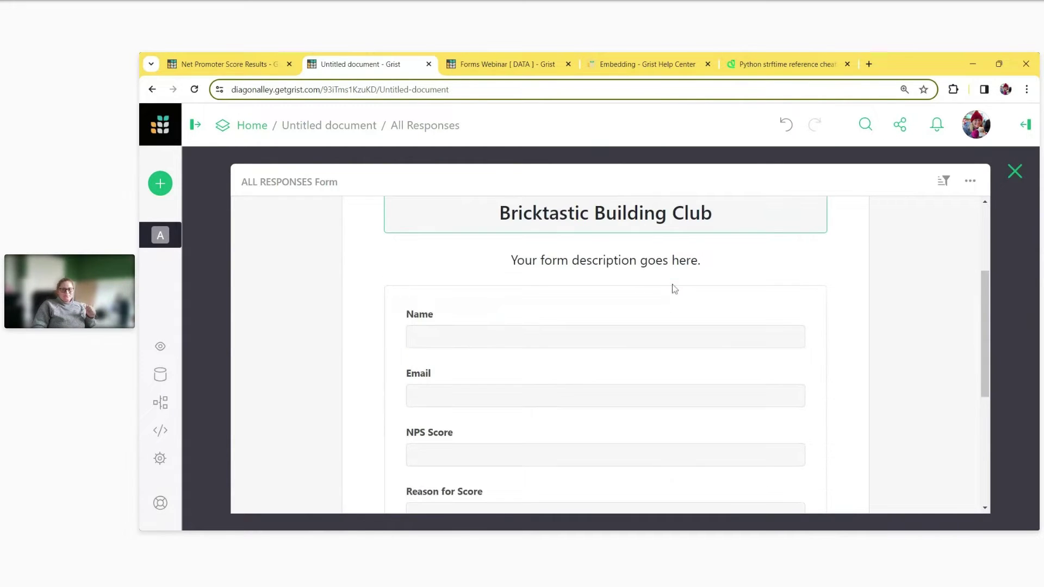
left_click(611, 251)
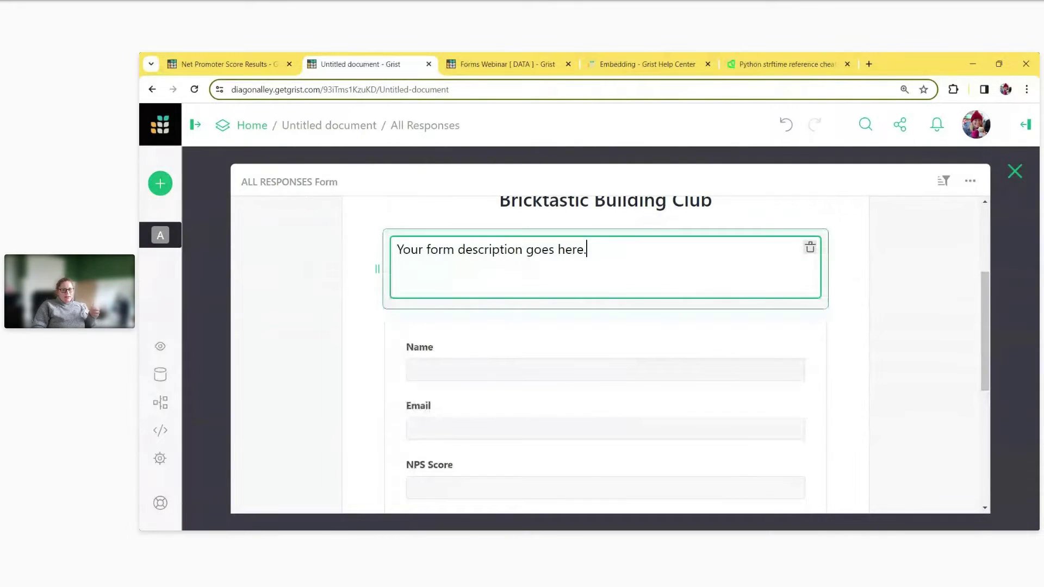
key("ctrl+a")
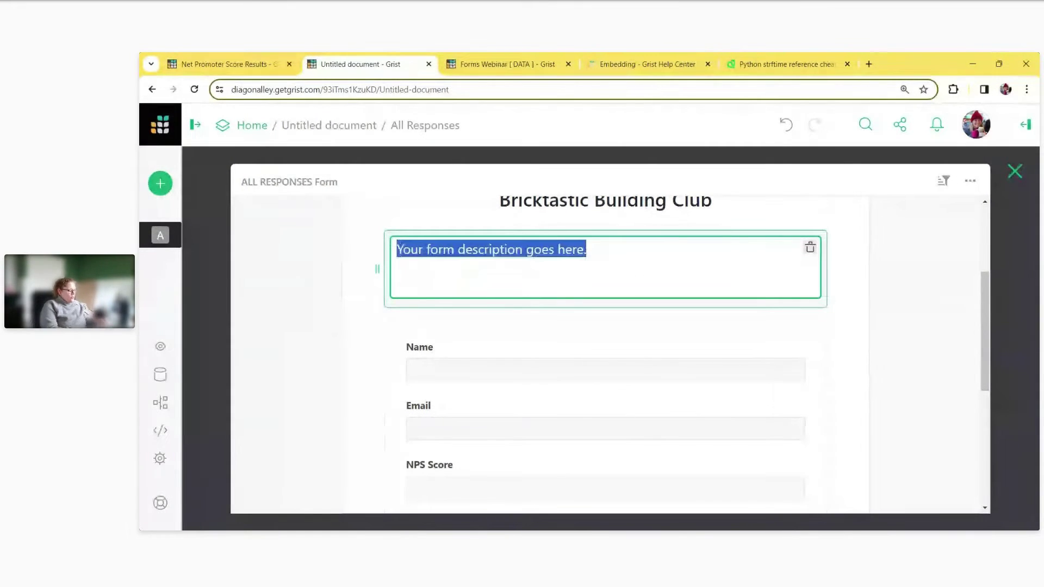
type("**")
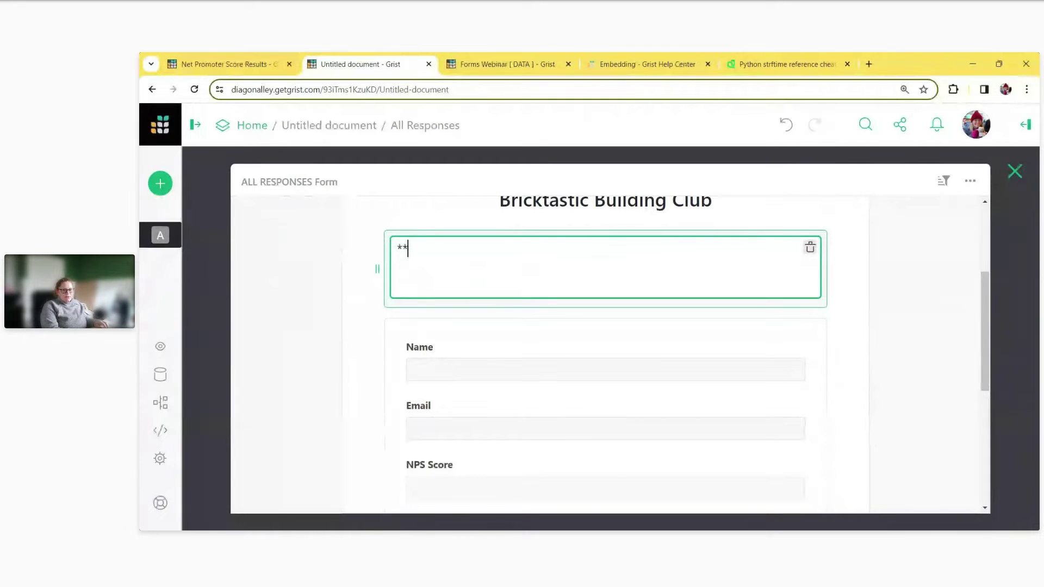
type("Let")
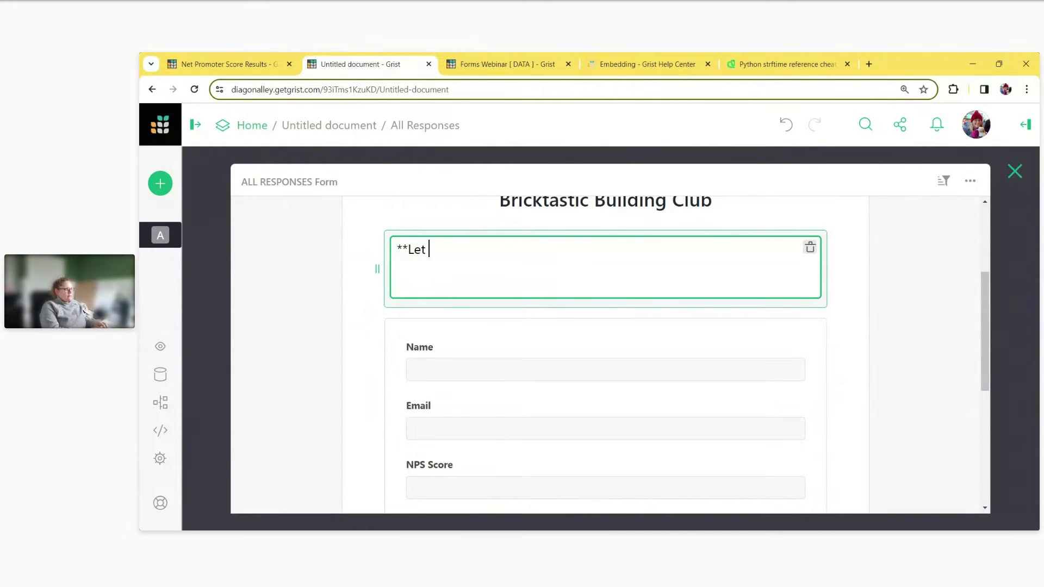
type("us know how we ")
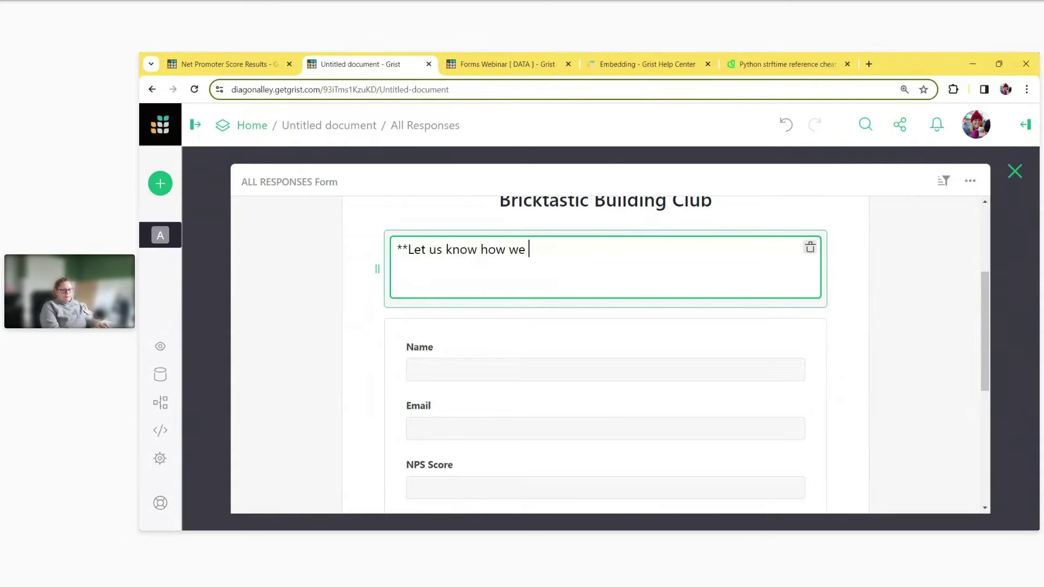
type("are doing!*")
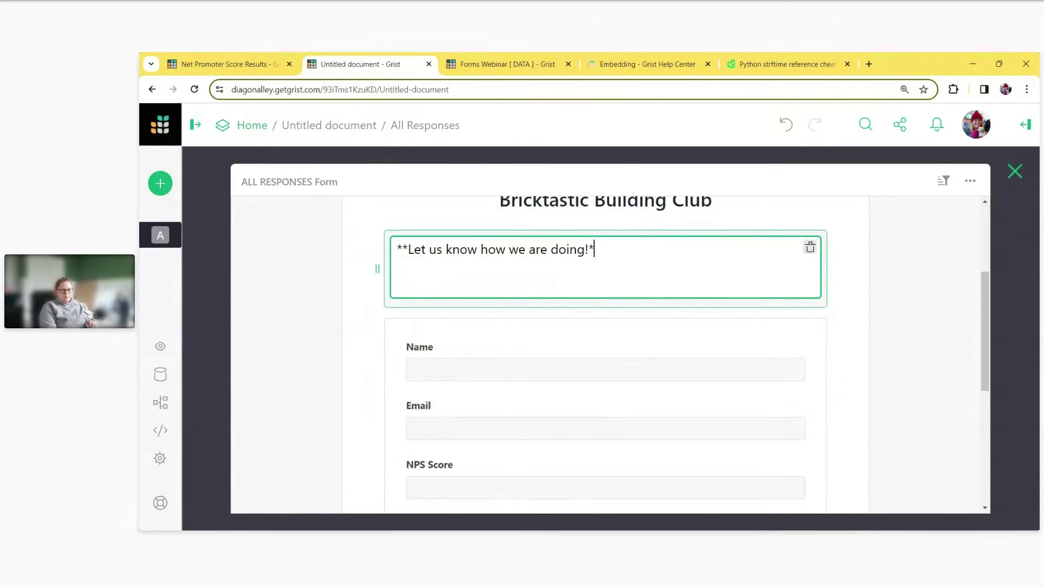
type("*")
key("Return")
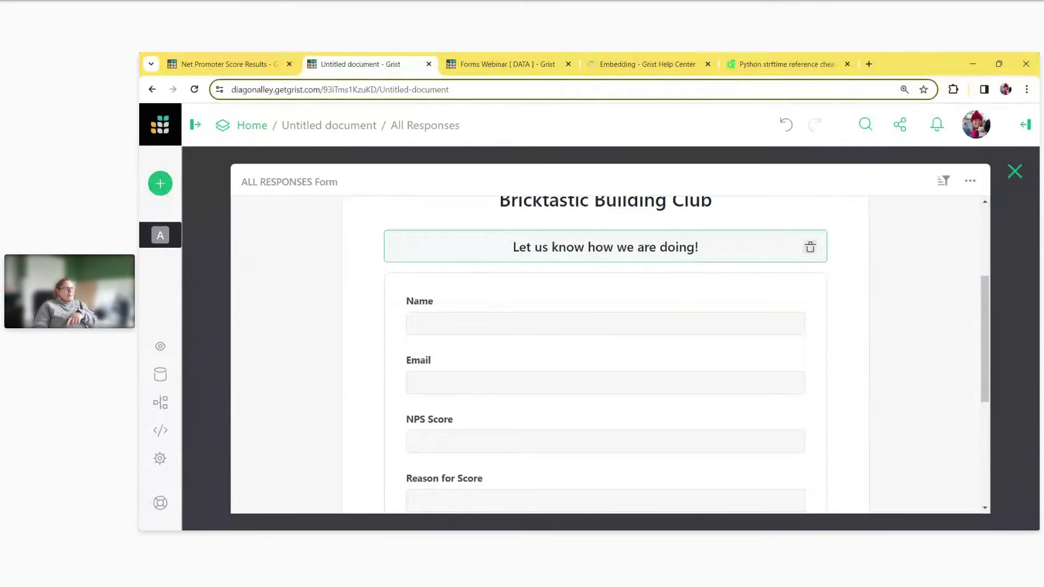
- Add a Header block and a Paragraph block to the form below the "Ok to Contact?" field
scroll(660, 301, "down", 2)
scroll(662, 302, "up", 2)
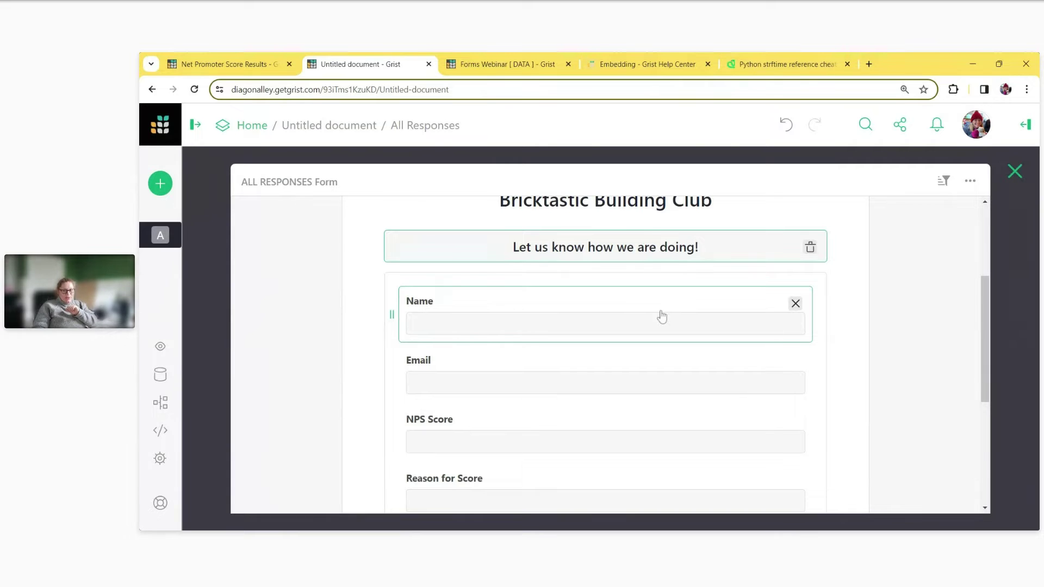
scroll(660, 318, "down", 3)
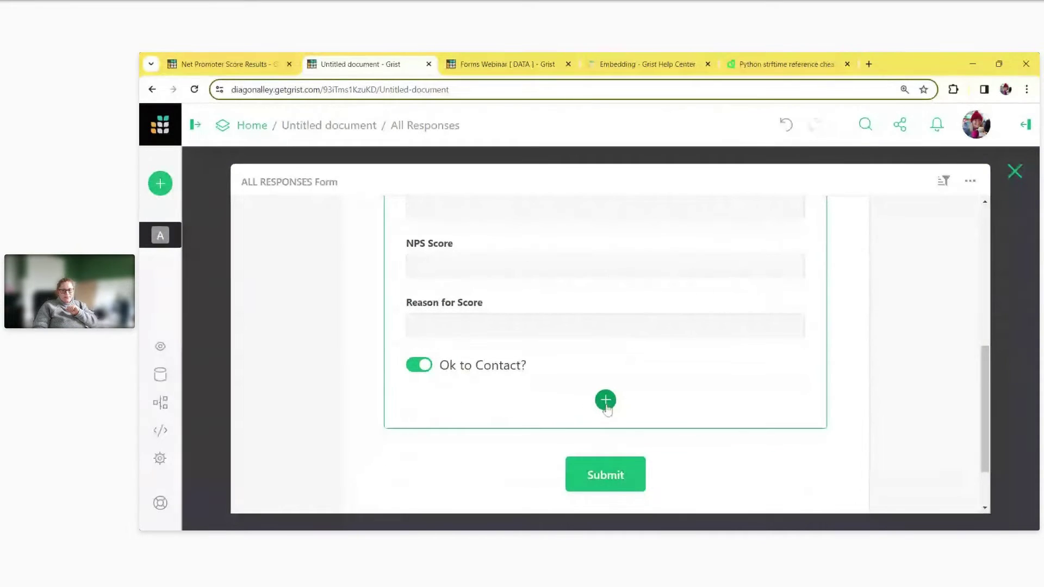
left_click(605, 402)
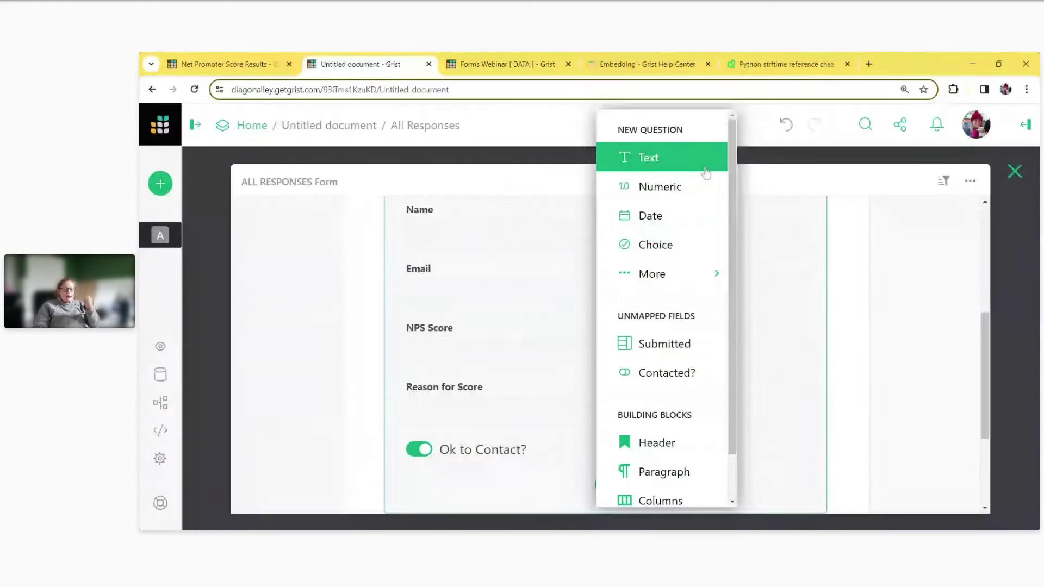
mouse_move(679, 273)
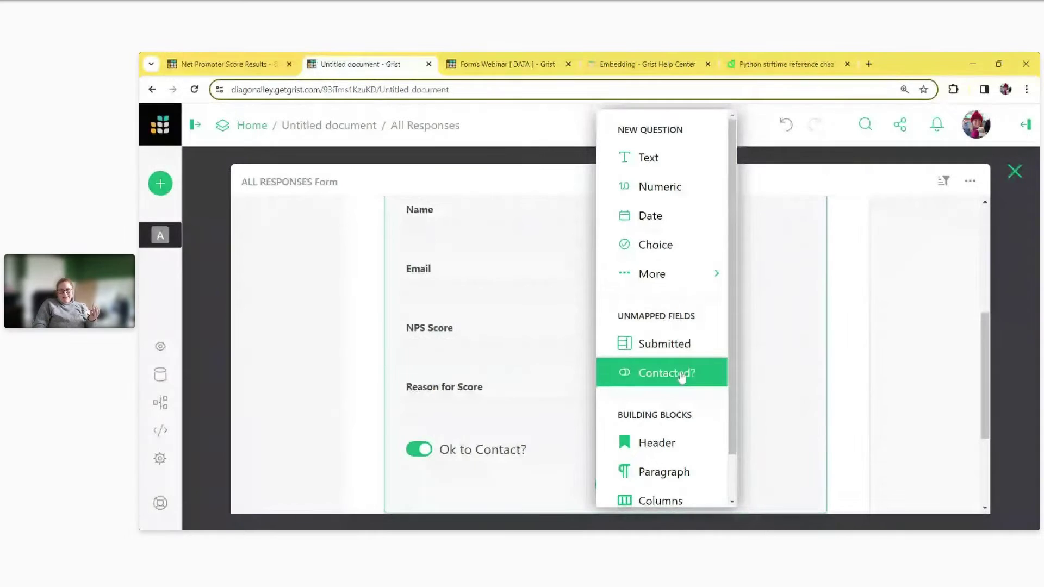
scroll(690, 372, "down", 1)
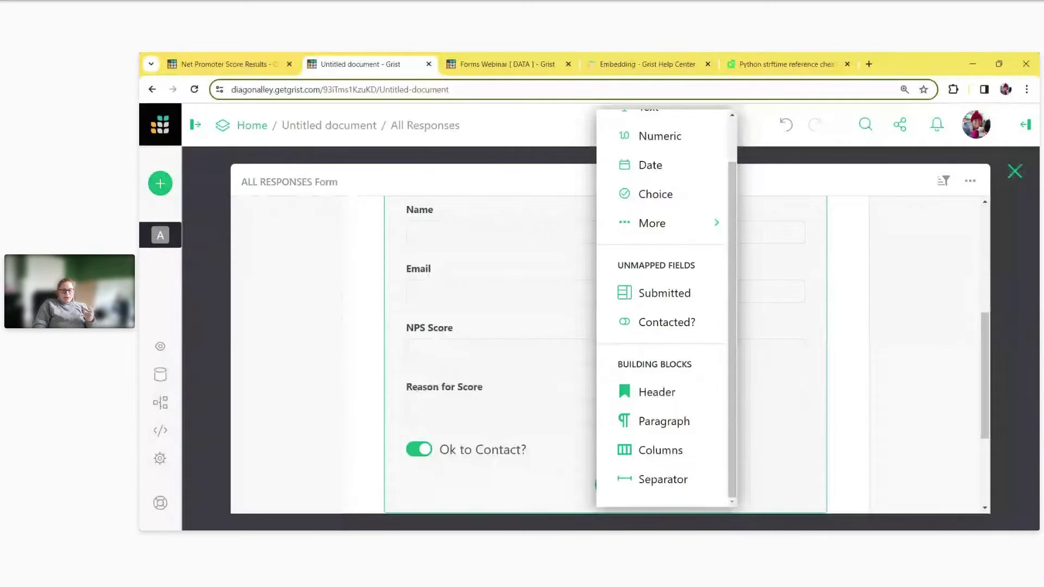
left_click(692, 393)
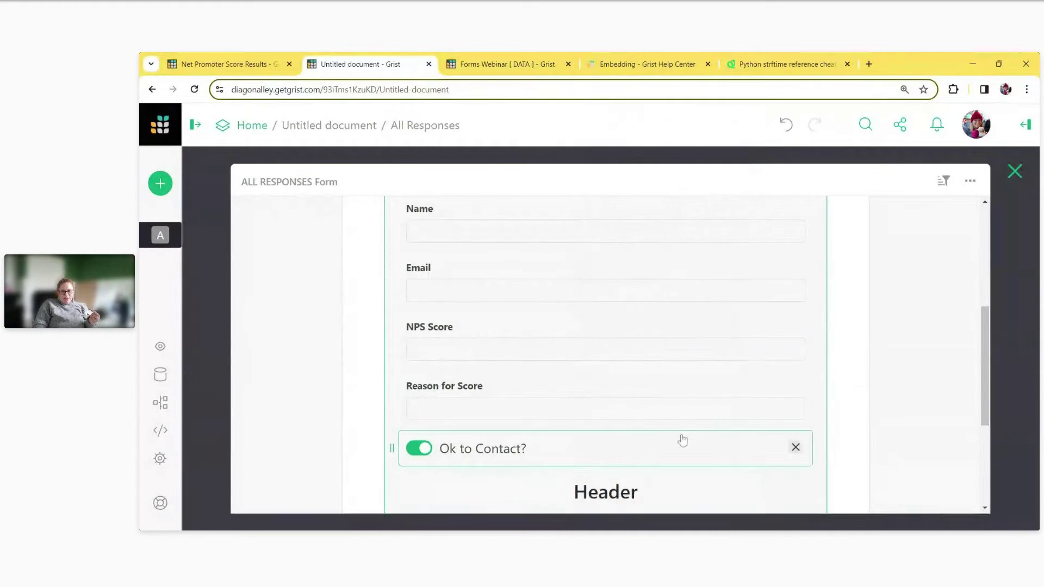
scroll(680, 438, "down", 3)
left_click(604, 321)
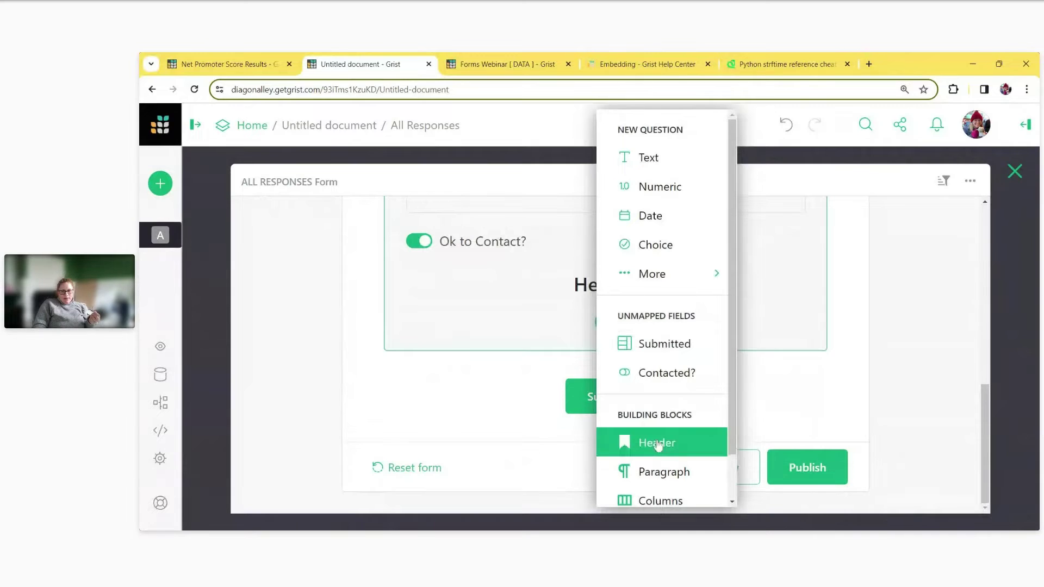
left_click(663, 471)
- Add a Columns block and a Separator block below the placeholder paragraph
left_click(612, 359)
scroll(663, 424, "down", 2)
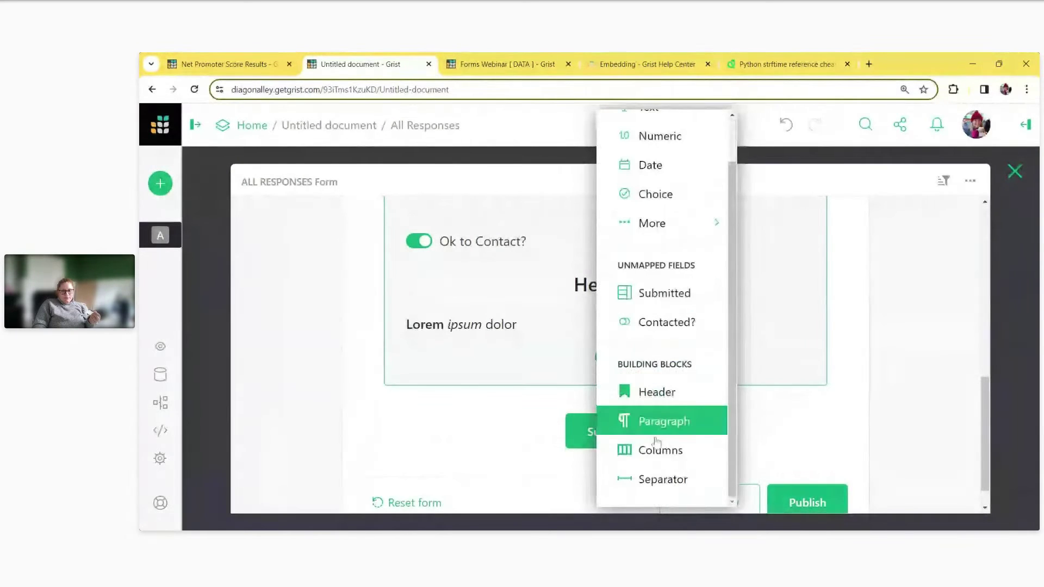
left_click(664, 447)
left_click(606, 417)
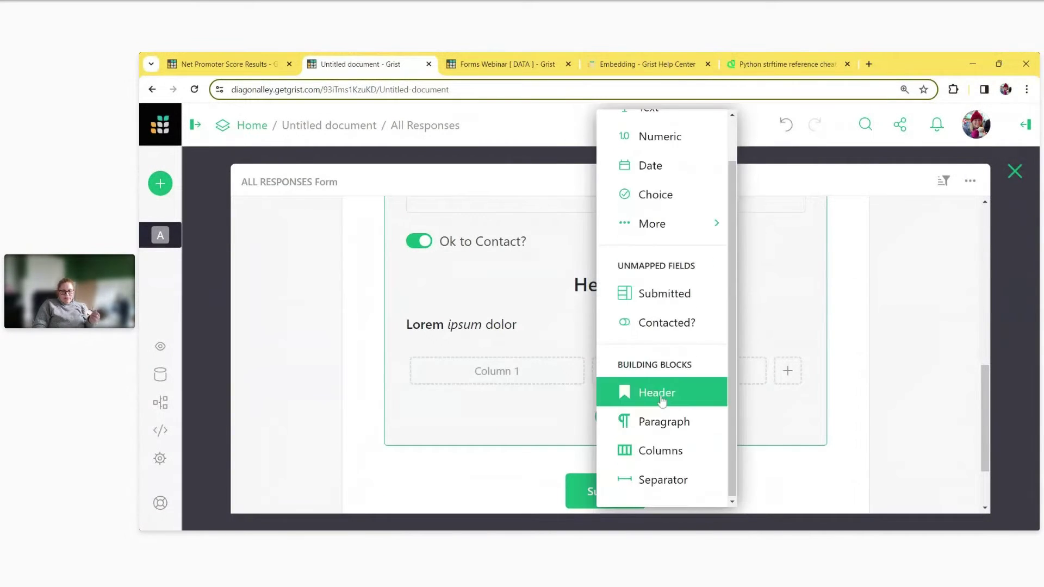
left_click(669, 481)
- Inspect the heading and bold markup of the new Header block, and delete that block from the form
scroll(611, 347, "up", 1)
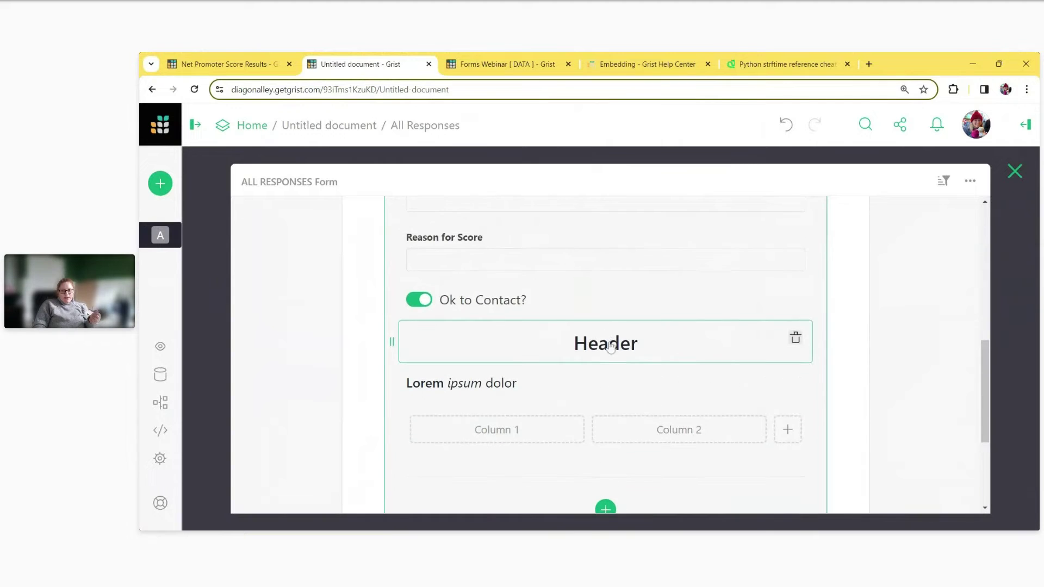
left_click(641, 349)
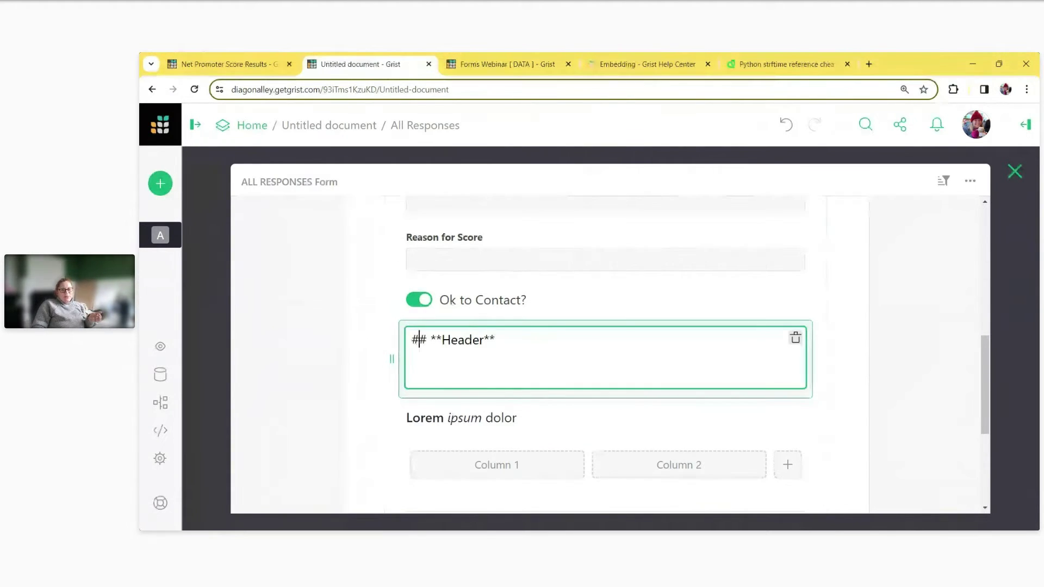
left_click_drag(419, 340, 427, 340)
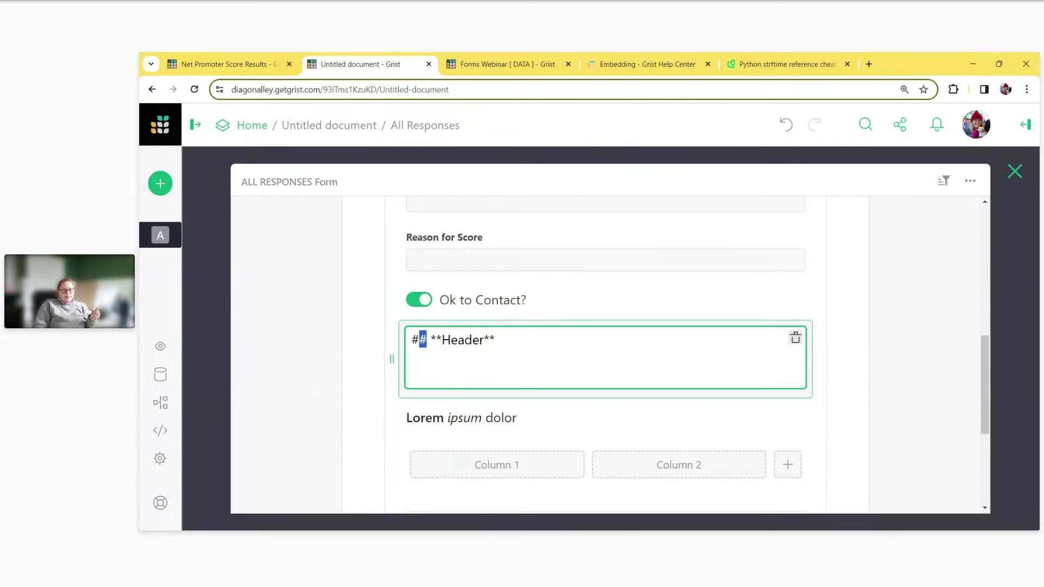
key("End")
left_click(818, 379)
double_click(605, 343)
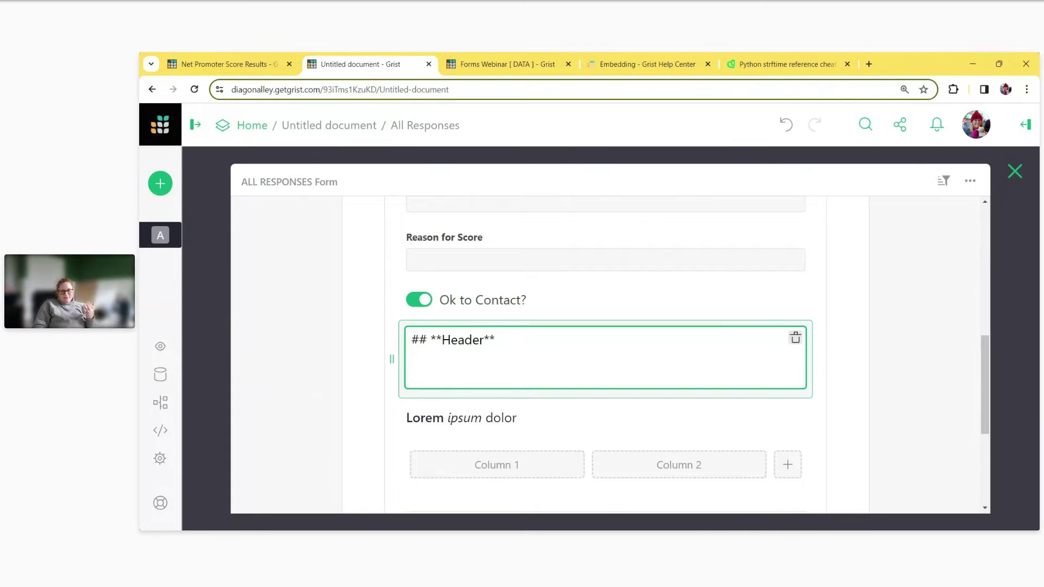
left_click(795, 340)
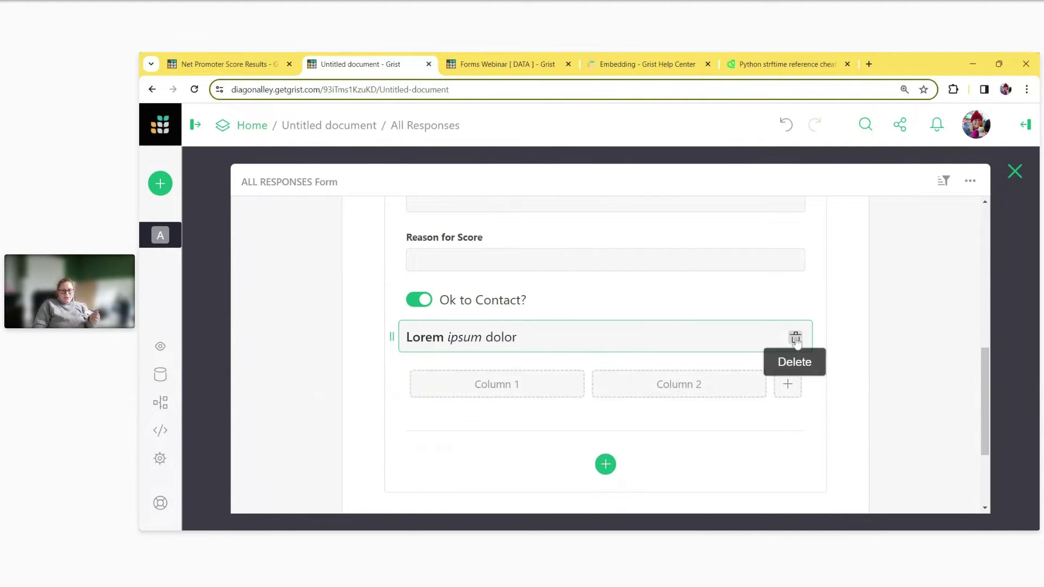
- Inspect the bold and italic markup of the placeholder paragraph, and delete the Paragraph block
double_click(639, 342)
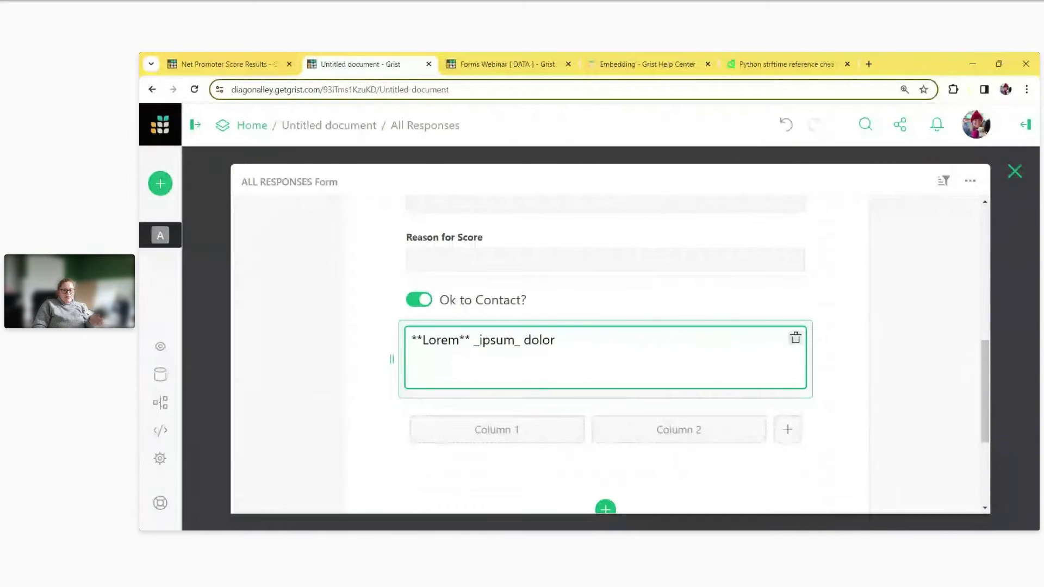
left_click(555, 341)
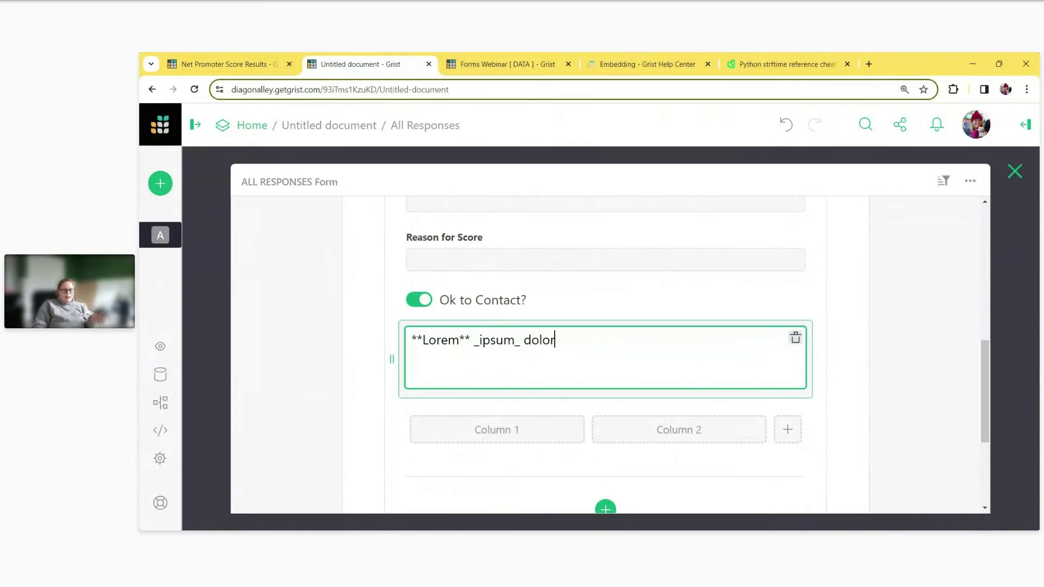
left_click_drag(465, 340, 471, 340)
left_click(470, 340)
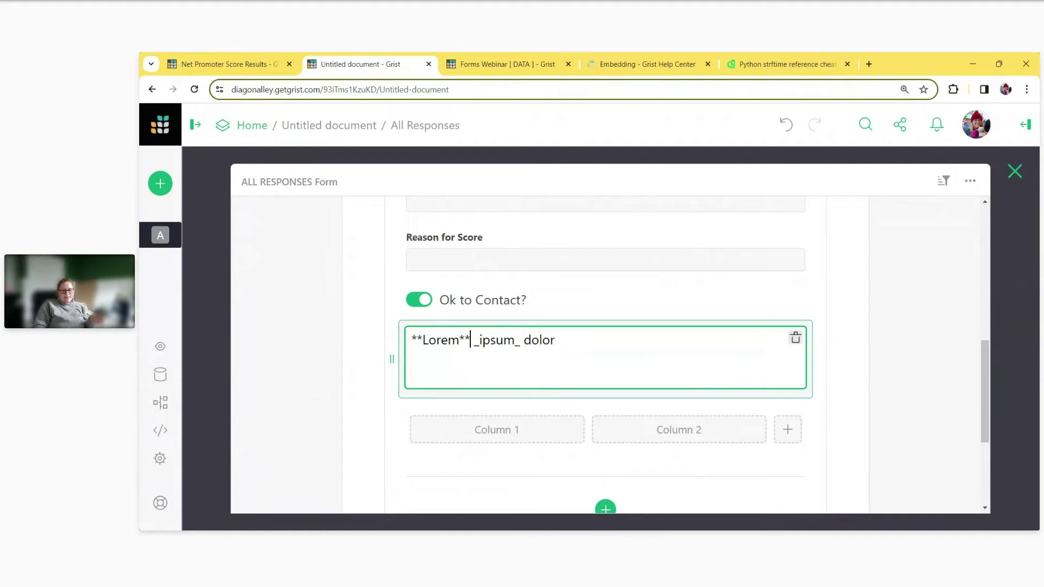
key("ctrl+shift+Left")
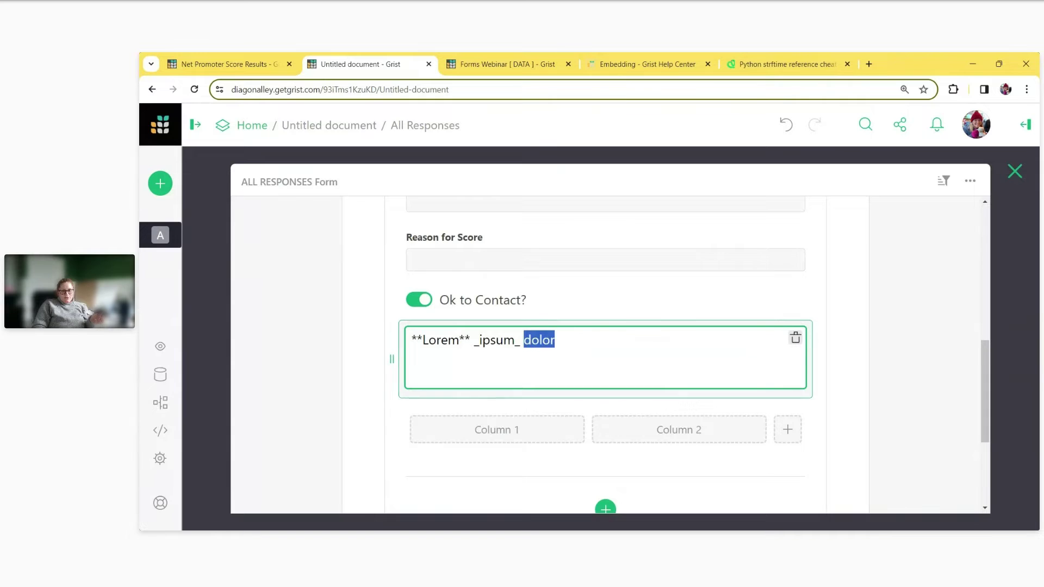
key("Right")
left_click(842, 365)
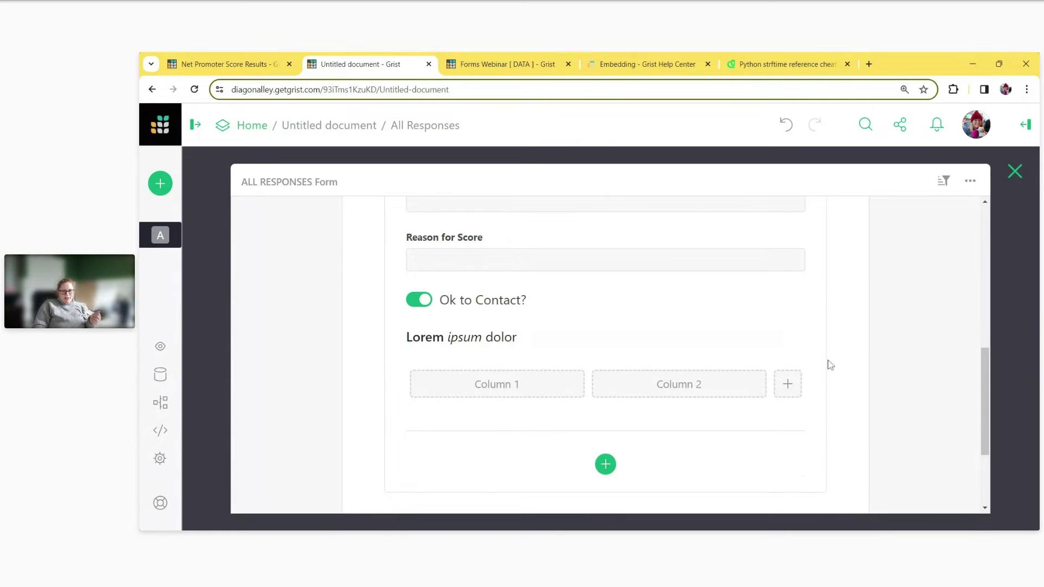
left_click(571, 336)
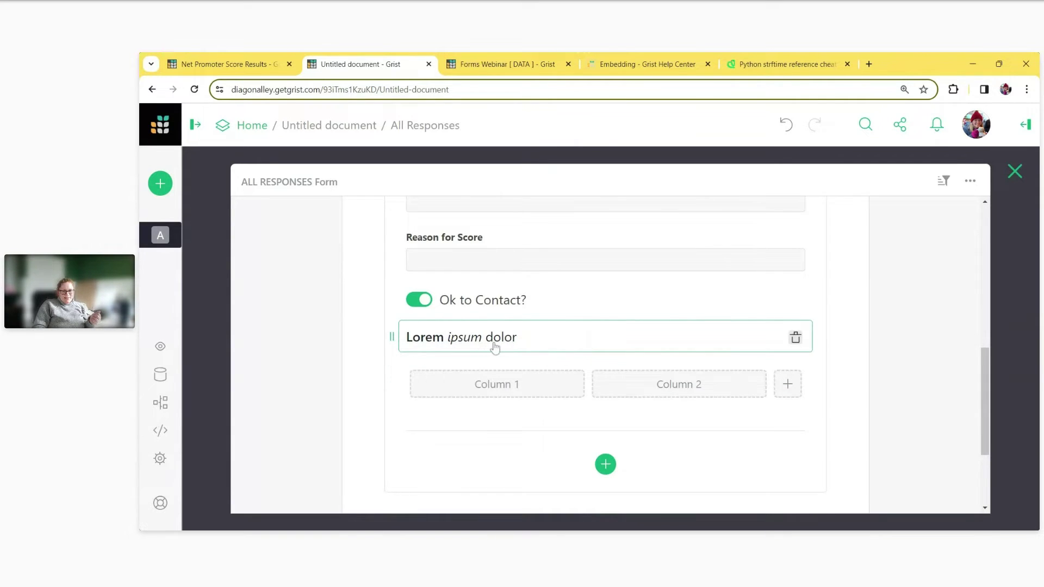
left_click(795, 338)
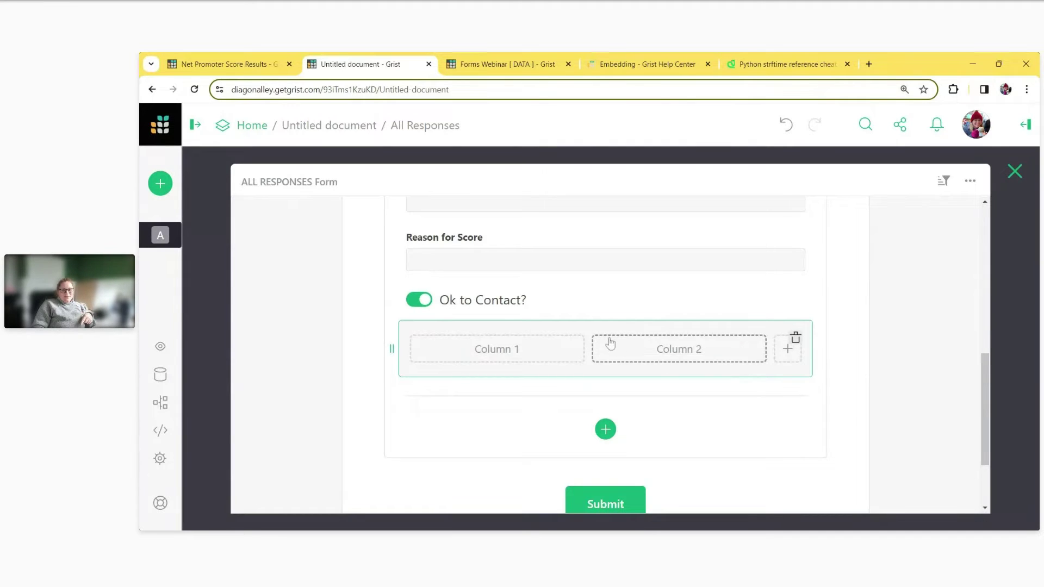
- Extend the Columns block to four columns and delete the whole block from the form
left_click(606, 429)
scroll(643, 452, "down", 1)
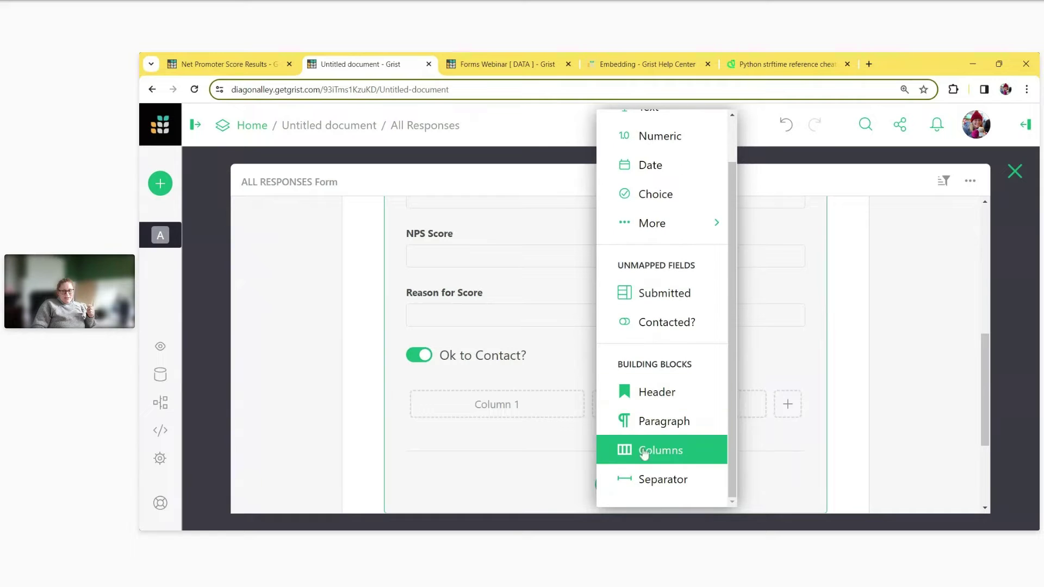
left_click(517, 475)
left_click(787, 405)
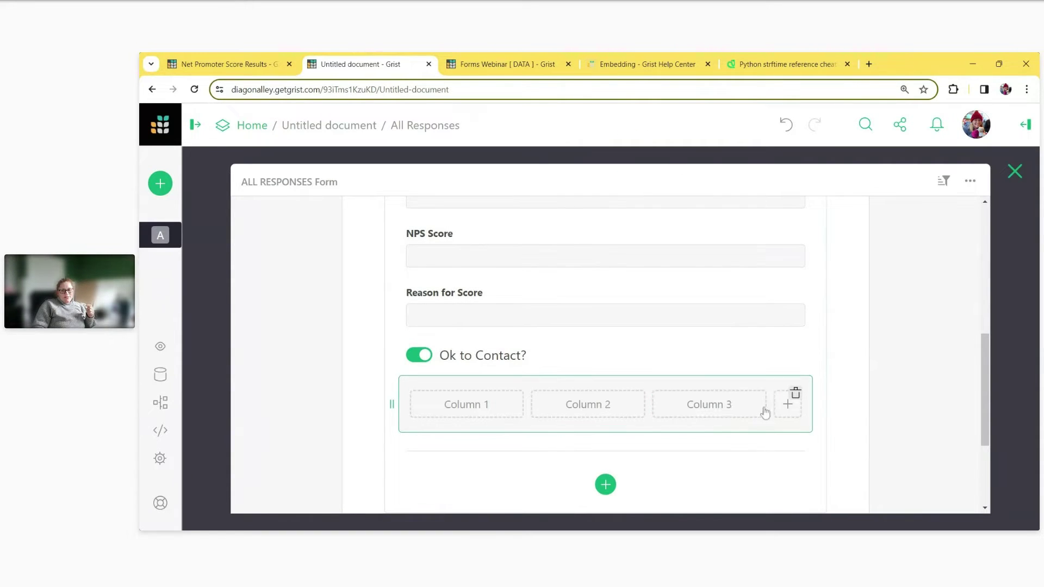
left_click(788, 406)
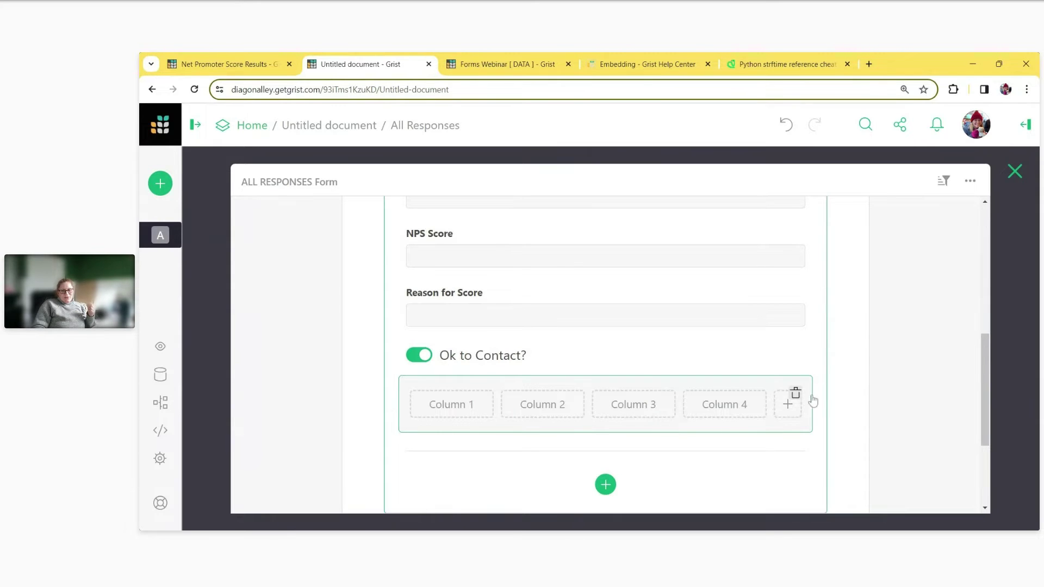
left_click(794, 393)
- Add a new two-column Columns block below the separator in the form
left_click(605, 425)
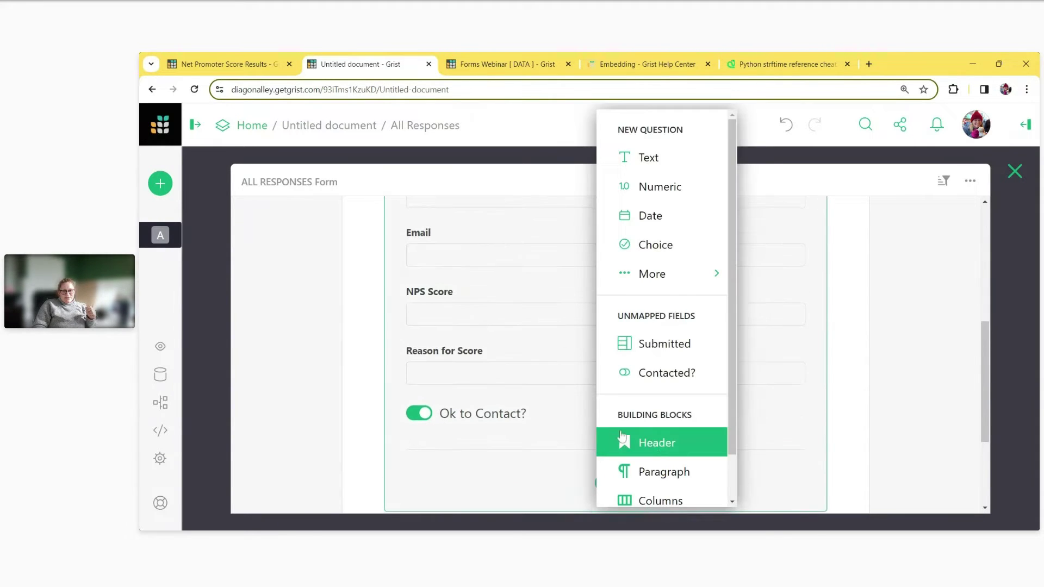
scroll(663, 462, "down", 1)
left_click(655, 447)
left_click(613, 369)
scroll(612, 368, "down", 2)
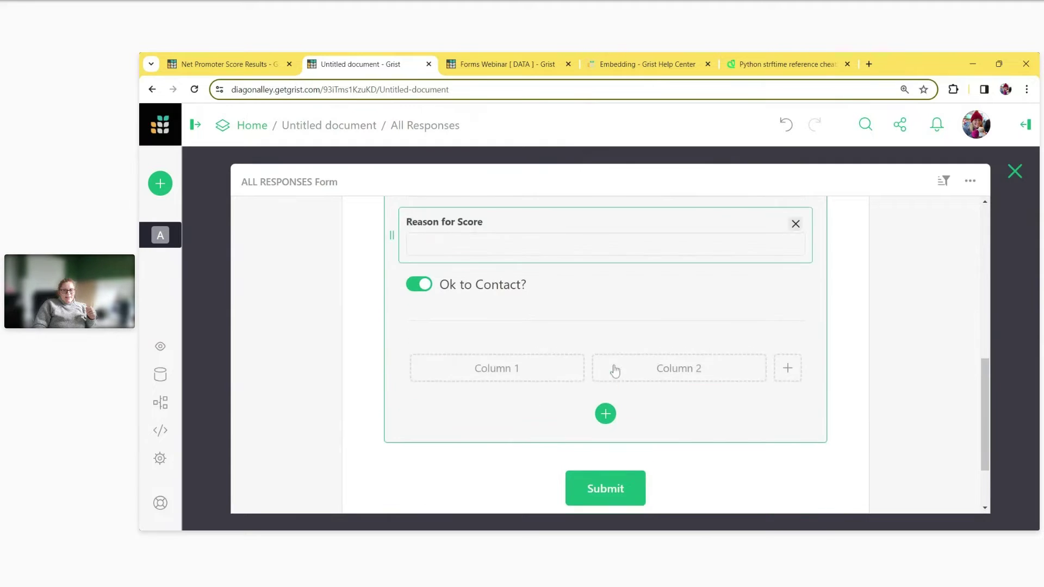
- Move the Ok to Contact? field into Column 1 of the Columns block below the separator
left_click(509, 306)
left_click_drag(506, 307, 496, 382)
scroll(636, 403, "up", 2)
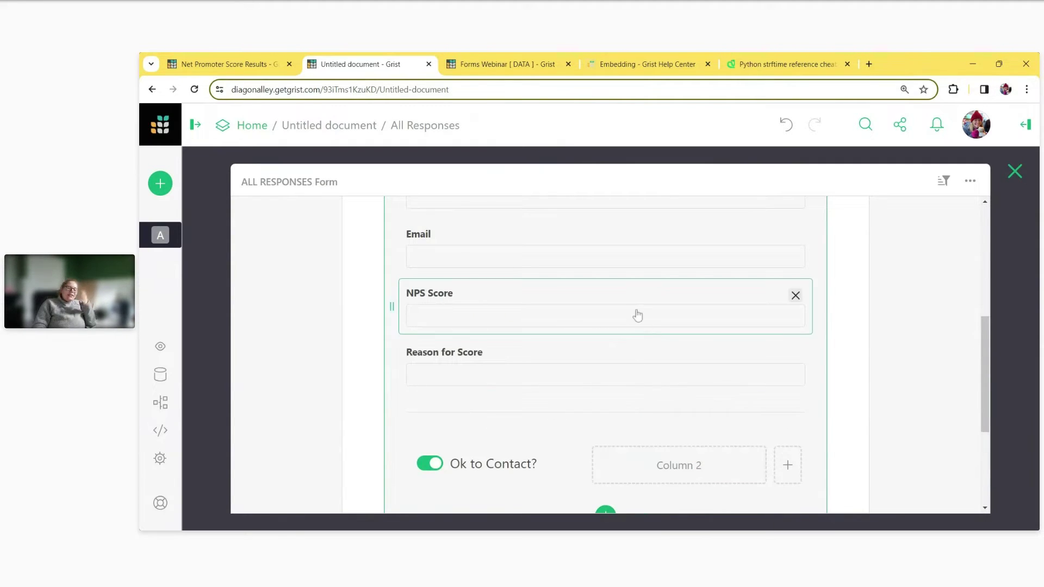
scroll(648, 418, "down", 1)
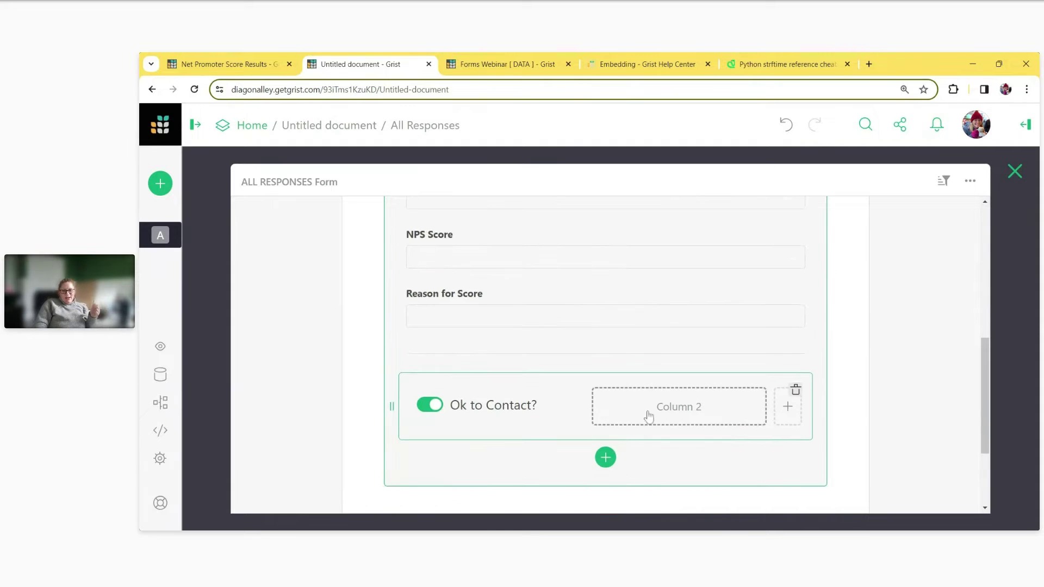
- Add a Paragraph block in Column 2 with the text "We love talking to our customers!"
left_click(681, 413)
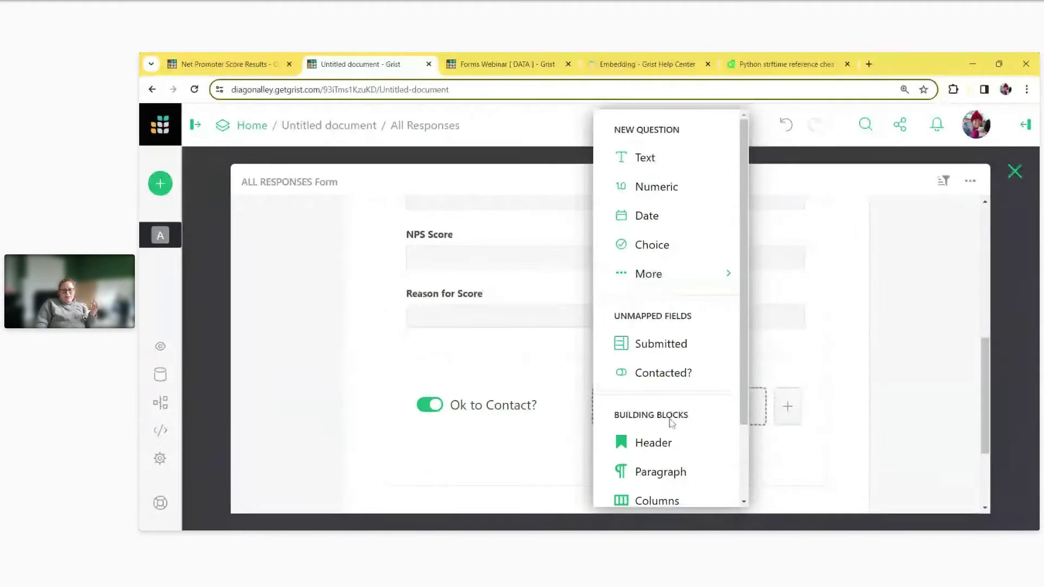
scroll(681, 454, "down", 1)
scroll(681, 454, "down", 1)
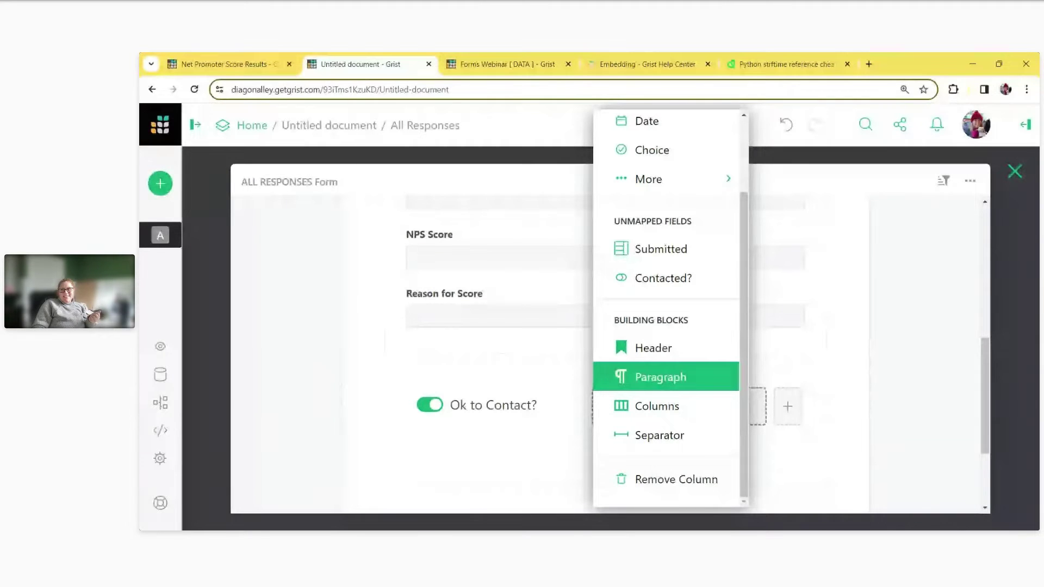
left_click(660, 381)
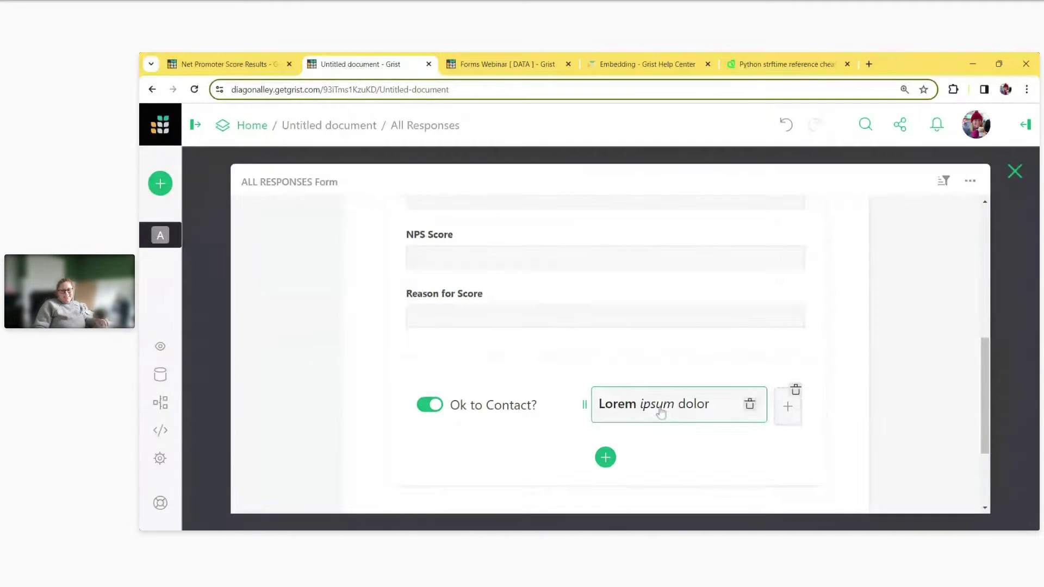
left_click(661, 412)
left_click_drag(747, 407, 604, 407)
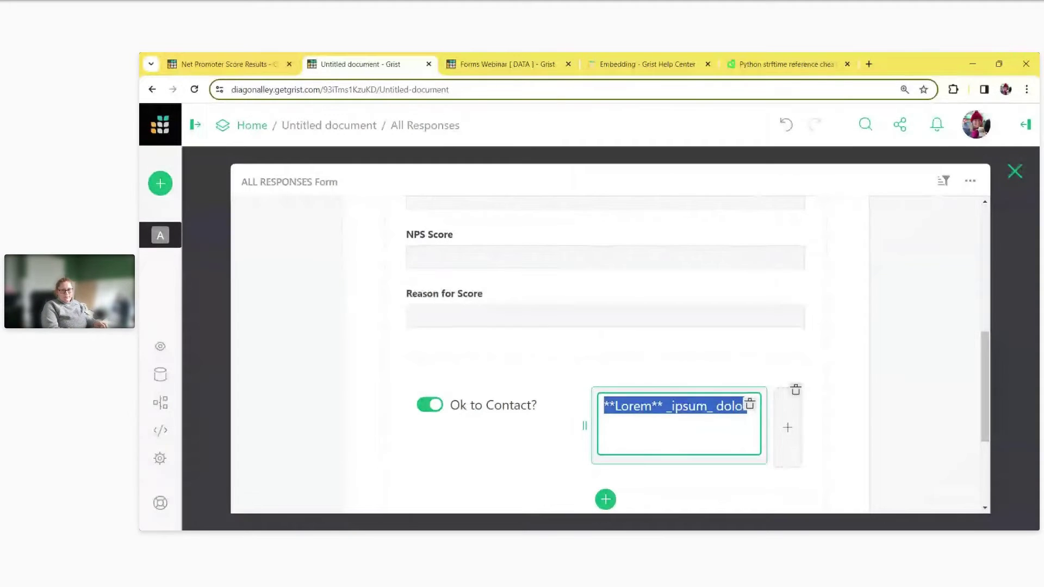
type("We love talking to our customers!")
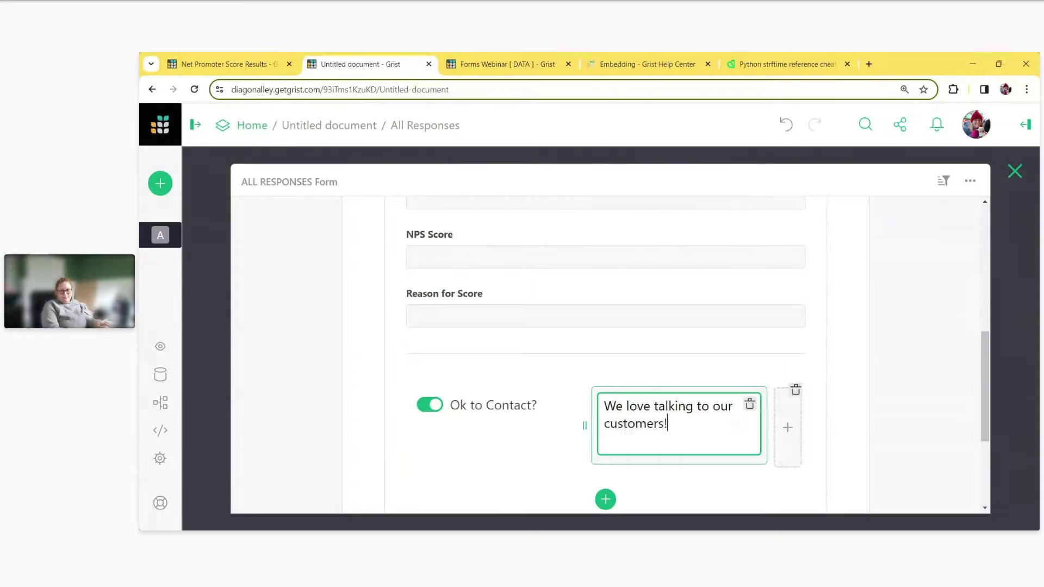
key("Escape")
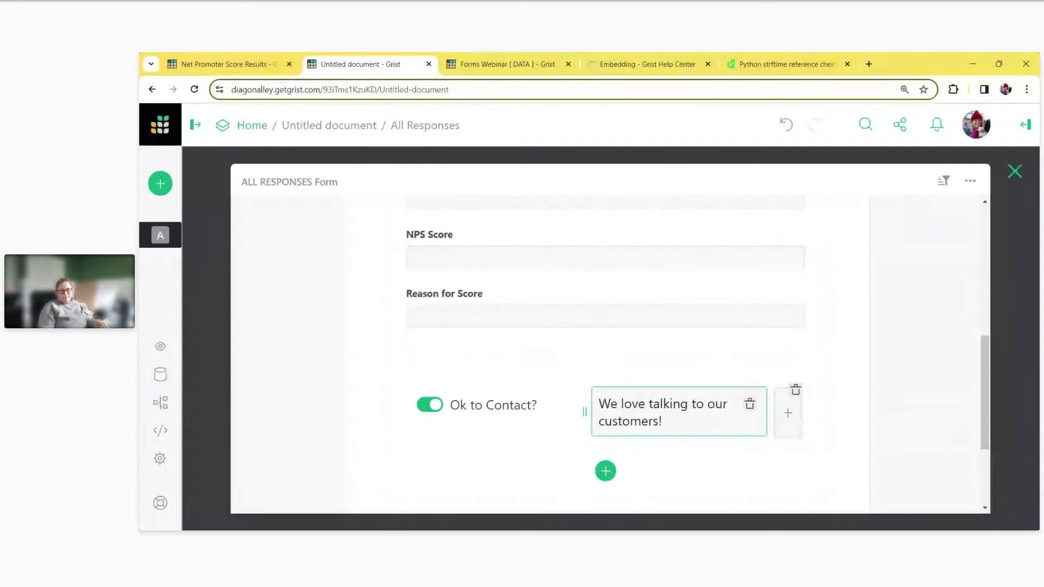
left_click(688, 446)
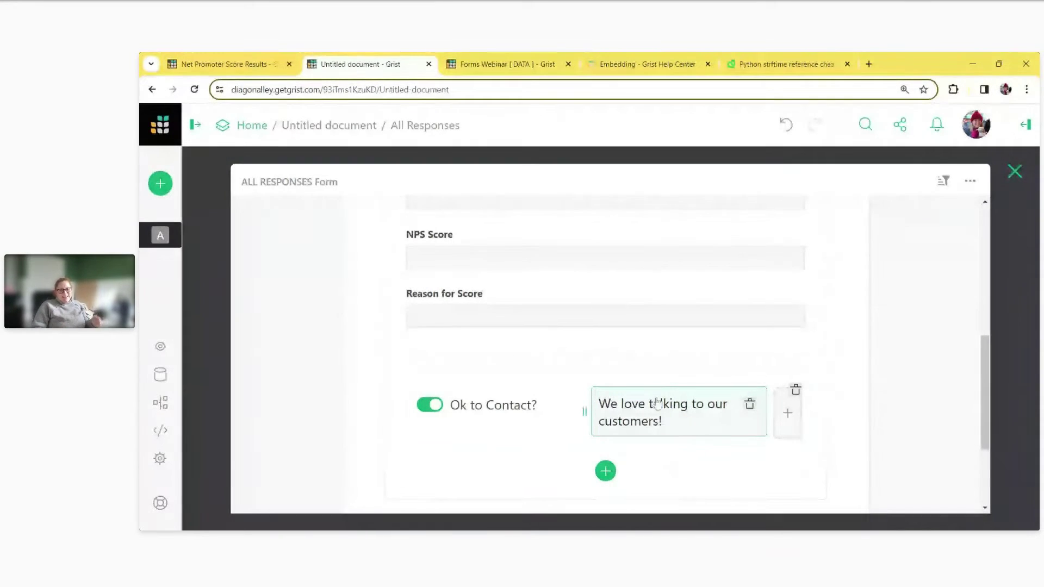
scroll(689, 425, "down", 1)
left_click(683, 392)
scroll(683, 391, "up", 1)
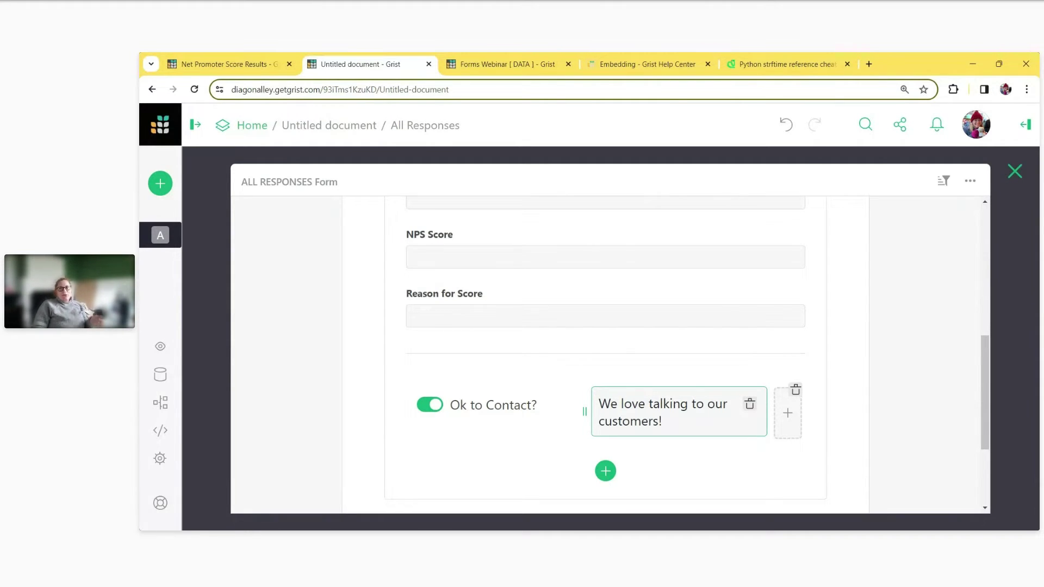
scroll(710, 505, "down", 1)
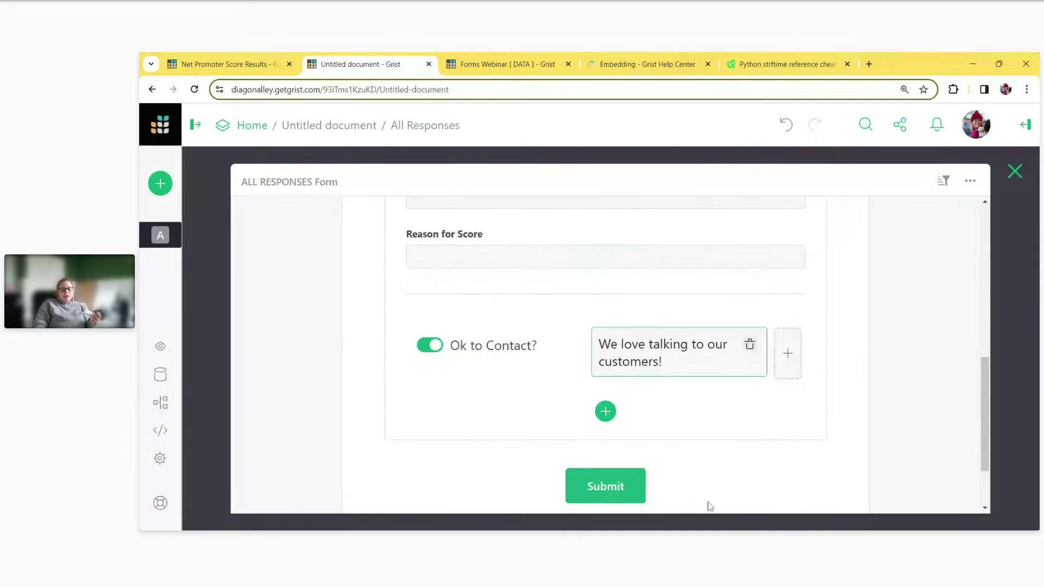
scroll(709, 505, "down", 2)
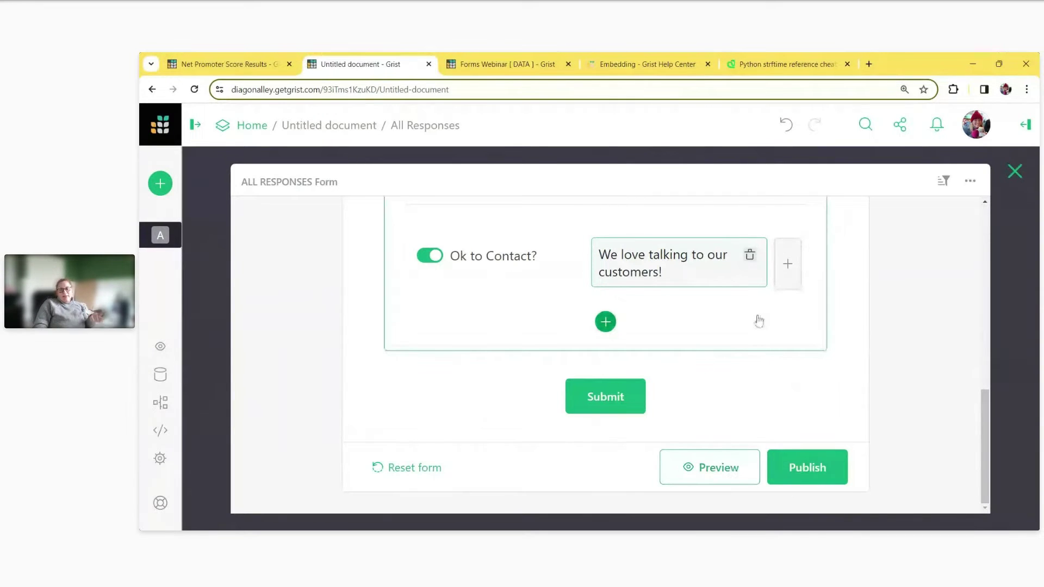
scroll(755, 321, "up", 3)
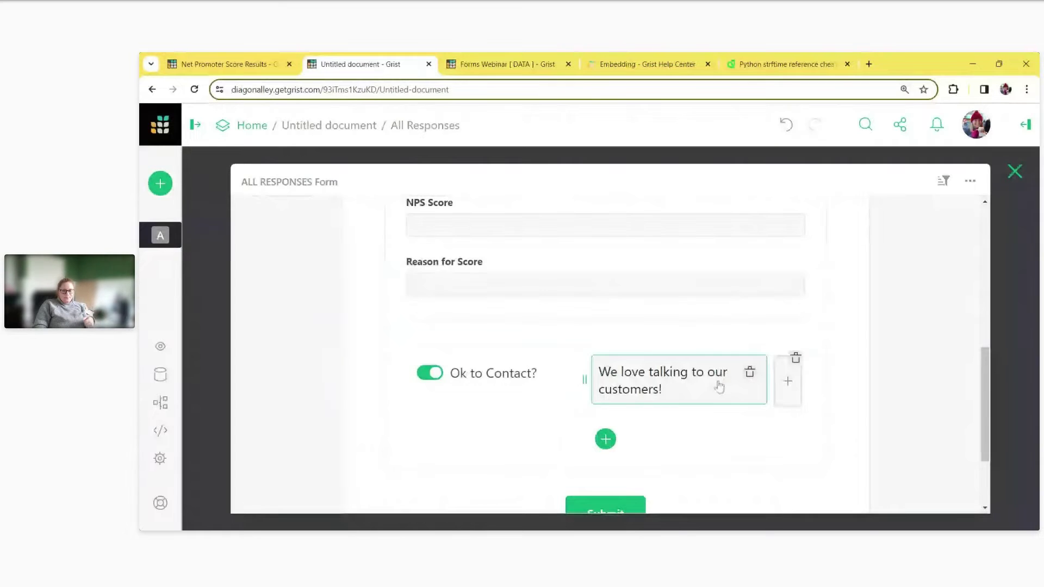
- Move the Ok to Contact? field out of the columns to just below the separator, and delete the Columns block
left_click(479, 381)
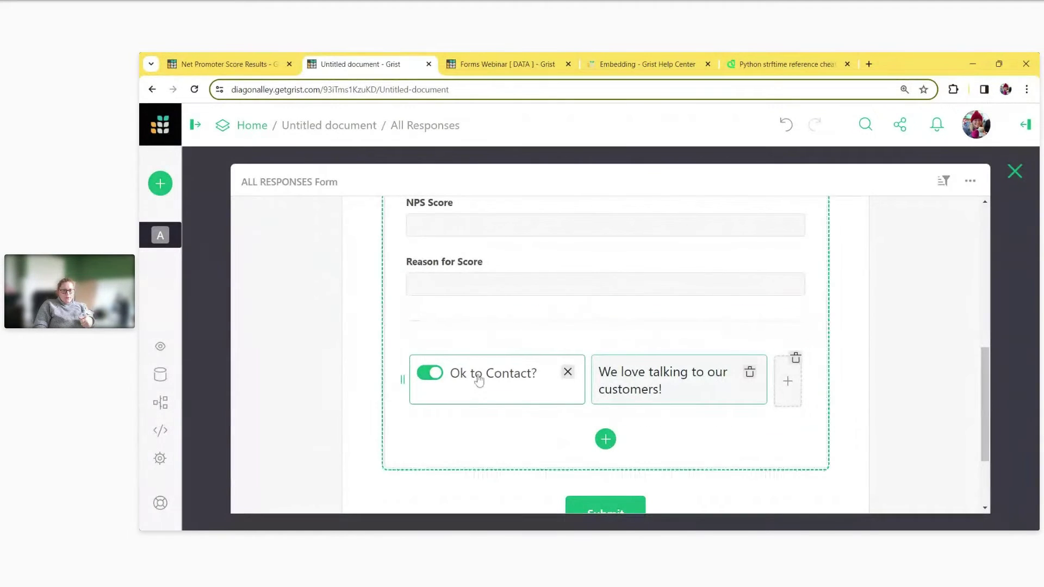
left_click_drag(478, 381, 645, 364)
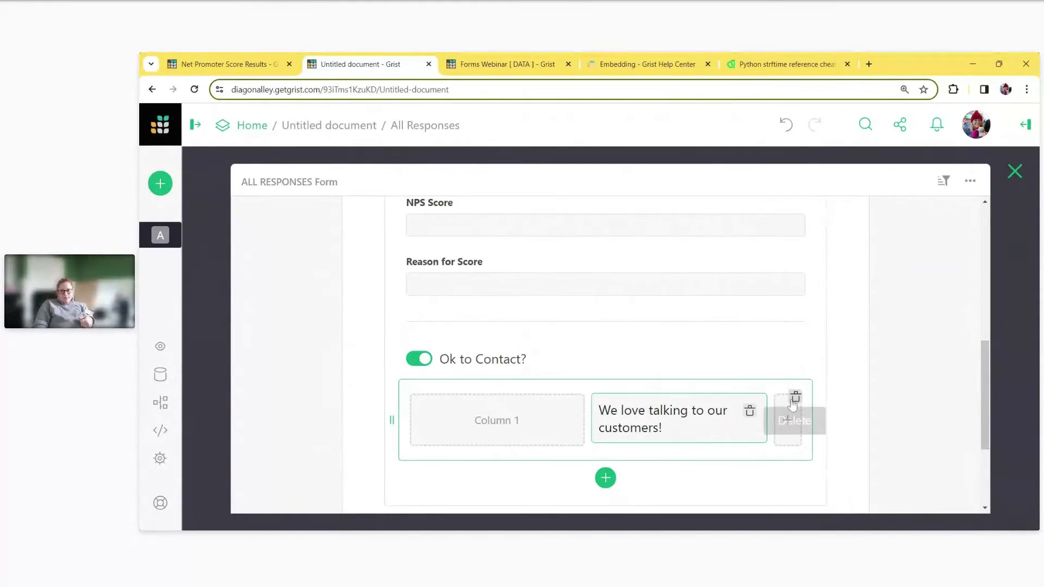
left_click(794, 399)
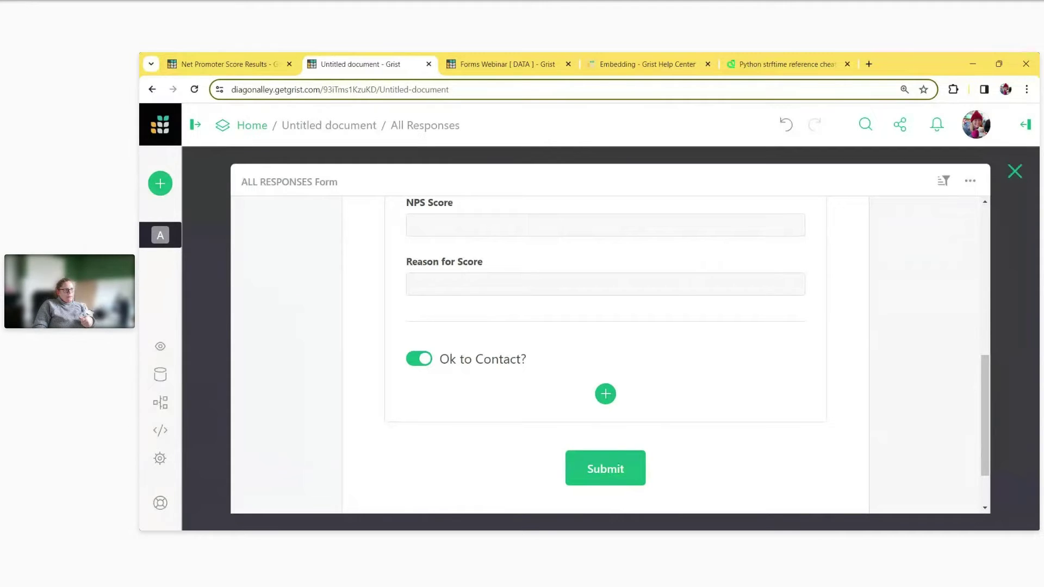
- Reorder the form fields so that Ok to Contact? and then Email follow the separator
left_click(531, 373)
scroll(536, 373, "up", 3)
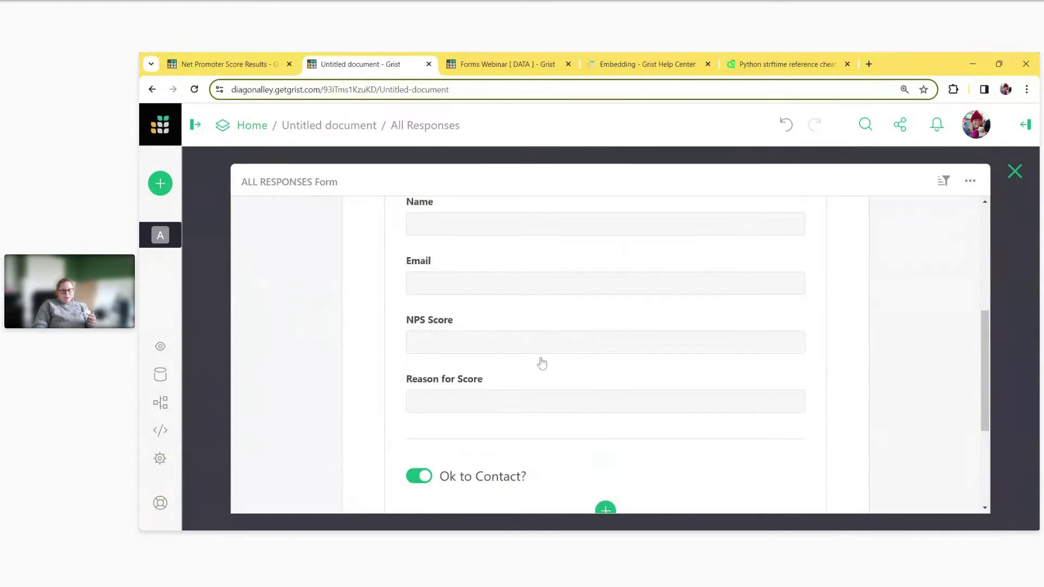
left_click_drag(524, 287, 552, 399)
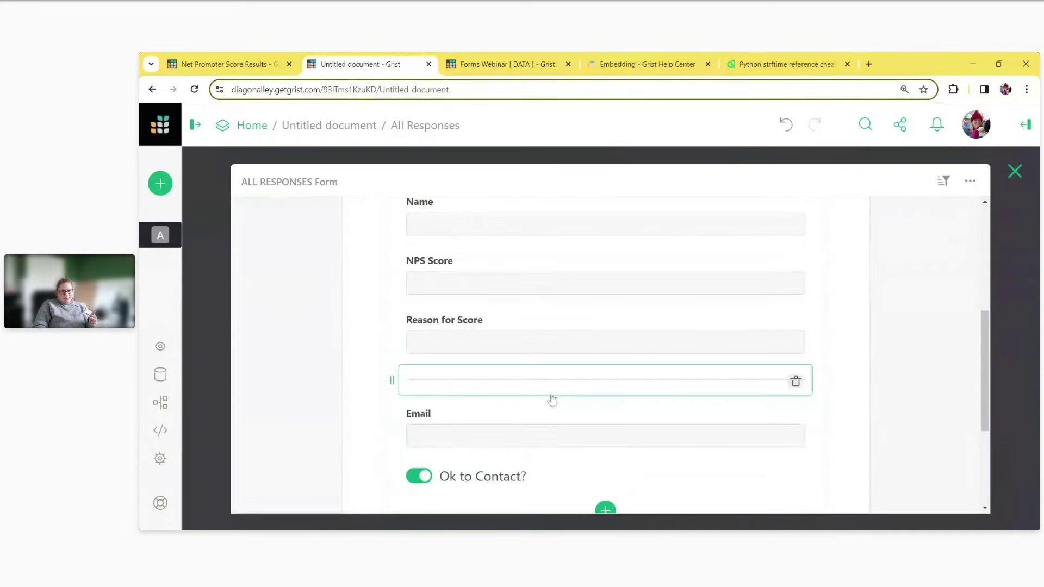
left_click_drag(531, 478, 536, 420)
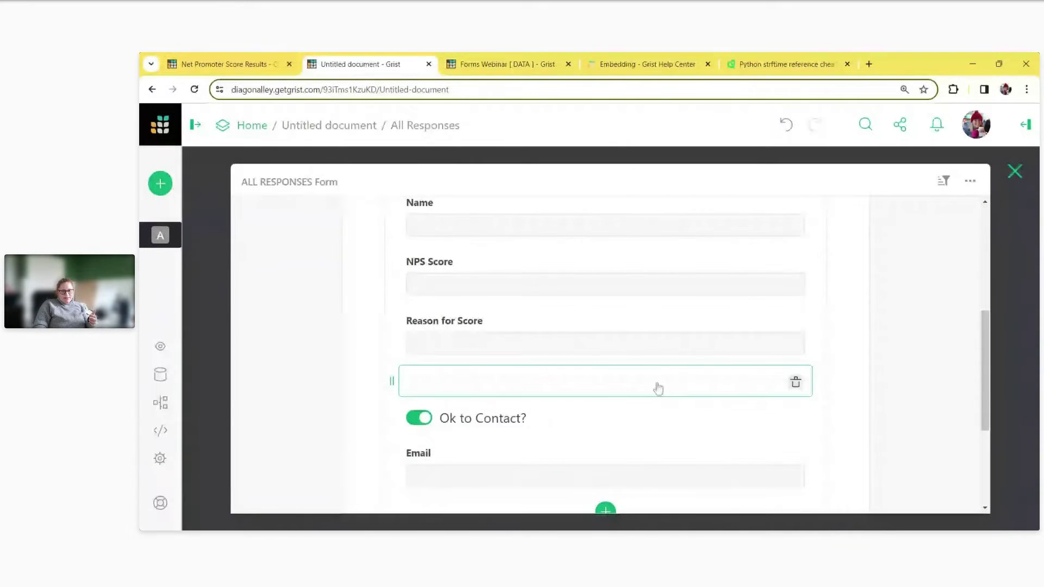
scroll(657, 388, "up", 2)
scroll(658, 389, "down", 2)
scroll(707, 375, "down", 1)
left_click(757, 354)
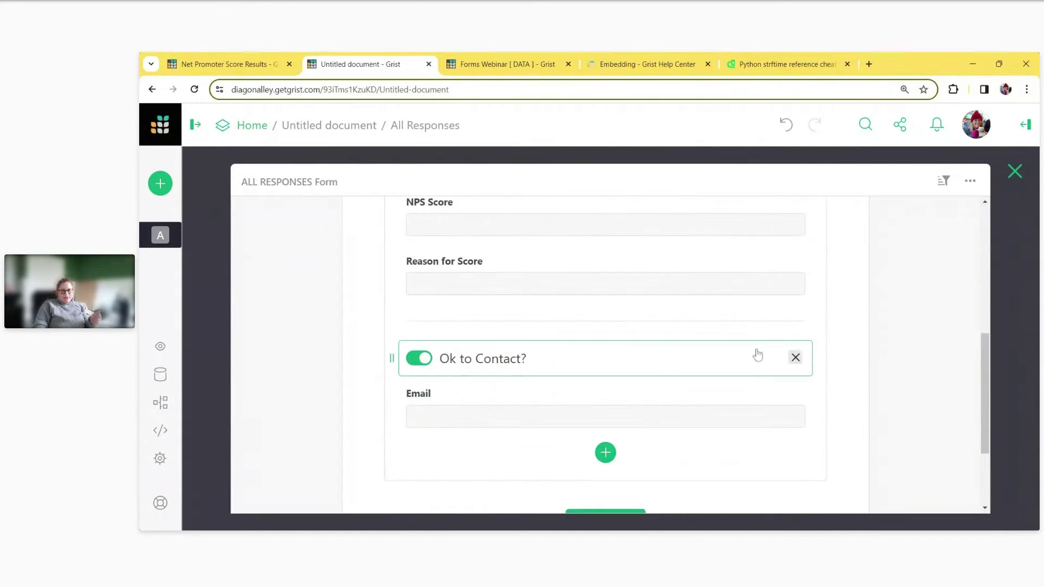
scroll(758, 355, "up", 1)
left_click(741, 380)
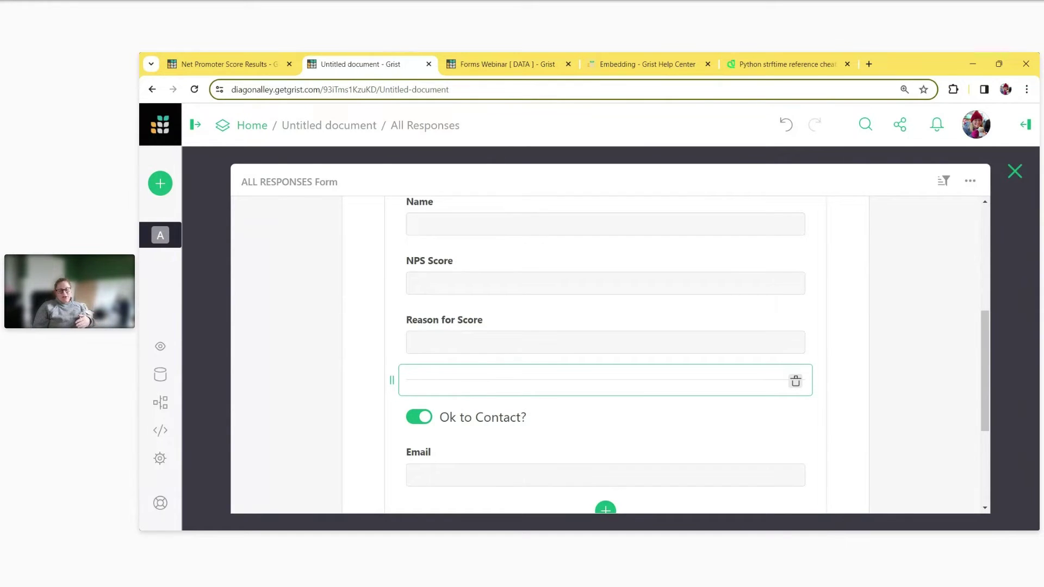
left_click(768, 348)
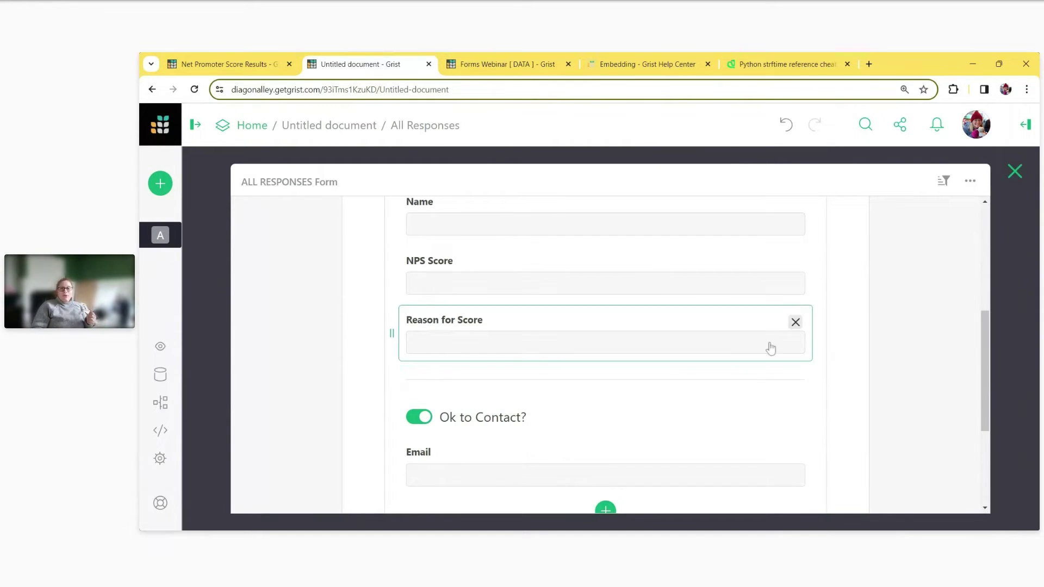
- Open the field settings for the Name question and examine its title, table column name, type and rules
scroll(654, 332, "up", 2)
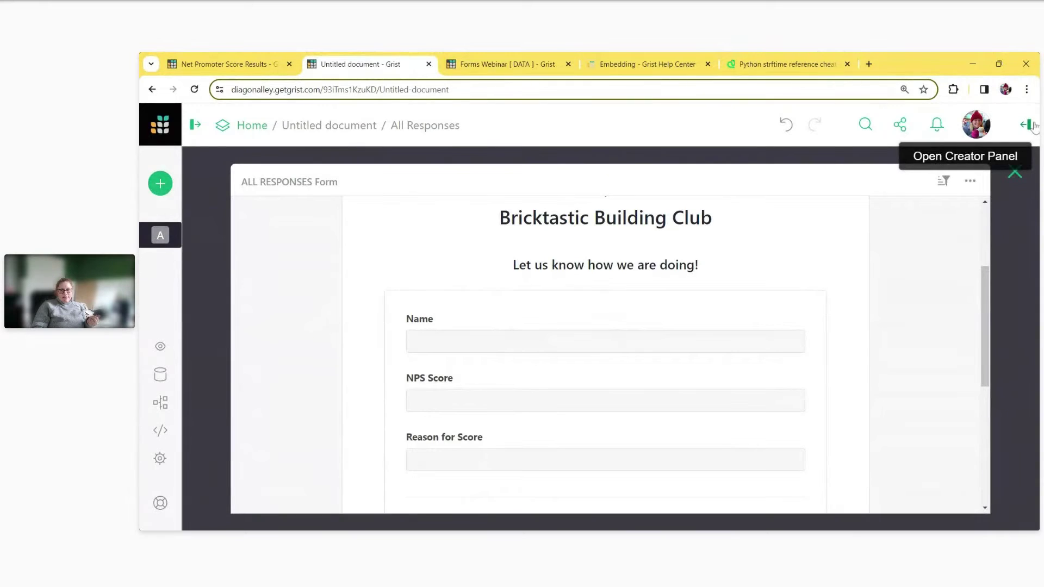
left_click(1032, 125)
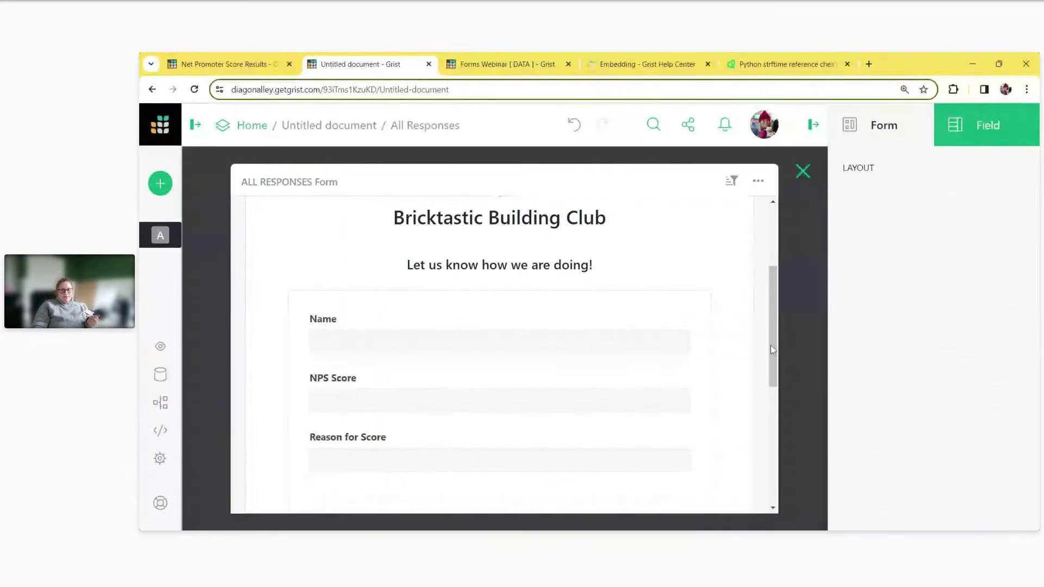
left_click(647, 349)
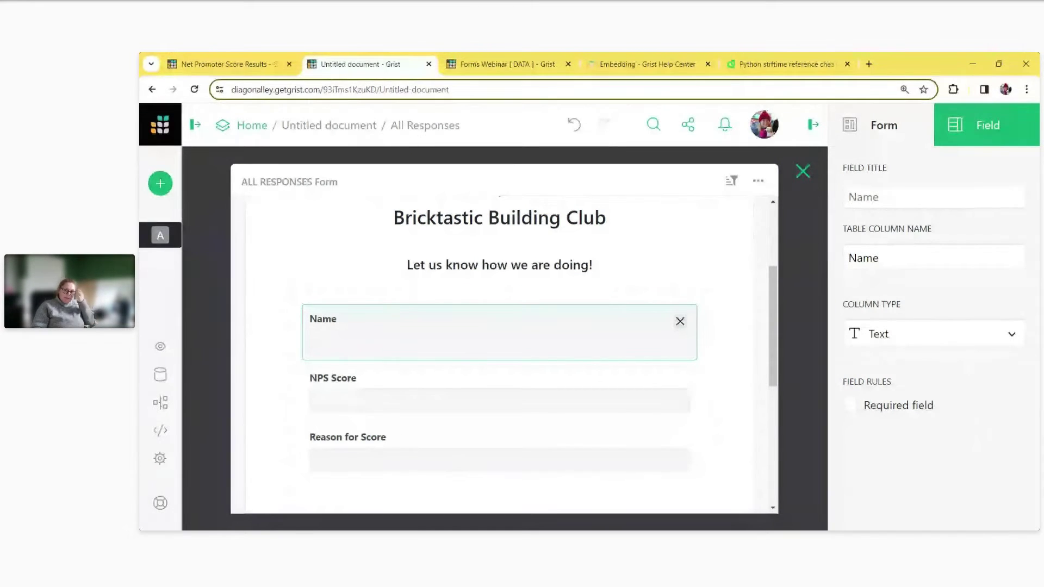
left_click(879, 258)
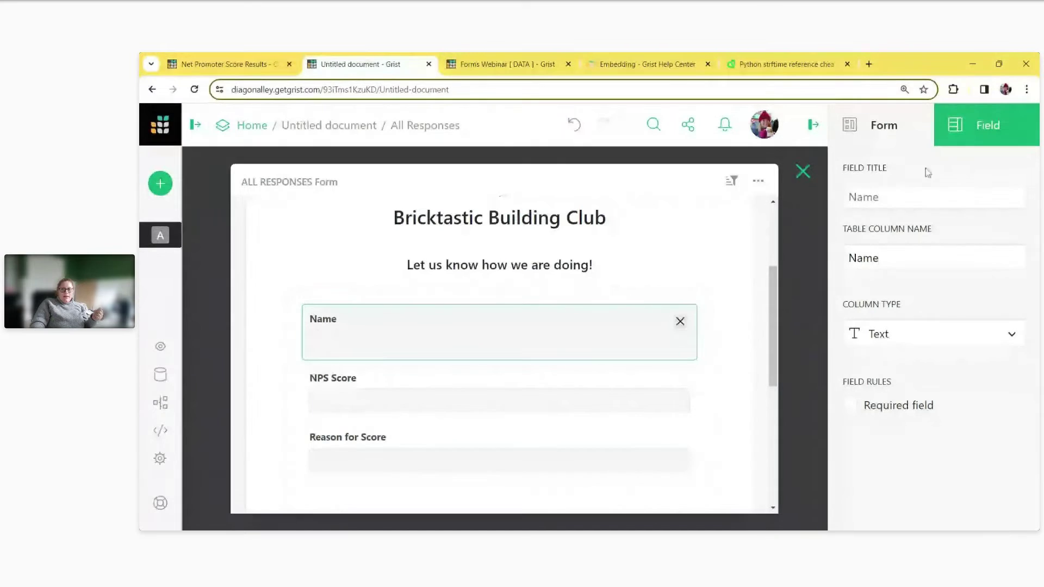
left_click(922, 197)
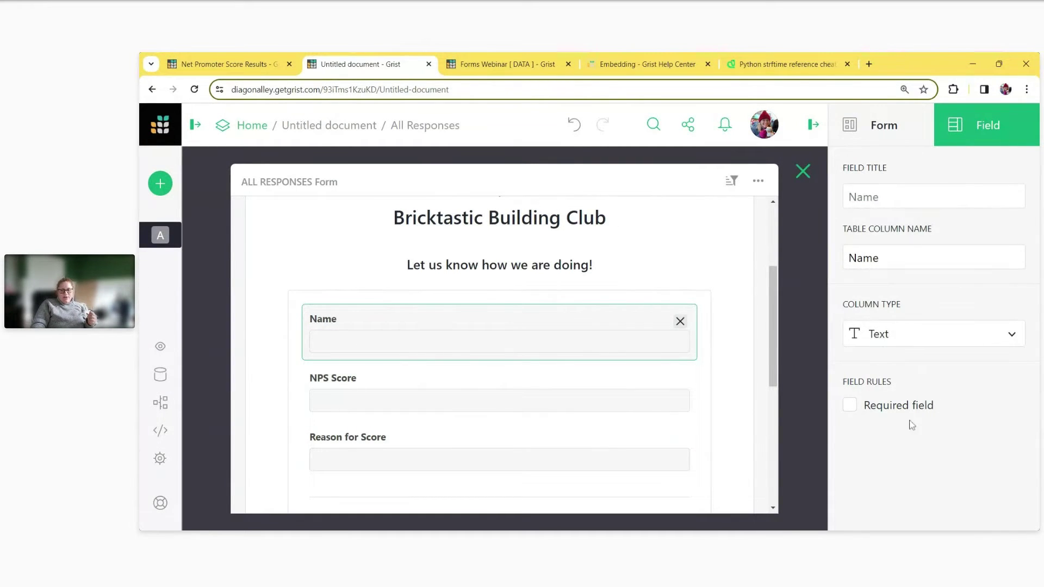
- Title the NPS Score field "Provide a rating between 1 (least satisfied) and 10 (most satisfied)" and make it required
left_click(464, 399)
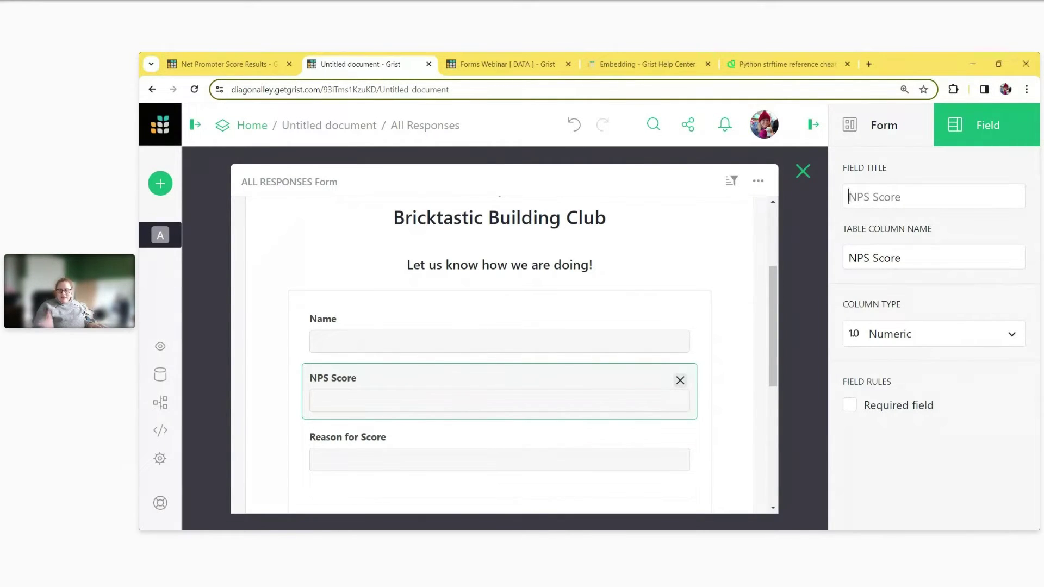
key("ctrl+a")
key("ctrl+v")
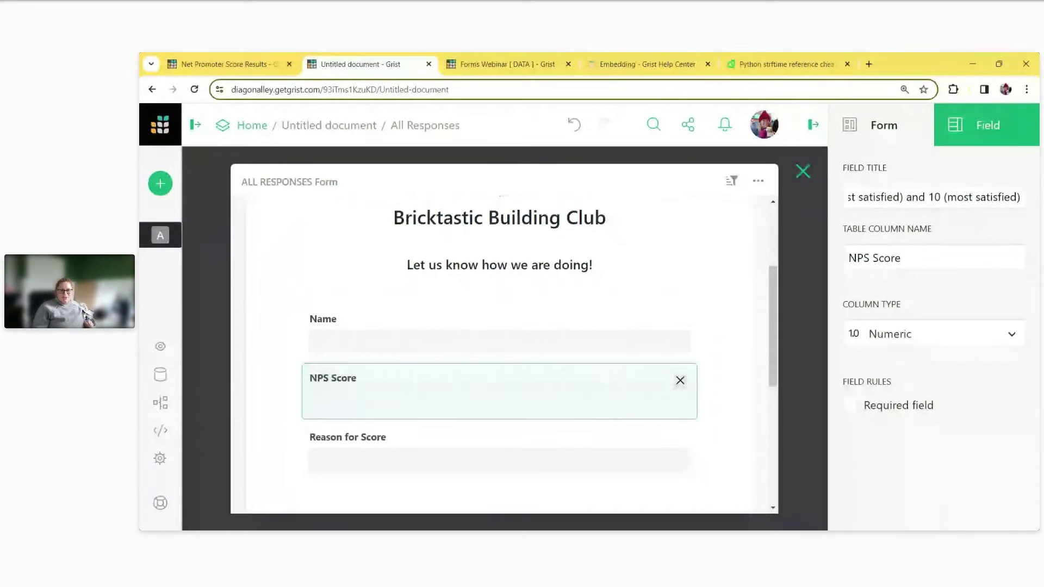
left_click(931, 286)
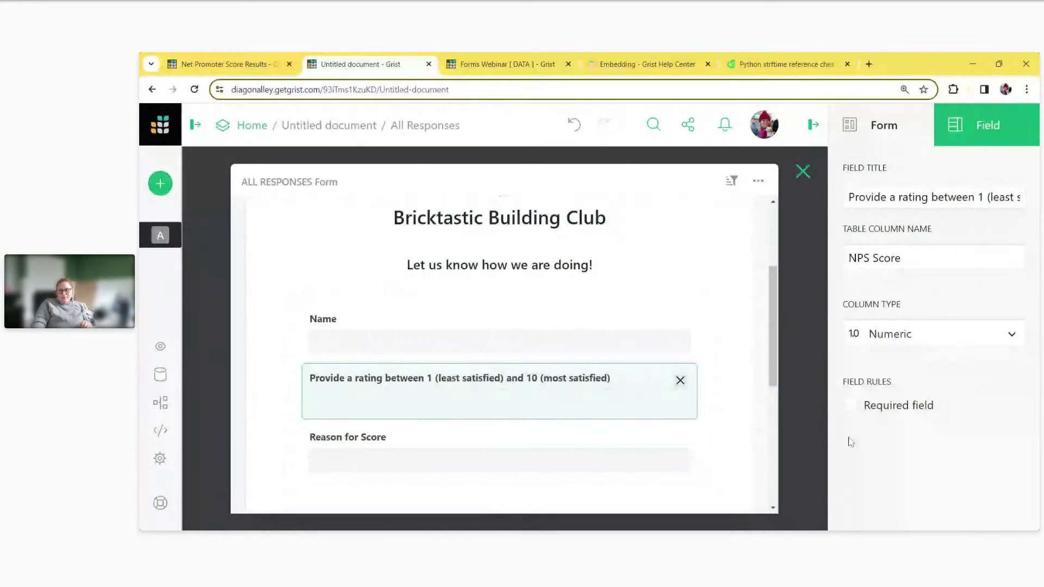
left_click(850, 405)
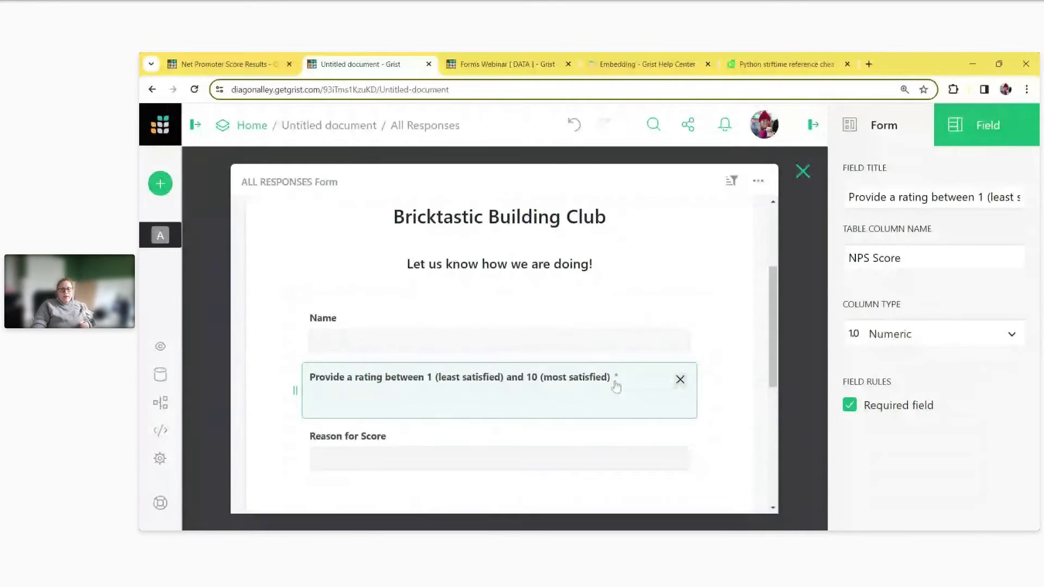
- Make the Reason for Score field required
scroll(613, 387, "down", 1)
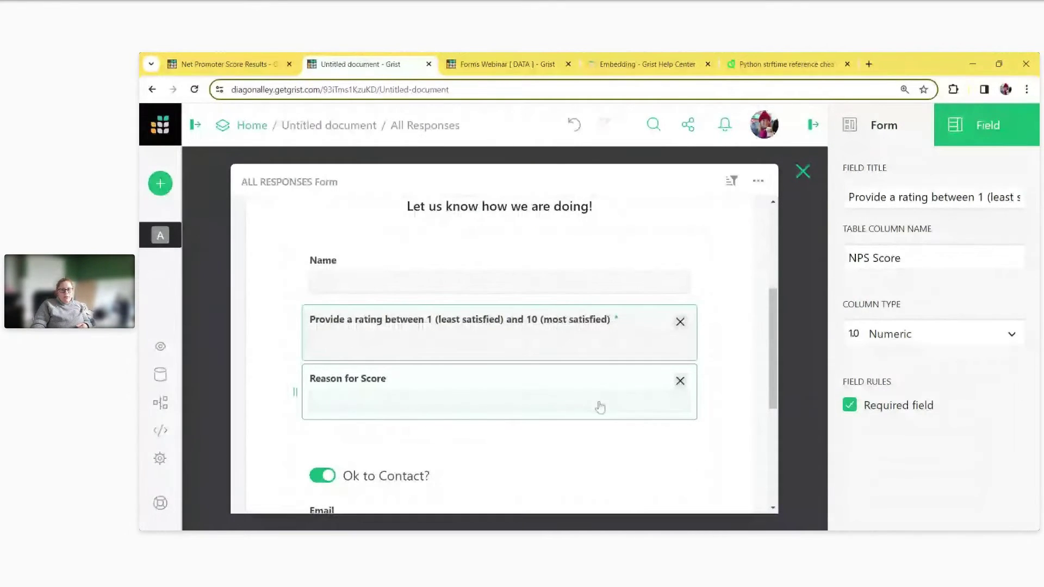
left_click(600, 407)
left_click(850, 408)
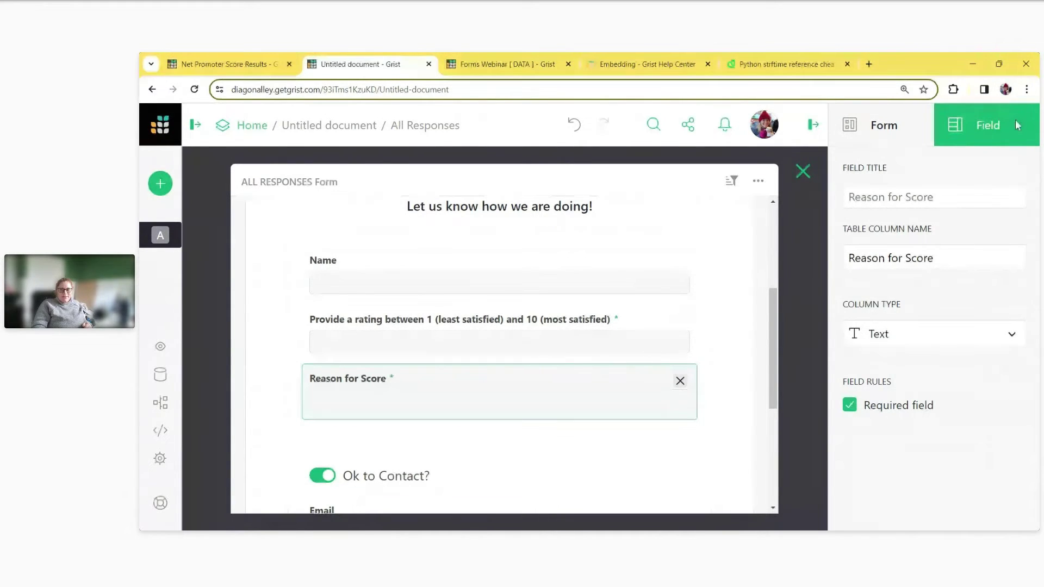
- Open the submission settings of the ALL RESPONSES form
left_click(886, 135)
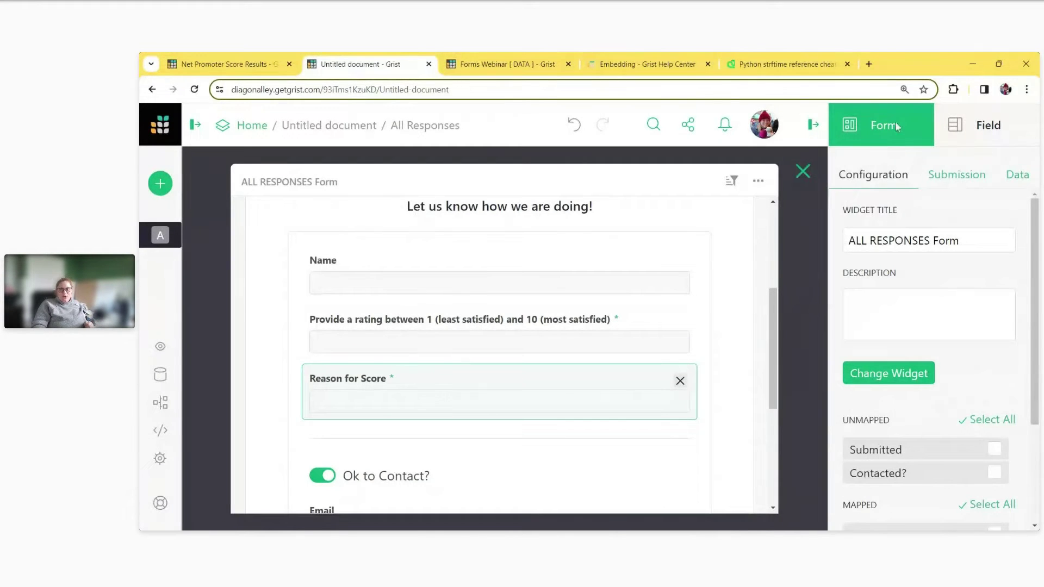
left_click(932, 180)
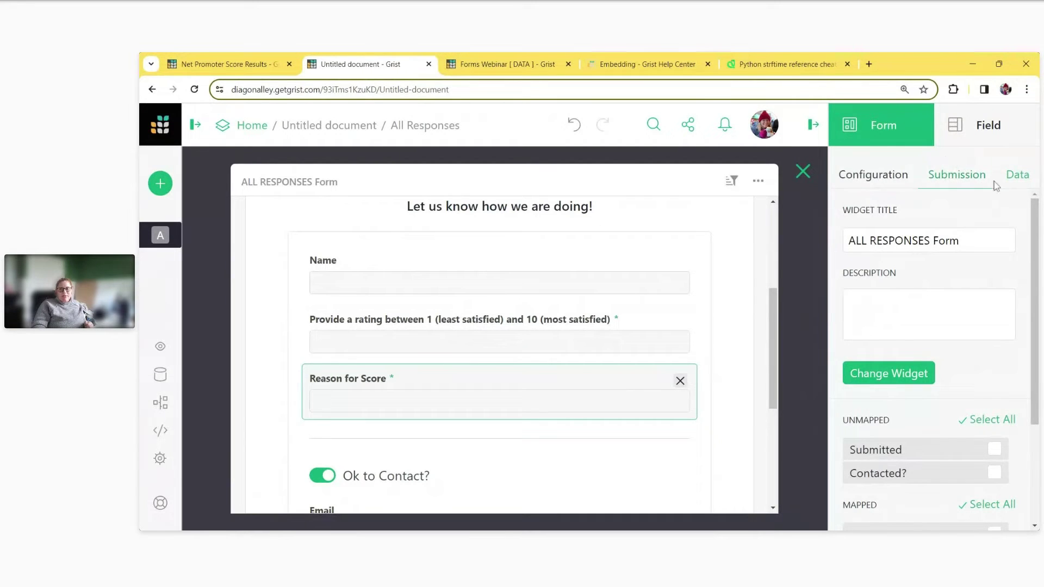
left_click(945, 181)
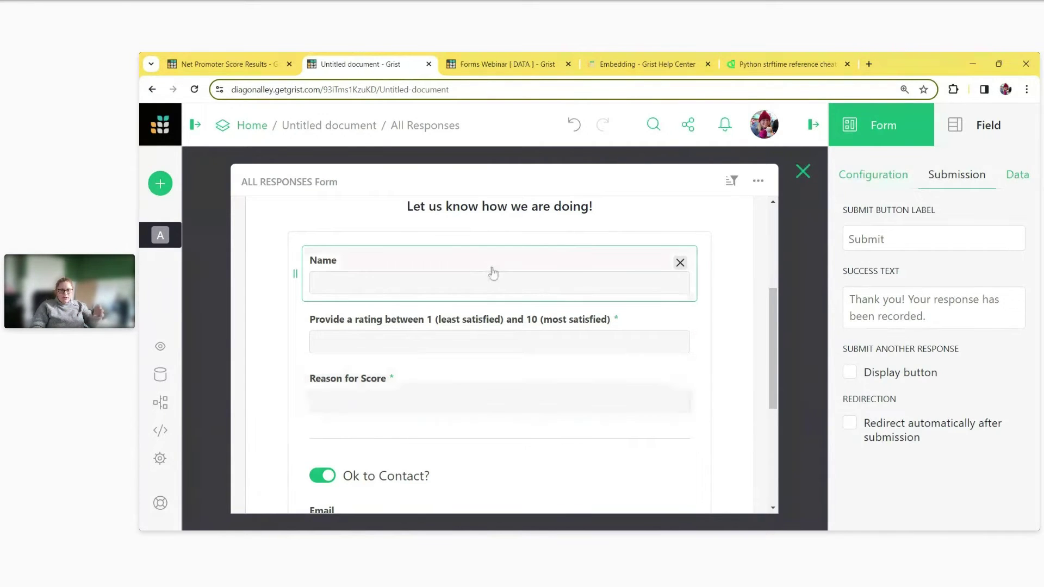
- Review the whole form layout, from the Bricktastic Building Club header through the question fields to the Submit, Preview and Publish buttons
scroll(494, 274, "down", 3)
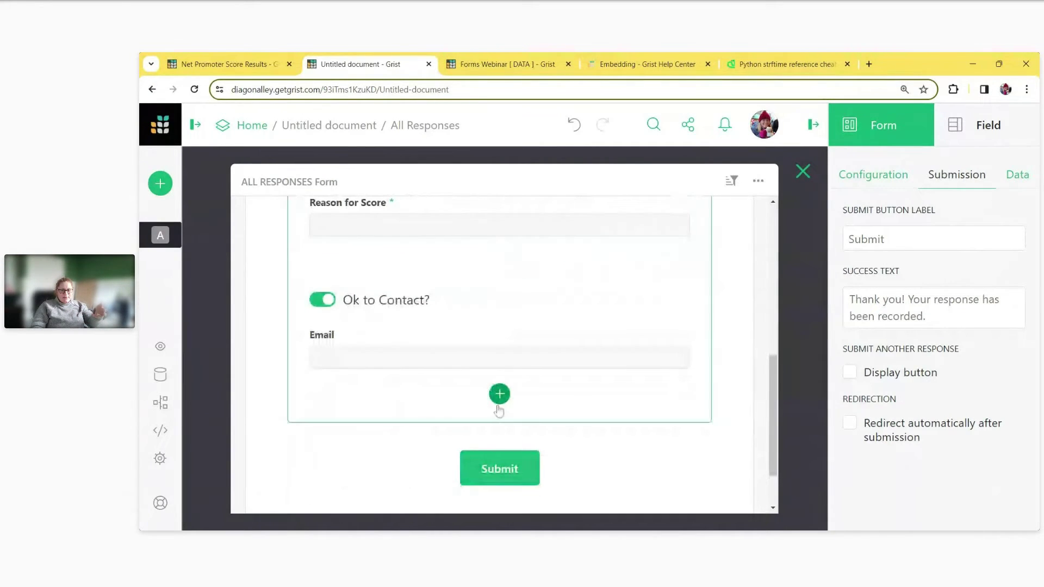
scroll(503, 381, "up", 1)
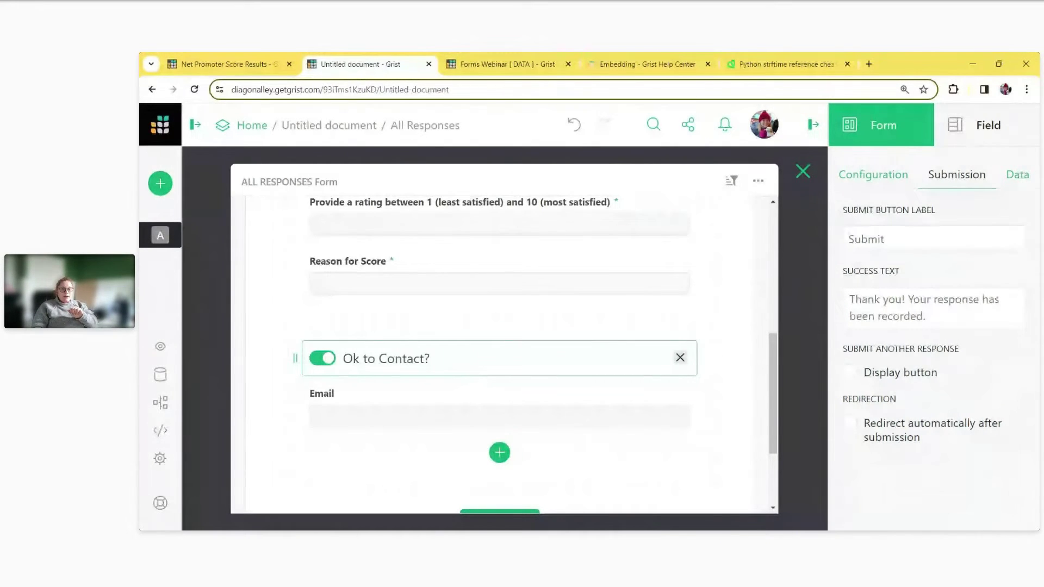
scroll(436, 341, "up", 2)
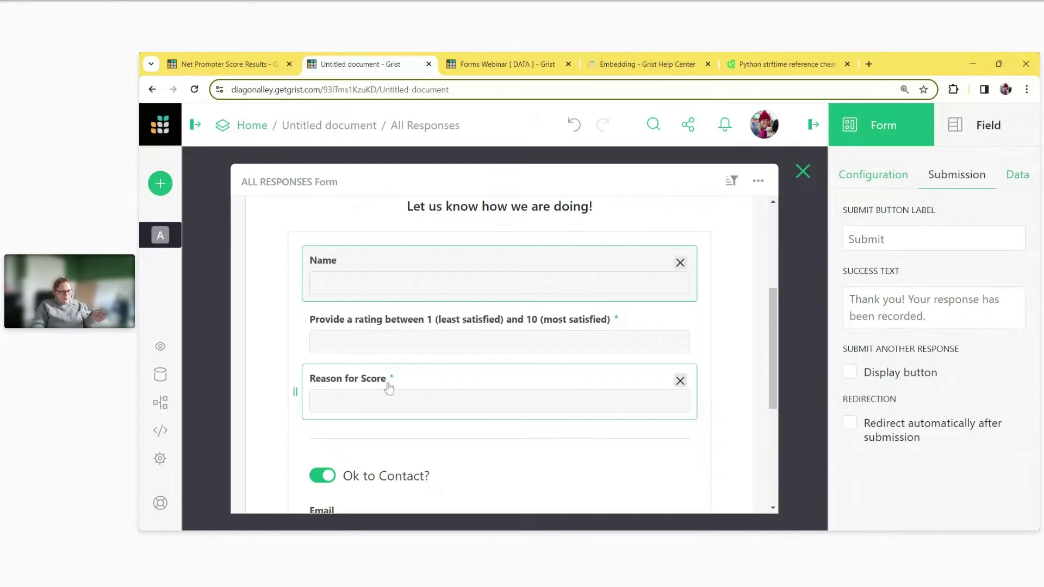
scroll(389, 387, "up", 2)
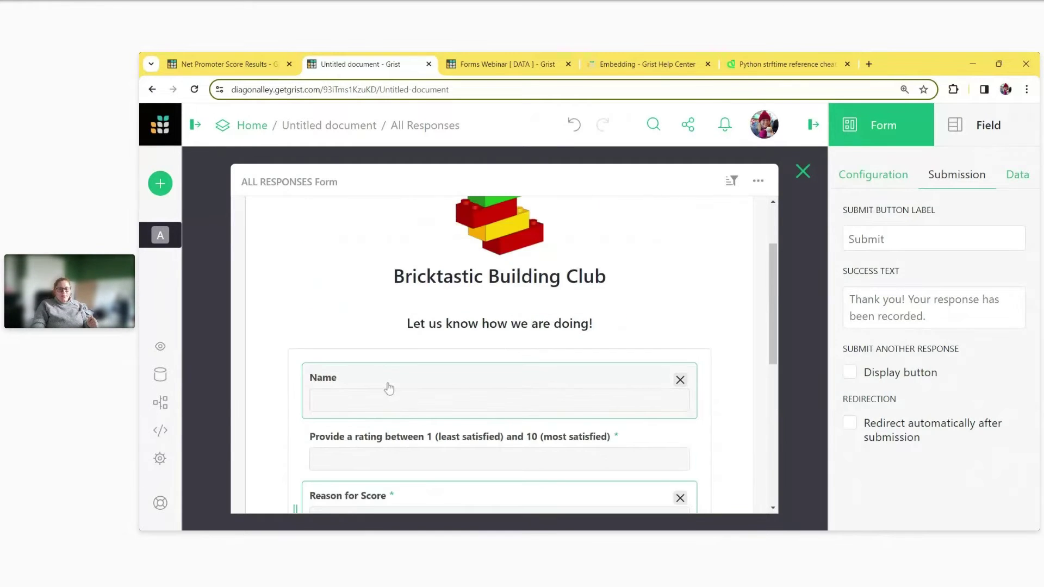
scroll(389, 387, "up", 2)
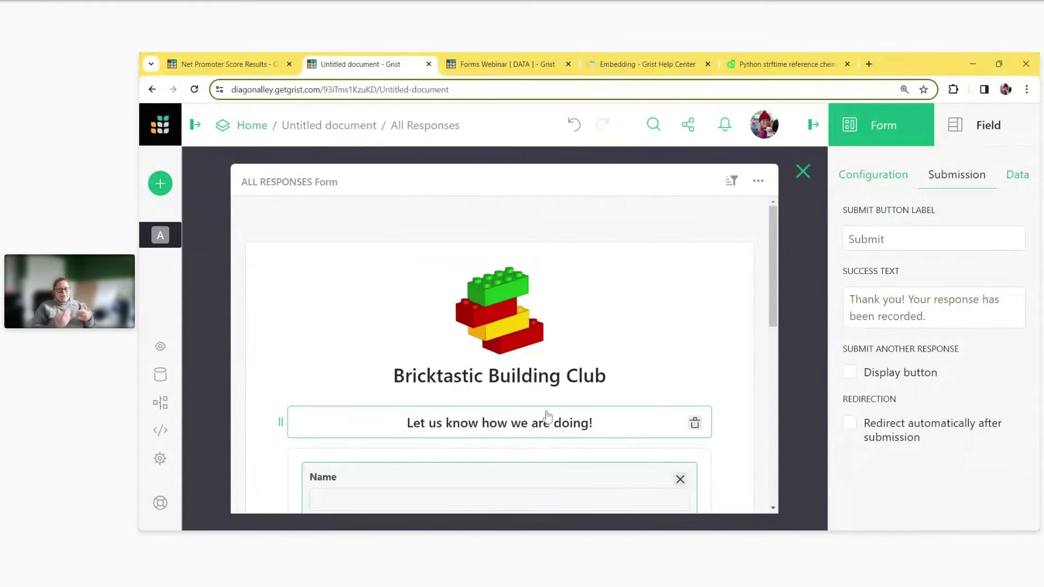
scroll(545, 415, "down", 1)
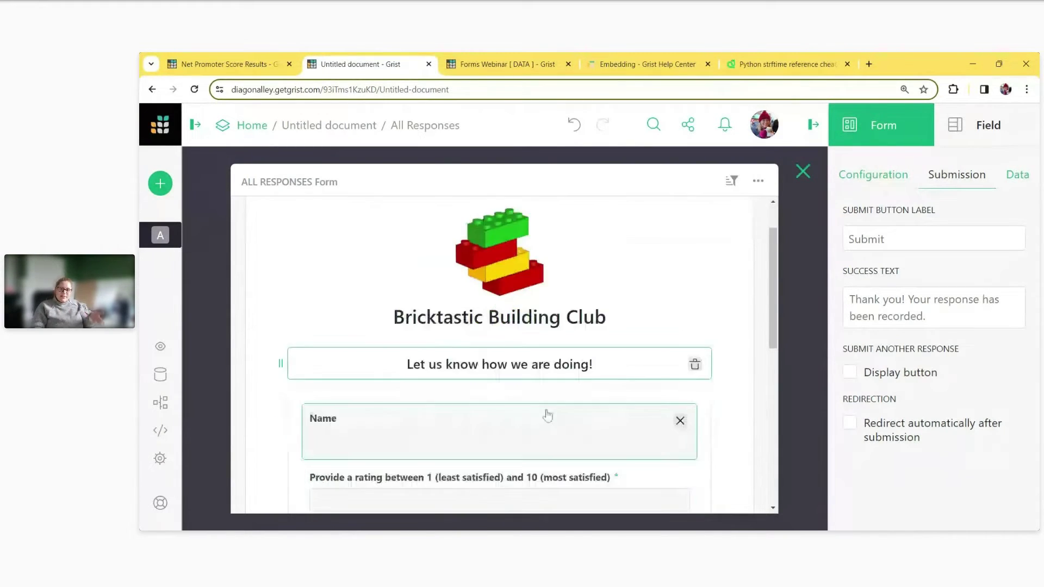
scroll(544, 414, "down", 2)
scroll(544, 414, "down", 4)
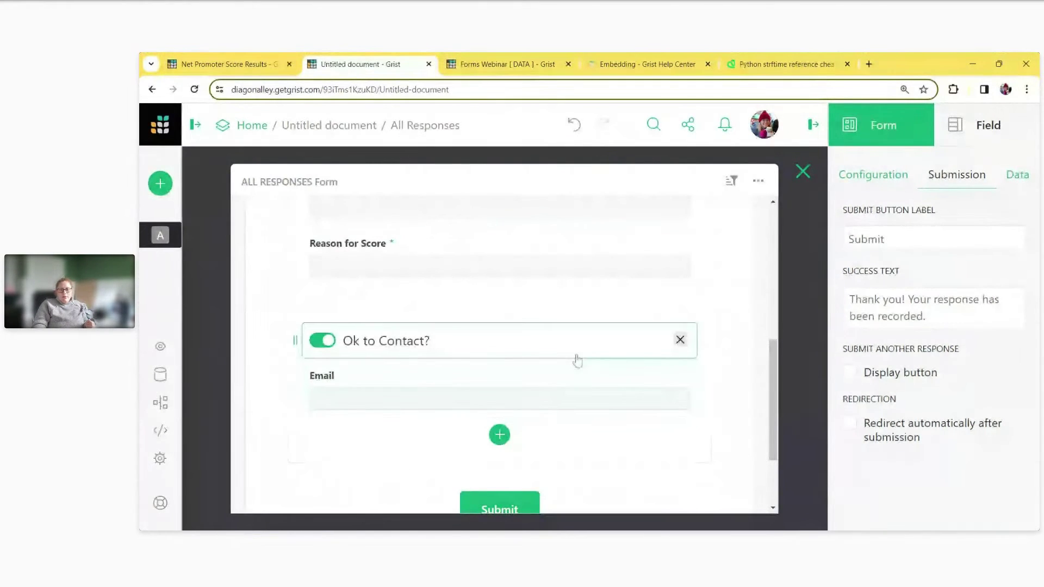
scroll(594, 342, "down", 1)
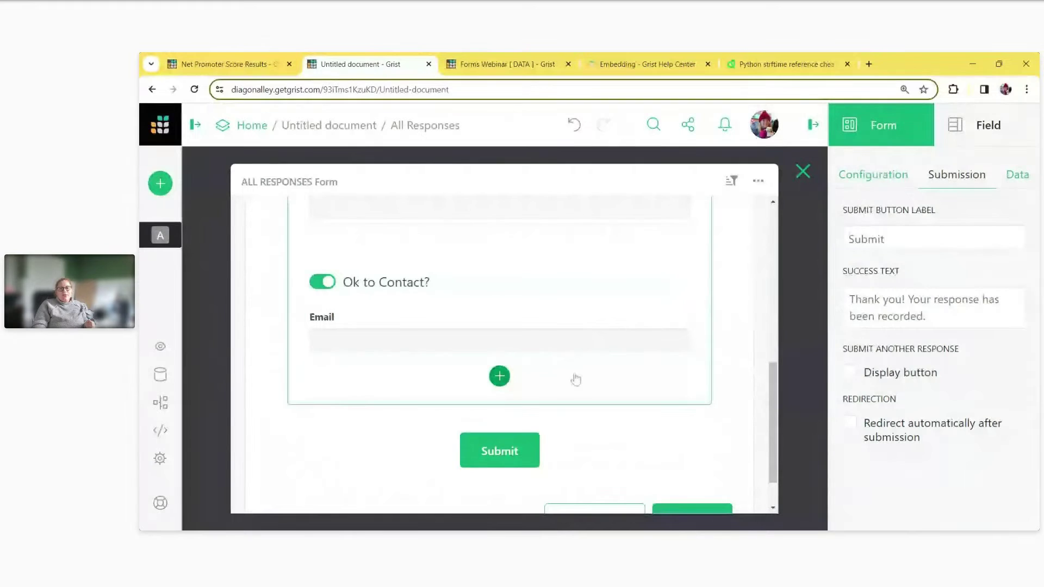
scroll(576, 379, "down", 1)
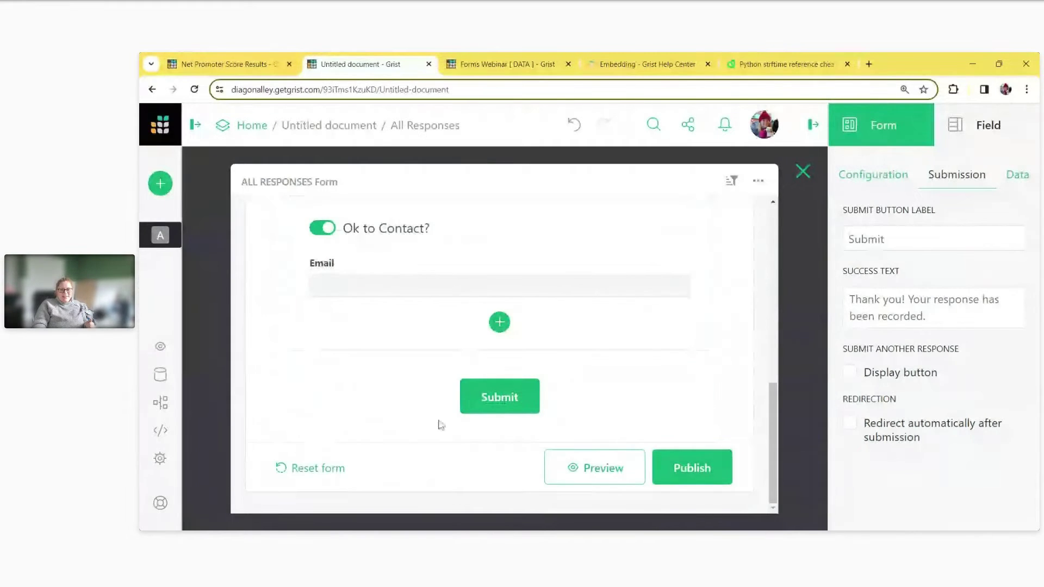
- Set the form's submit button label to "Send Feedback"
left_click(888, 240)
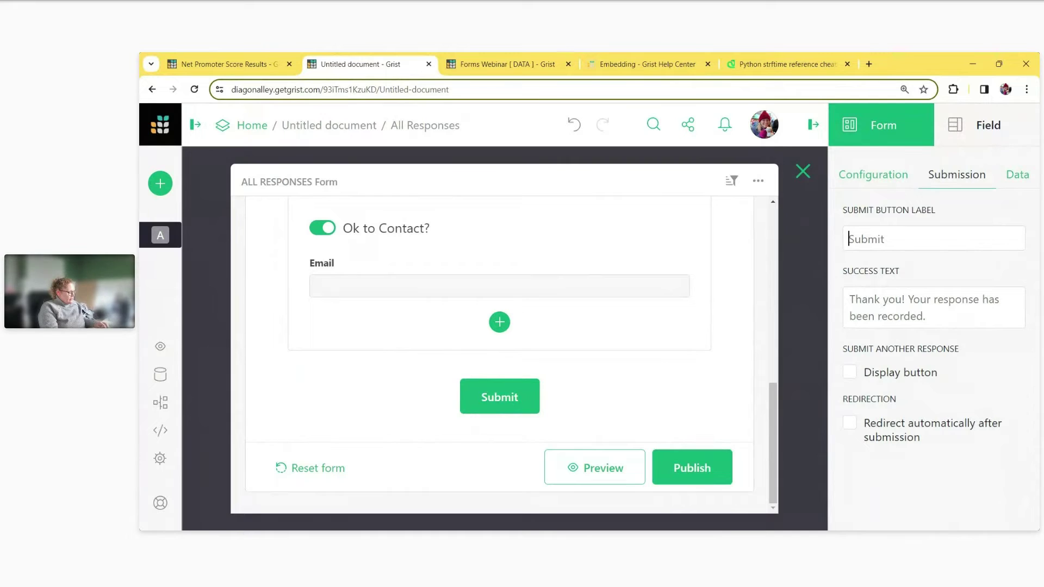
type("Send Feedb")
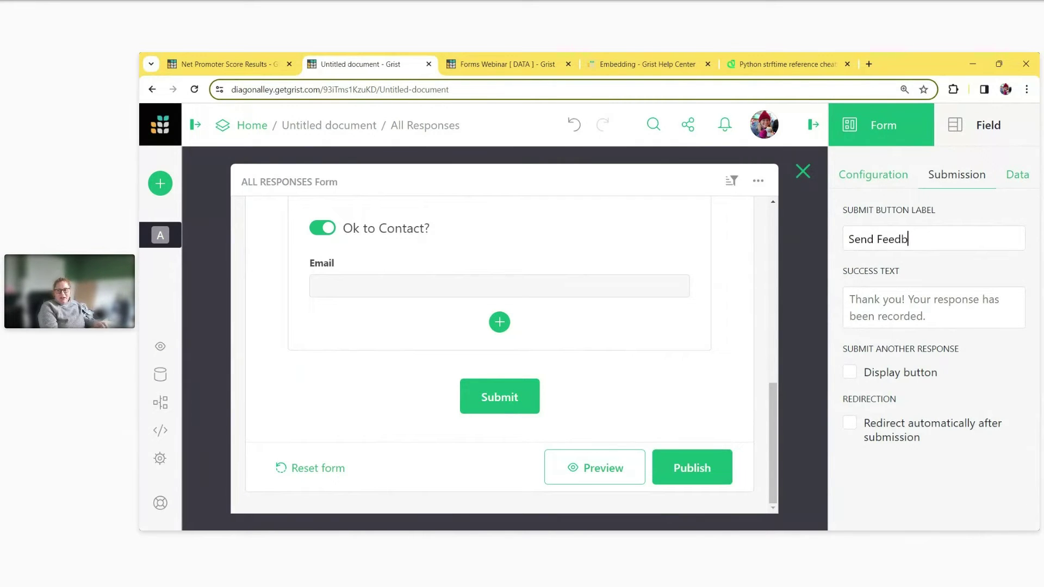
type("ack")
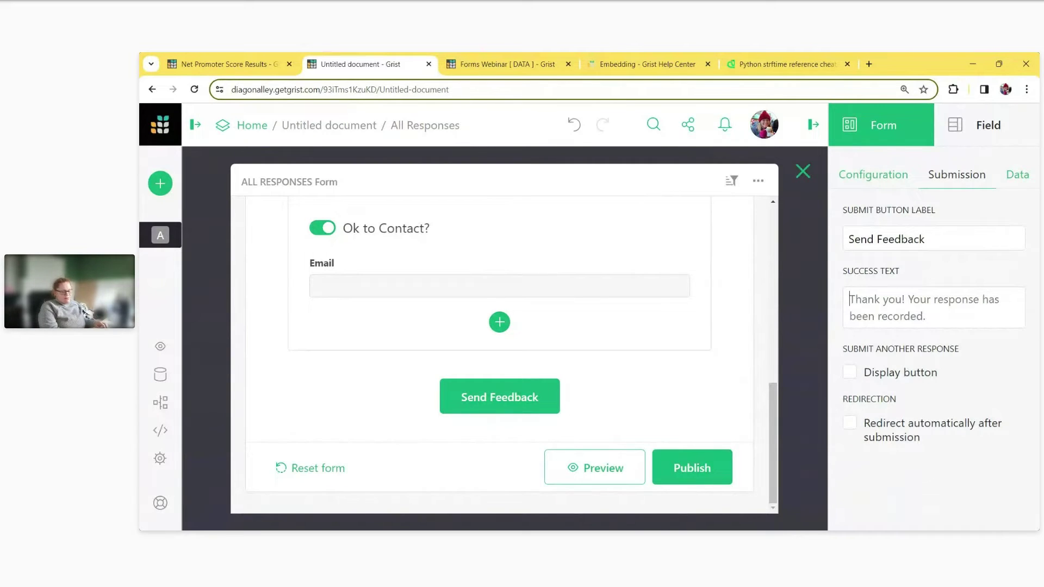
- Enter a custom success text for the form beginning with "Thank you"
type("Thank yo ufo")
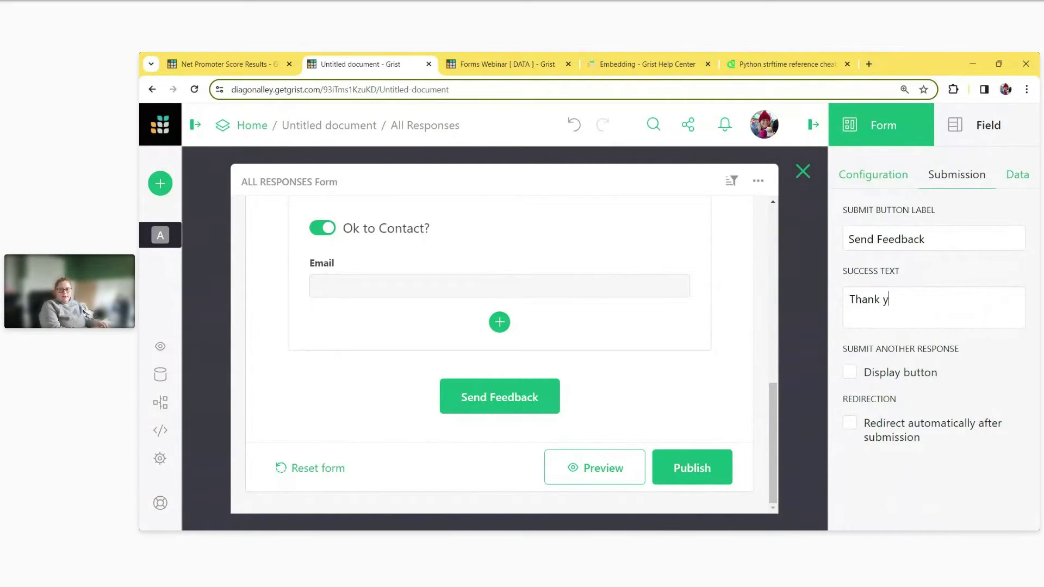
- Set the form's success text to "Thank you for attending the Forms webinar!"
key("BackSpace")
key("BackSpace")
key("BackSpace")
key("BackSpace")
type("u for ")
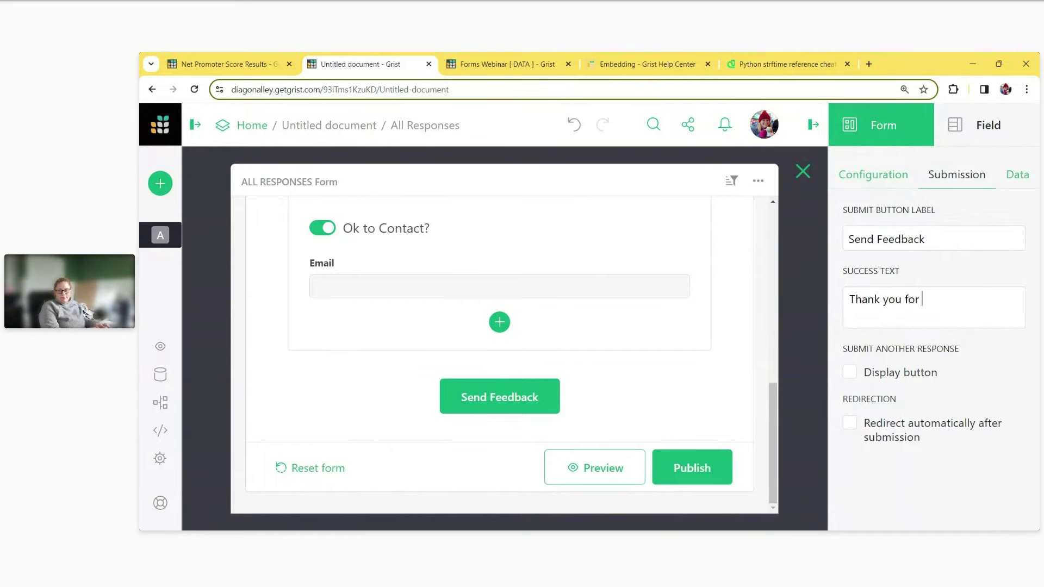
type("attending t")
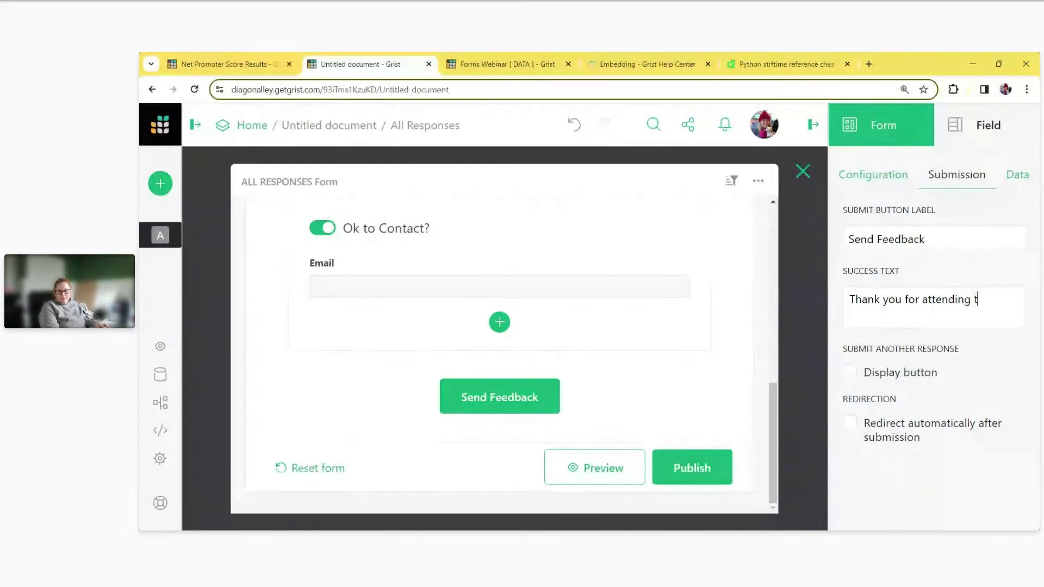
type("he Forms webinar!")
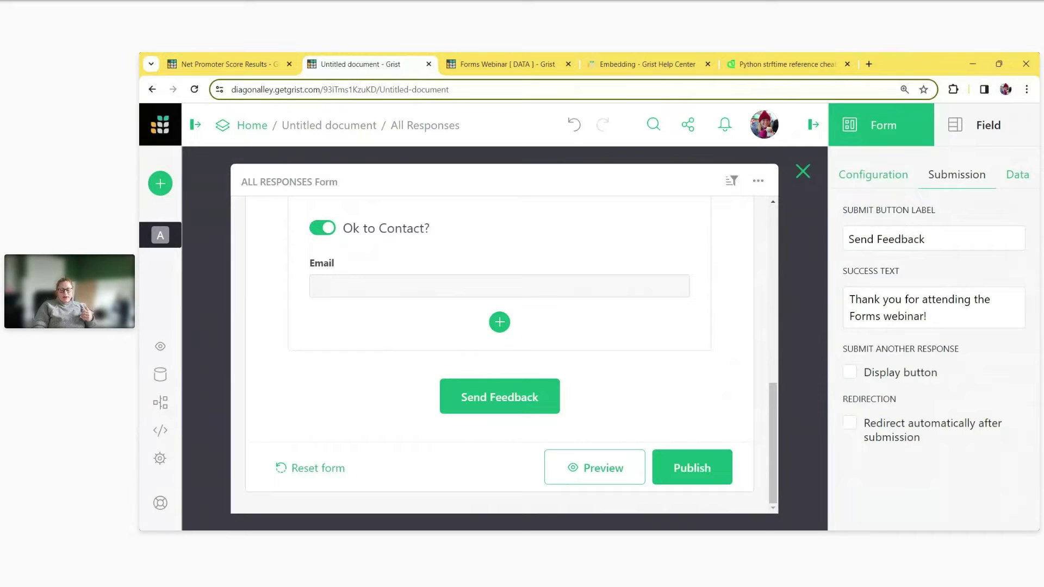
- Enable the display button for submitting another response, and switch automatic redirection after submission on and off again
left_click(912, 377)
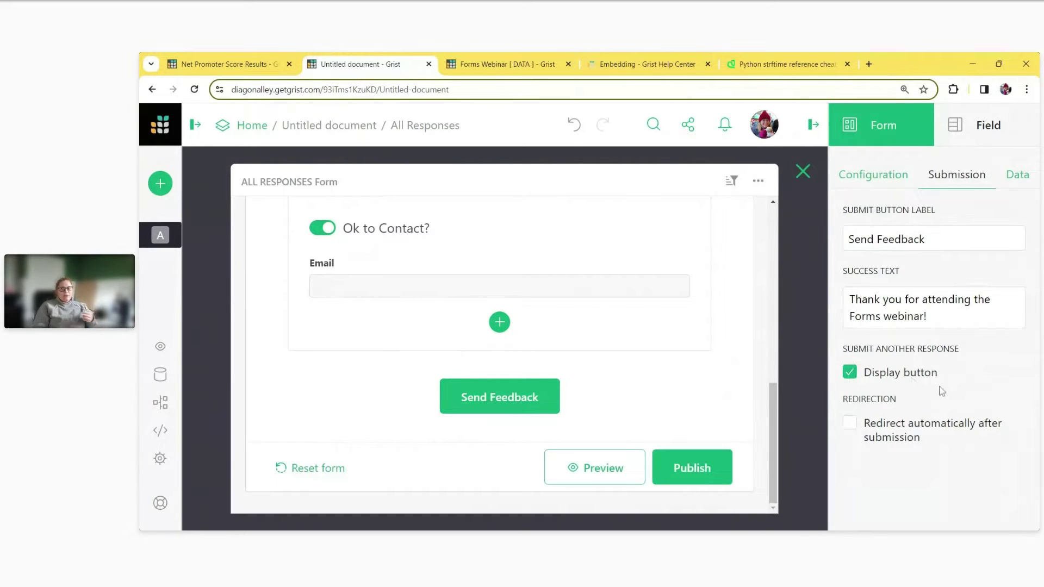
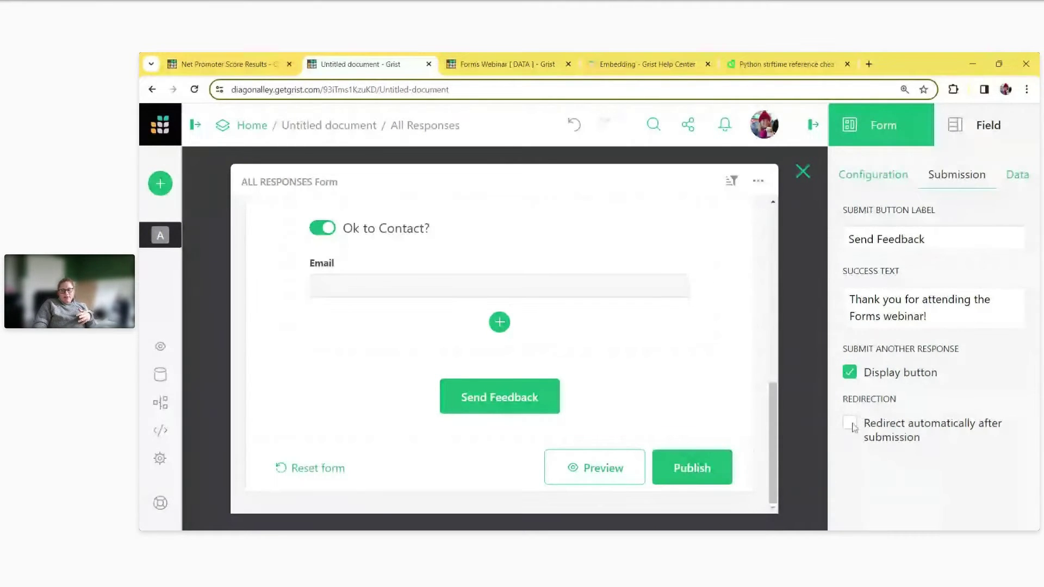
left_click(850, 424)
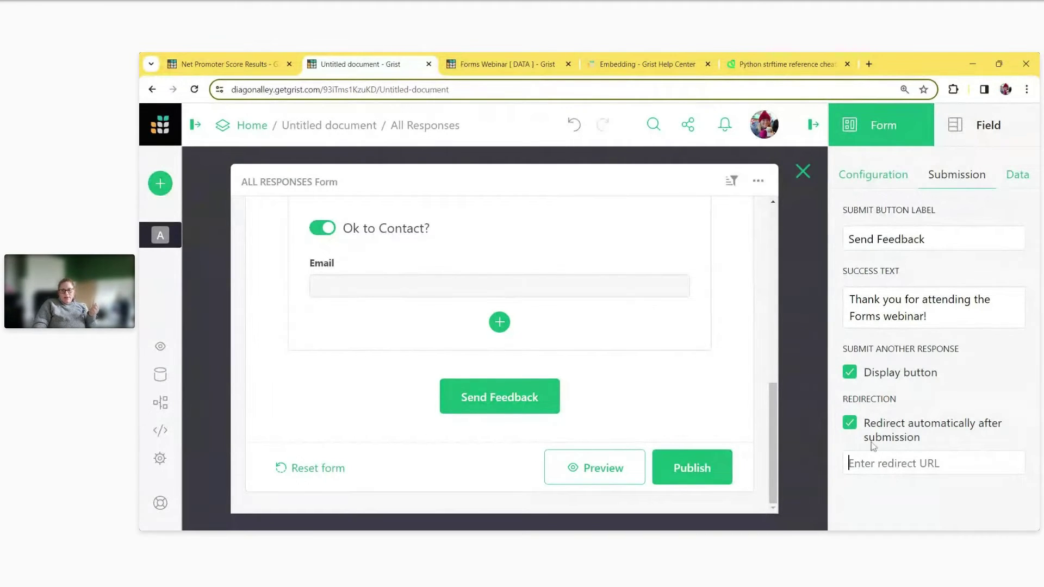
left_click(854, 425)
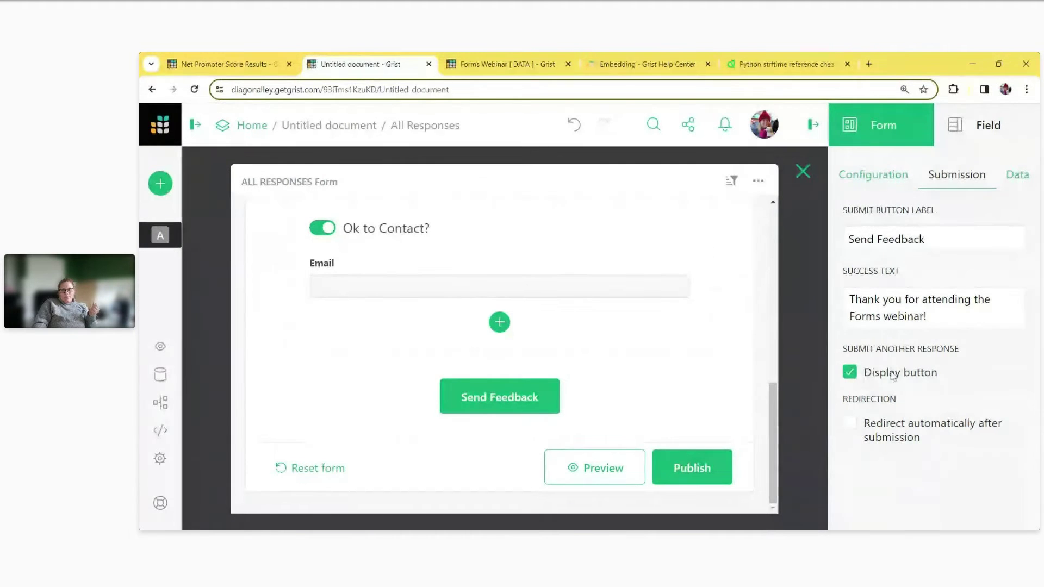
- Change the profile's interface language to Deutsch and return to the untitled document
left_click(767, 126)
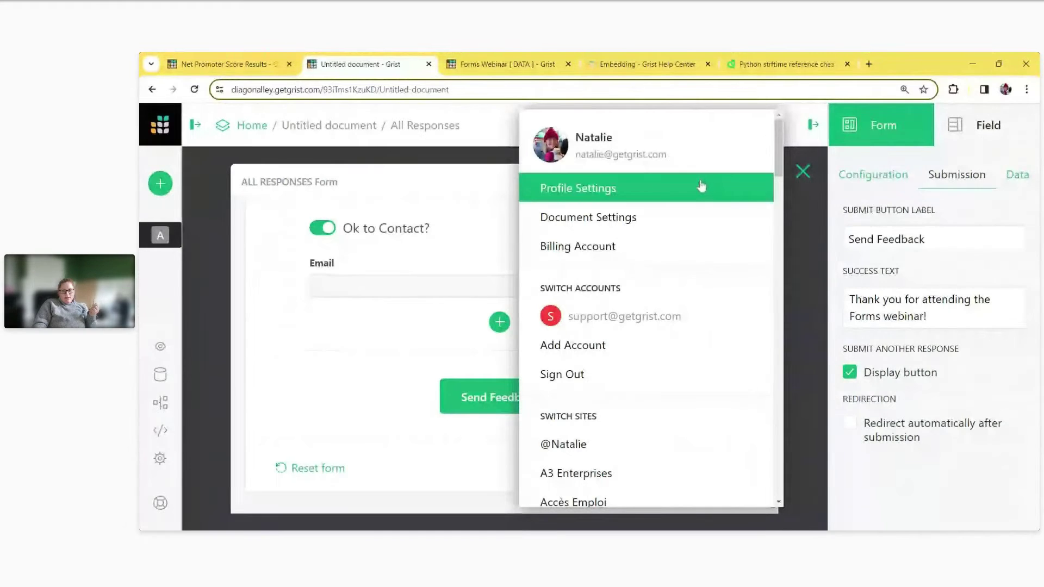
left_click(699, 188)
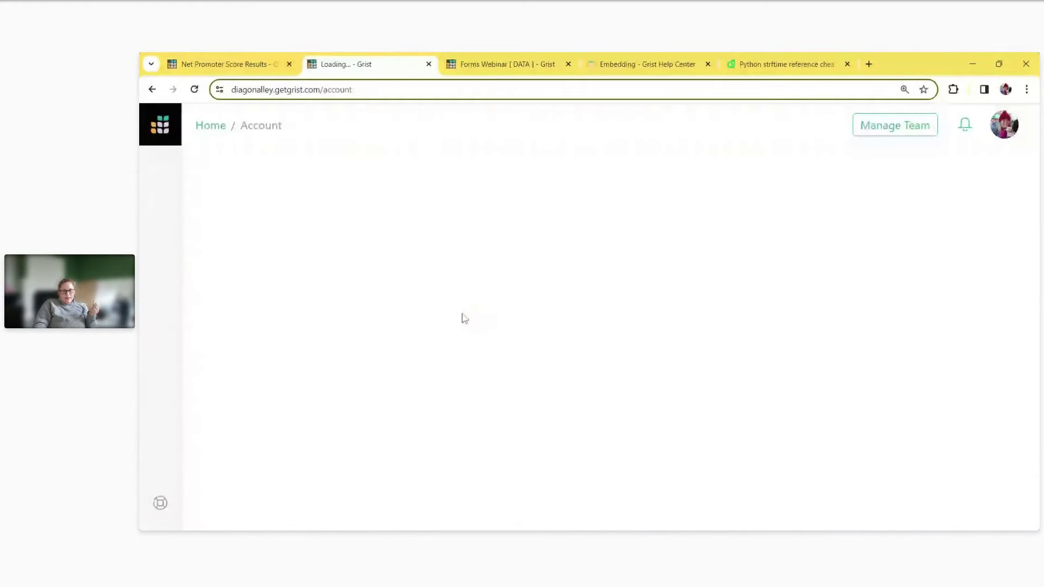
scroll(459, 319, "down", 4)
left_click(464, 361)
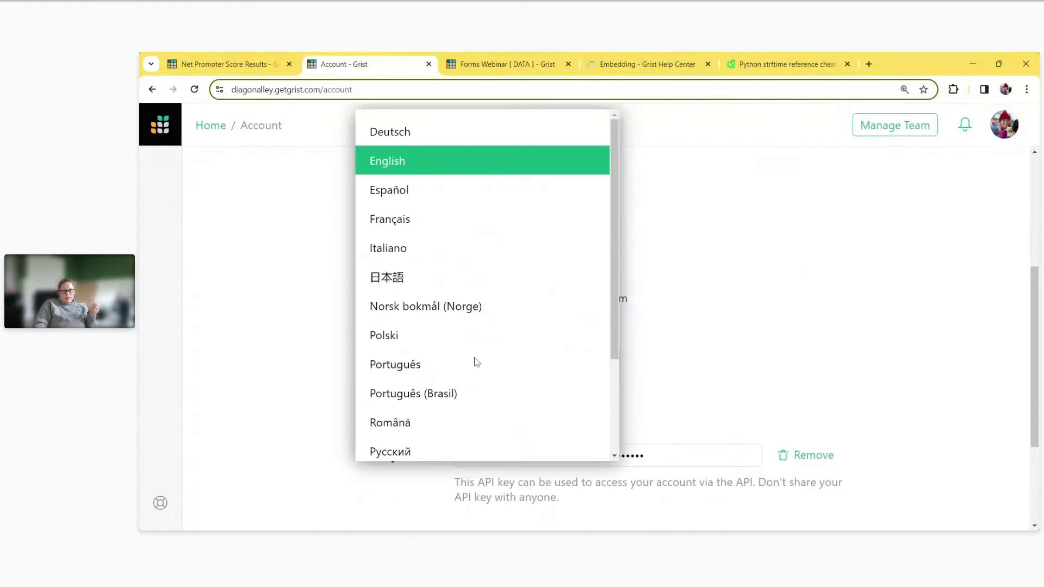
left_click(445, 162)
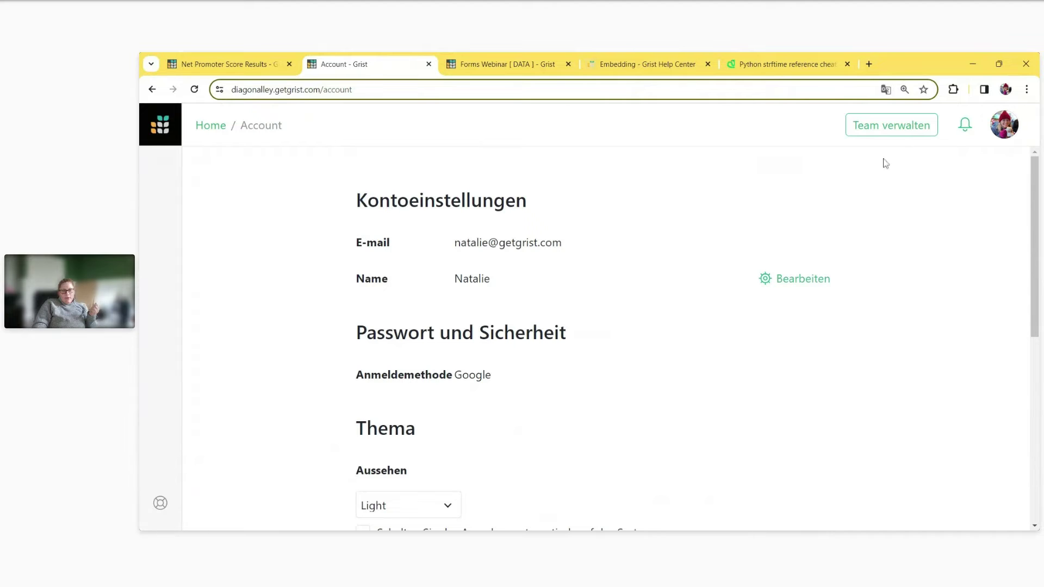
left_click(210, 127)
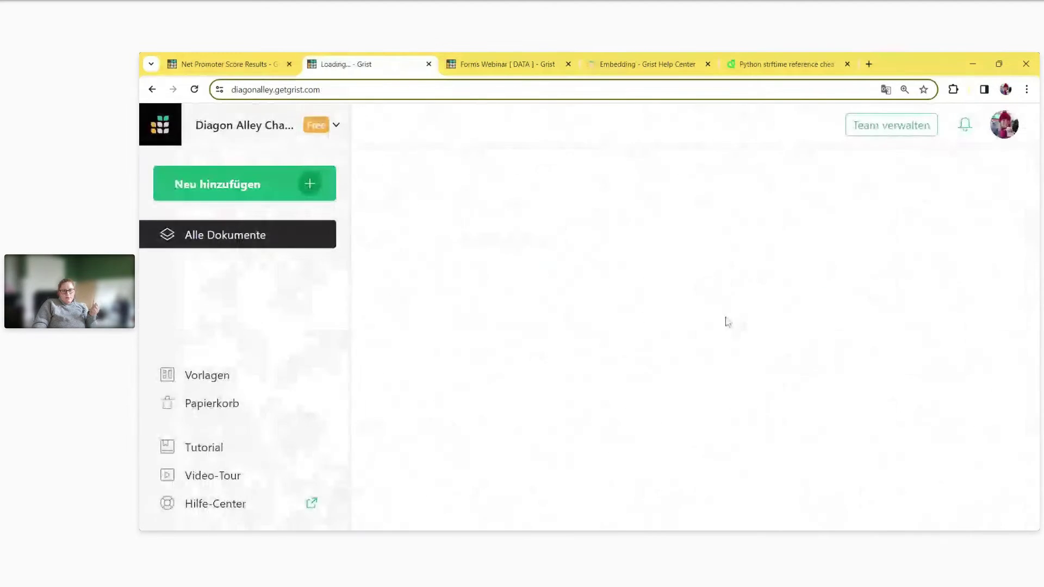
left_click(569, 325)
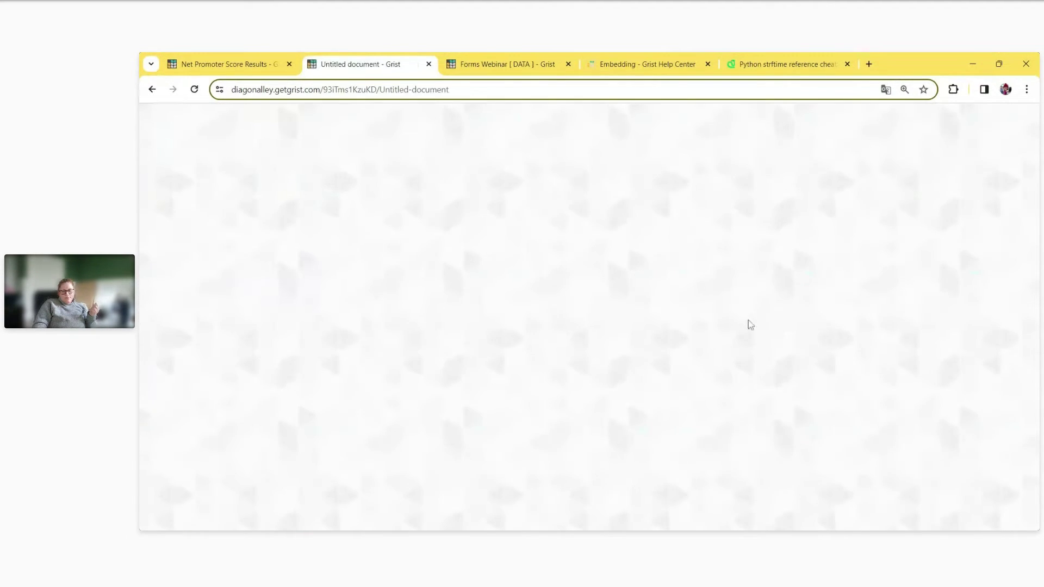
- Preview the form and submit a test response with a rating of 10 and "test" as the reason for the score
scroll(729, 434, "down", 10)
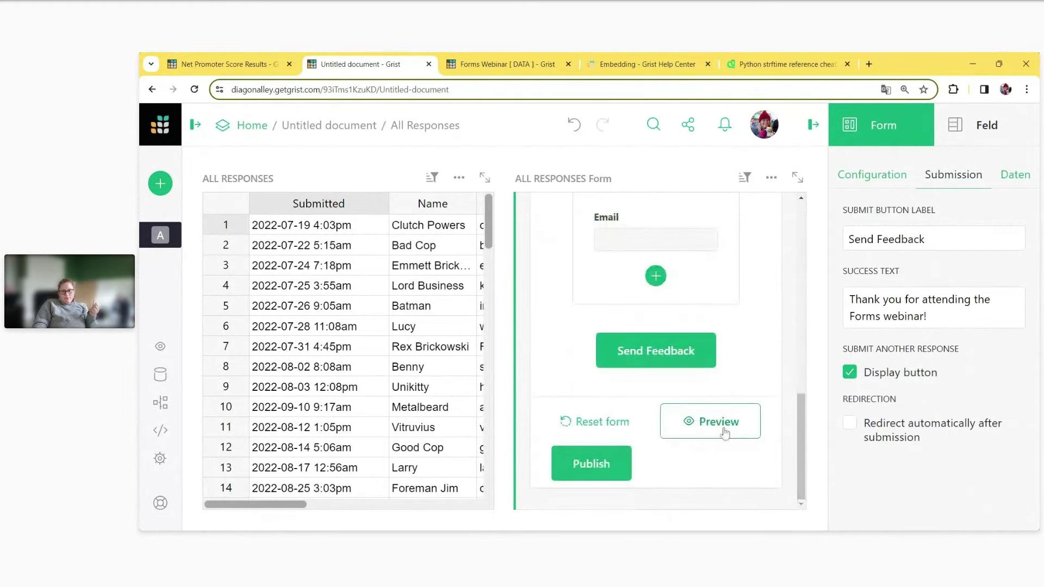
left_click(724, 433)
scroll(756, 348, "down", 5)
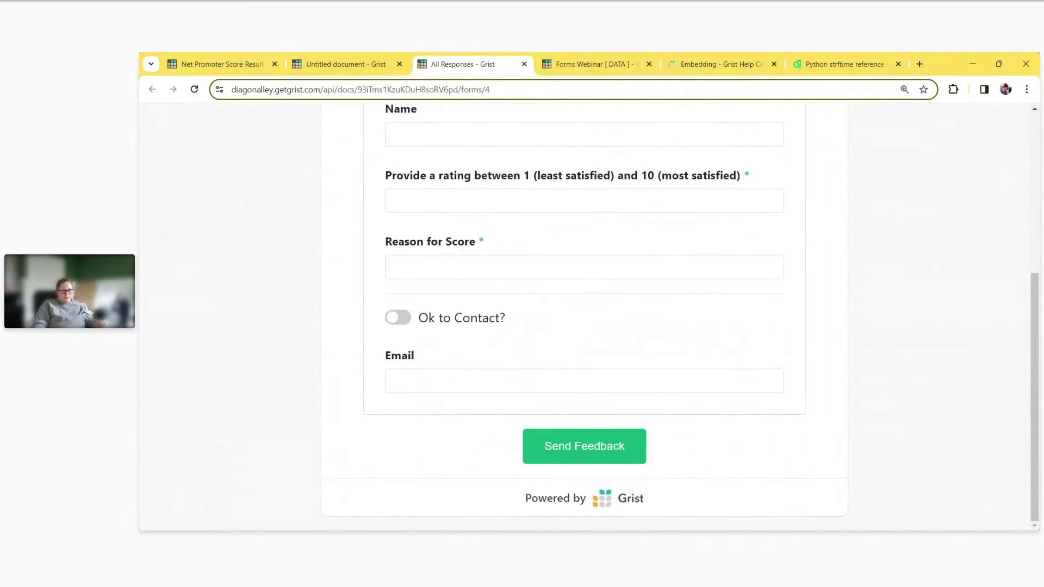
left_click(501, 200)
type("10")
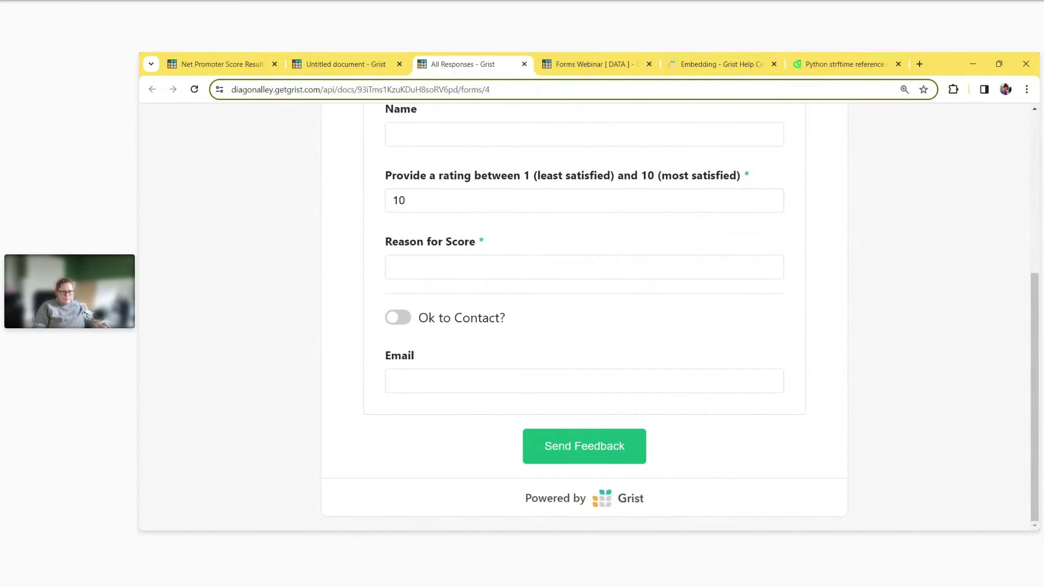
left_click(505, 263)
type("test")
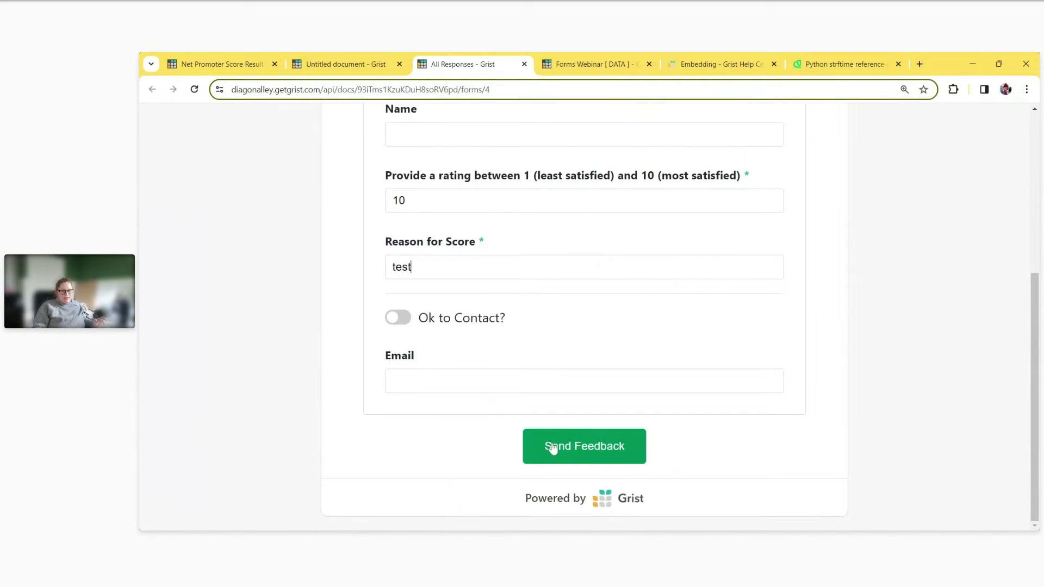
left_click(552, 447)
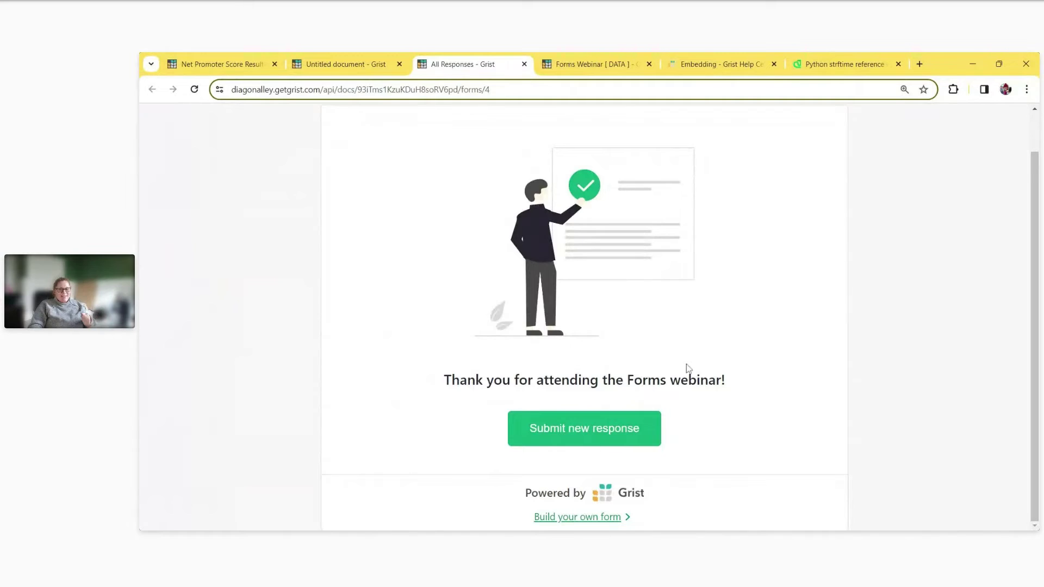
- Look over the submission confirmation page and close the form preview
scroll(688, 368, "up", 2)
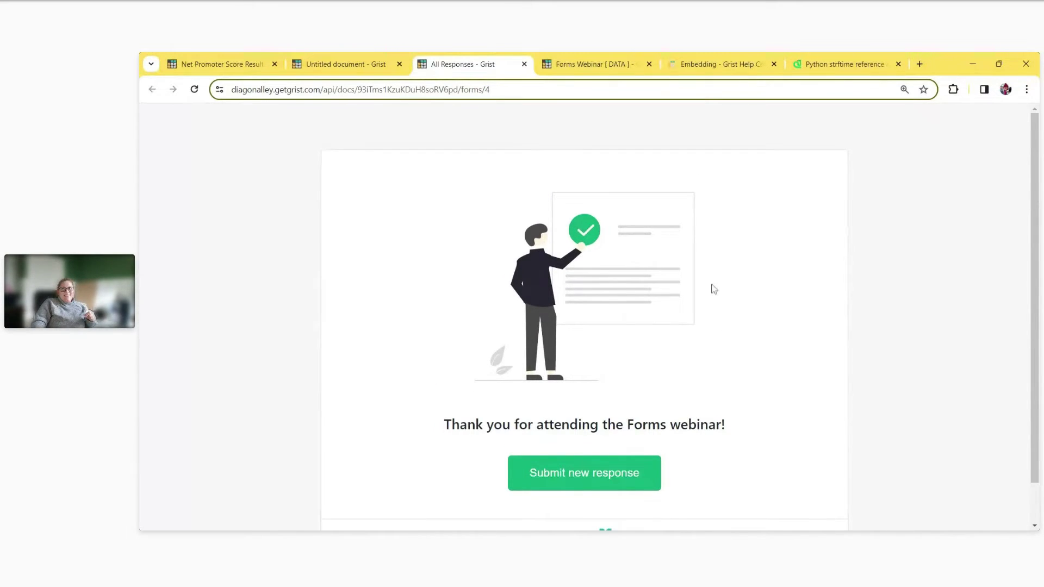
scroll(665, 393, "down", 2)
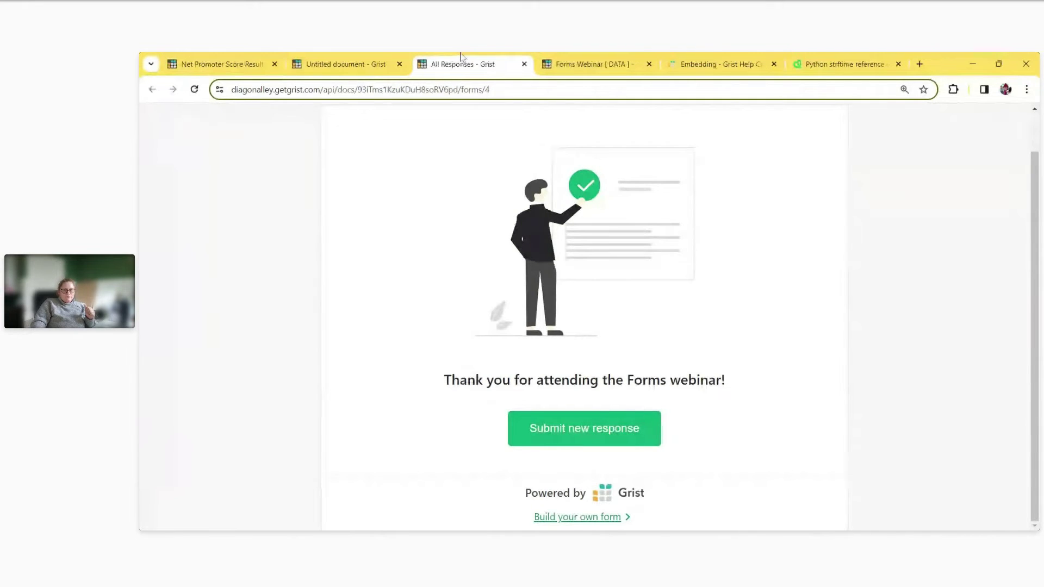
left_click(524, 65)
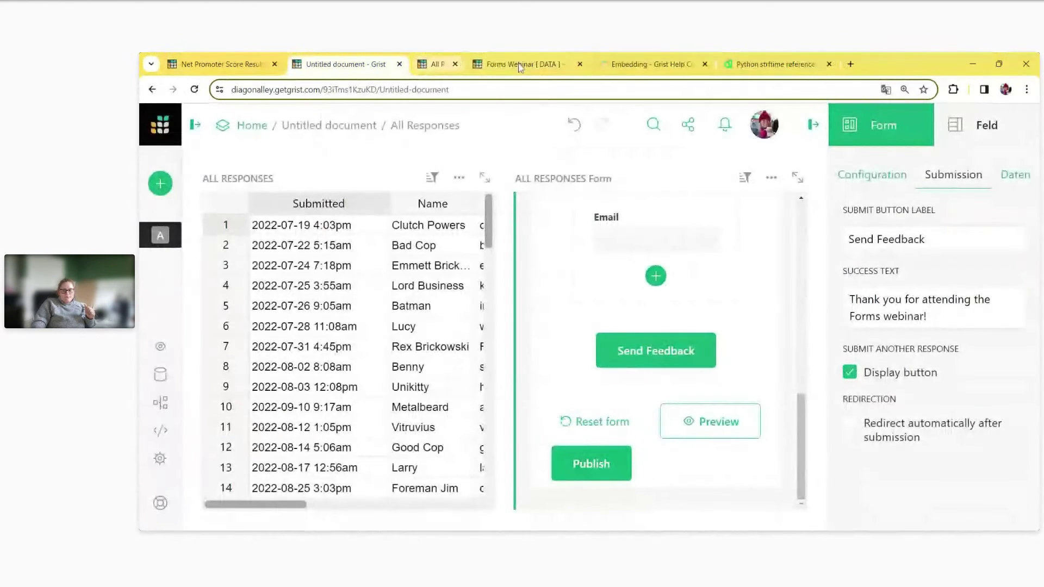
- Set the profile's interface language back to English and reopen the untitled document
left_click(761, 131)
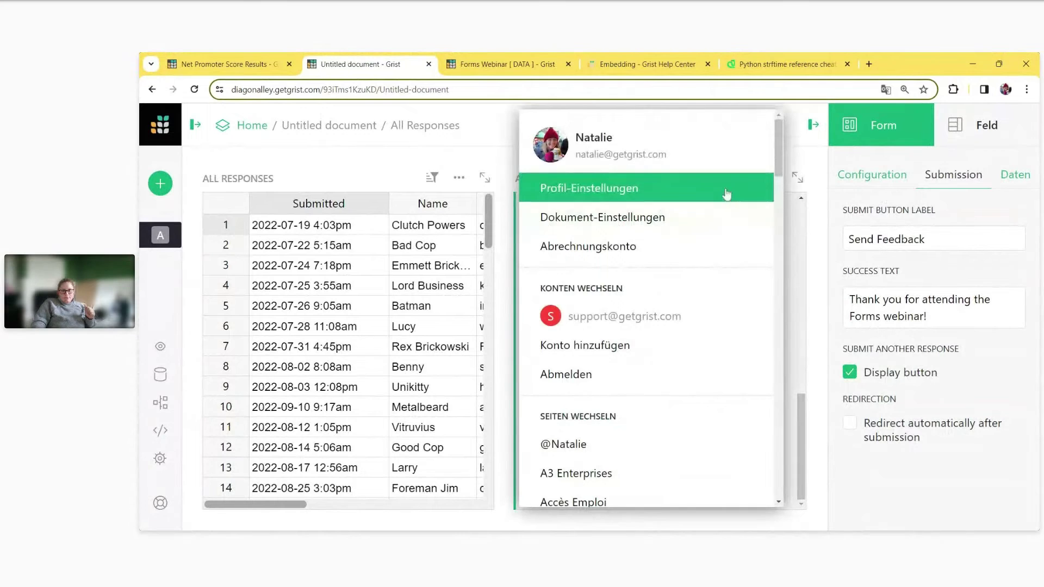
left_click(727, 194)
scroll(535, 419, "down", 3)
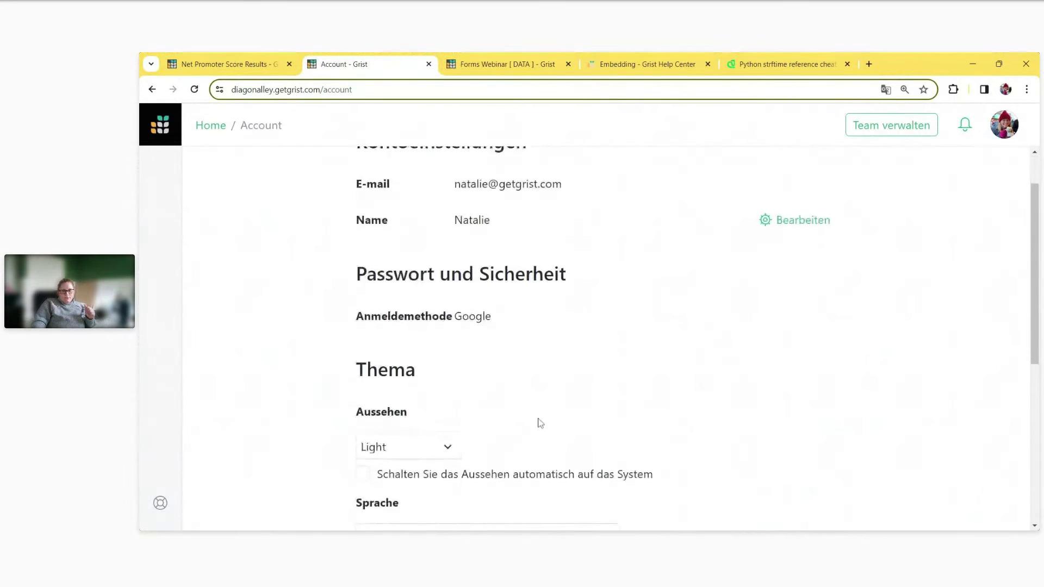
left_click(531, 422)
left_click(435, 163)
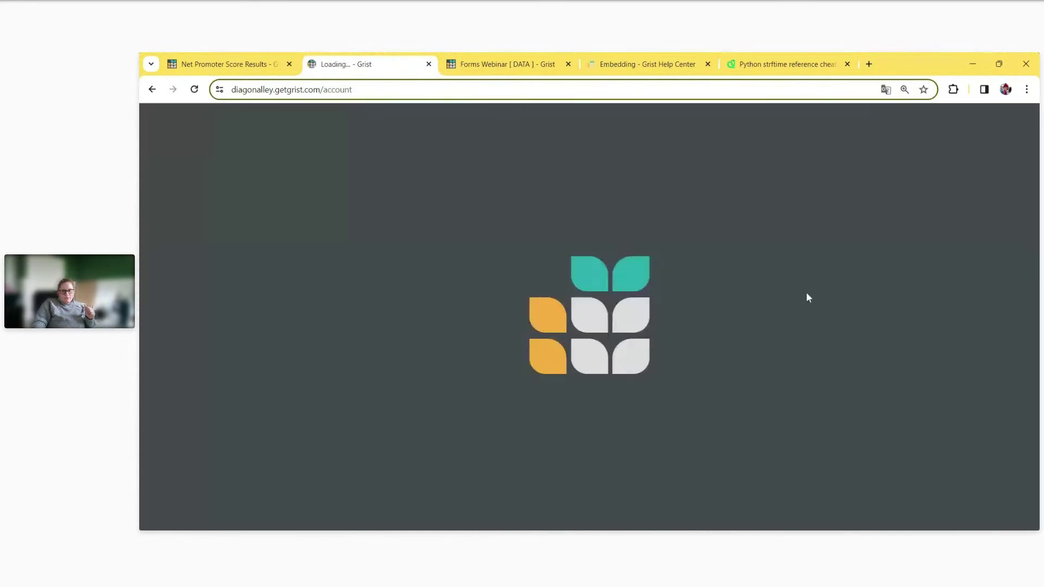
left_click(224, 127)
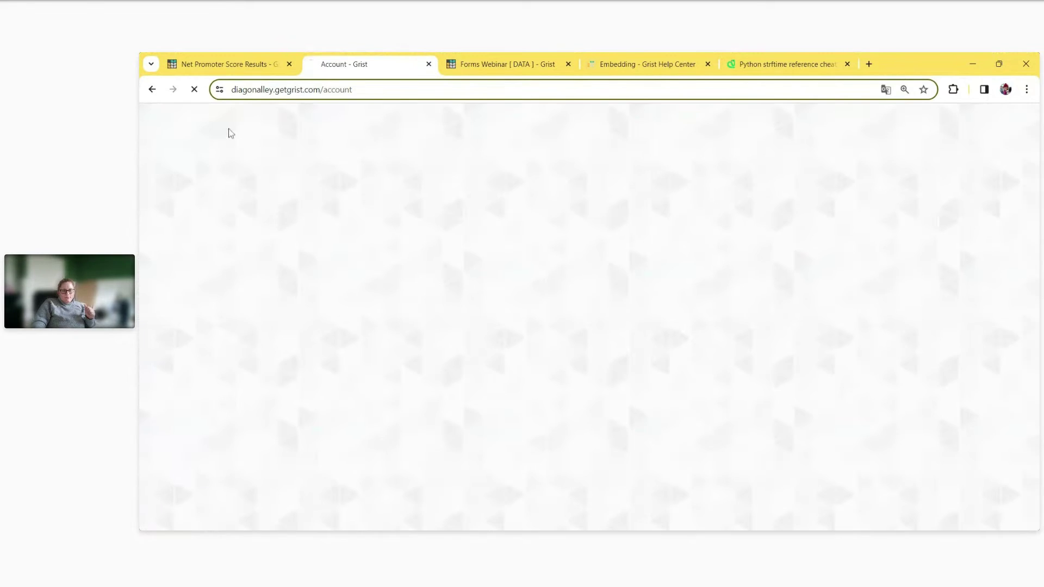
left_click(563, 332)
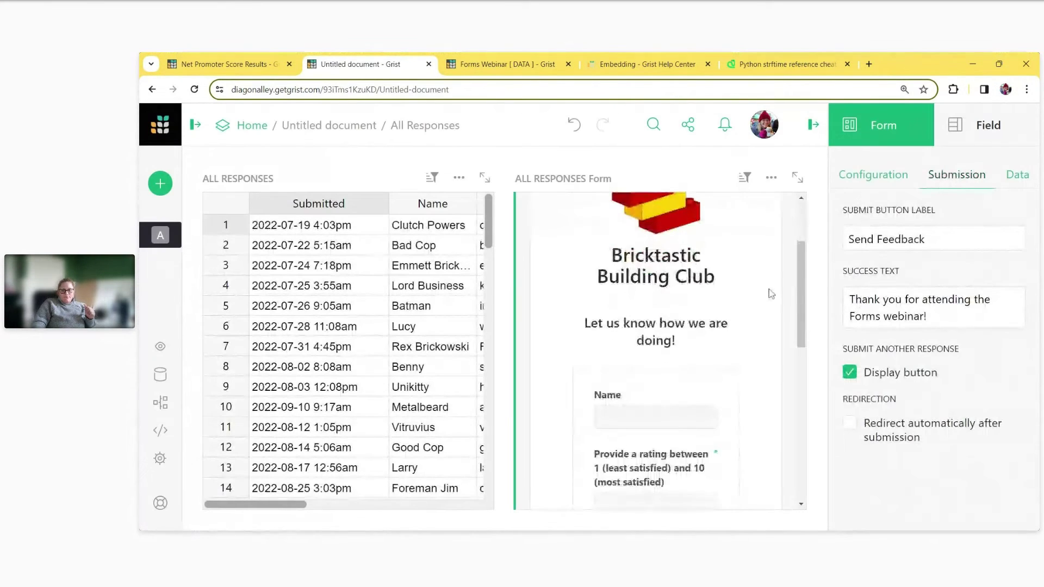
- Expand the All Responses form to examine its final section, and collapse it again
left_click(797, 177)
scroll(646, 385, "down", 8)
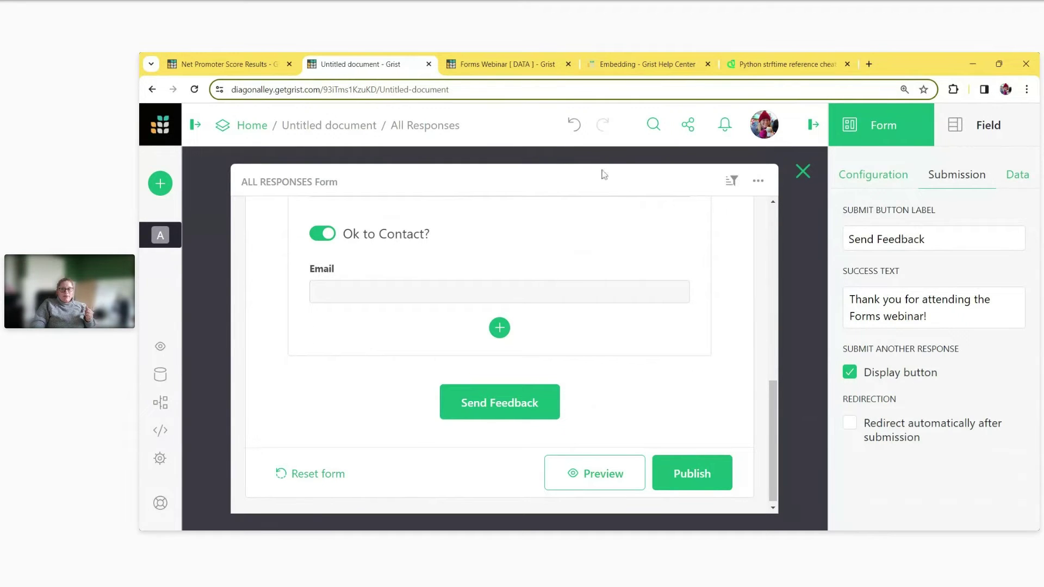
left_click(802, 173)
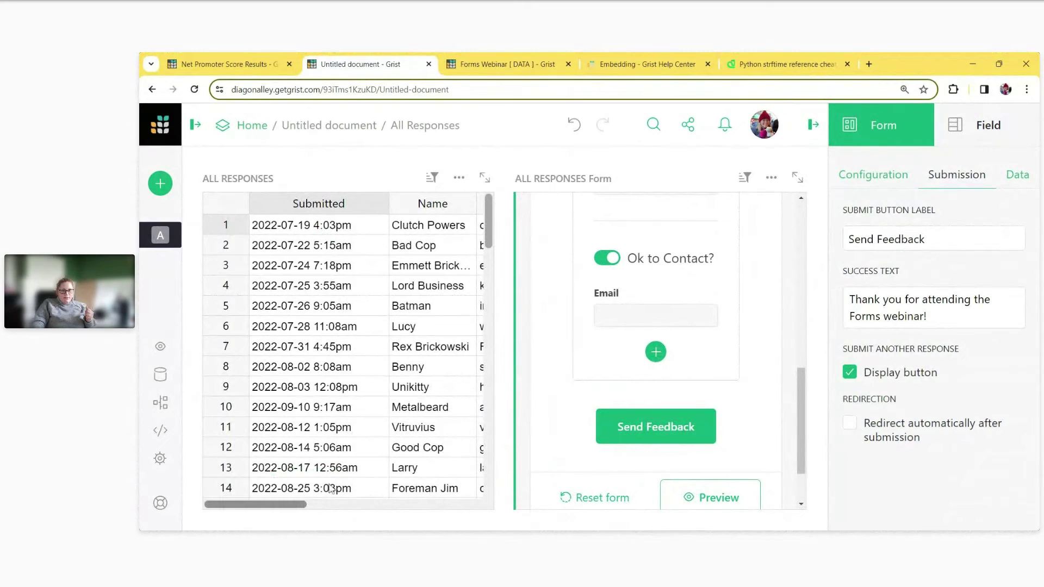
- Find the newest submission in the All Responses table and view the settings of its Name column
scroll(435, 407, "down", 5)
scroll(435, 407, "down", 15)
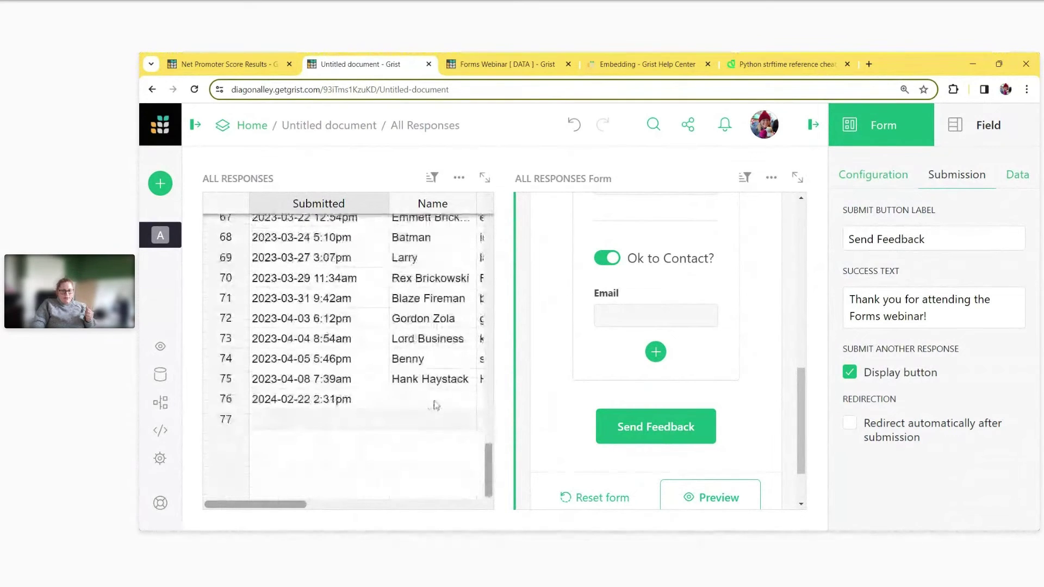
left_click(435, 407)
left_click(967, 124)
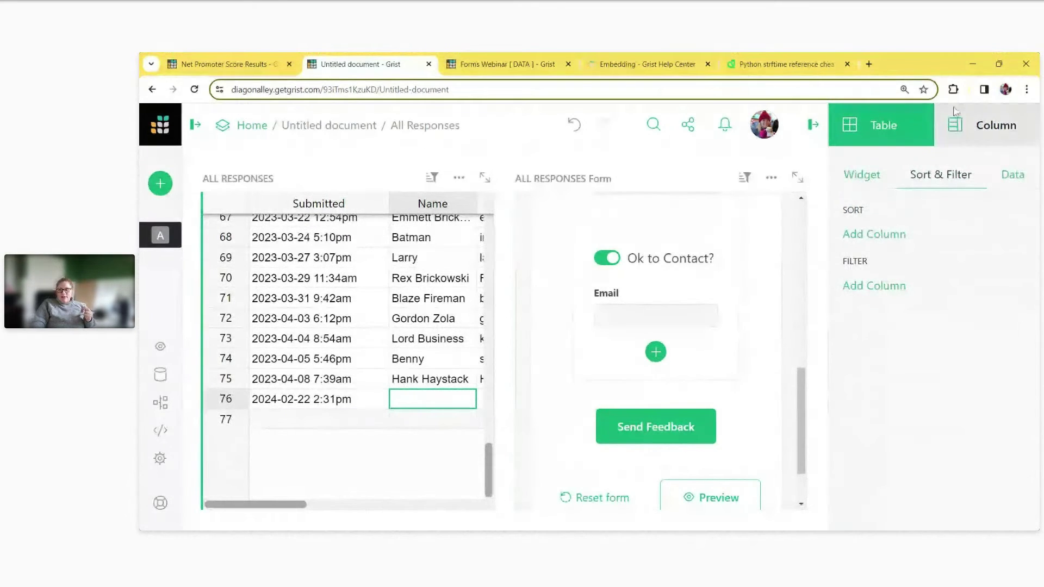
scroll(1018, 375, "down", 3)
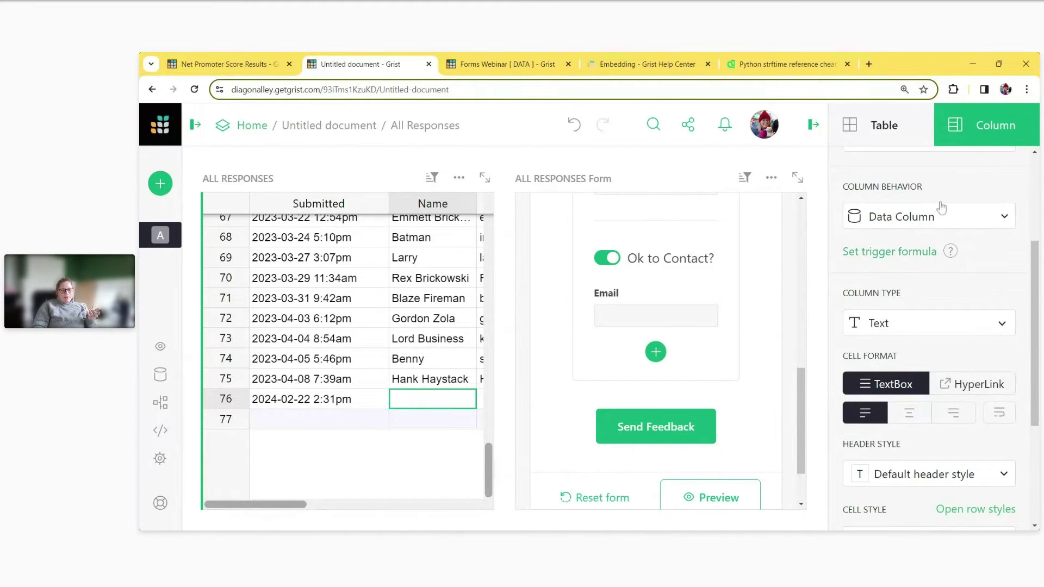
- Expand the All Responses table and view the Email column's settings from the newest submission's row
left_click(484, 178)
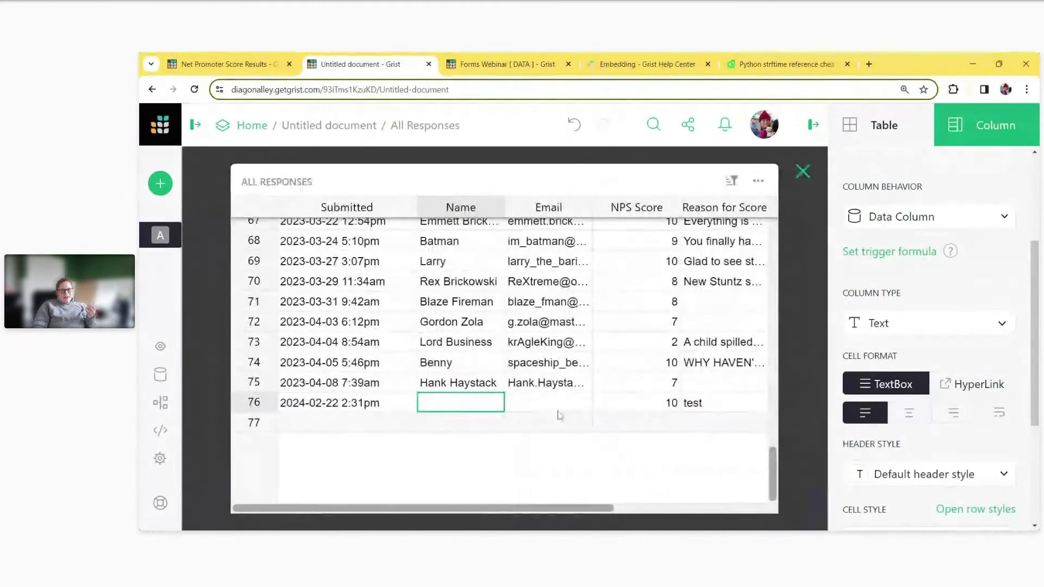
left_click(537, 409)
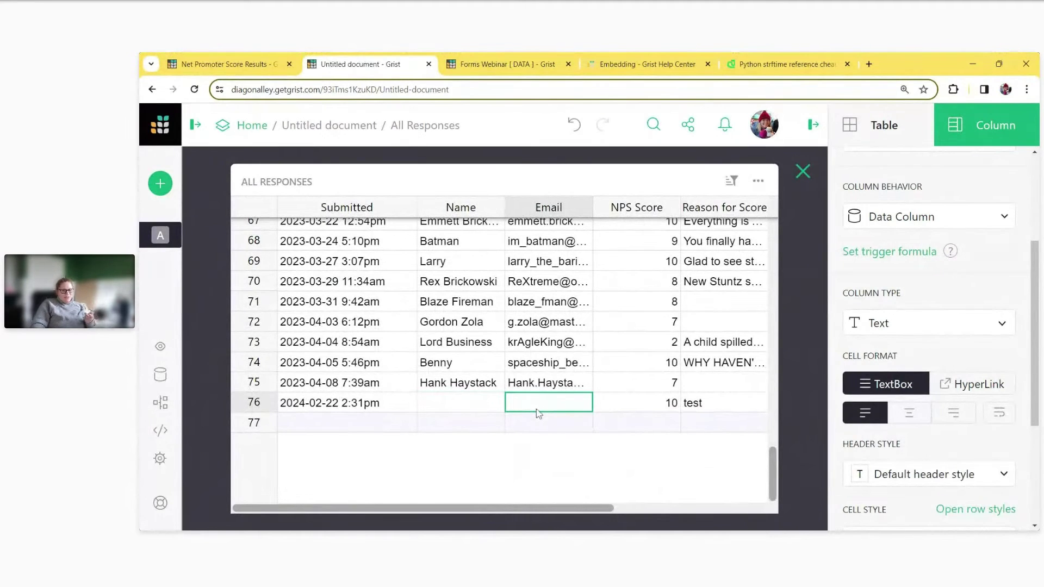
left_click(882, 125)
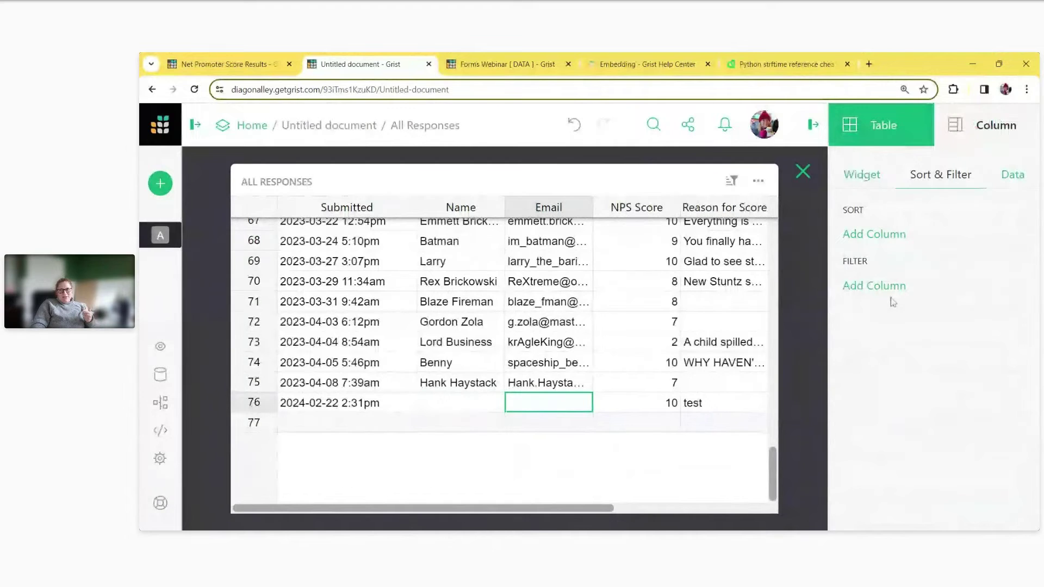
left_click(975, 125)
scroll(898, 305, "down", 2)
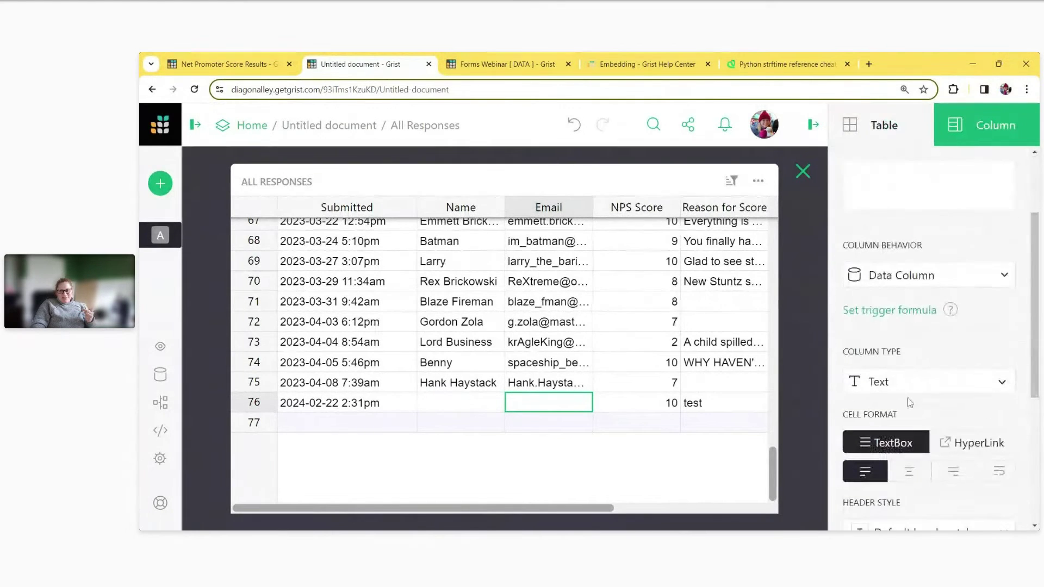
- Give the Email column a trigger formula that fills new records with a placeholder e-mail address in quotes
left_click(877, 318)
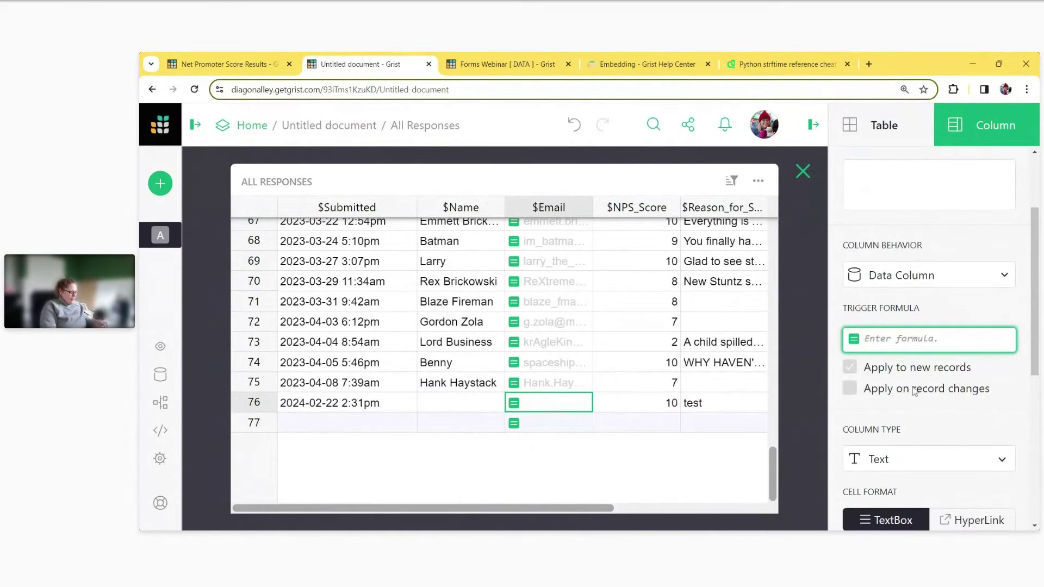
type("\"")
type("example@ex")
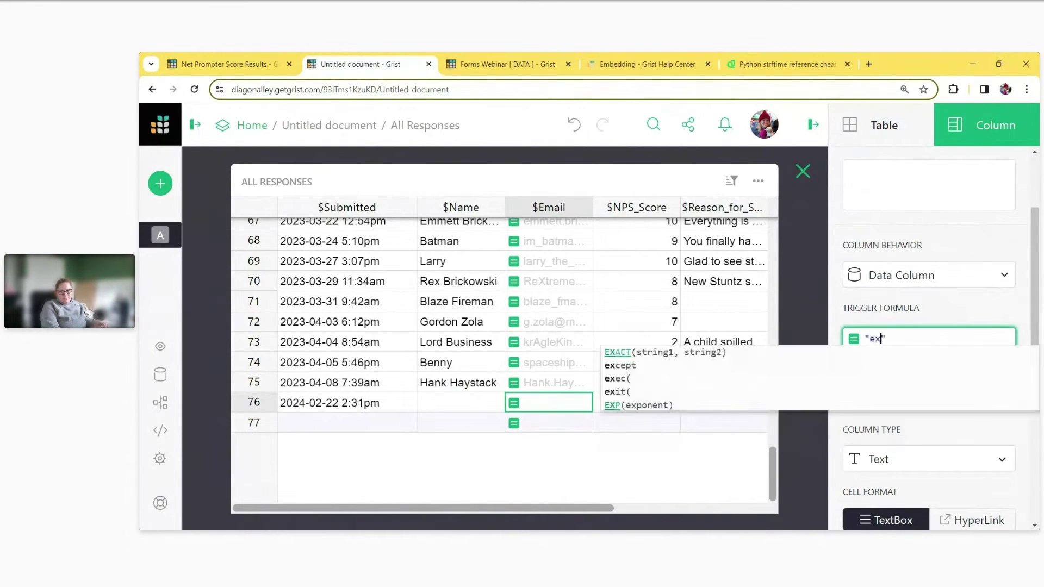
type("ample.com")
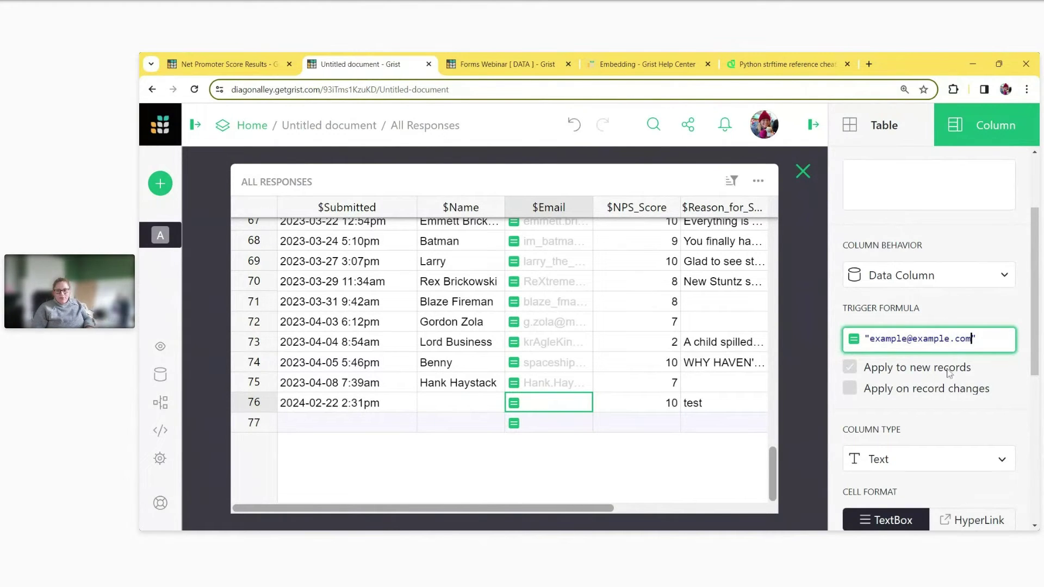
key("Return")
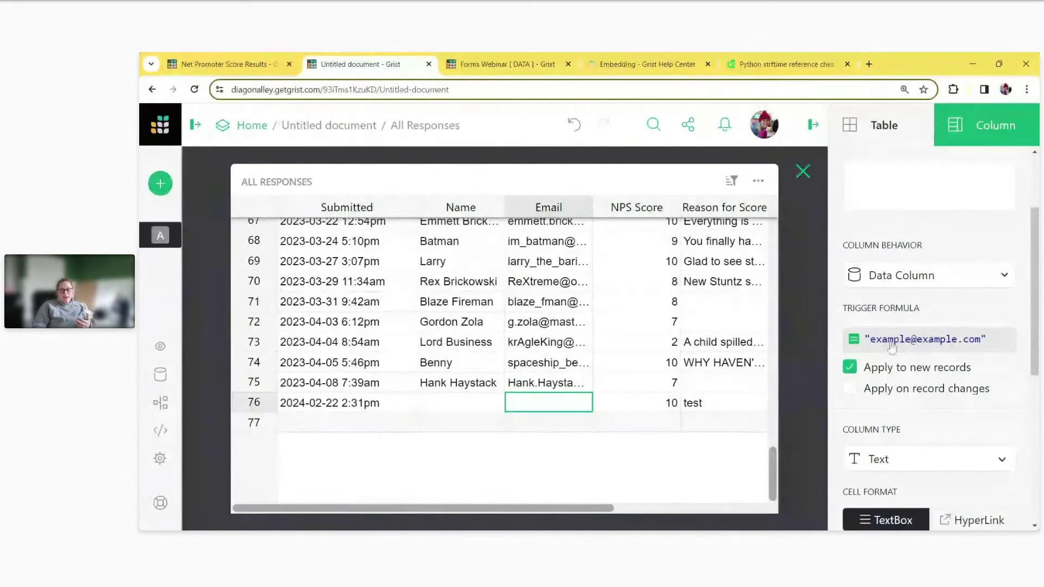
- Test the trigger formula by adding a record with a first name in row 77, and widen the Email column
left_click(440, 429)
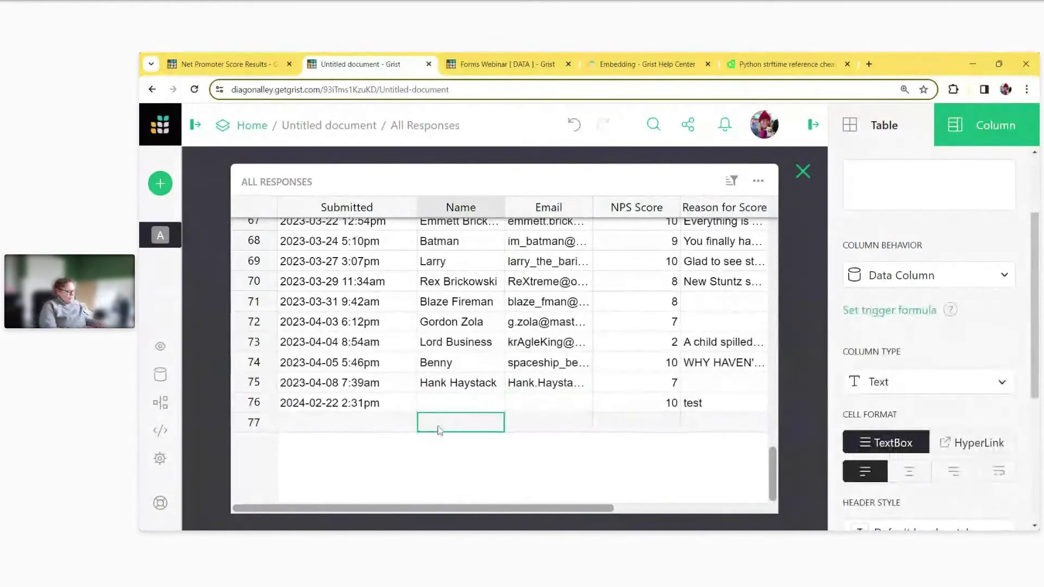
type("Natalie")
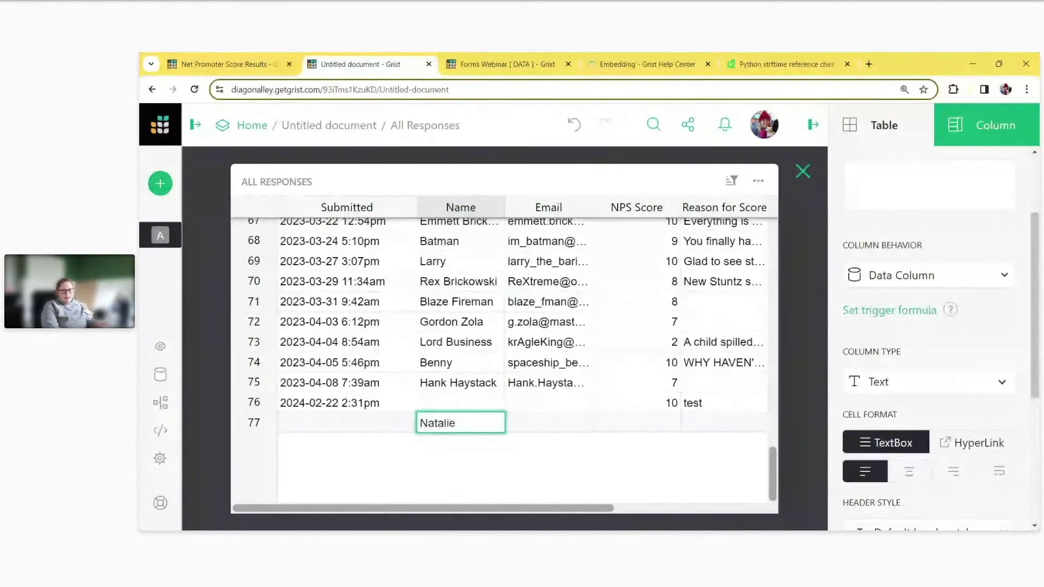
key("Return")
key("Right")
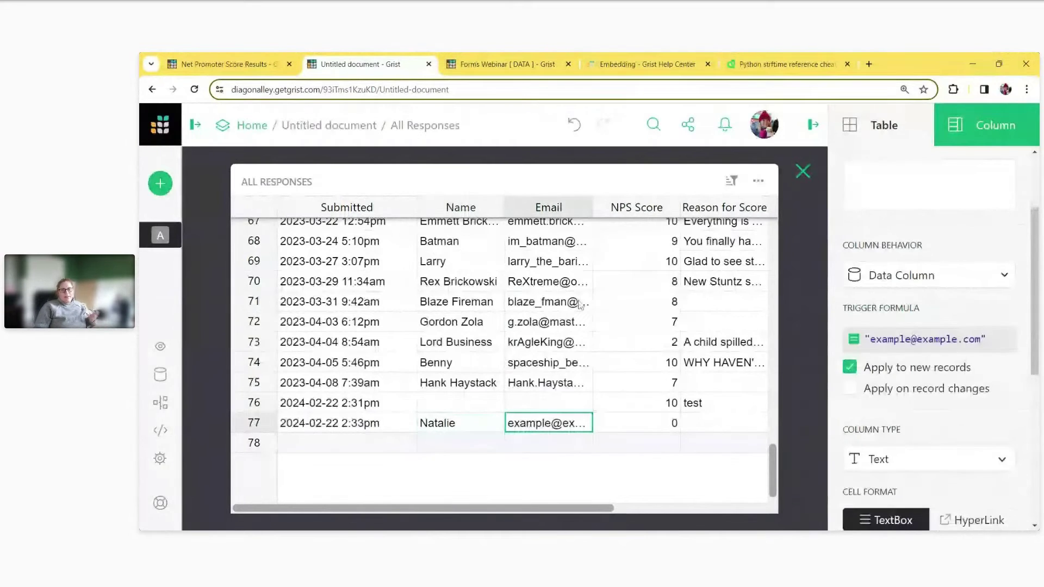
left_click_drag(592, 207, 647, 211)
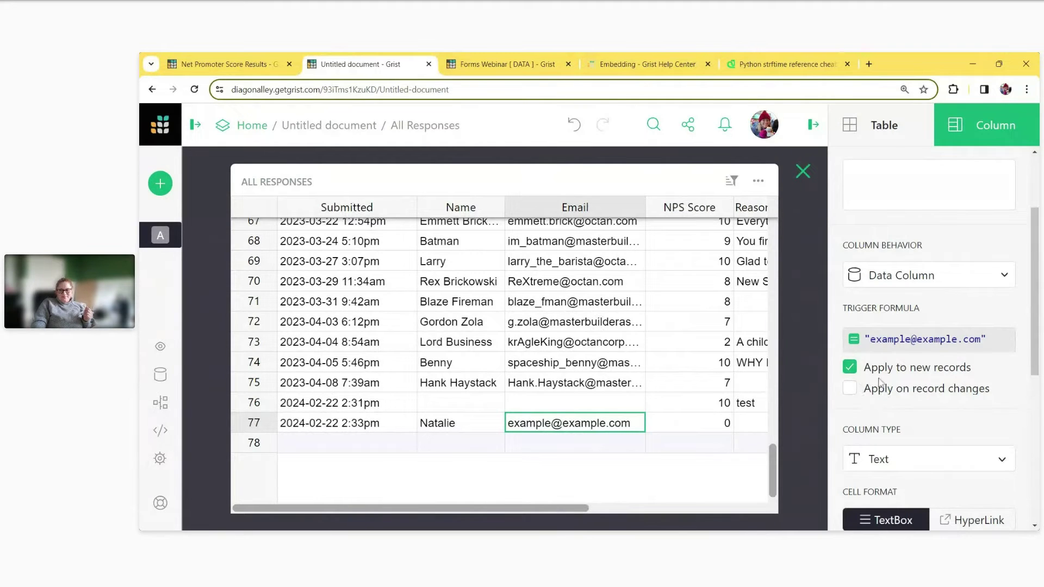
- Turn off the button for submitting another response in the All Responses form's submission settings, and publish the form
left_click(802, 172)
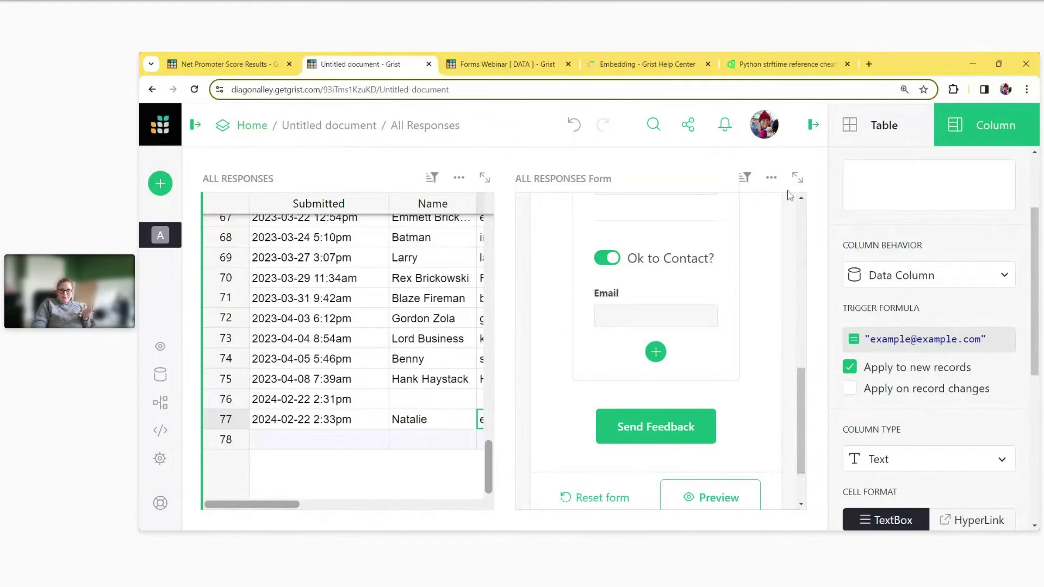
left_click(797, 177)
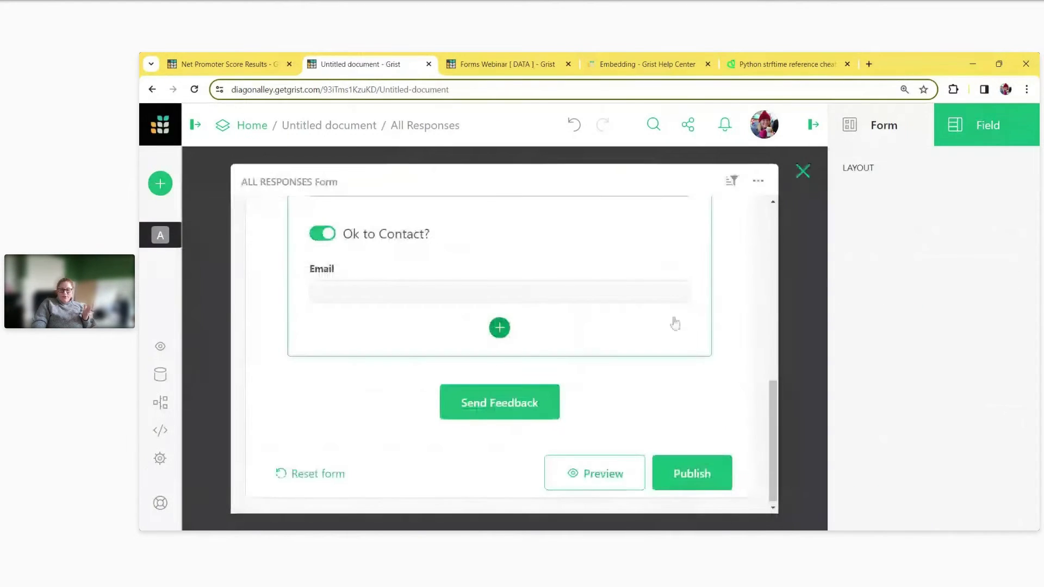
left_click(889, 143)
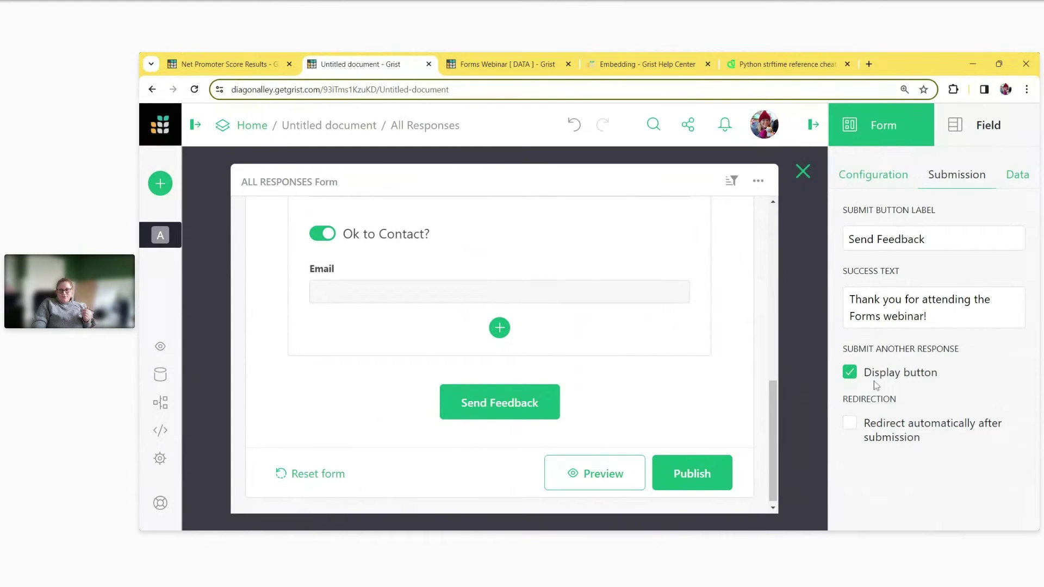
left_click(850, 373)
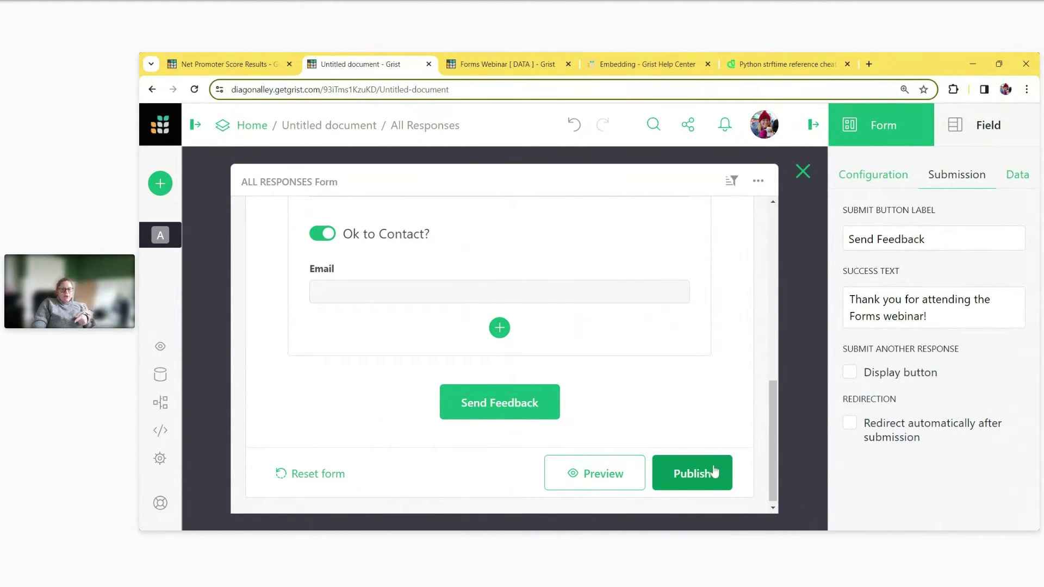
left_click(686, 474)
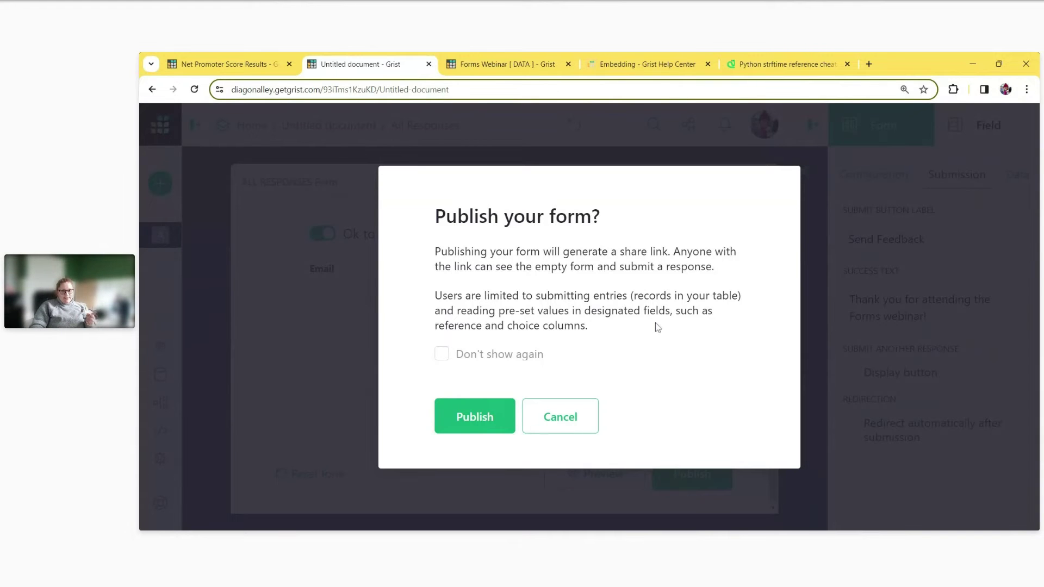
left_click(483, 429)
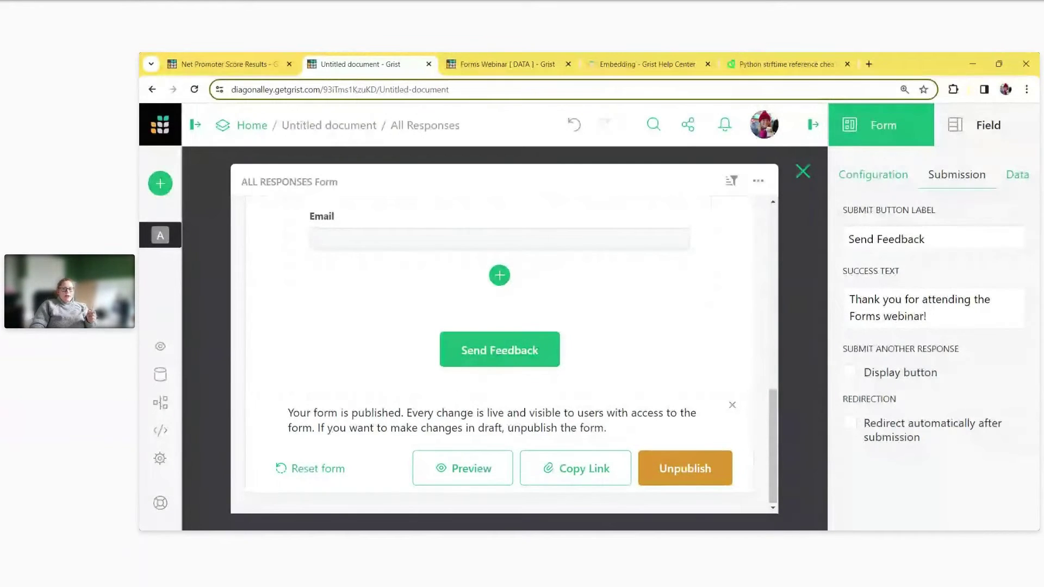
- Hide the Email and Name fields from the published form and copy the form's share link
scroll(611, 412, "up", 2)
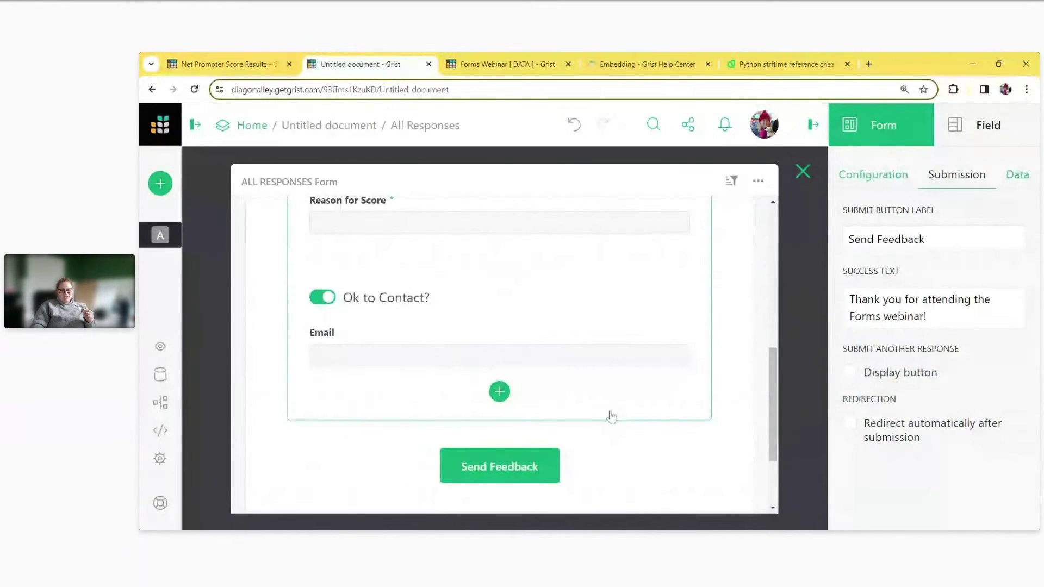
scroll(612, 418, "up", 2)
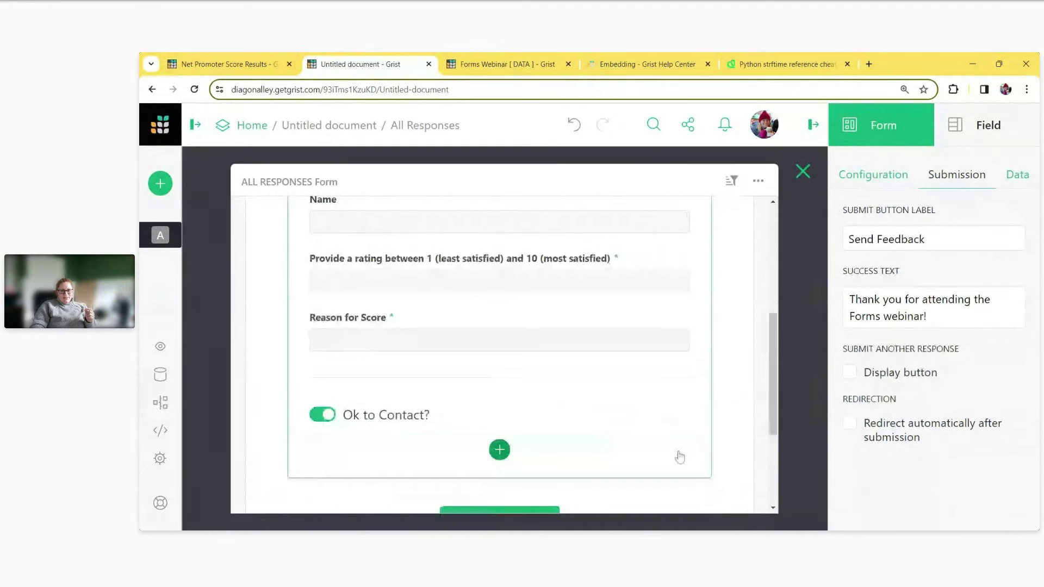
scroll(685, 413, "up", 2)
left_click(680, 319)
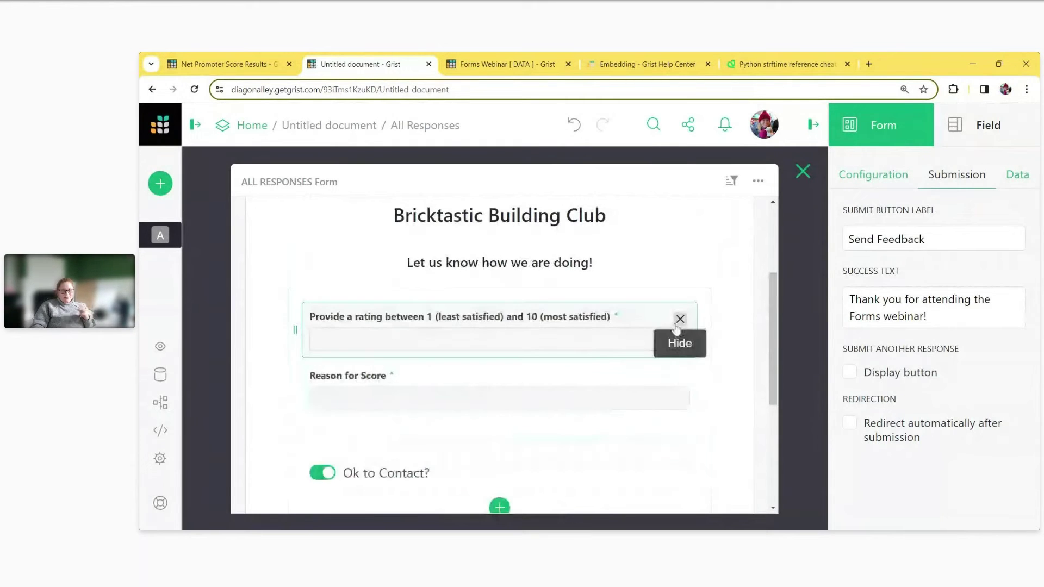
scroll(687, 396, "down", 2)
scroll(675, 372, "down", 2)
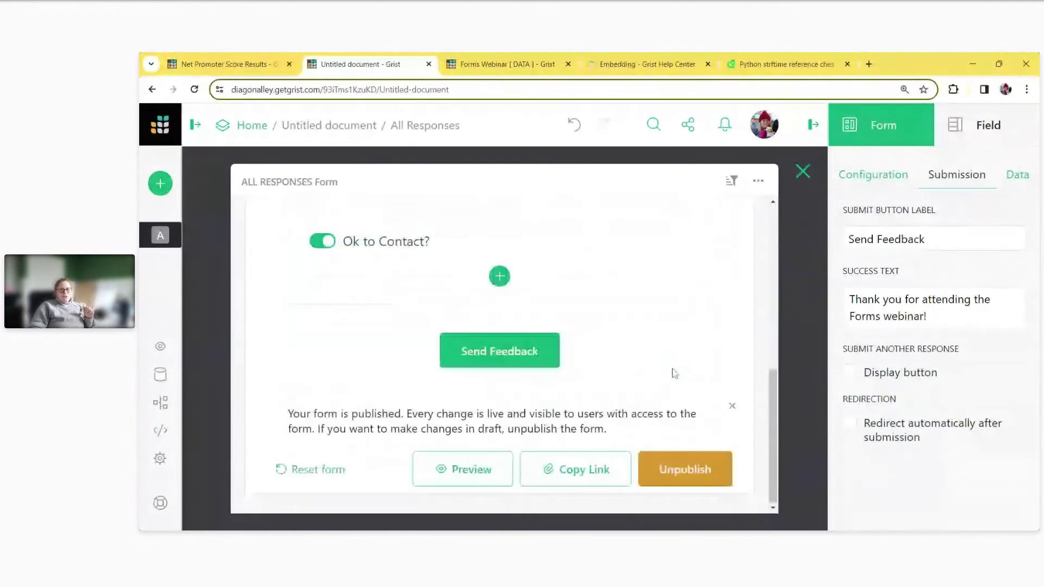
scroll(675, 369, "up", 2)
scroll(674, 369, "down", 2)
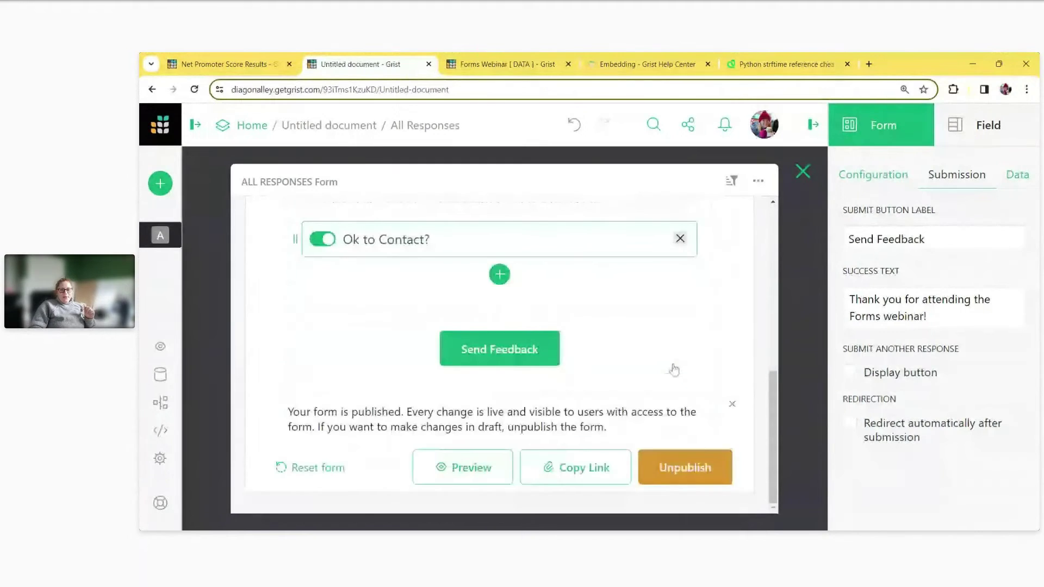
left_click(563, 466)
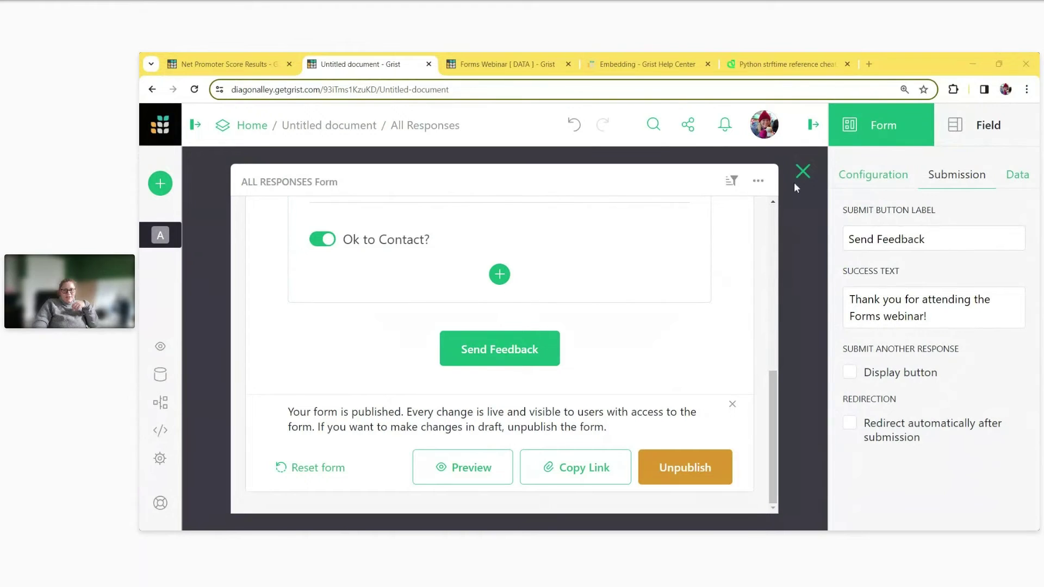
- Close the form's expanded view and collapse the All Responses form widget so the table fills the page
scroll(651, 313, "up", 5)
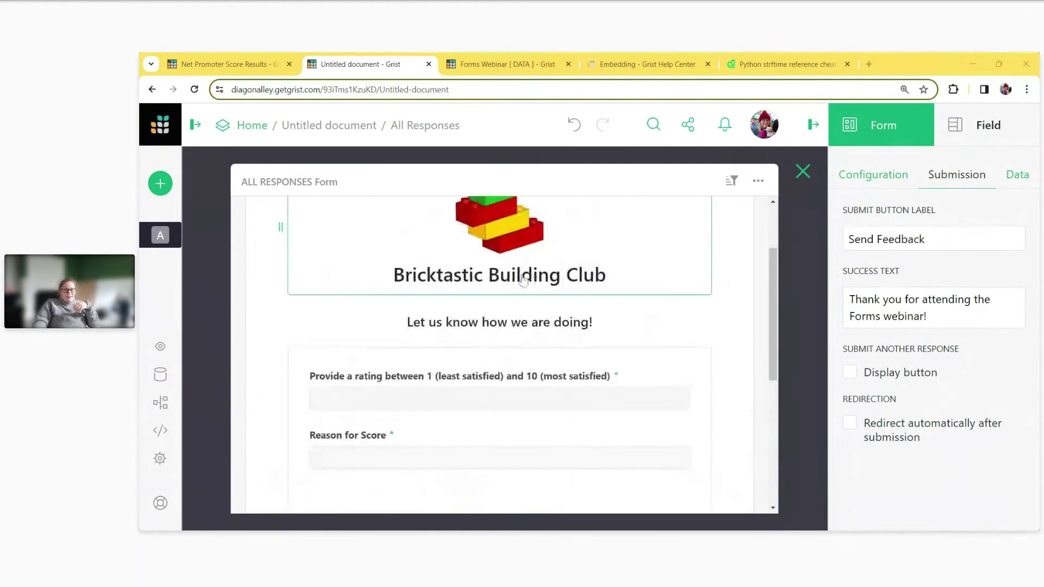
left_click(803, 173)
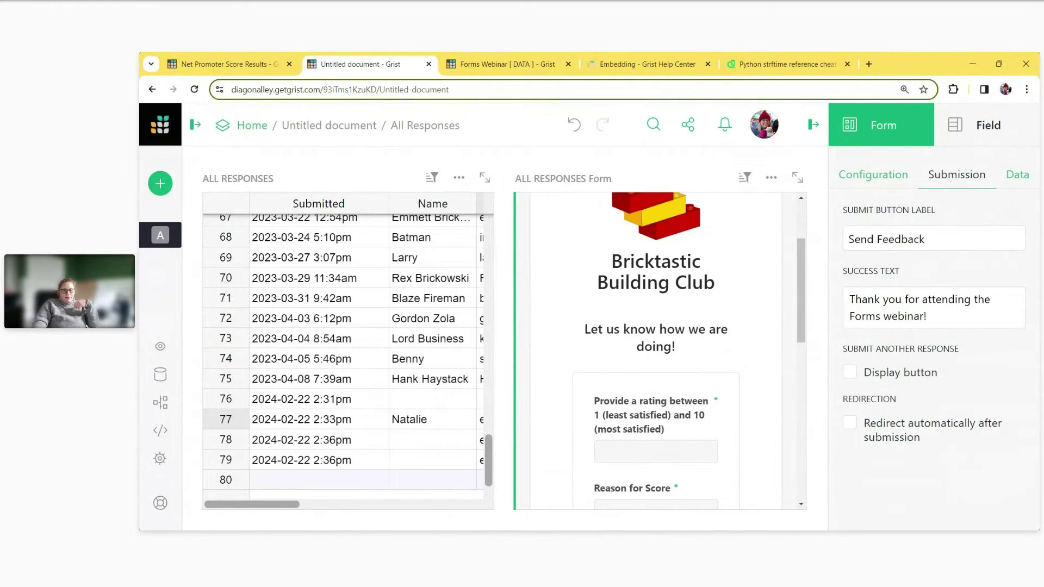
left_click(771, 179)
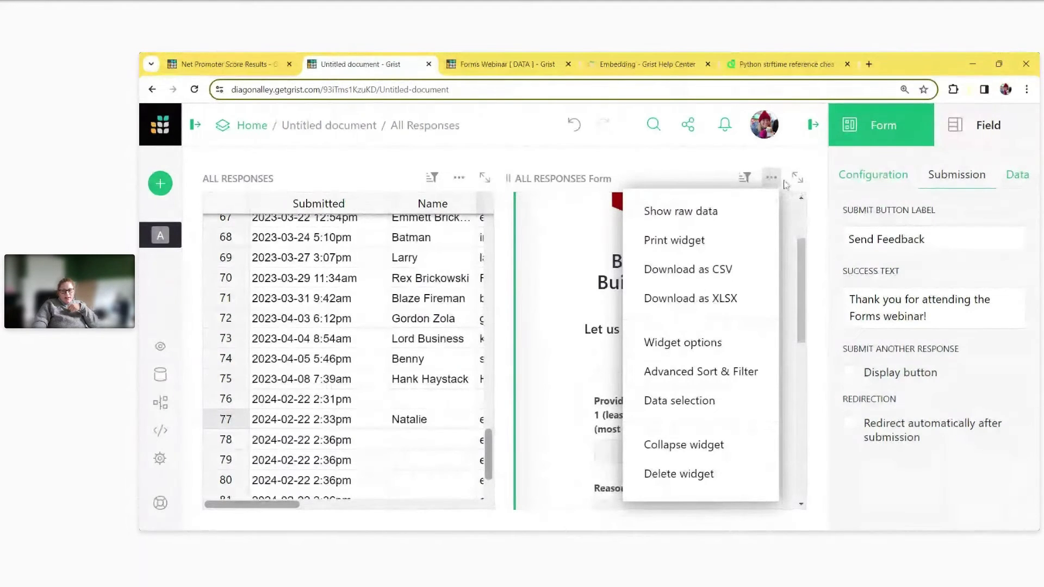
left_click(740, 446)
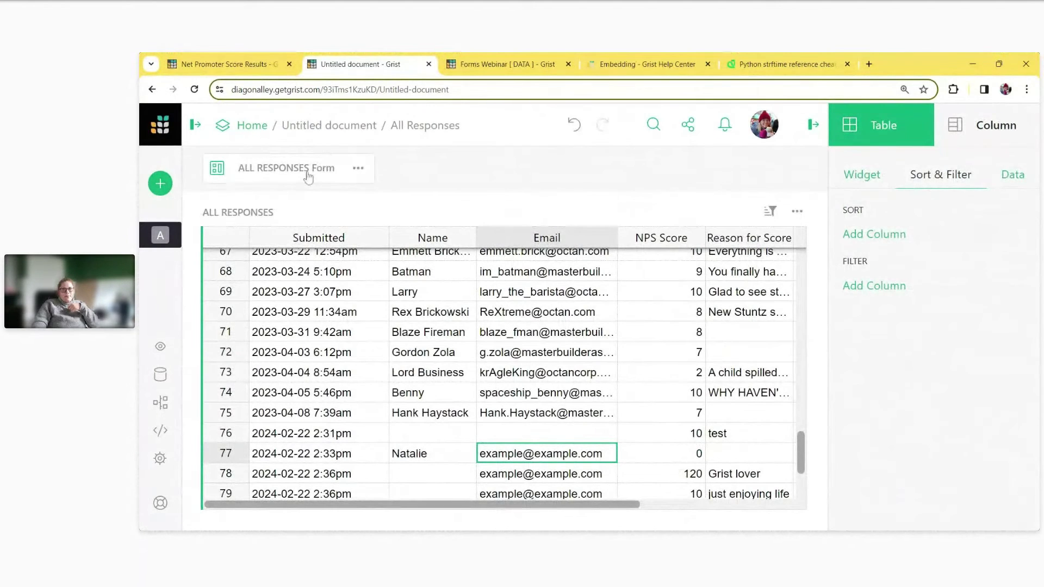
- Review the newest submissions in the All Responses table, widening the Reason for Score column to read the full comments
scroll(634, 321, "down", 1)
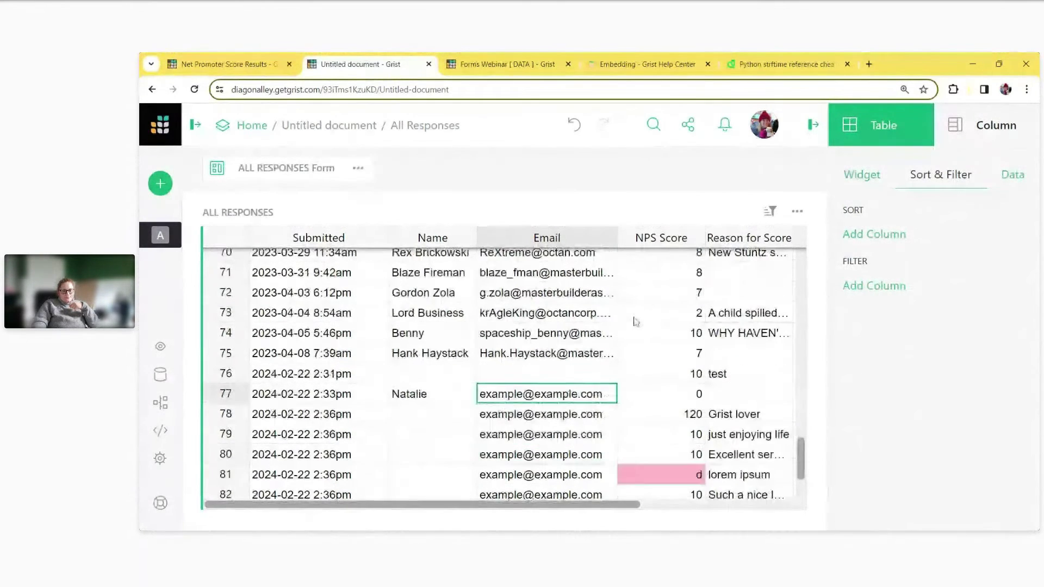
scroll(634, 321, "down", 1)
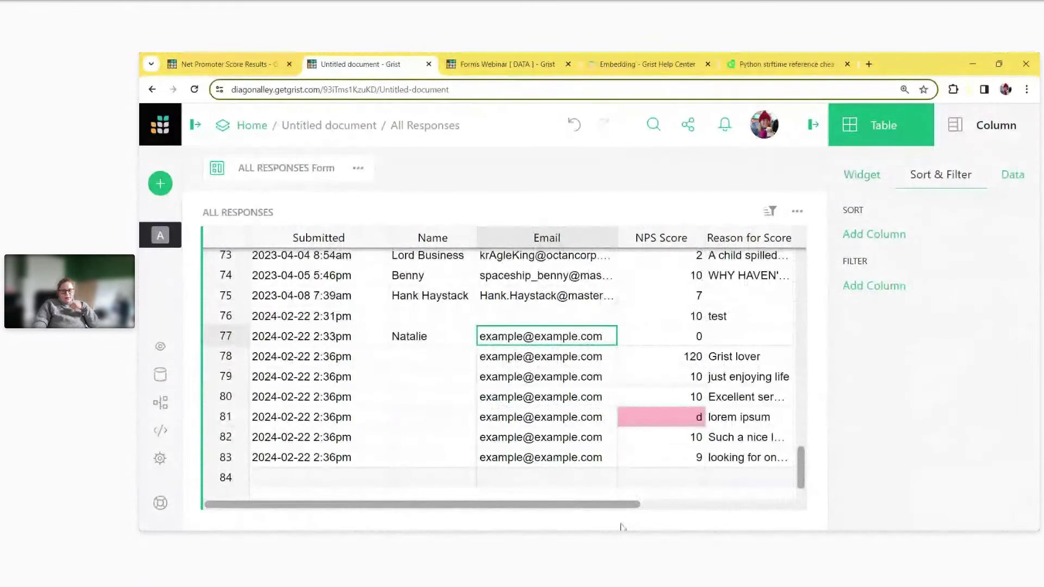
left_click_drag(620, 516, 666, 507)
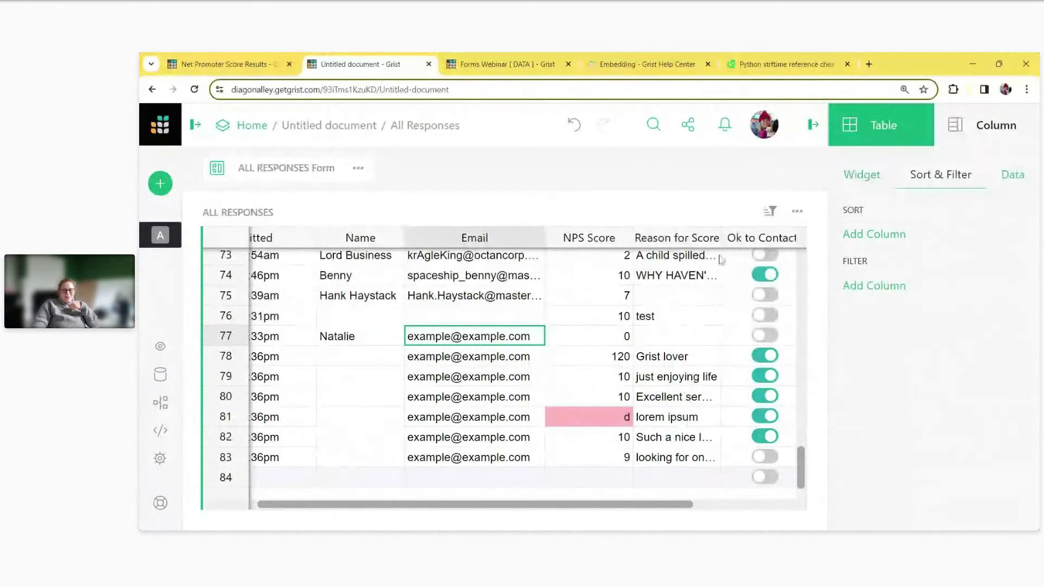
left_click_drag(721, 239, 840, 240)
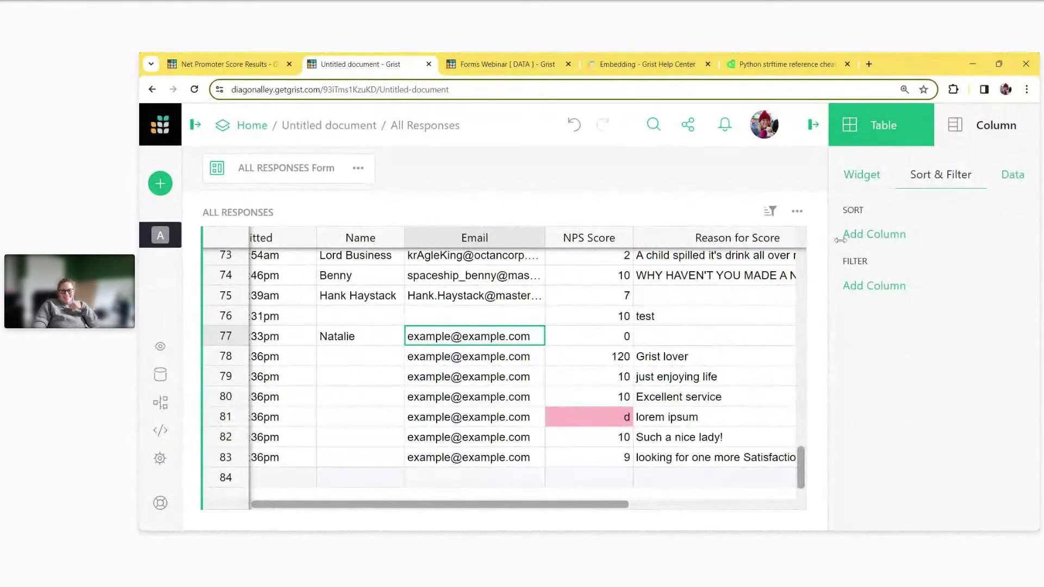
left_click_drag(602, 504, 503, 512)
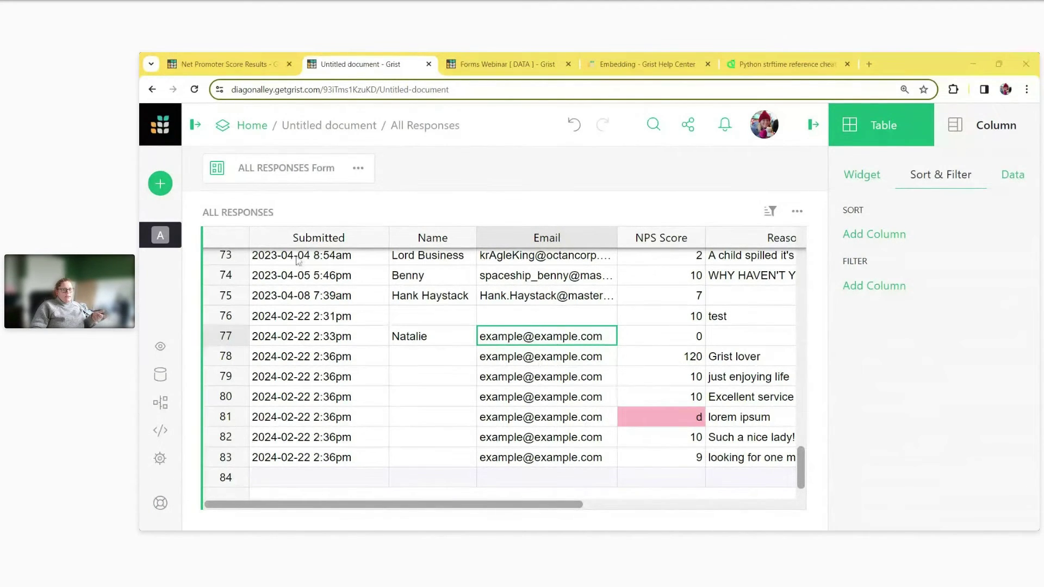
- Insert a new column between Submitted and Name in the All Responses table and label it Month
left_click(308, 237)
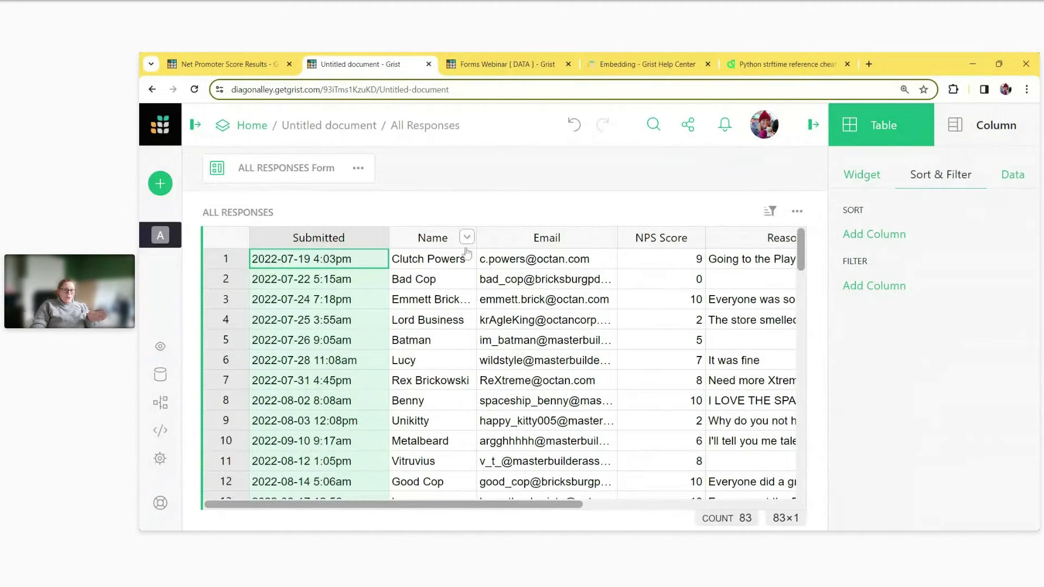
right_click(422, 245)
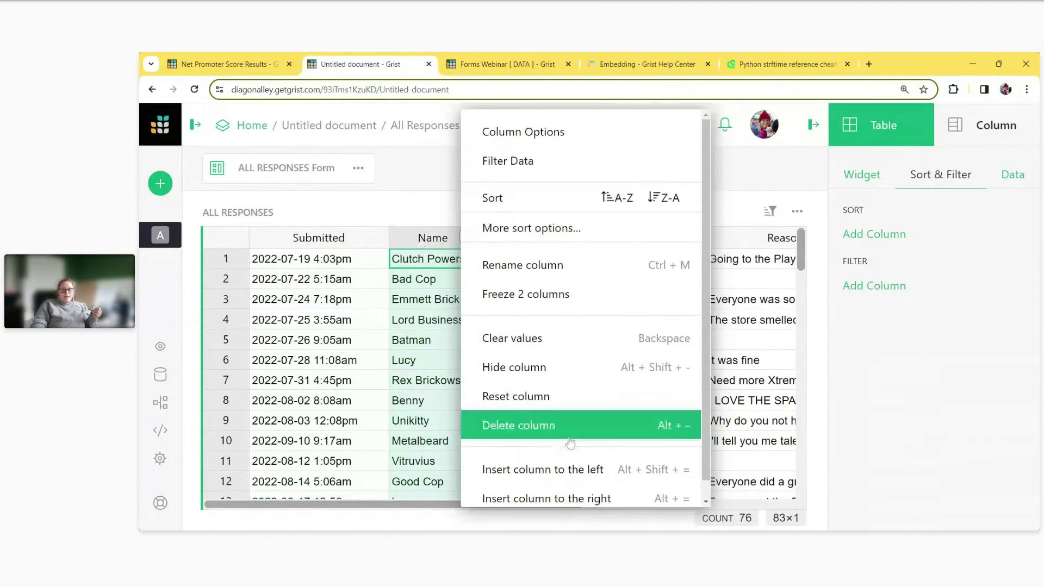
left_click(565, 469)
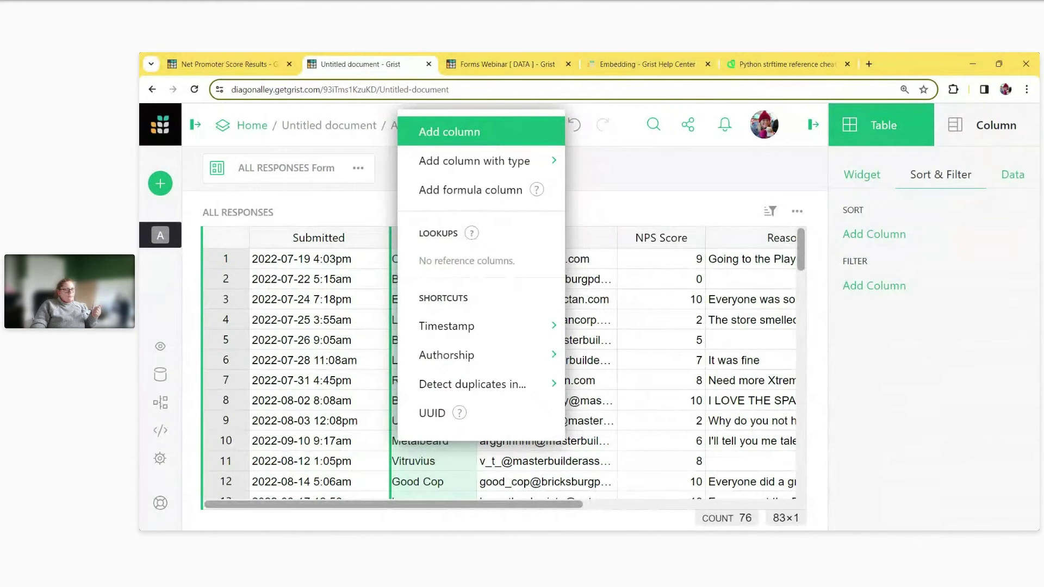
key("Down")
key("Return")
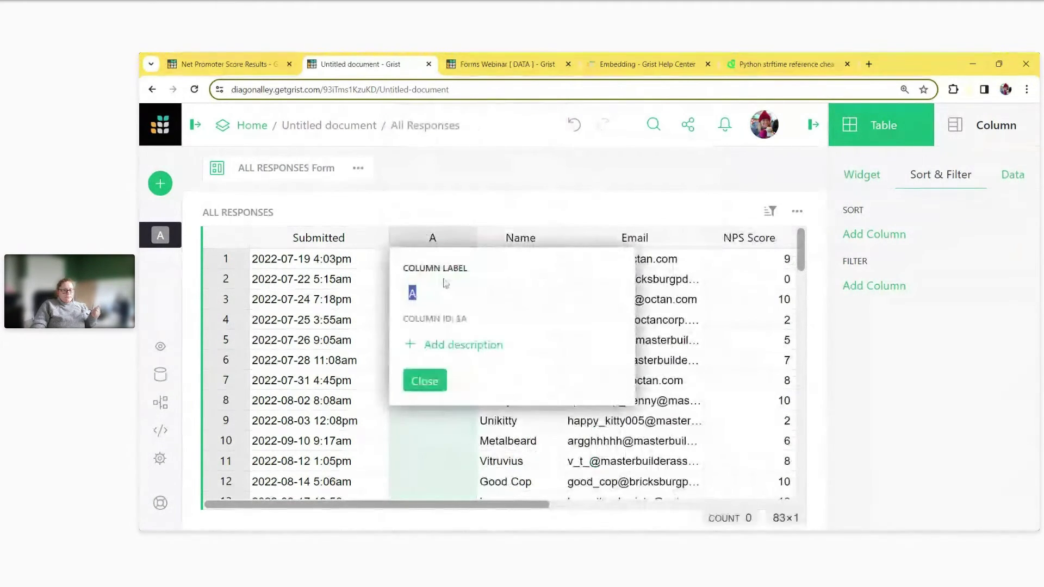
type("mONTHY")
key("Return")
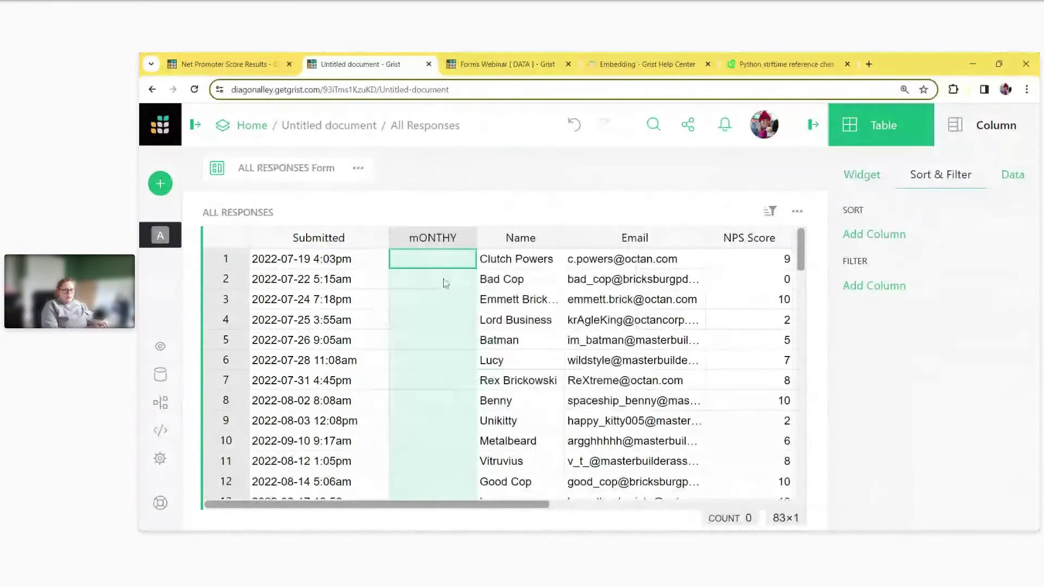
double_click(444, 244)
type("Month")
key("Return")
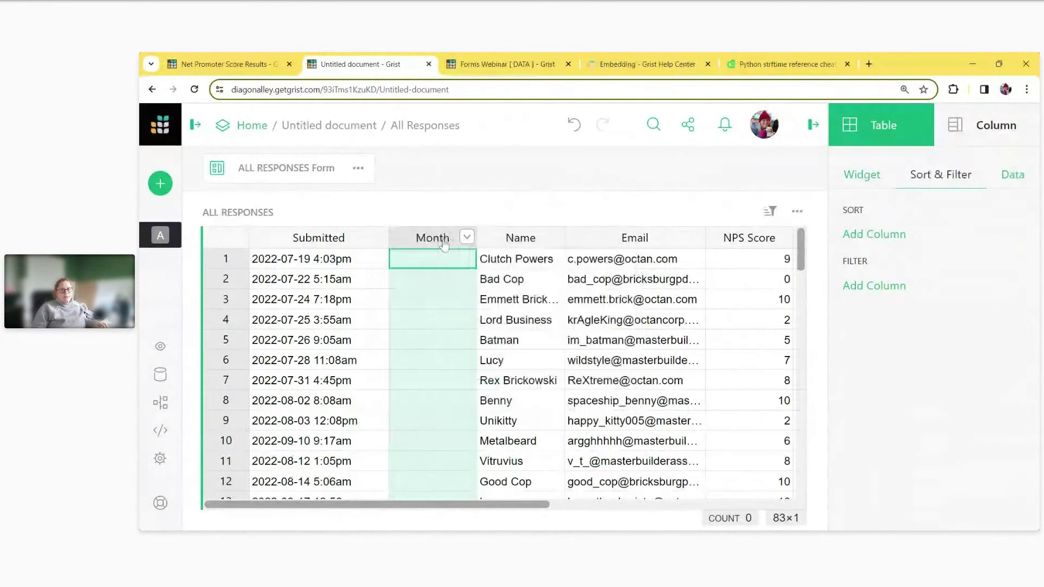
- Insert a new column between Month and Name in the All Responses table and label it Year
left_click(554, 237)
left_click(601, 464)
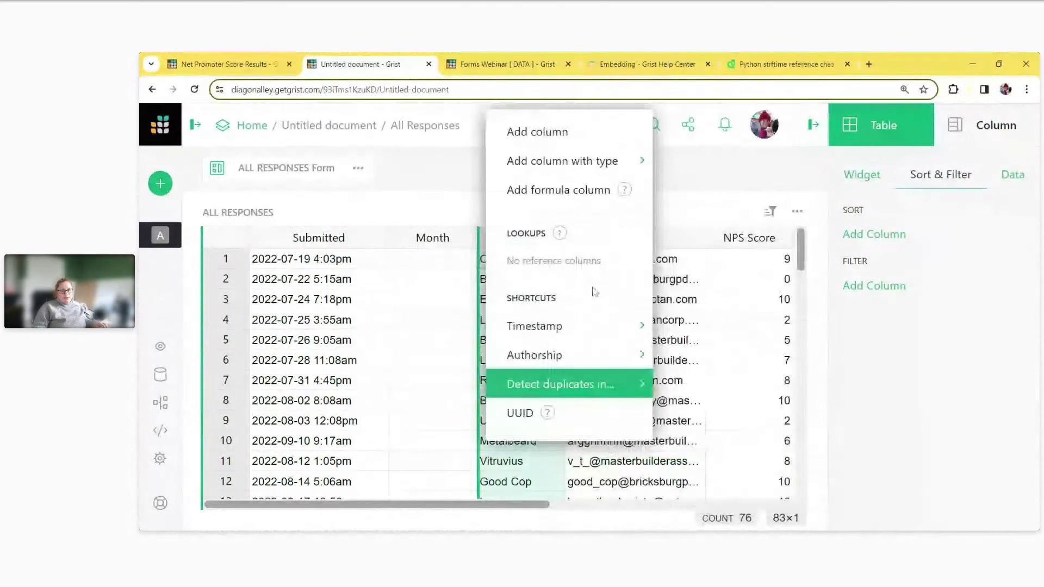
left_click(568, 140)
type("Year")
key("Return")
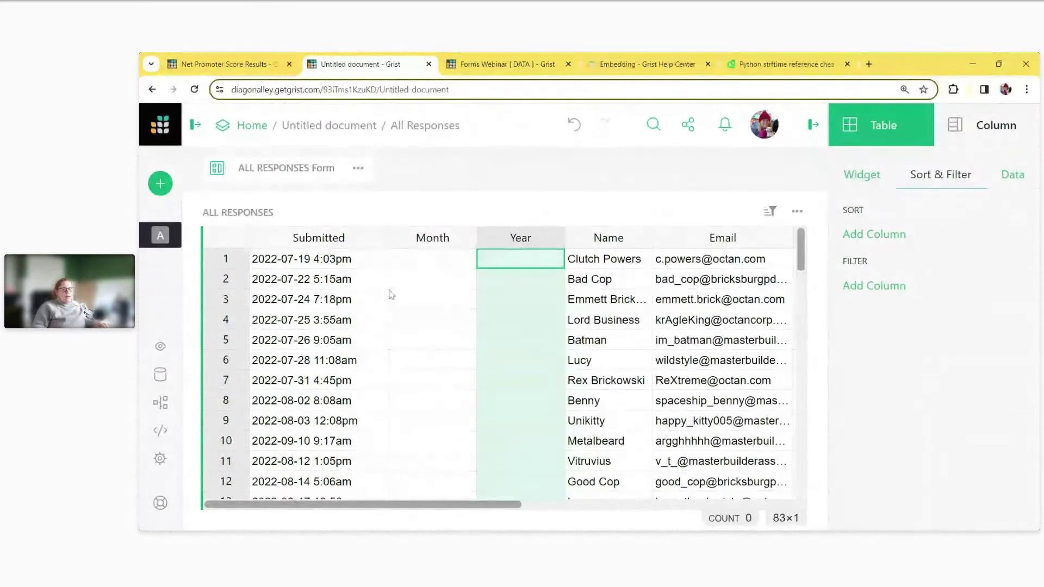
- Fill the Month column with the formula $Submitted.month
left_click(432, 265)
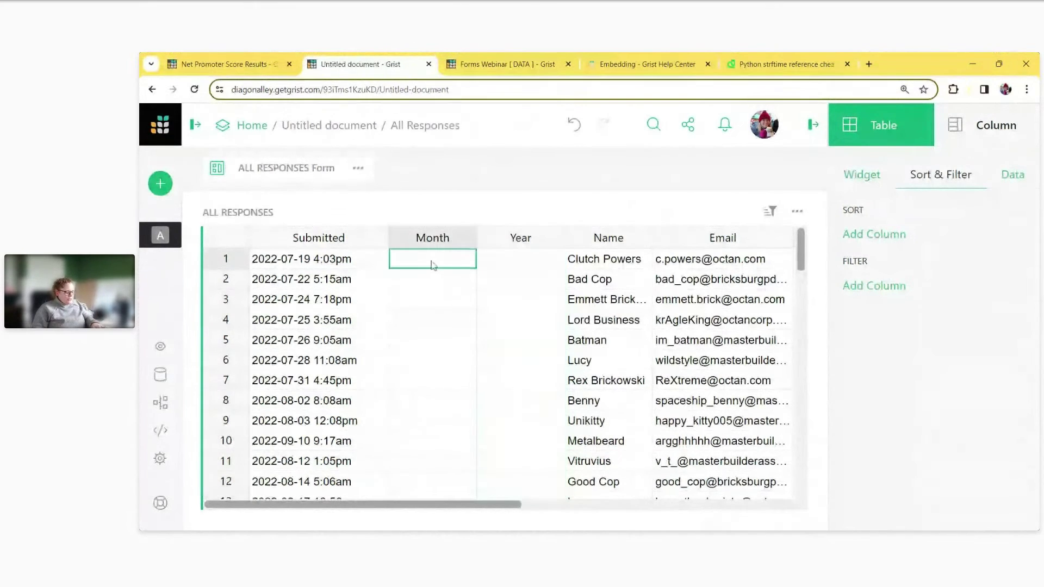
key("equal")
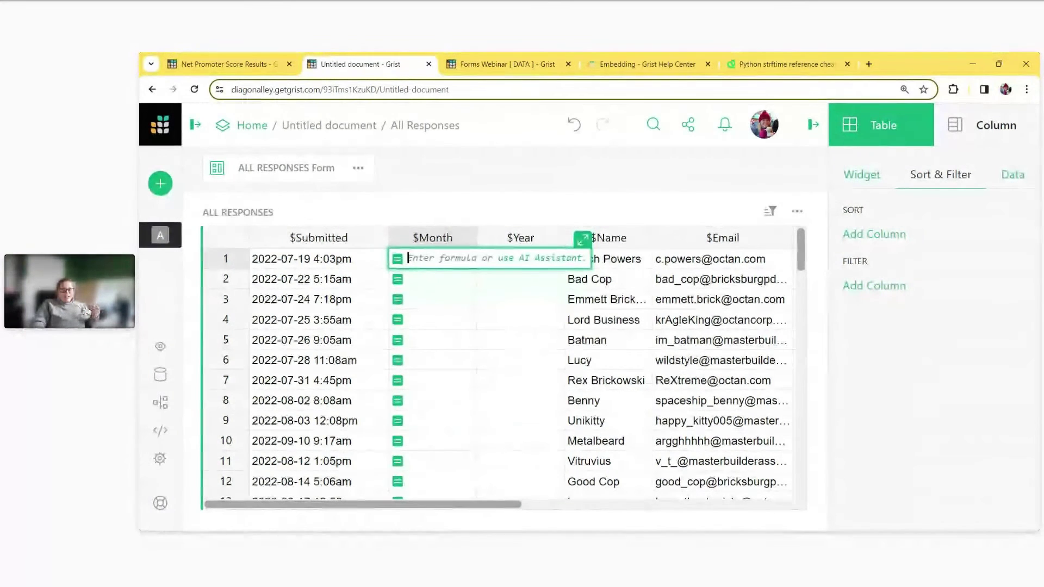
left_click(330, 272)
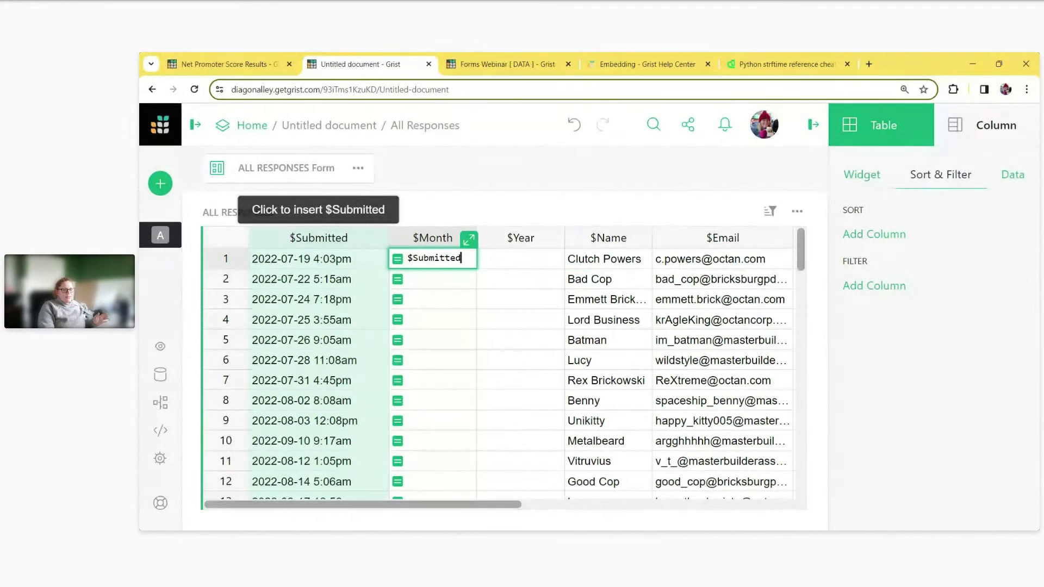
type(".")
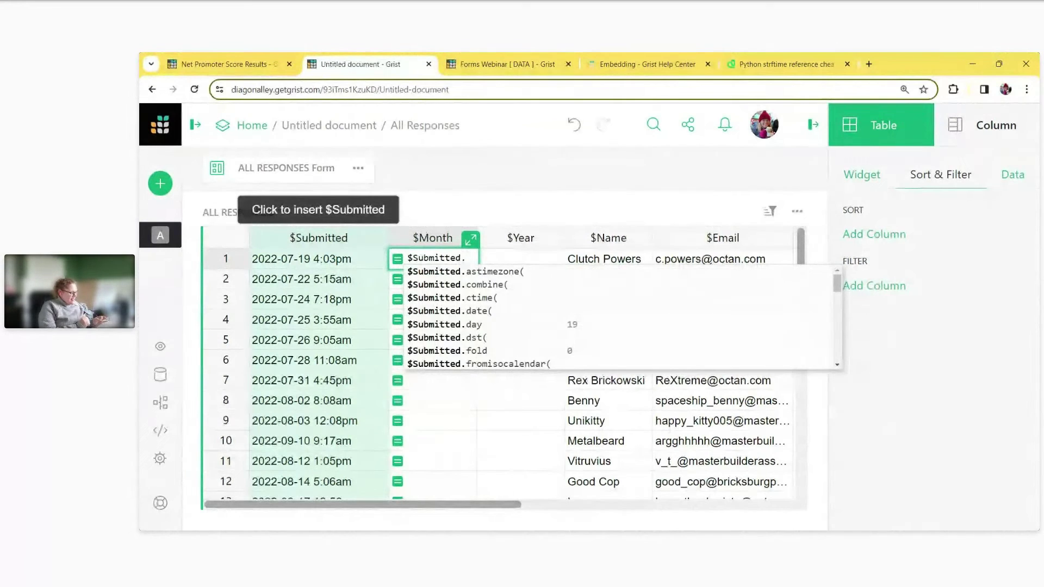
type("month")
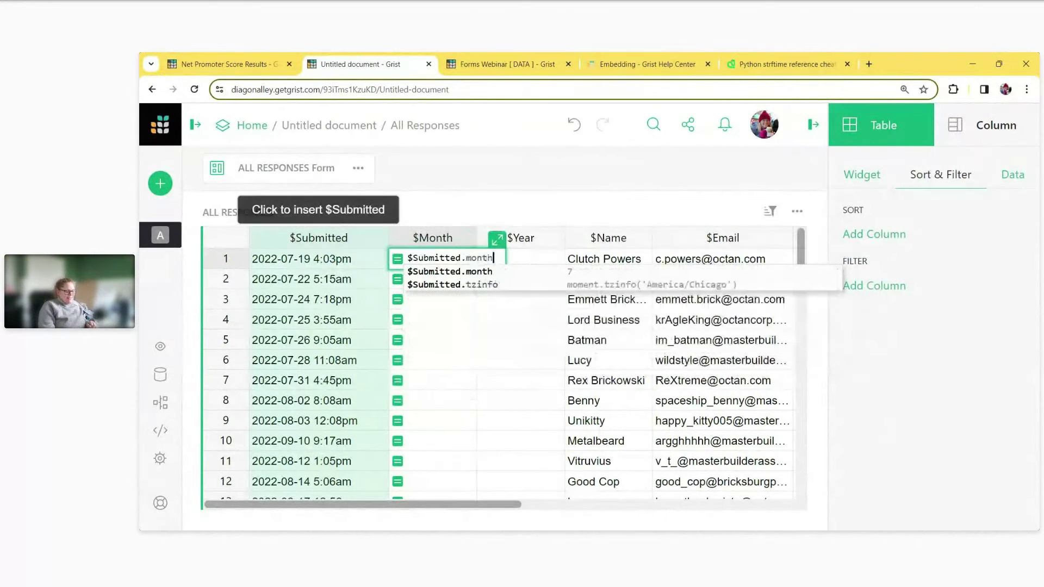
key("Escape")
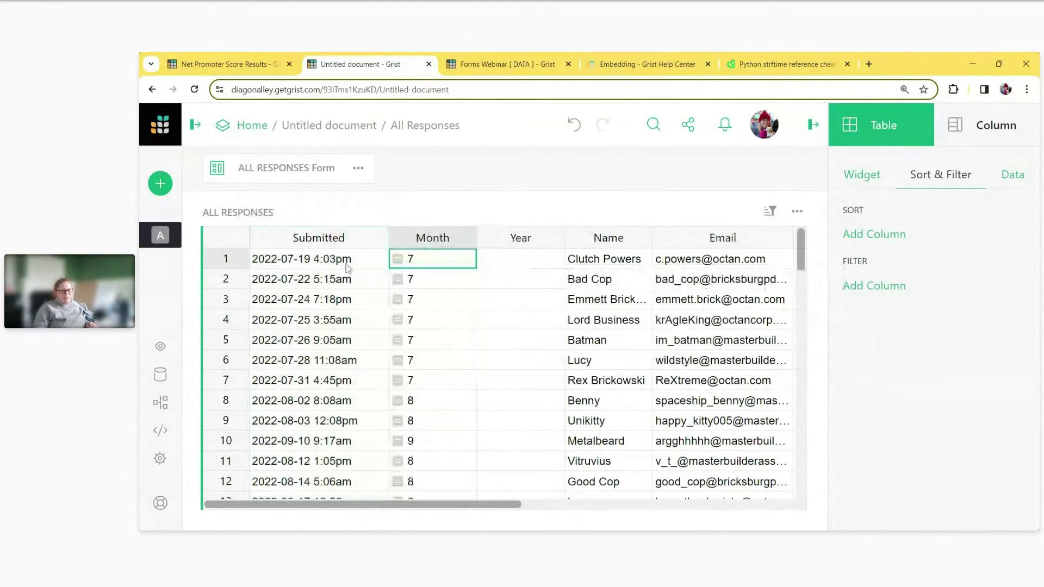
- Fill the Year column with the formula $Submitted.year and narrow the Month and Year columns
double_click(521, 263)
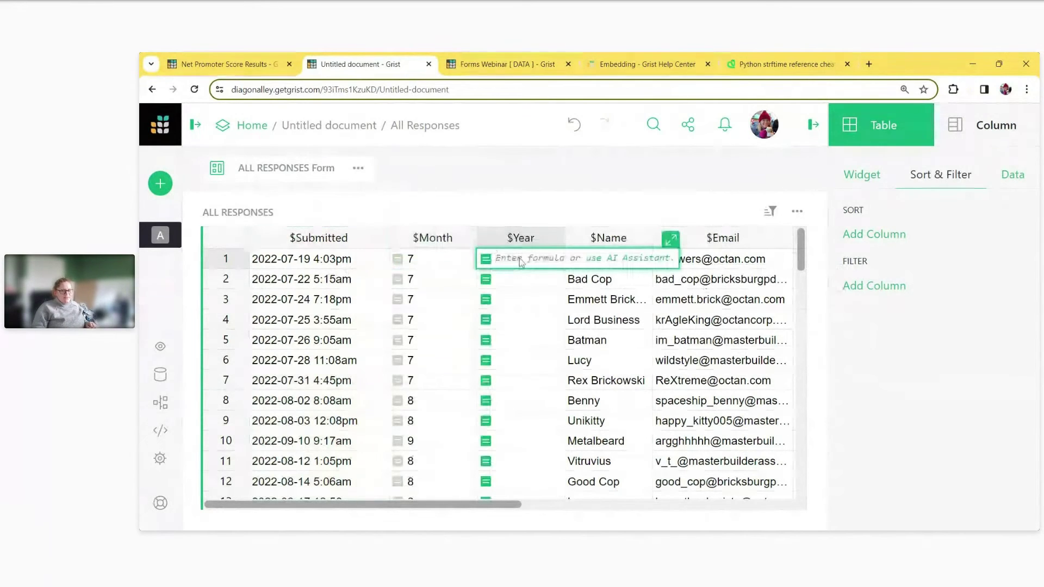
left_click(358, 274)
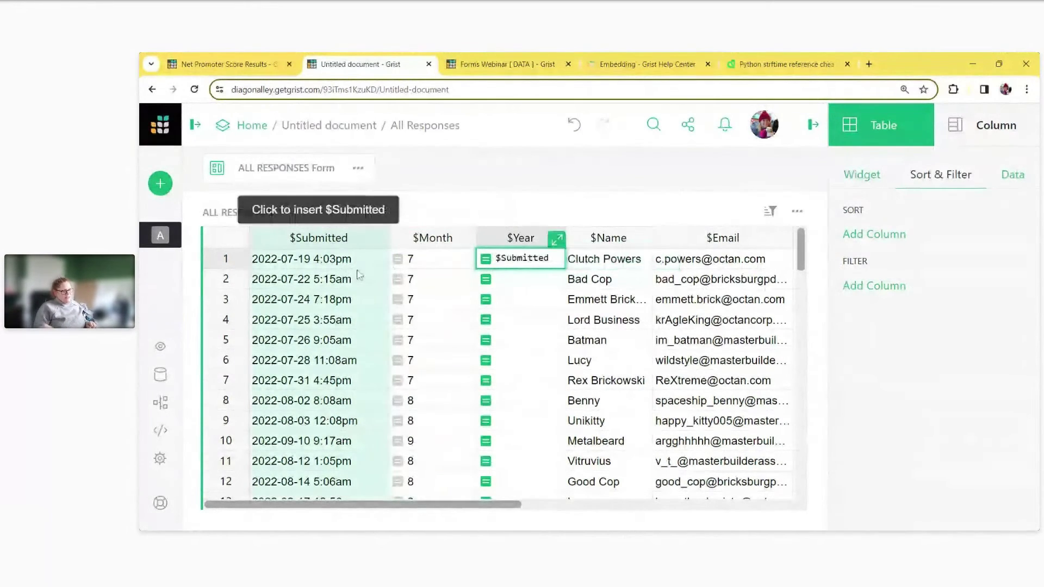
type(".")
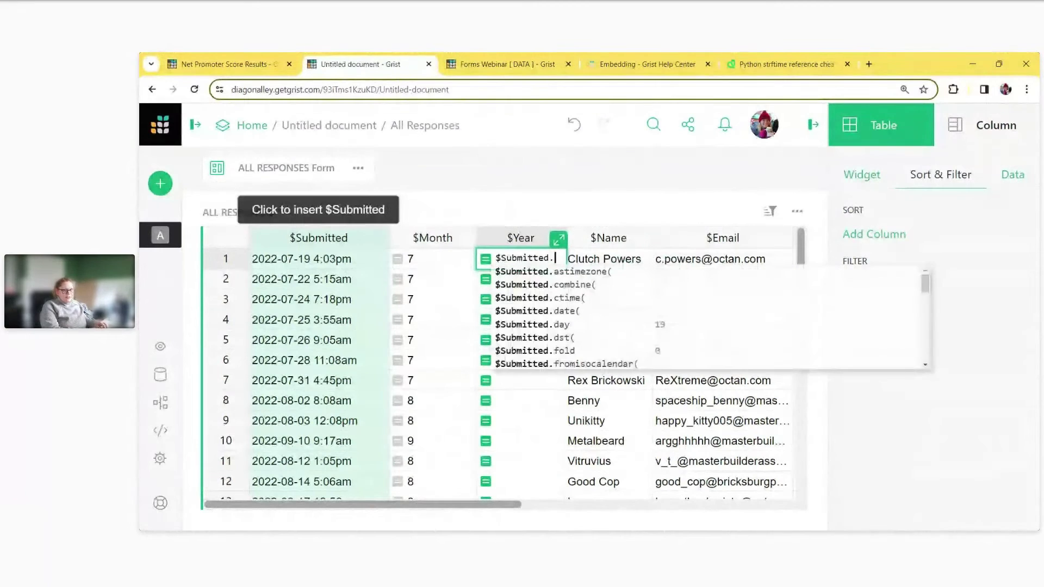
type("year")
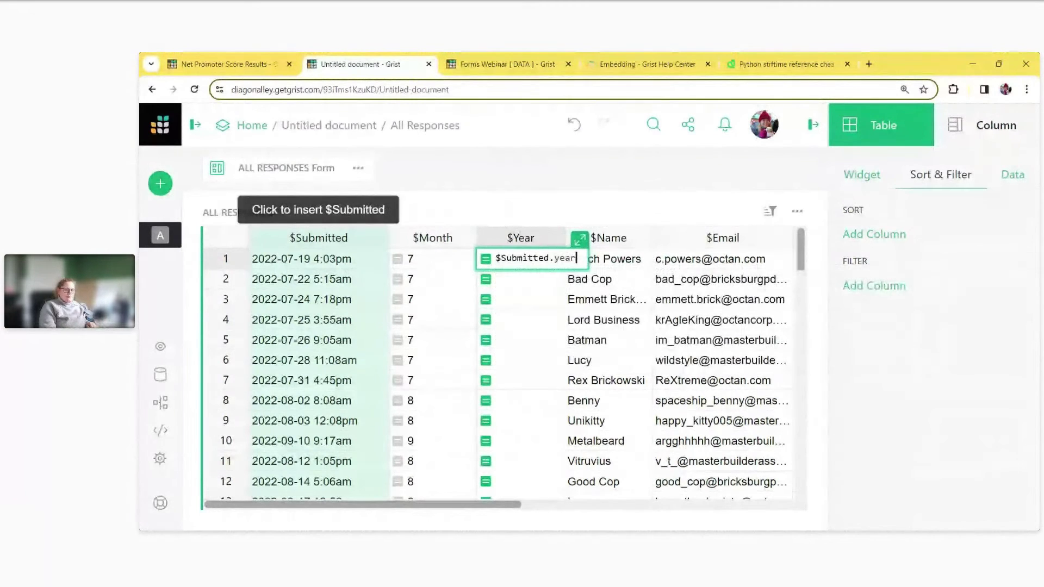
key("Return")
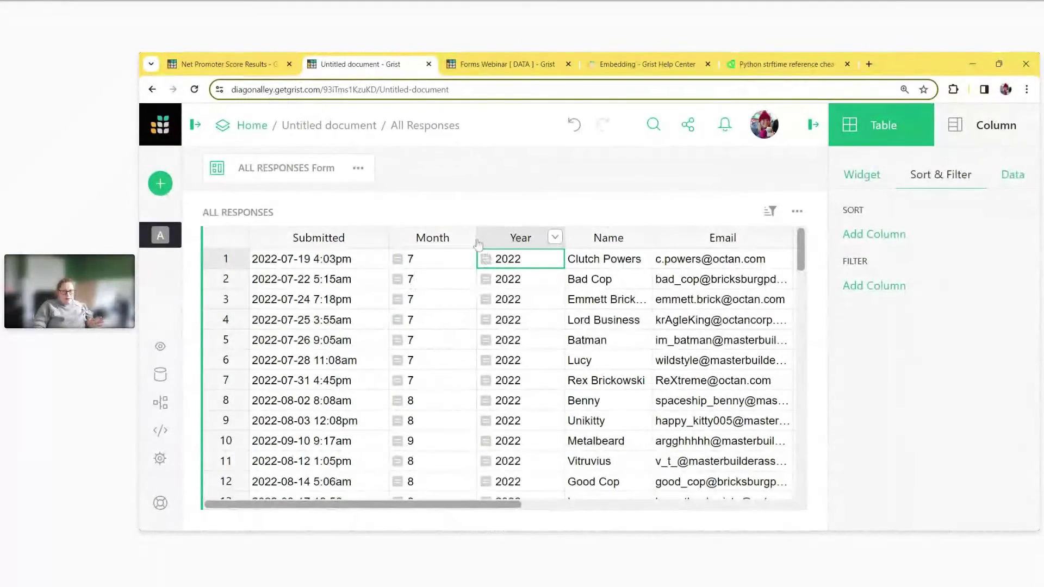
left_click_drag(476, 243, 441, 243)
left_click_drag(528, 243, 506, 245)
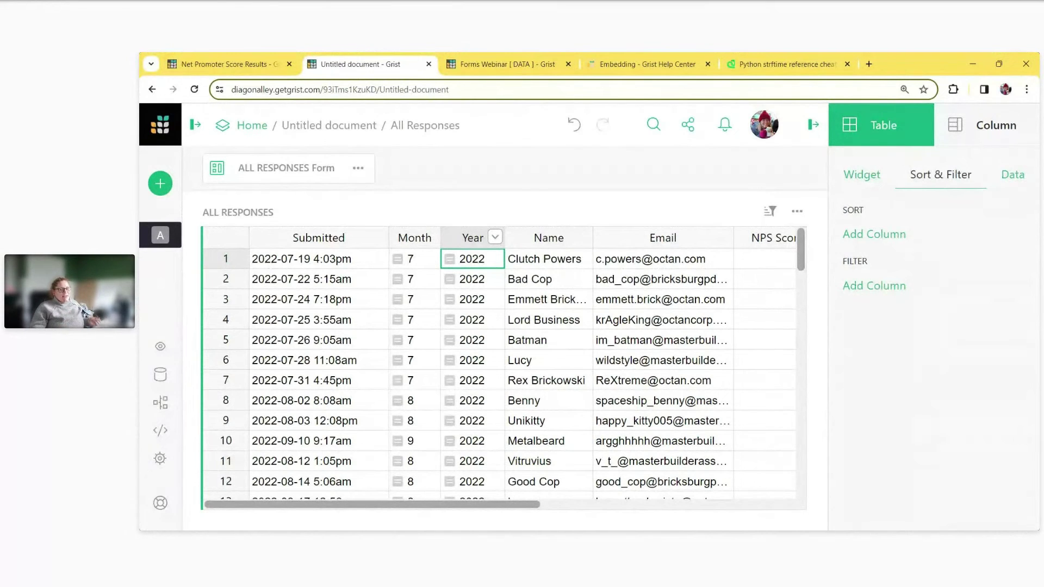
- Insert a column between Submitted and Month, labelled Month / Year, with the column description Label
left_click(416, 248)
right_click(417, 251)
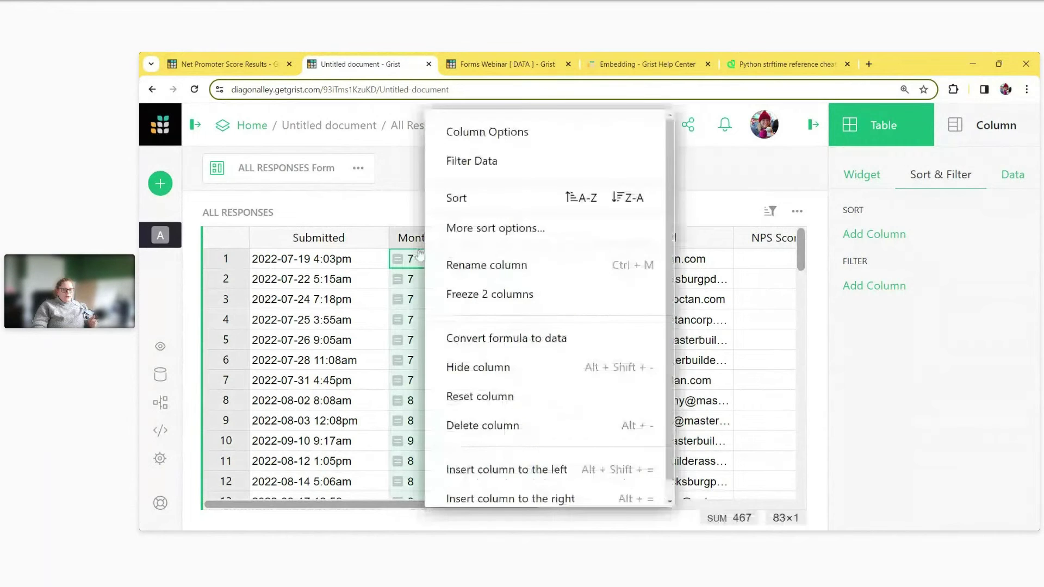
left_click(522, 450)
left_click(485, 130)
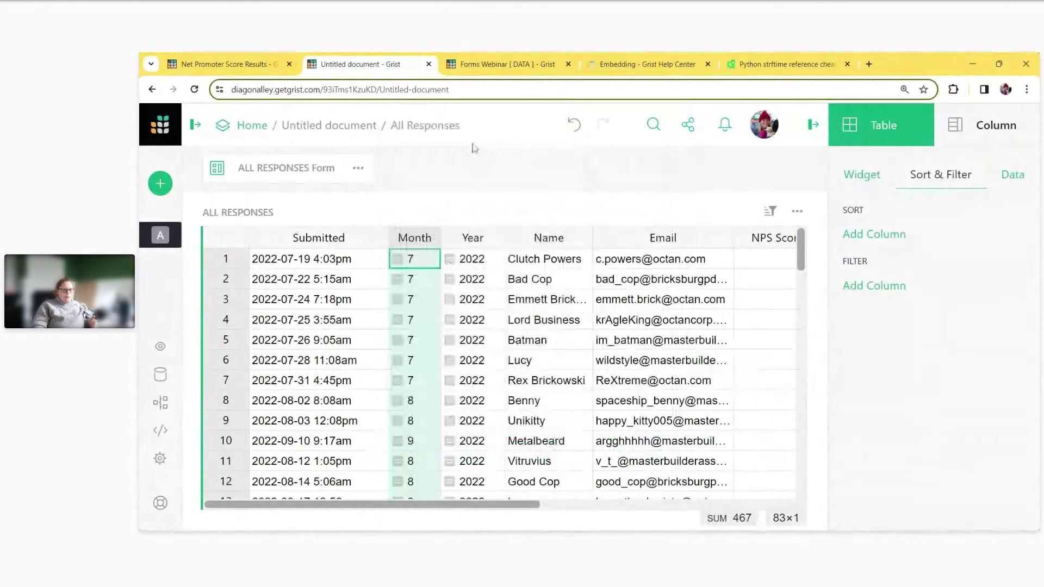
type("Month / Year")
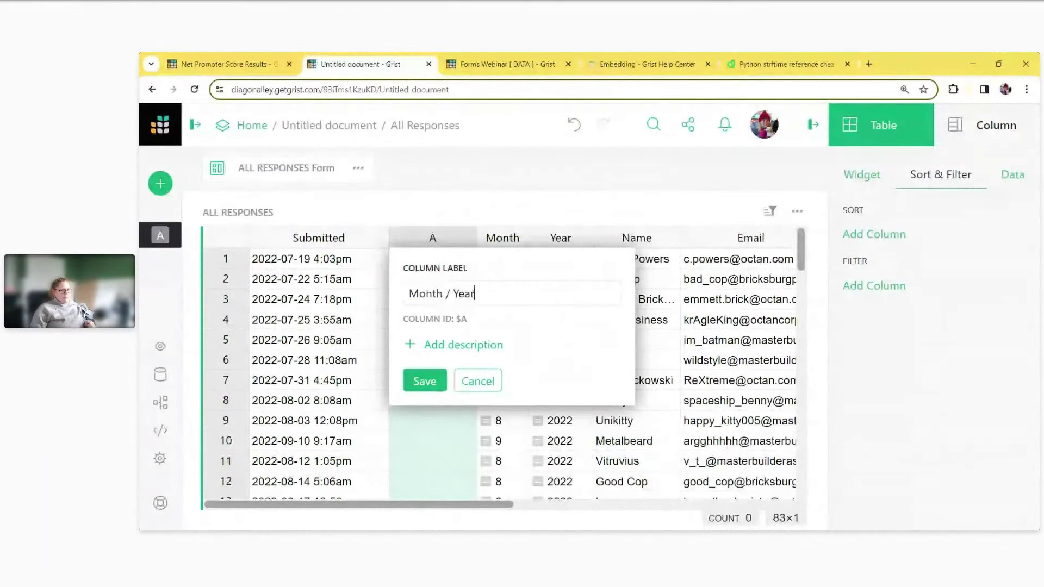
left_click(492, 346)
type("La")
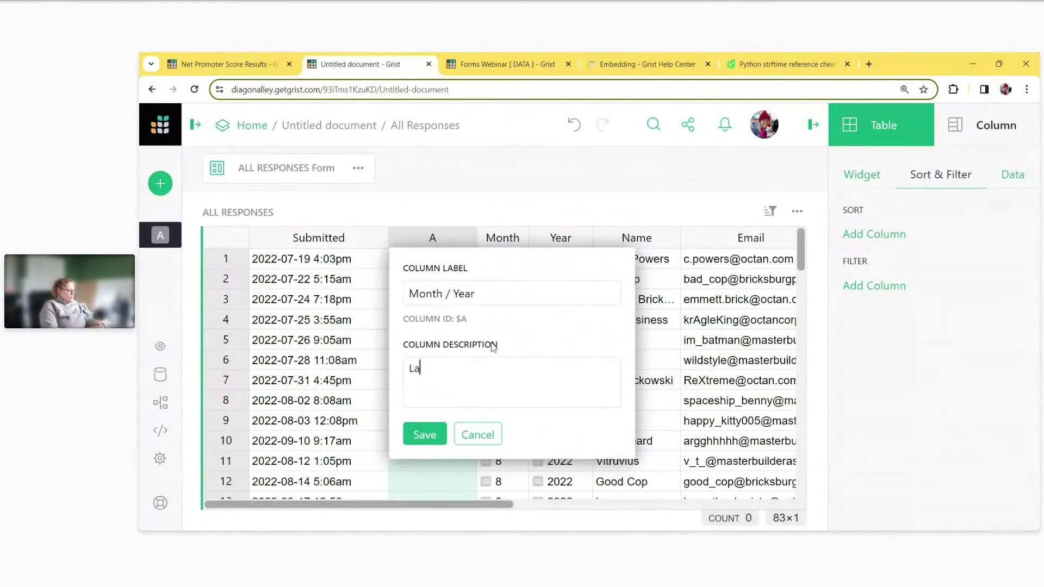
type("bel")
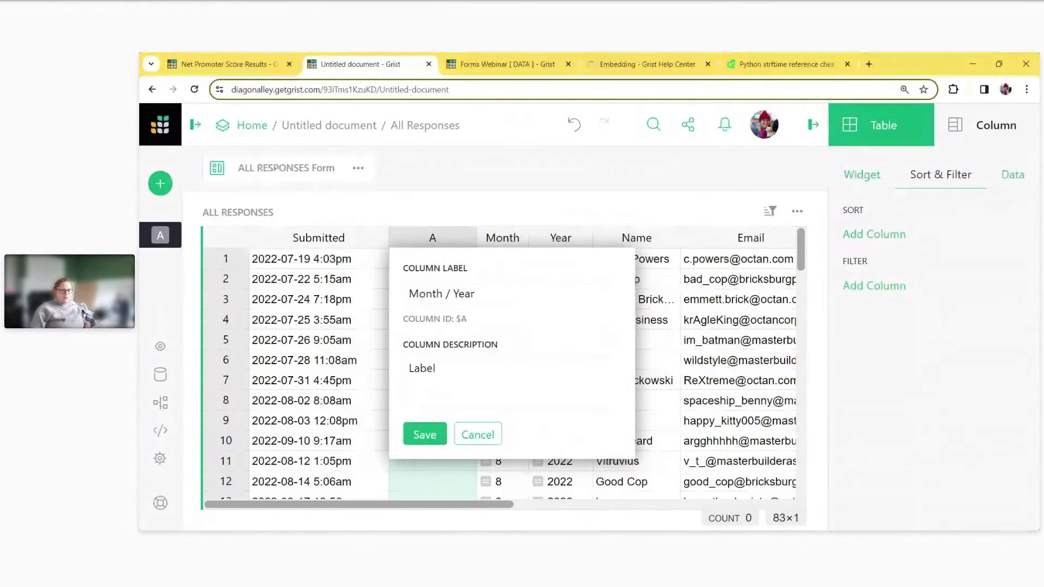
left_click(432, 436)
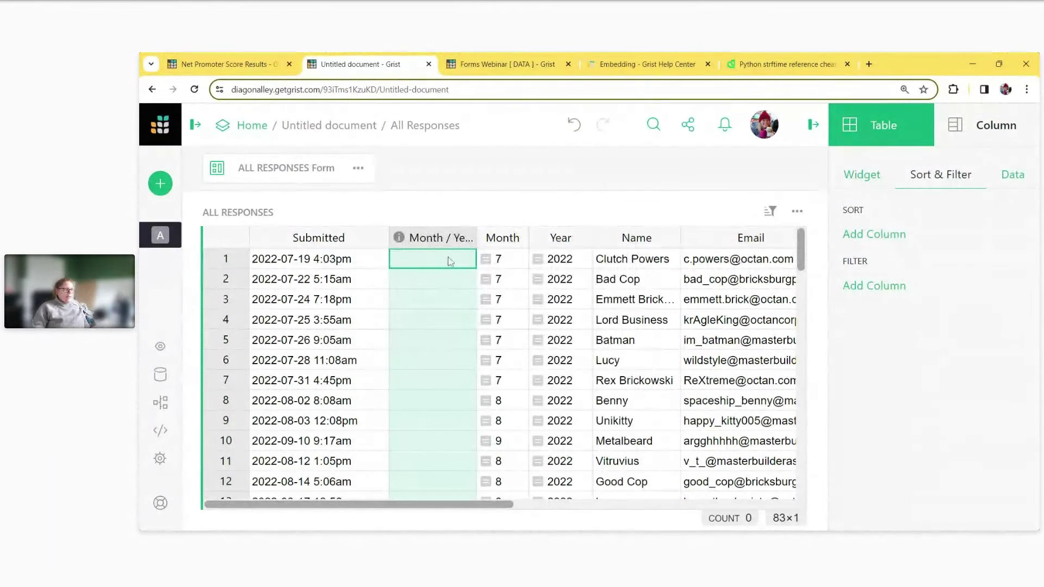
- Begin the Month / Year column's formula with $Submitted.strftime(
key("equal")
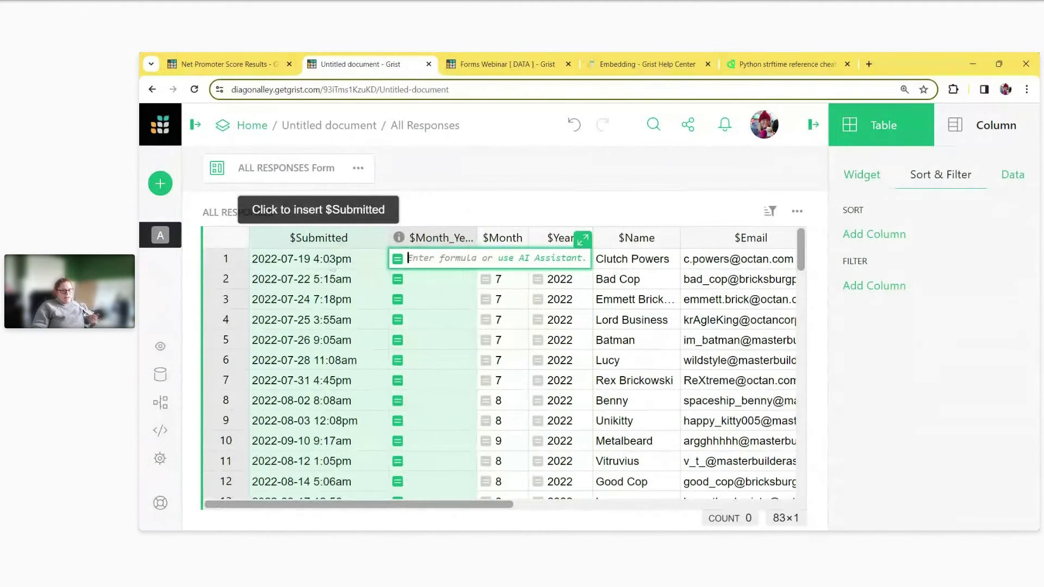
left_click(332, 267)
type(".")
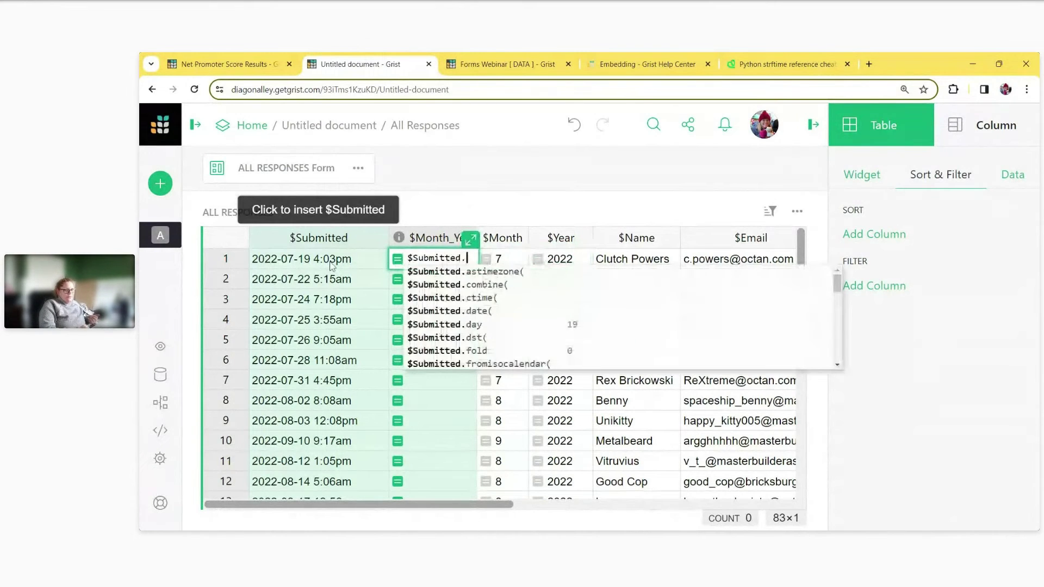
type("s")
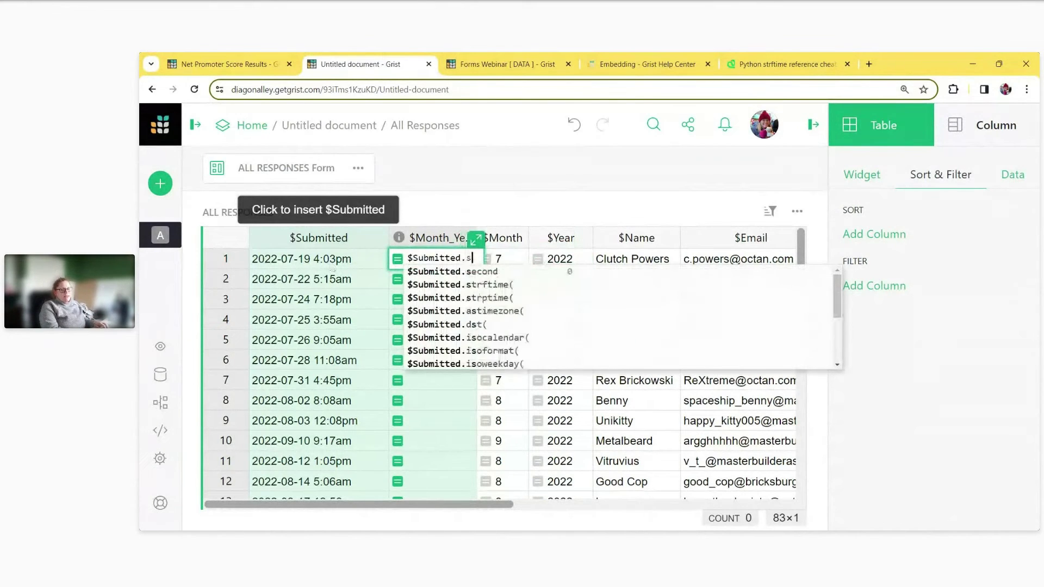
type("trf")
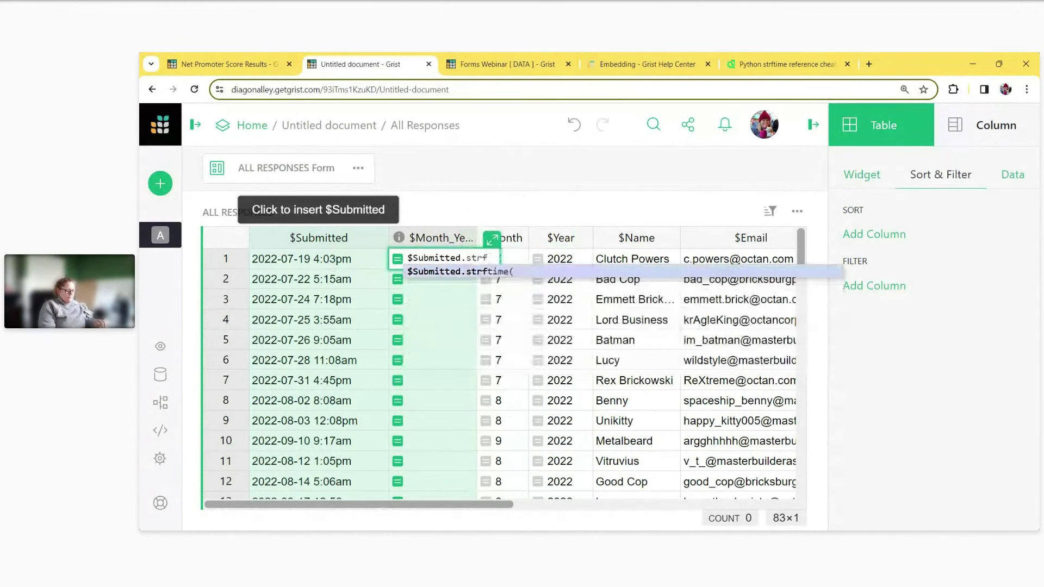
key("Tab")
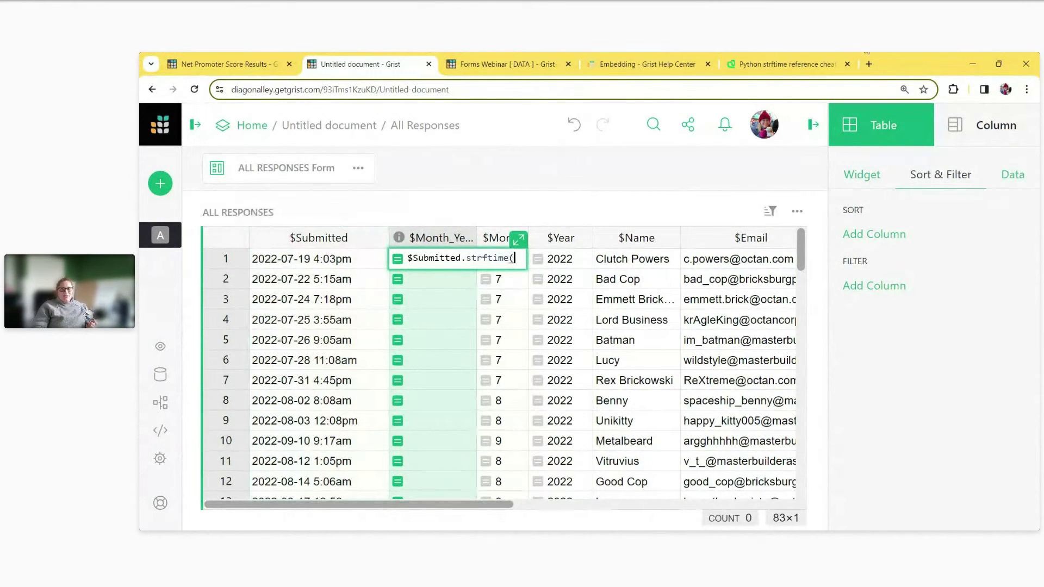
- Switch to the Python strftime cheatsheet and look up the format codes for the full month name and the year with century
left_click(772, 65)
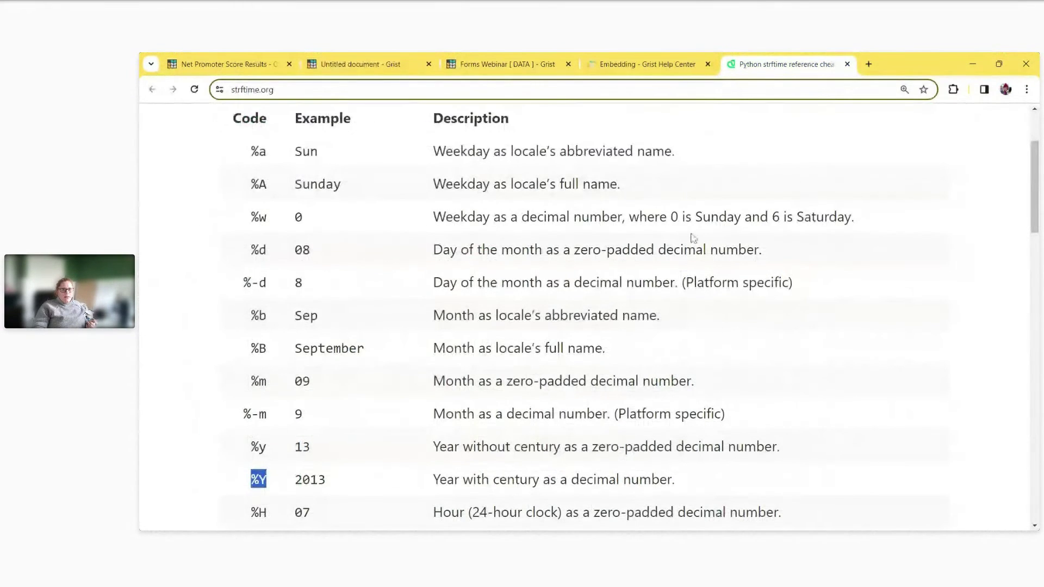
left_click(832, 50)
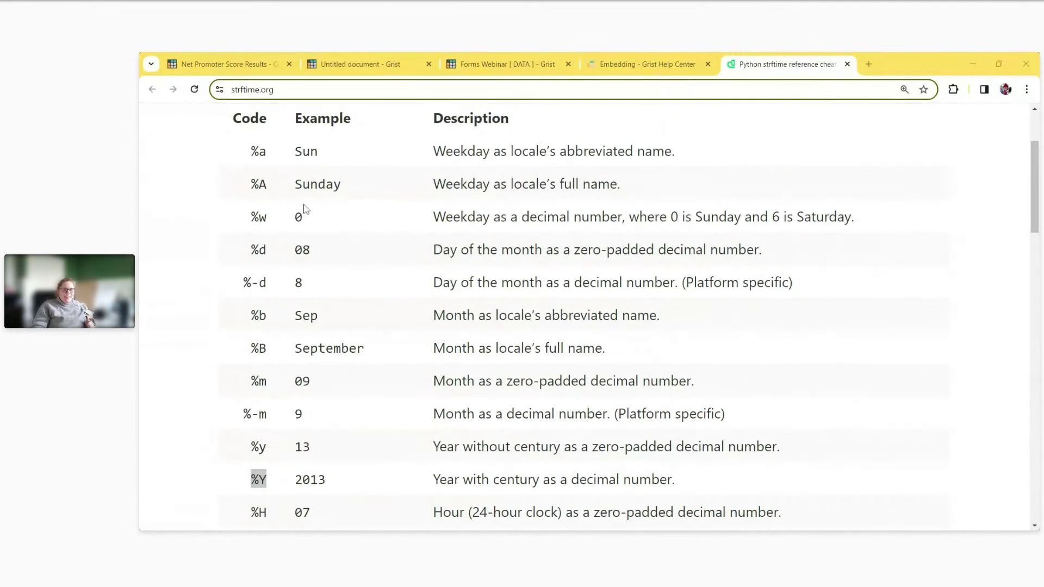
scroll(312, 214, "up", 3)
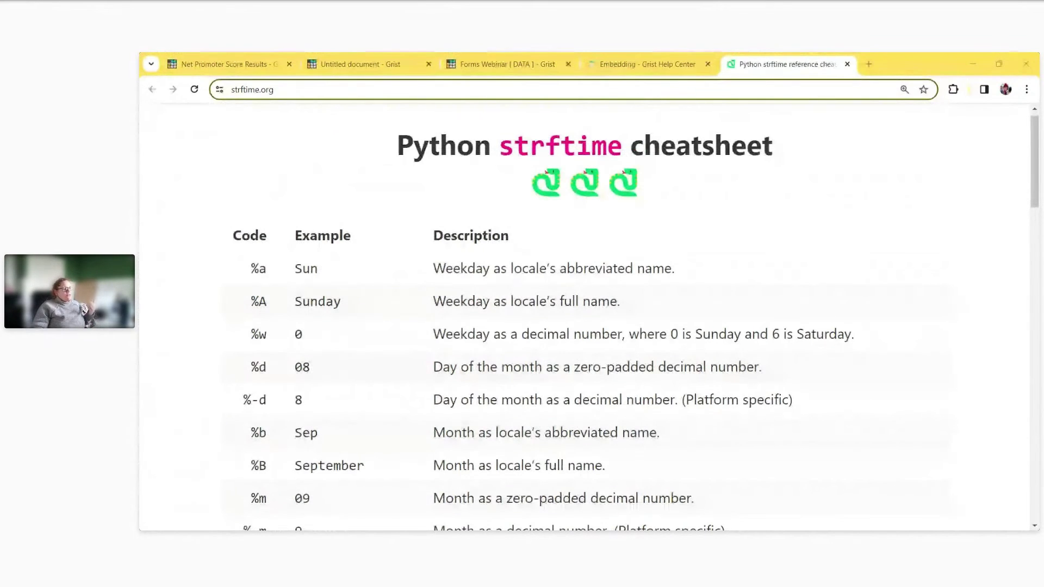
scroll(382, 406, "down", 2)
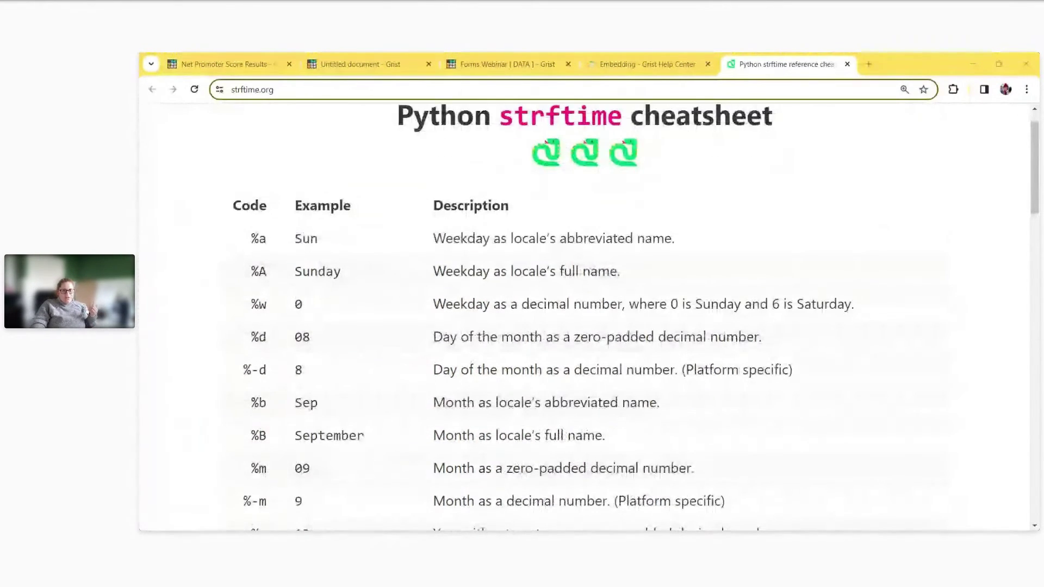
left_click_drag(383, 407, 250, 405)
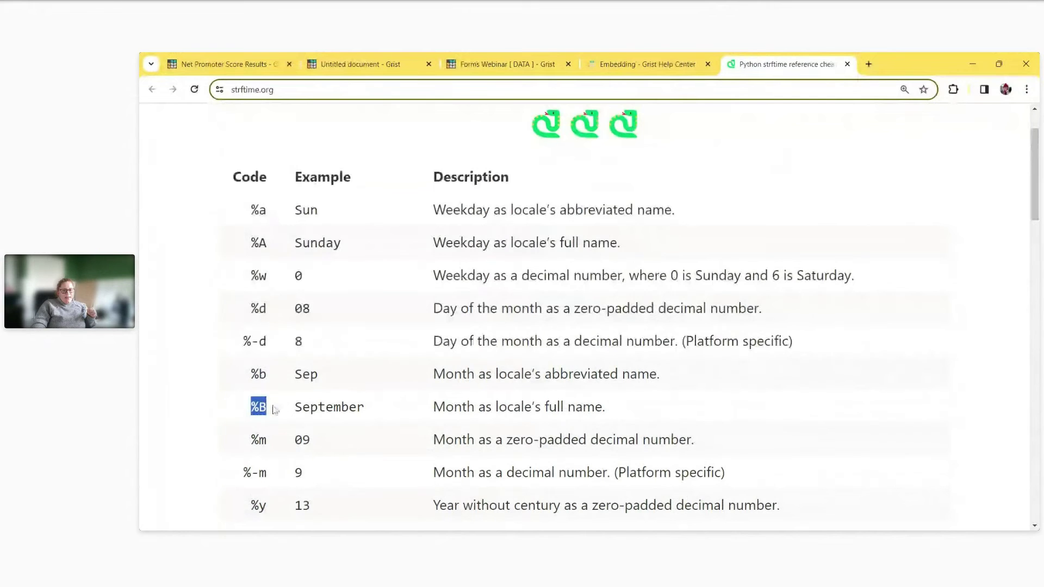
scroll(275, 409, "down", 1)
scroll(275, 409, "down", 1)
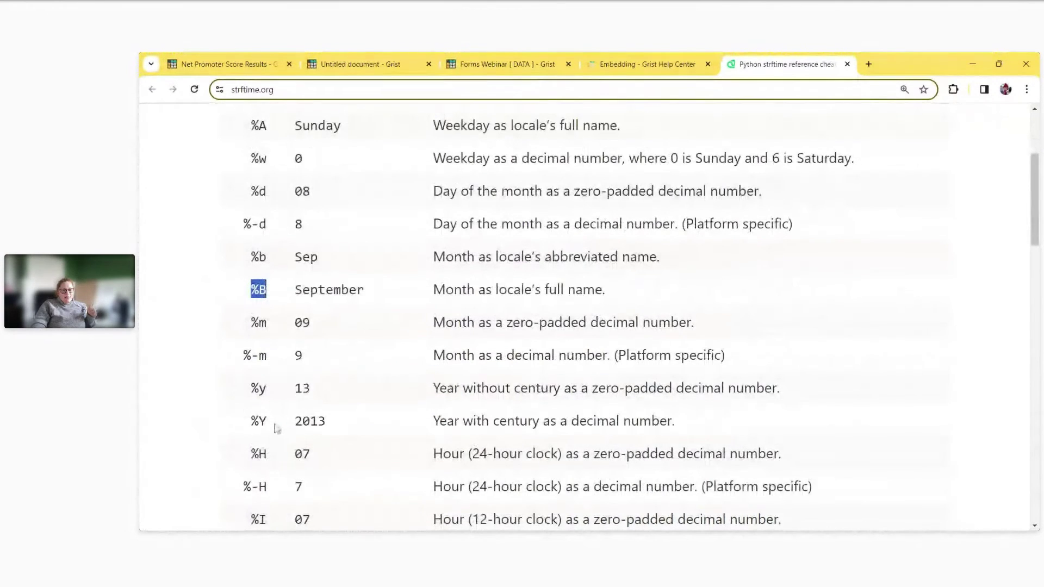
double_click(263, 422)
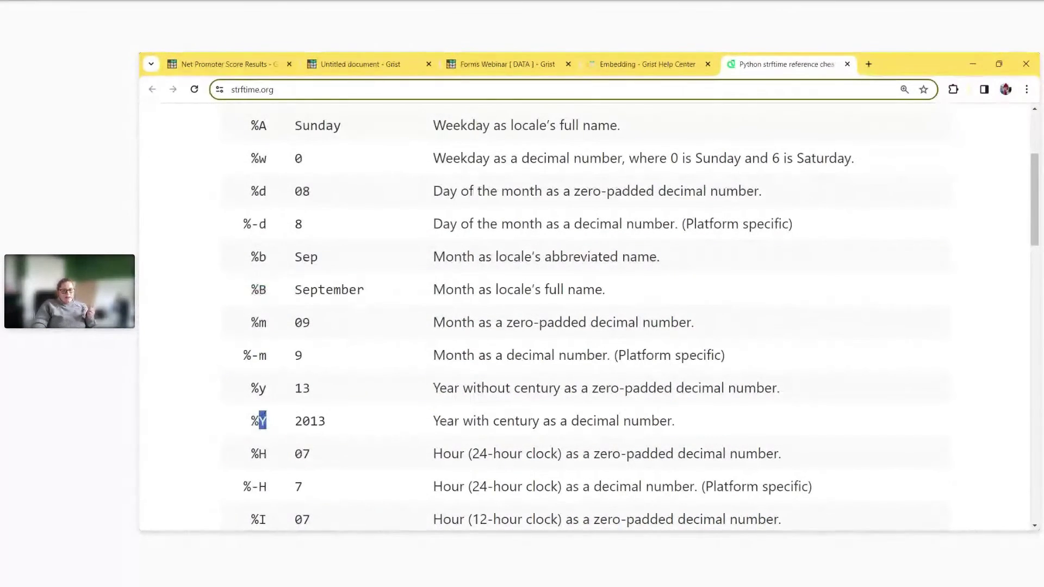
left_click_drag(263, 422, 251, 422)
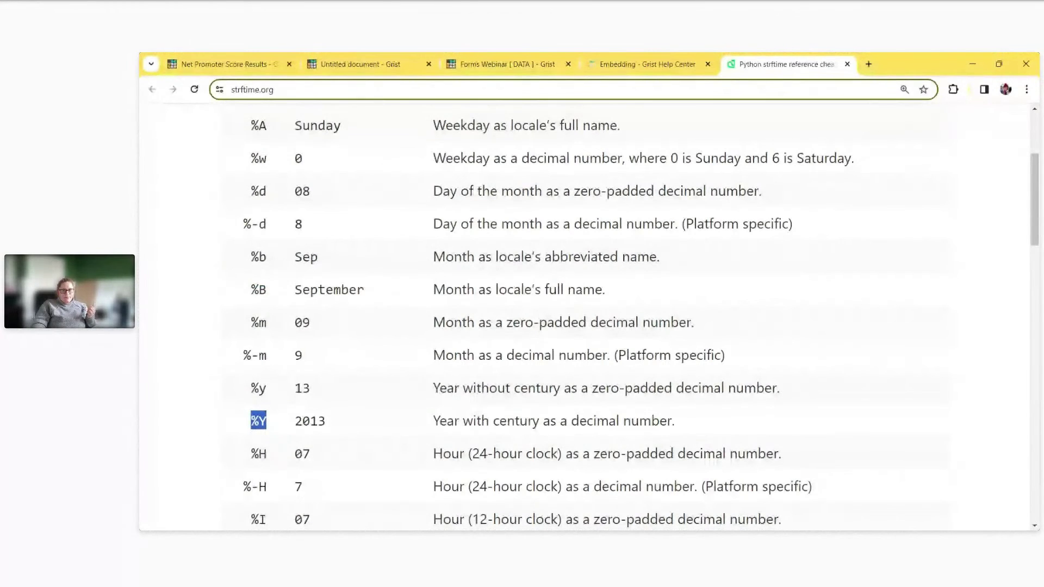
- Return to the Grist document, complete the Month / Year formula as $Submitted.strftime("%B %Y") and widen the column to fit its values
left_click(364, 66)
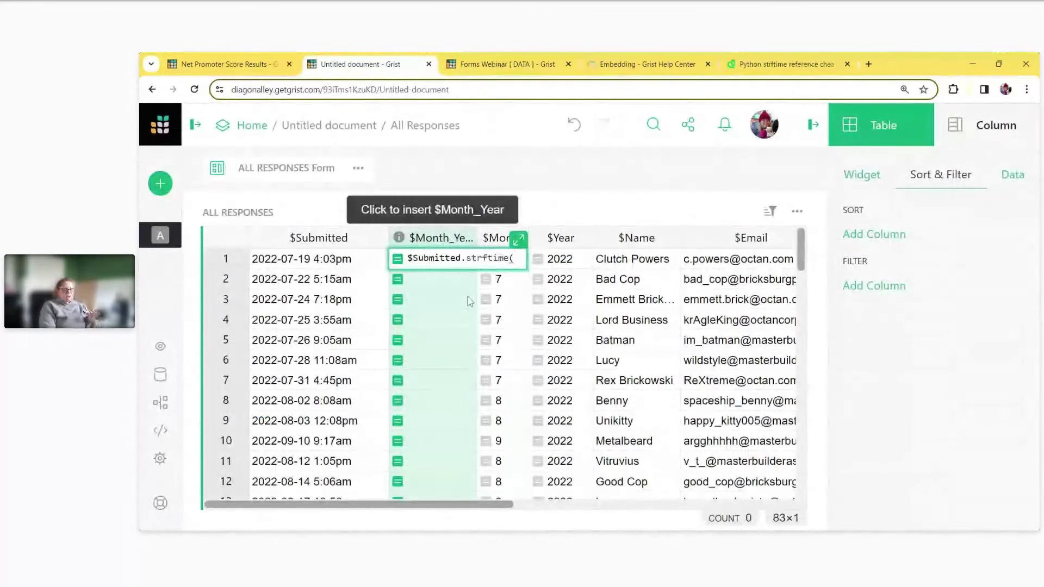
type("\"")
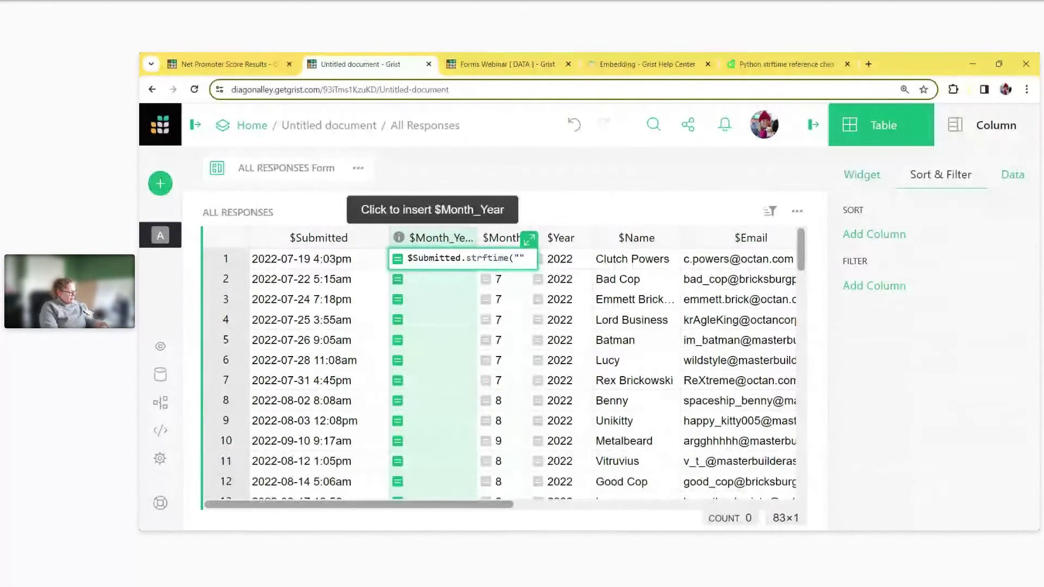
type("%B")
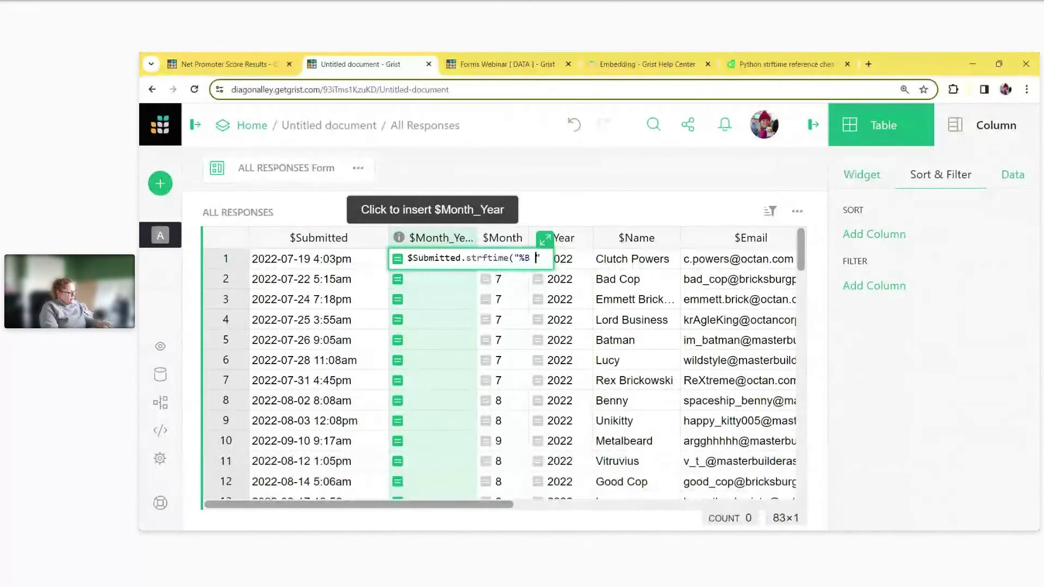
type(" %Y")
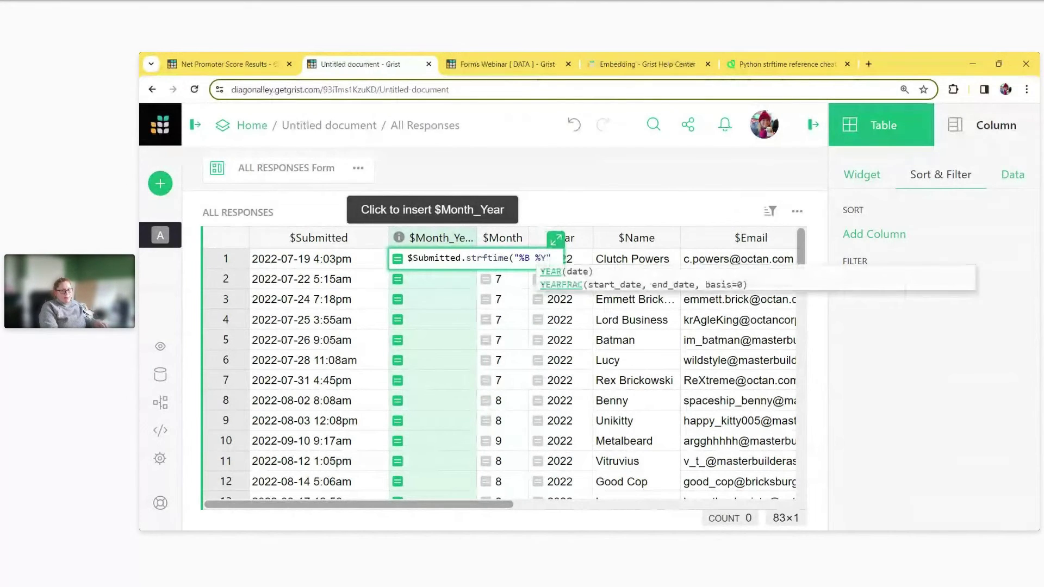
type("\"")
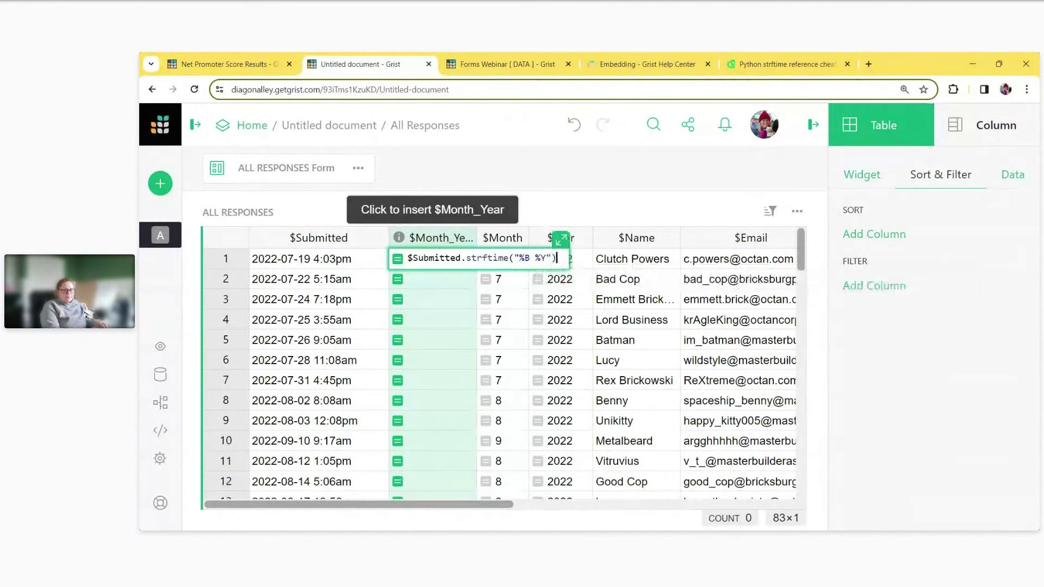
key("Return")
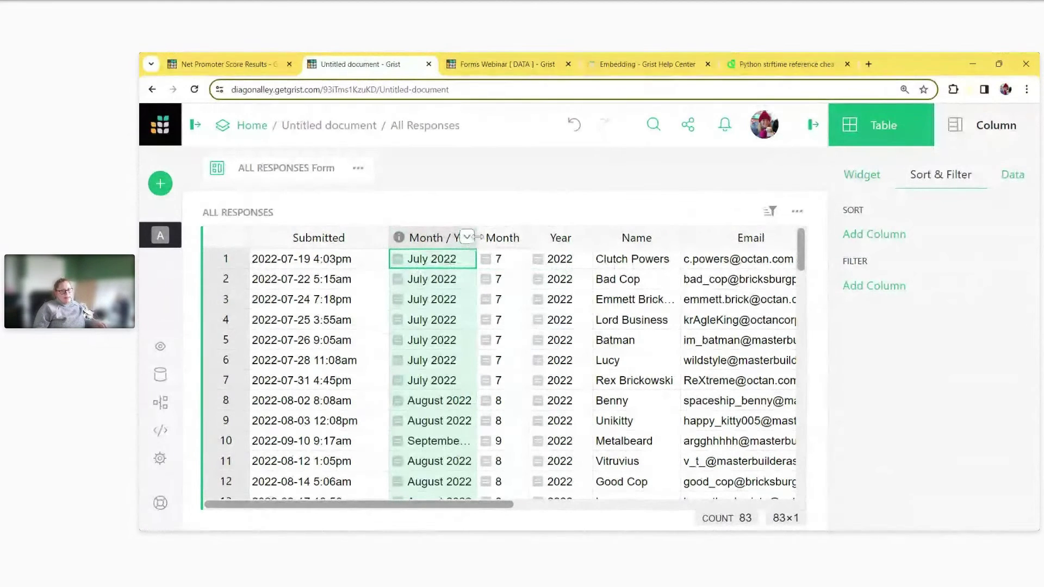
left_click_drag(477, 237, 505, 234)
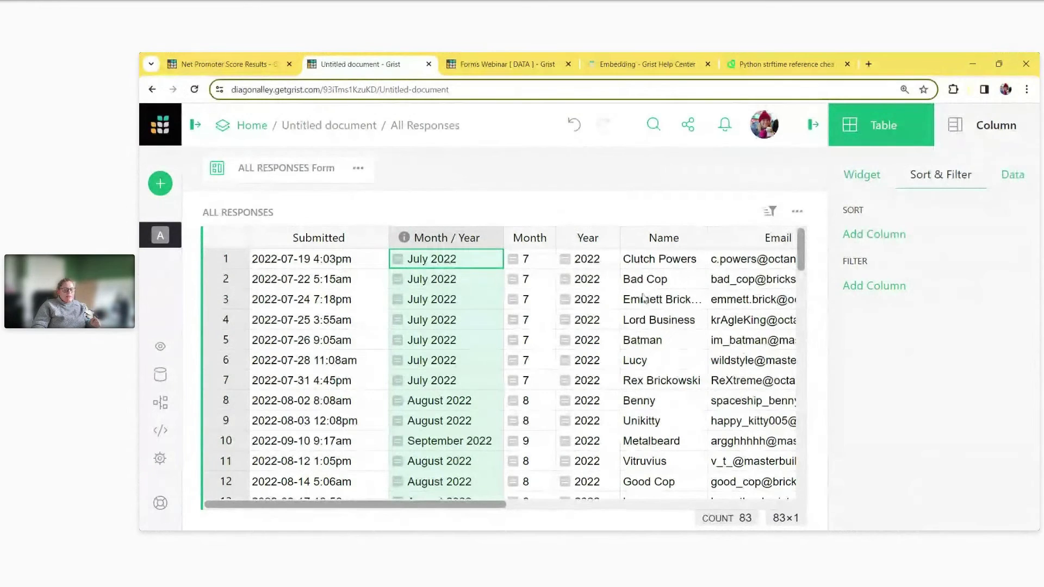
left_click_drag(520, 264, 590, 267)
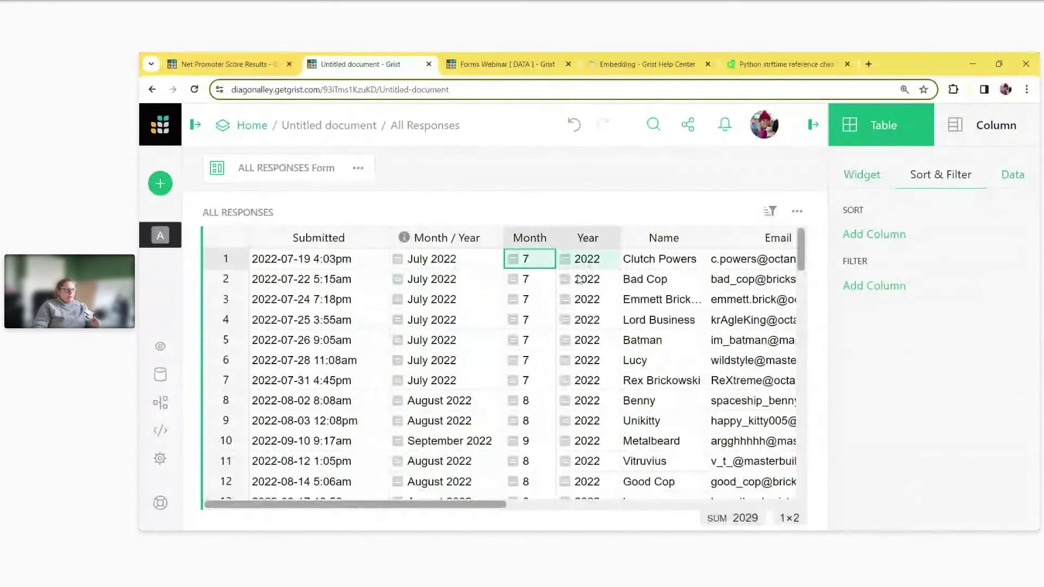
left_click(465, 267)
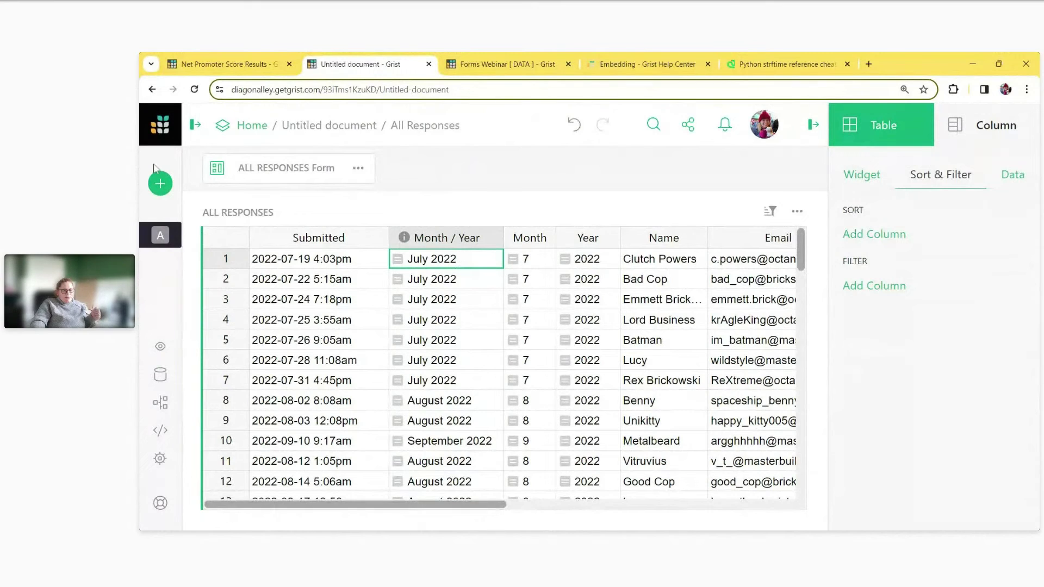
- Add a new page with a summary table of All Responses grouped by Month, Year and Month / Year
left_click(168, 193)
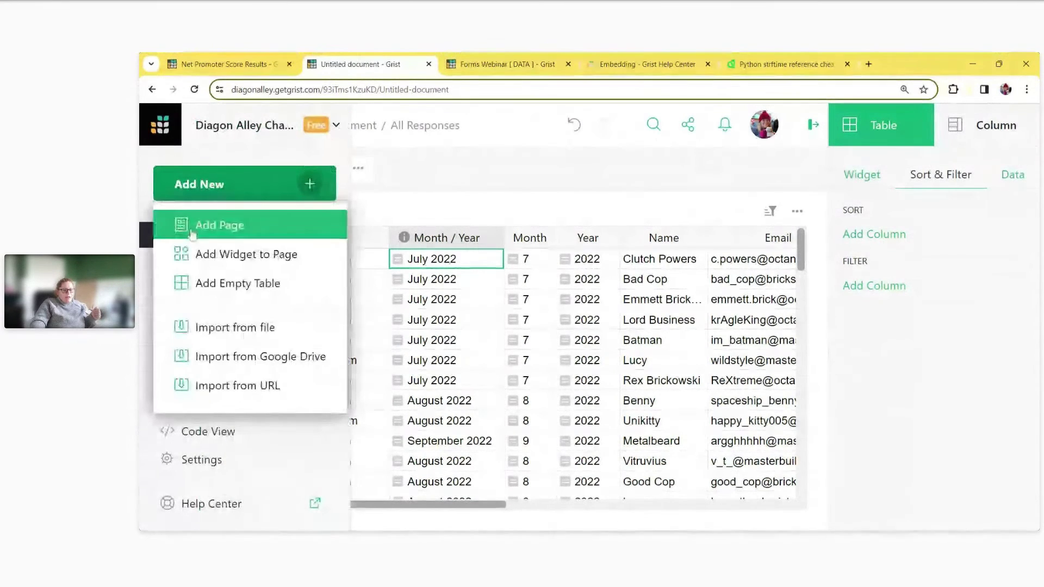
left_click(192, 234)
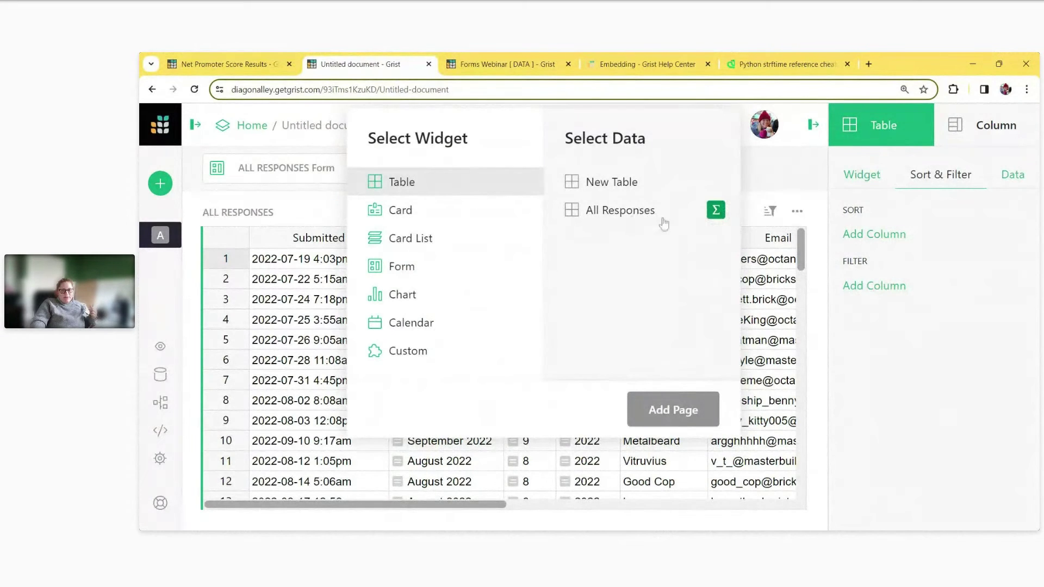
left_click(716, 213)
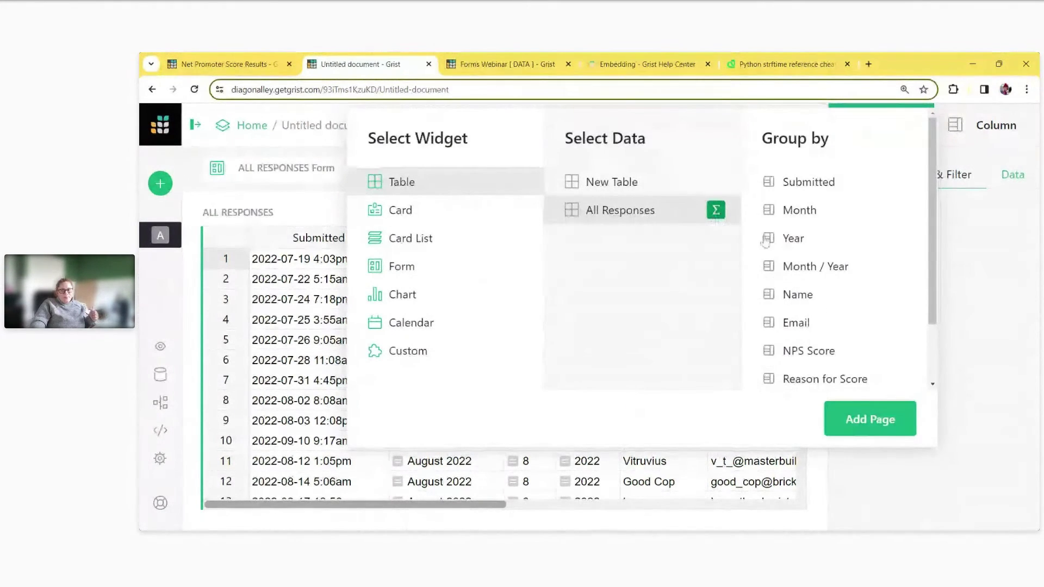
left_click(818, 215)
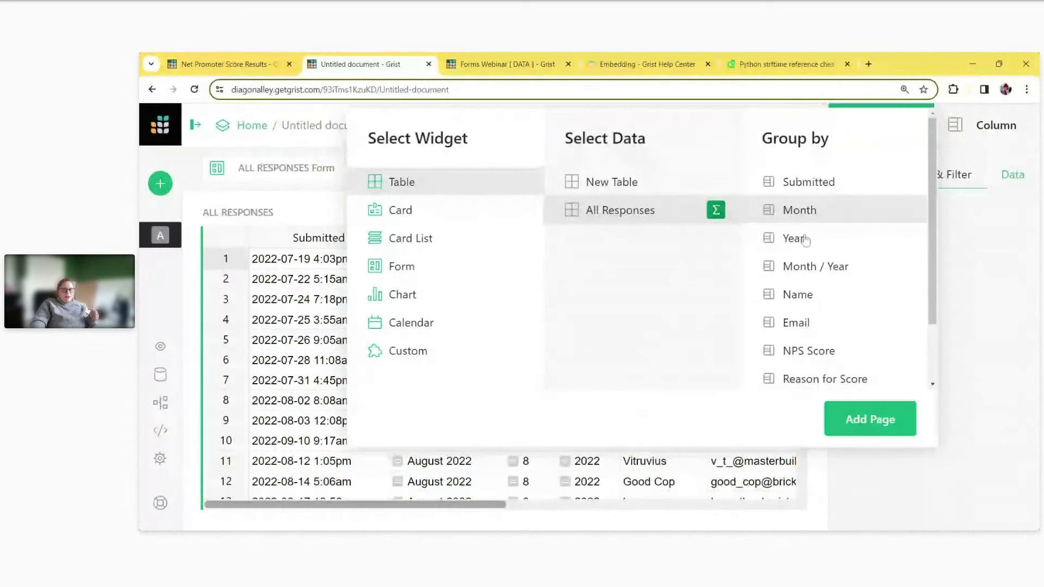
left_click(804, 240)
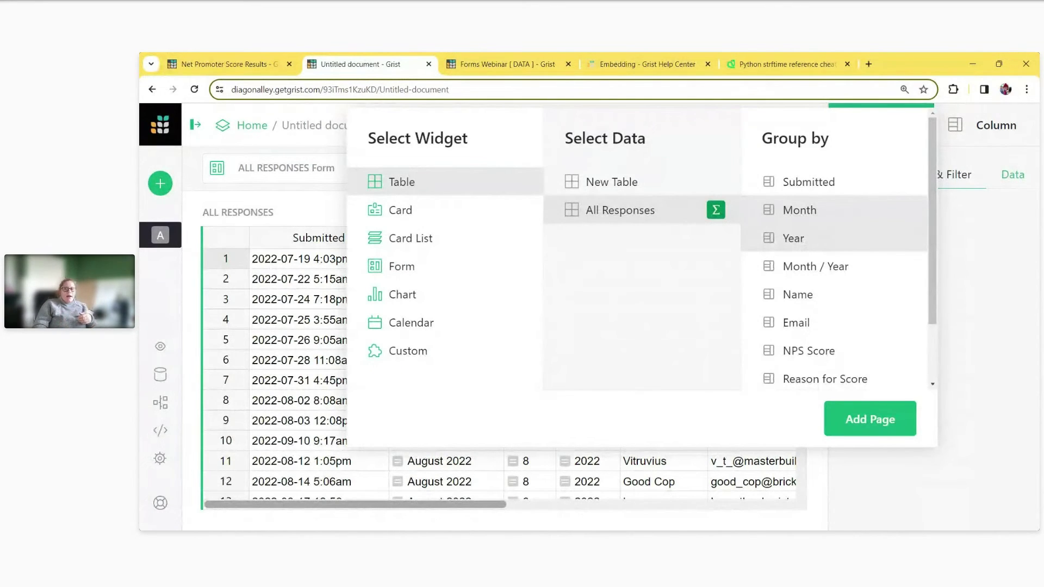
left_click(834, 273)
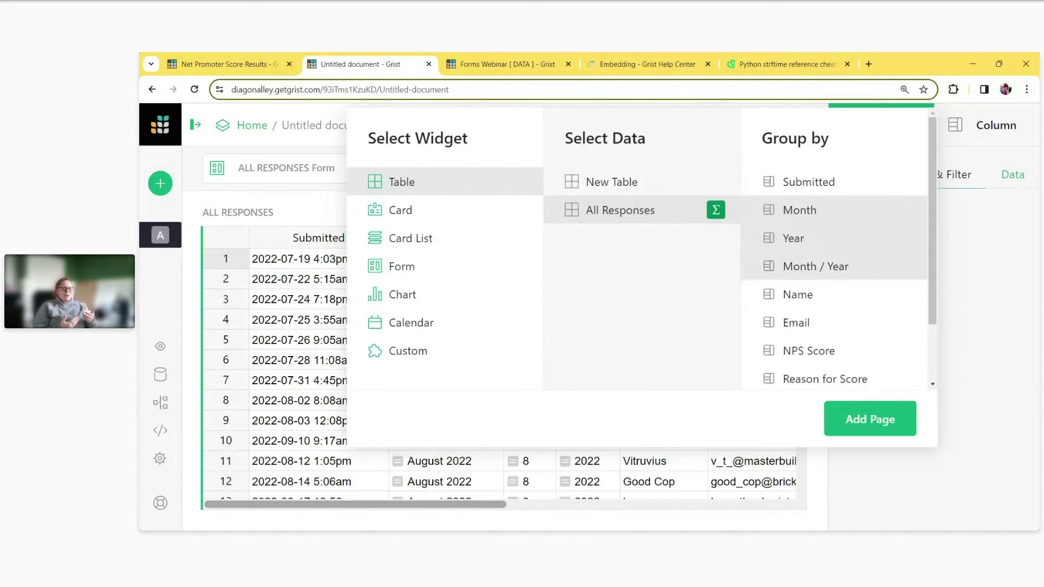
left_click(901, 420)
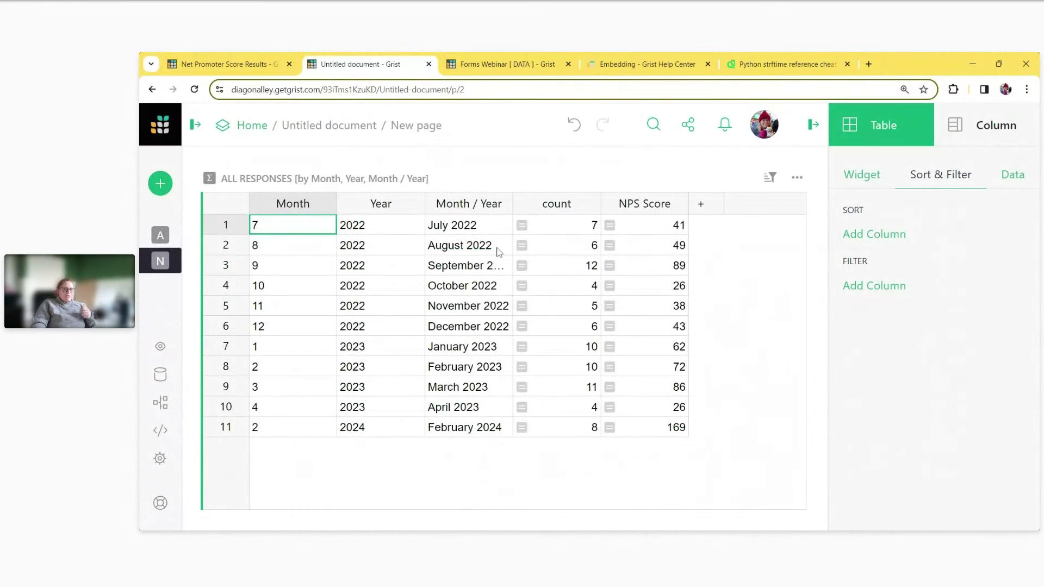
- Rename the summary table's count column as Responses
double_click(556, 209)
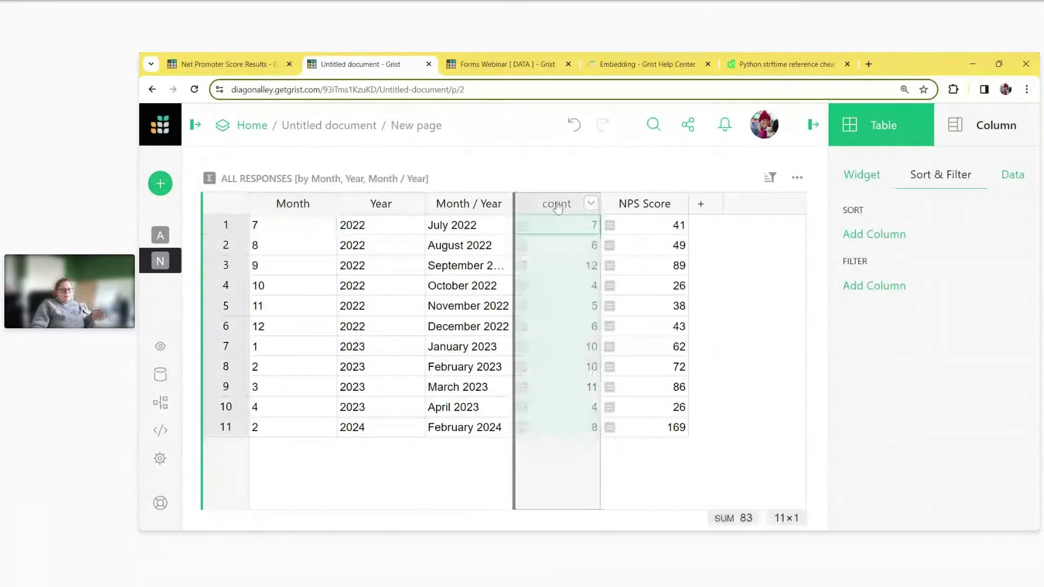
type("Respo")
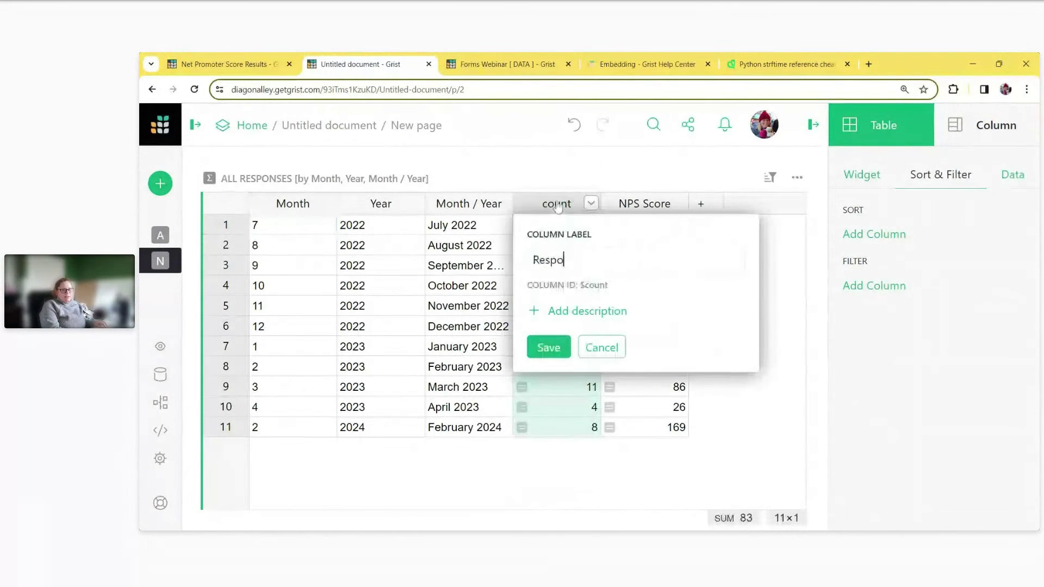
type("nses")
key("Return")
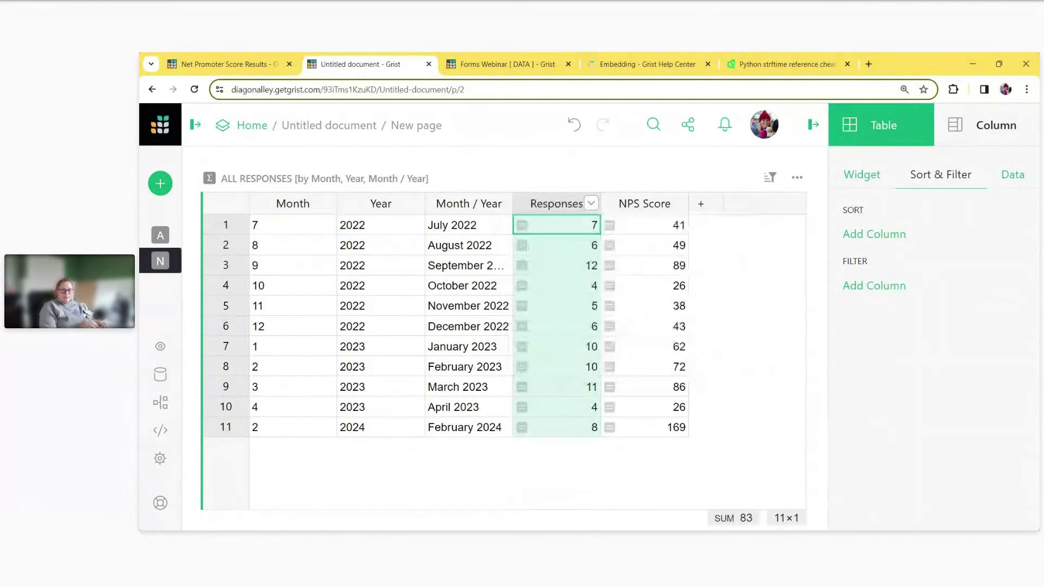
- Change the summary table's NPS Score formula to AVERAGE($group.NPS_Score)
left_click(662, 234)
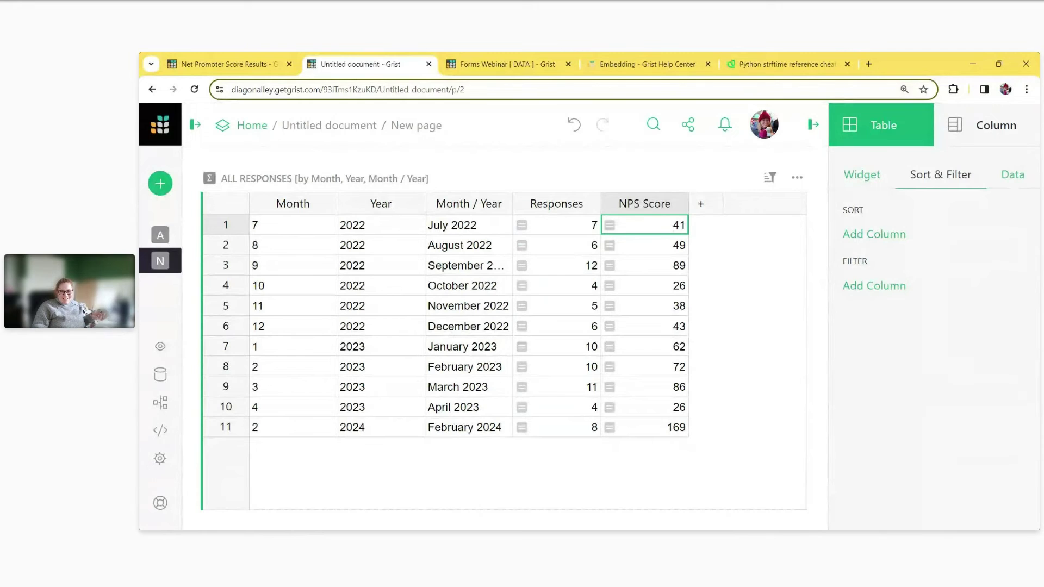
double_click(668, 229)
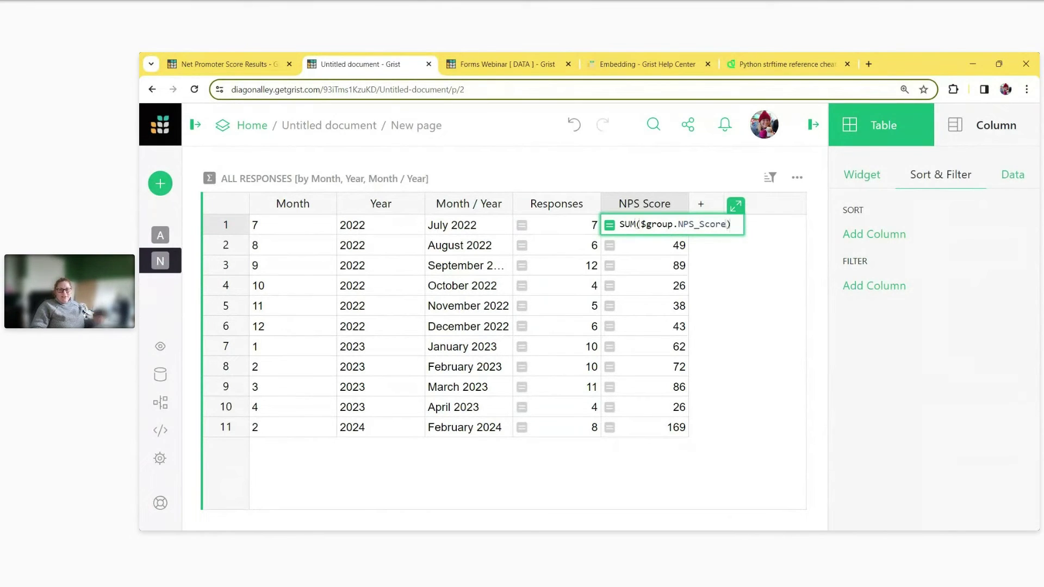
double_click(627, 224)
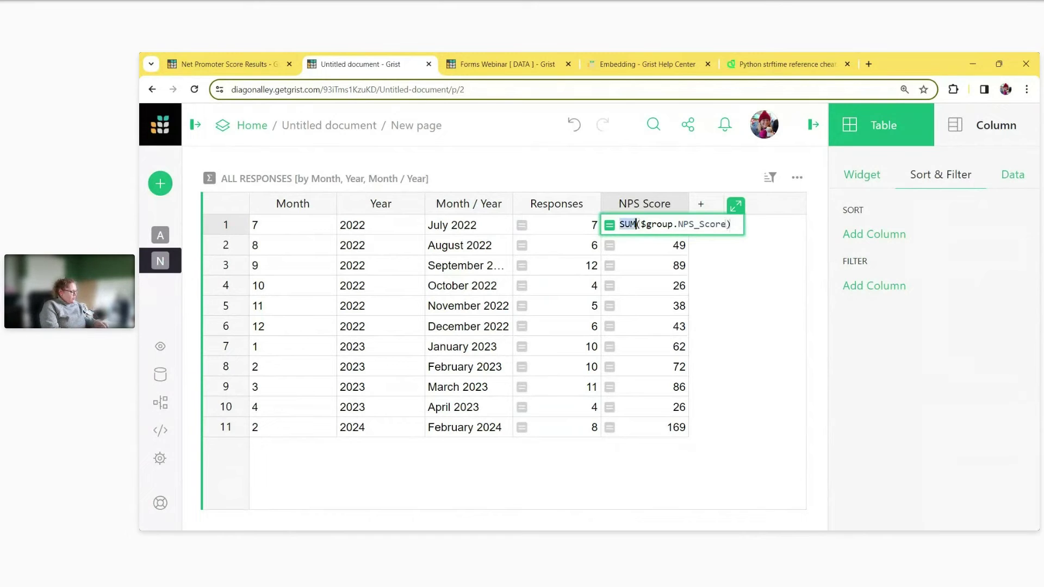
type("AVERAGE")
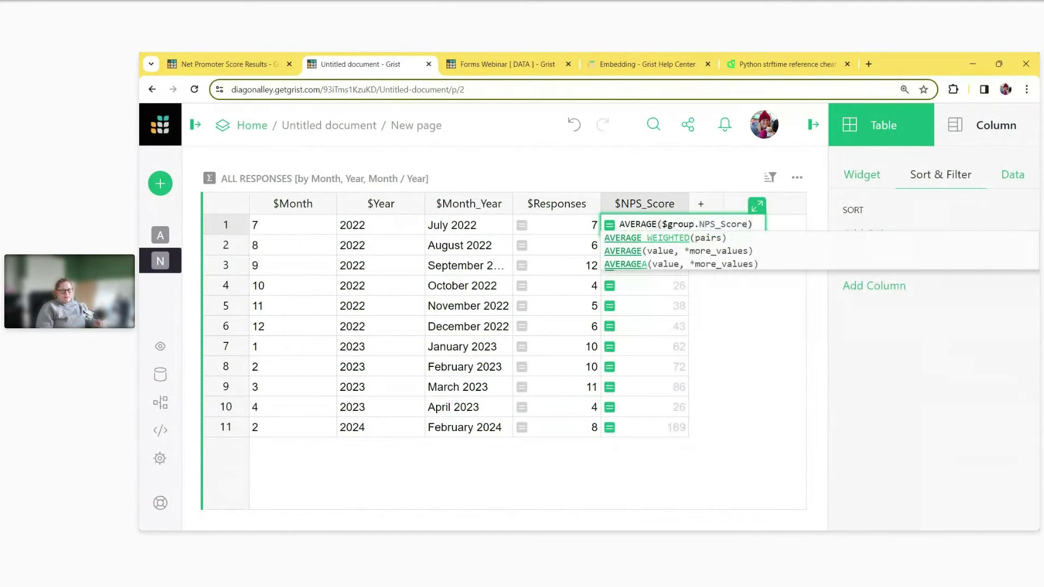
key("Return")
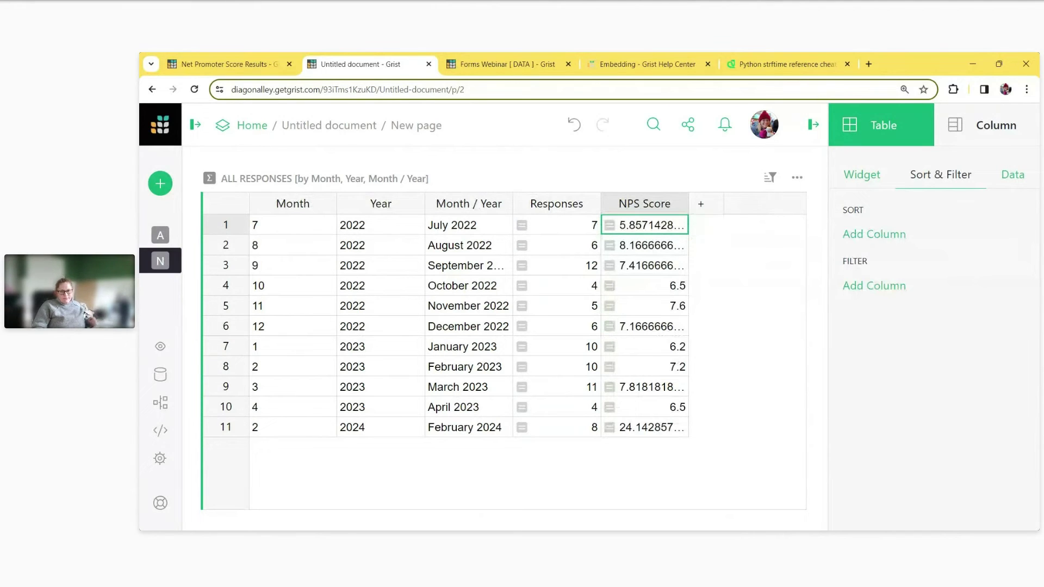
- Wrap the NPS Score formula in a rounding function so it reads ROUND(AVERAGE($group.NPS_Score))
double_click(634, 229)
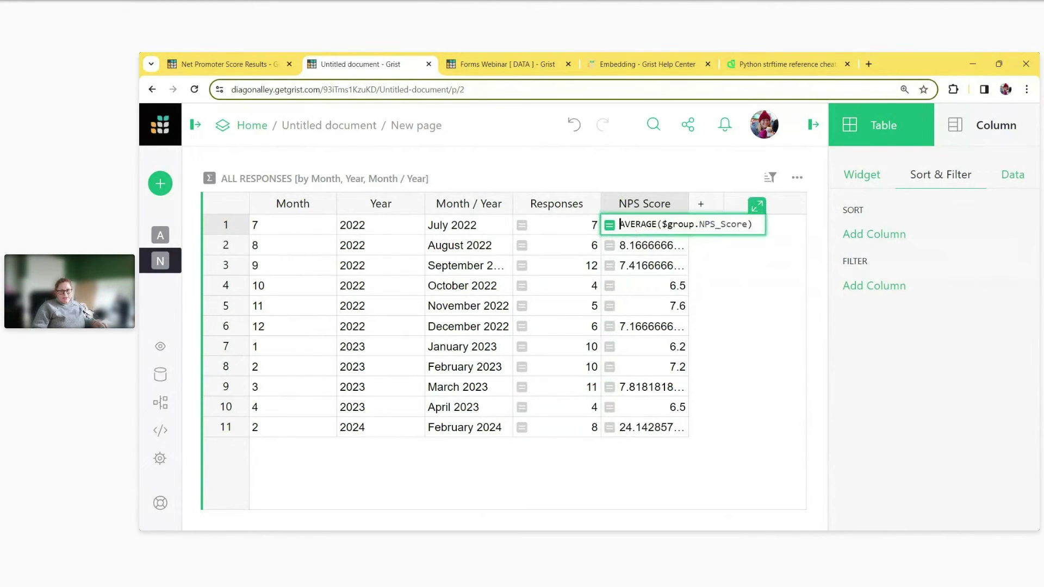
key("Home")
type("ROUND(")
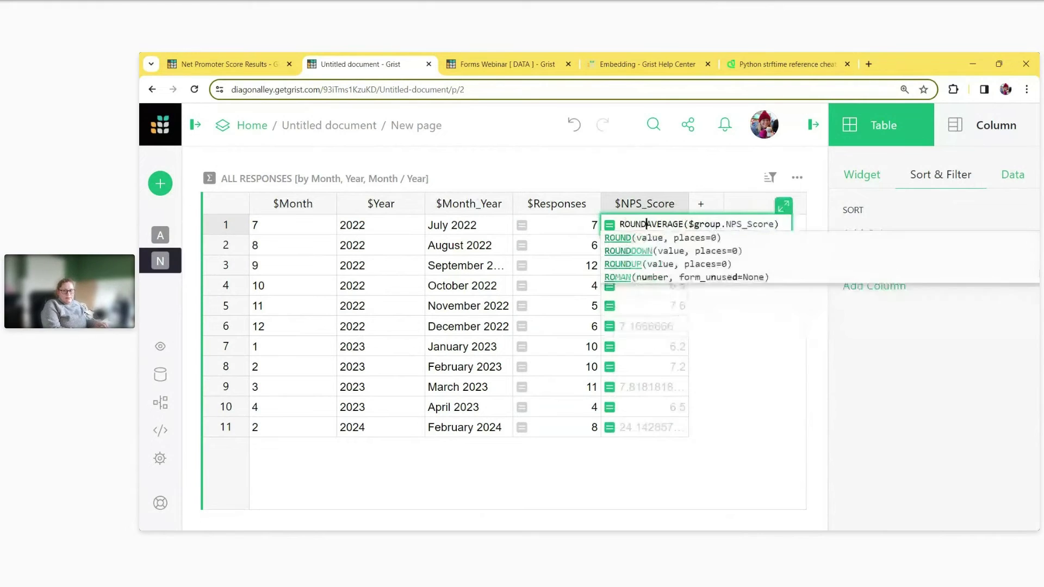
key("End")
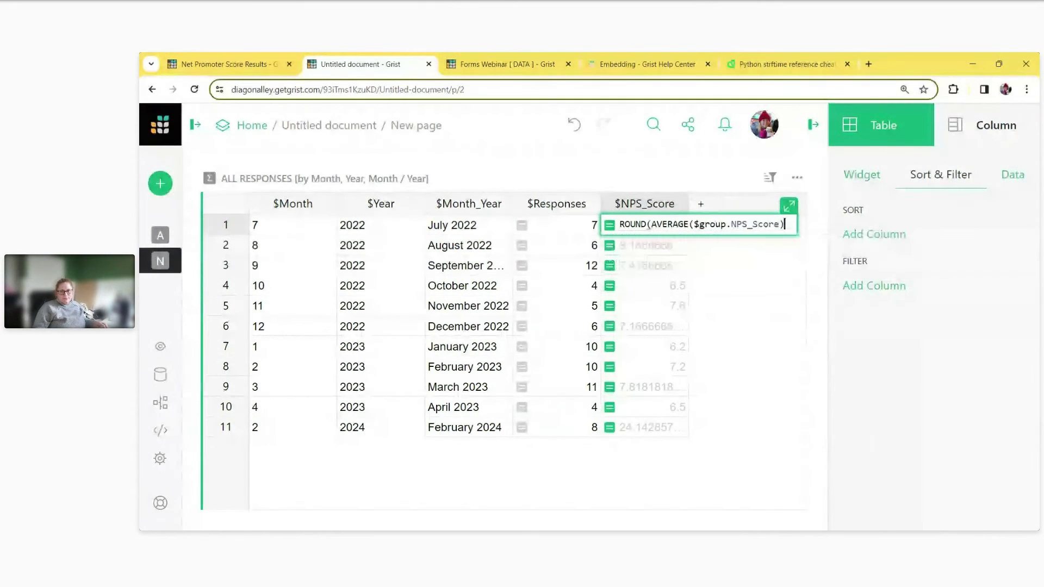
type(")")
key("Return")
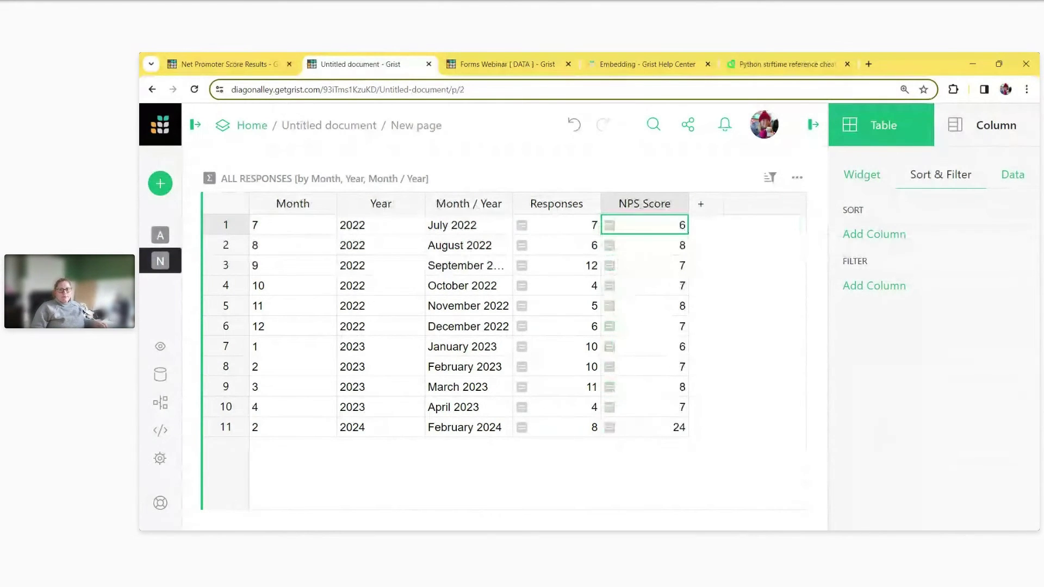
- Centre-align the values of the summary table's NPS Score column
left_click(978, 133)
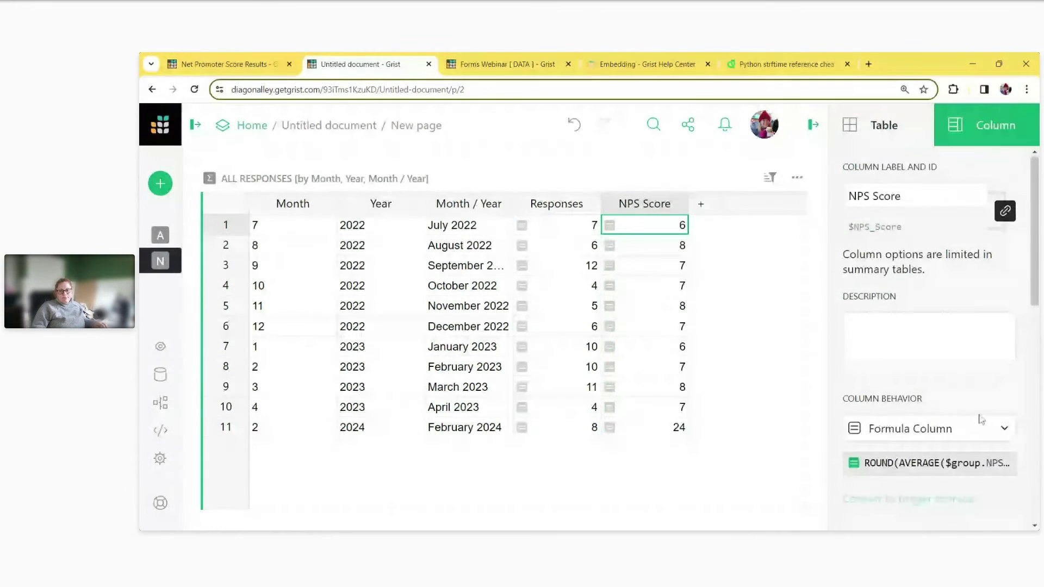
scroll(981, 417, "down", 2)
scroll(981, 417, "down", 3)
left_click(904, 428)
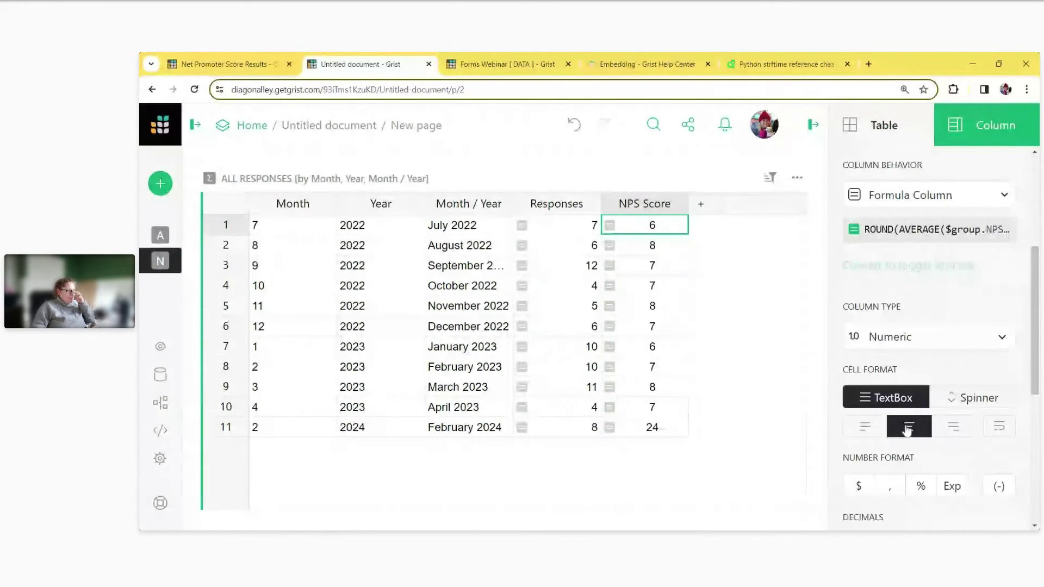
- Rename the summary table's NPS Score column as Avg NPS Score
left_click(626, 207)
left_click(626, 206)
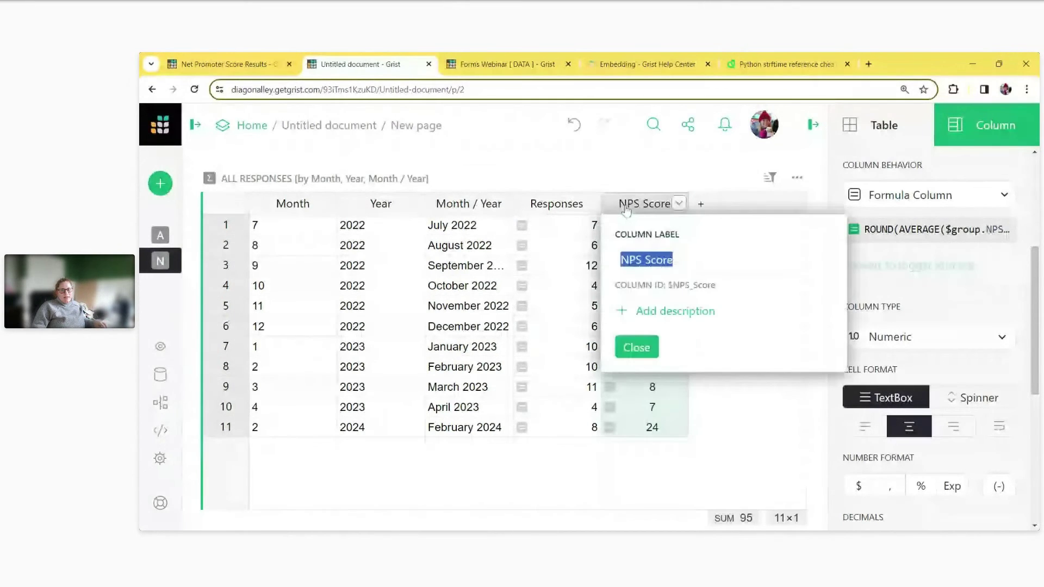
key("Left")
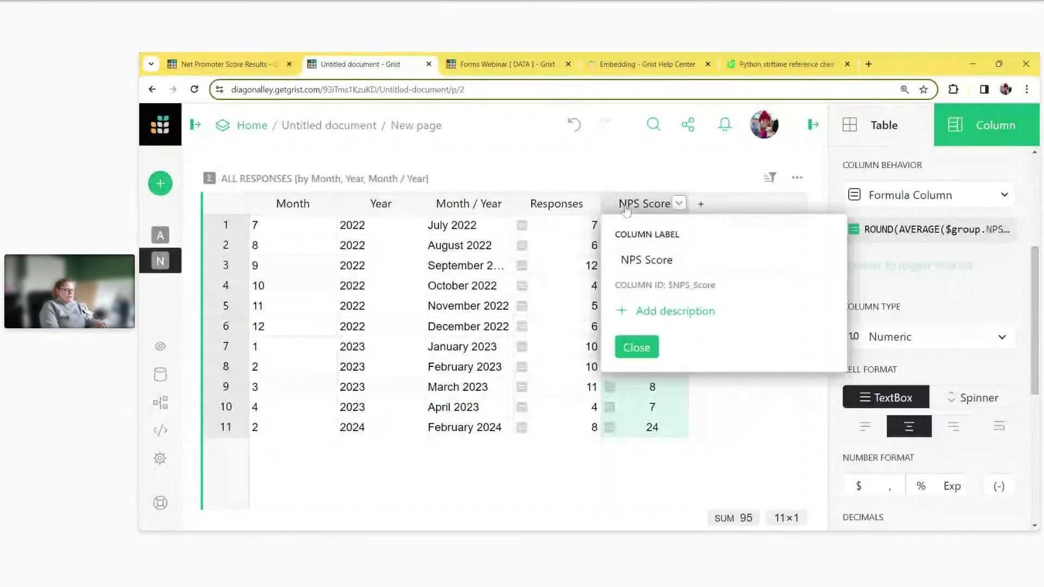
type("Avg")
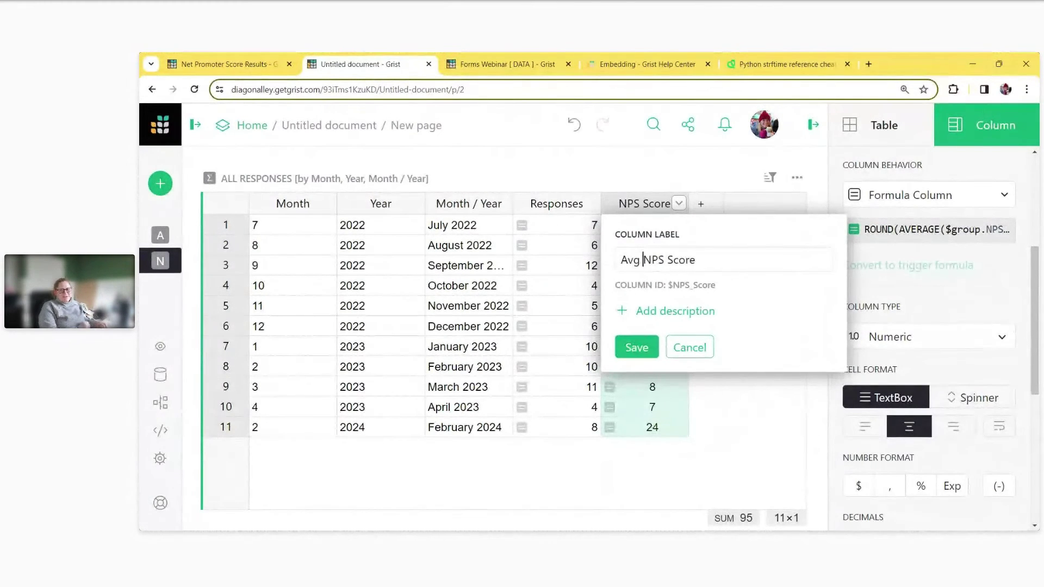
key("Return")
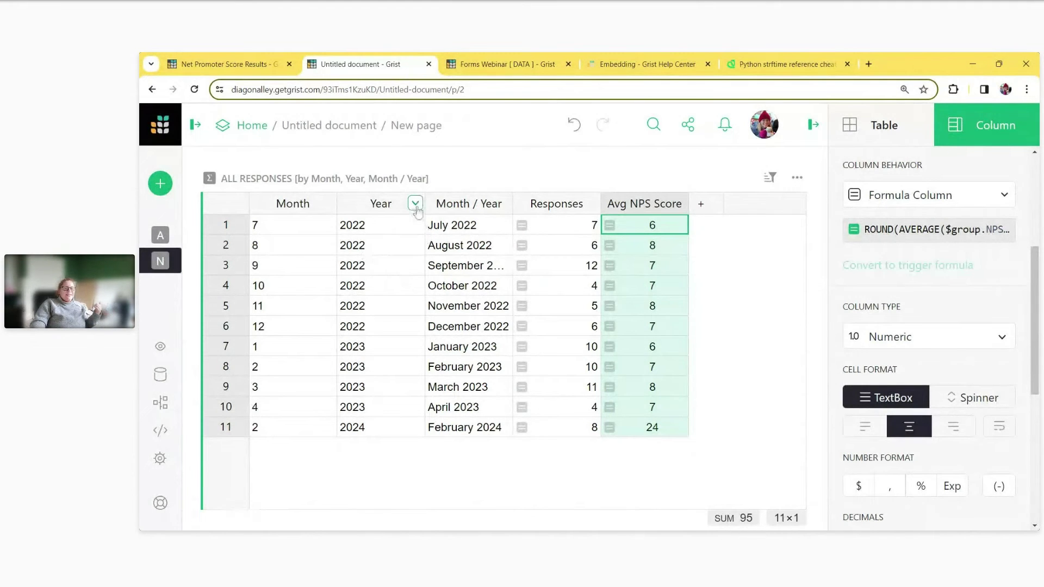
- Sort the summary table by Year and then Month, both descending, and save the sort order
left_click_drag(288, 225, 351, 234)
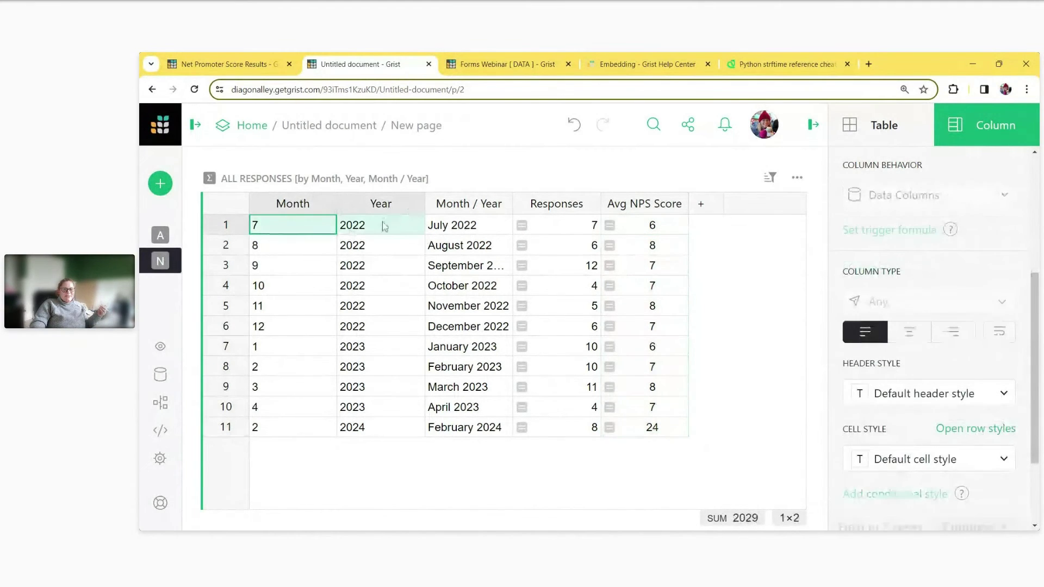
key("Right")
left_click(416, 205)
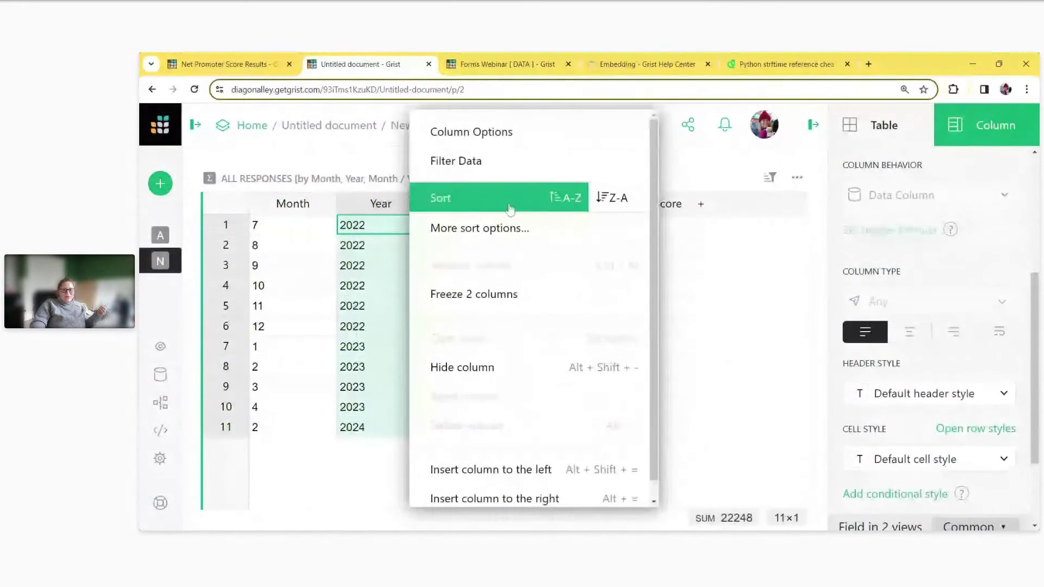
left_click(611, 198)
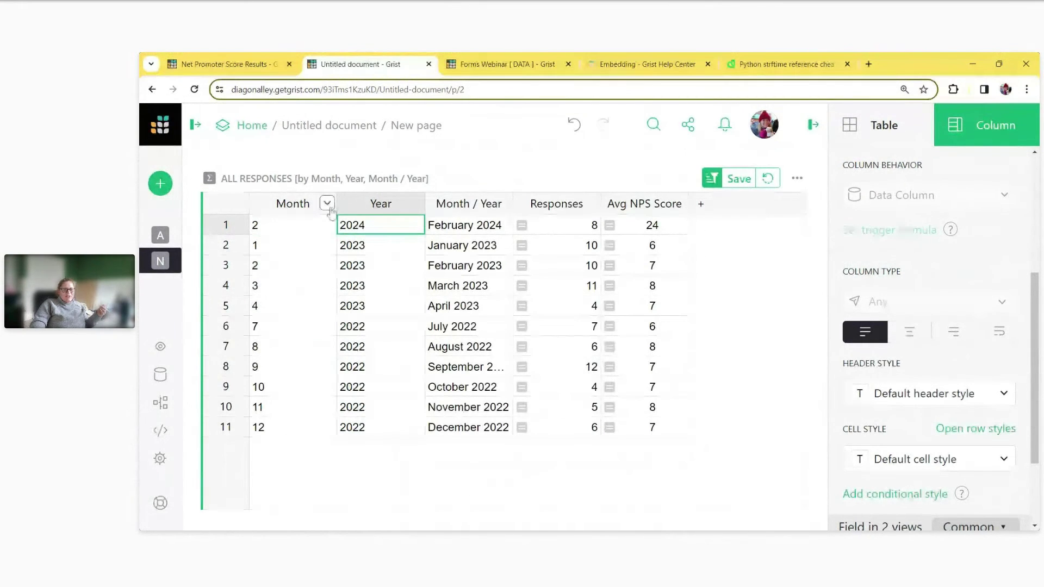
left_click(327, 203)
left_click(527, 233)
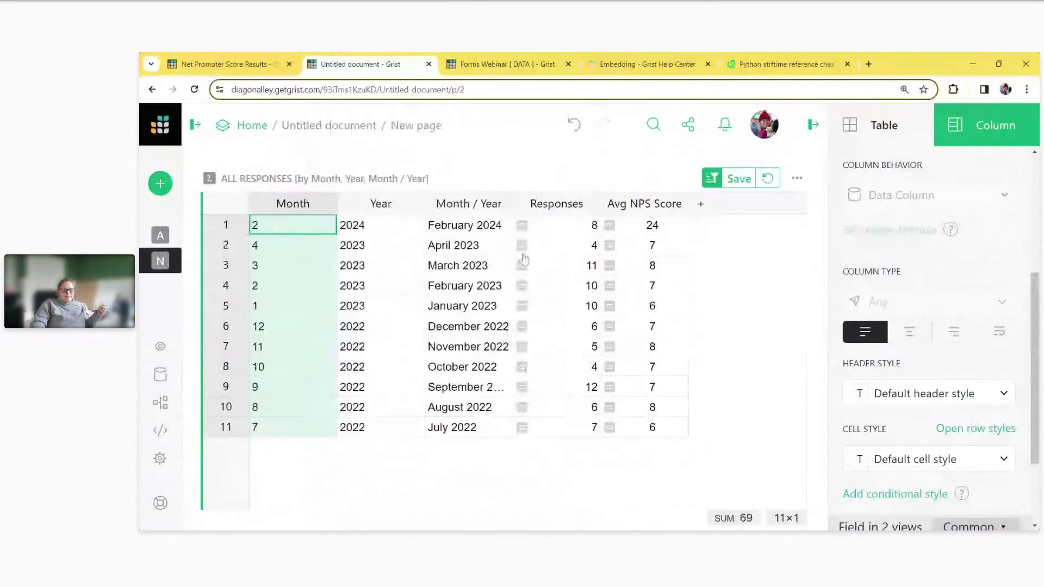
left_click(738, 178)
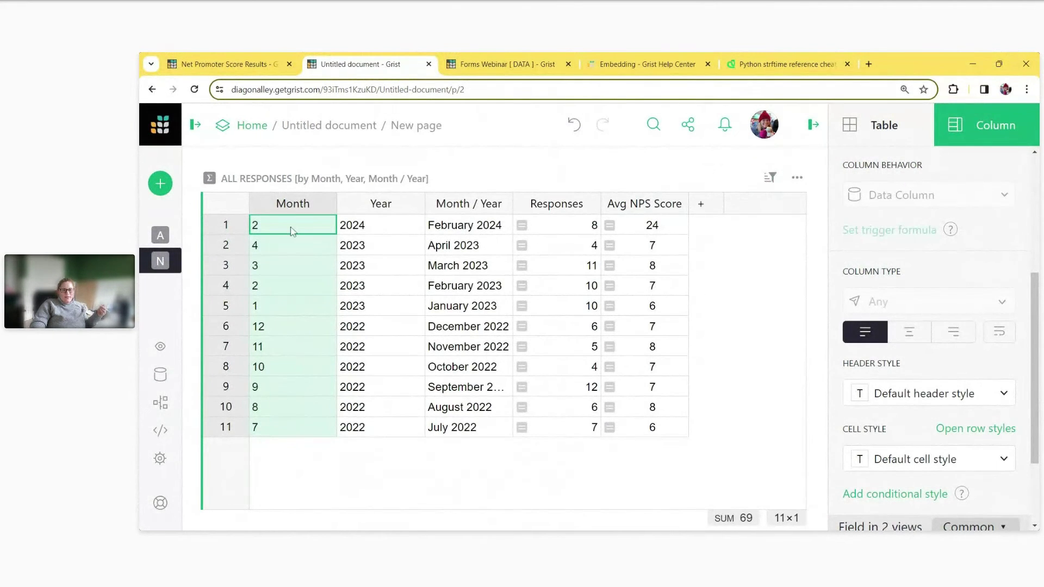
- Hide the summary table's Month and Year columns and widen the Month / Year column to fit its longest values
left_click_drag(292, 231, 375, 225)
left_click(415, 204)
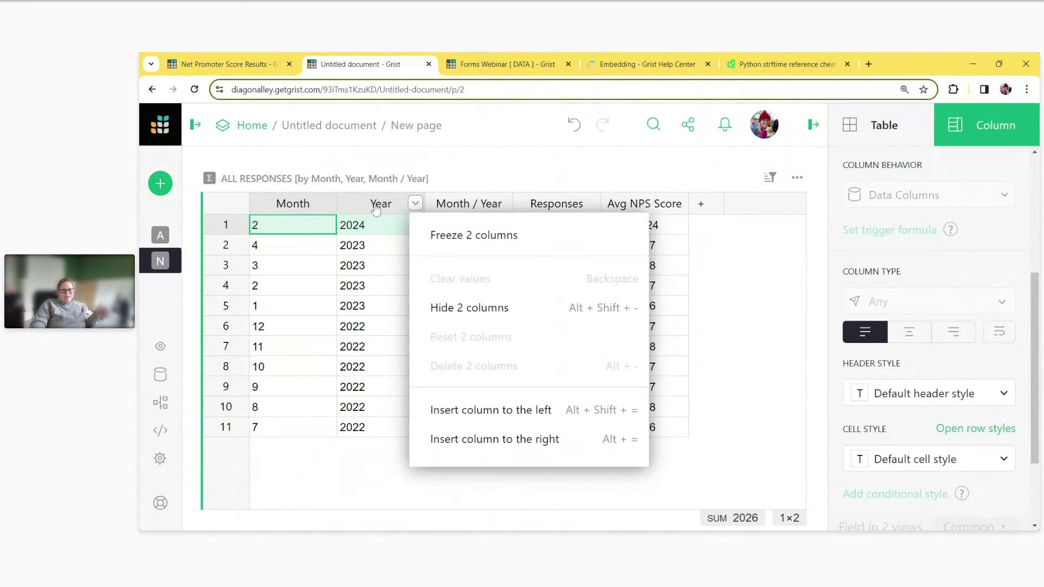
left_click(459, 308)
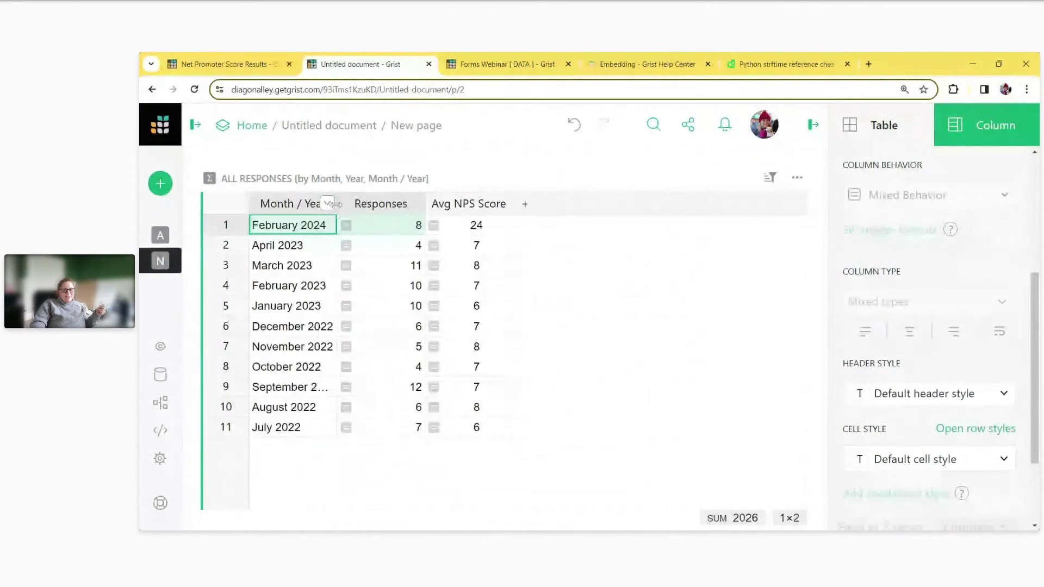
left_click_drag(337, 203, 357, 204)
left_click(328, 240)
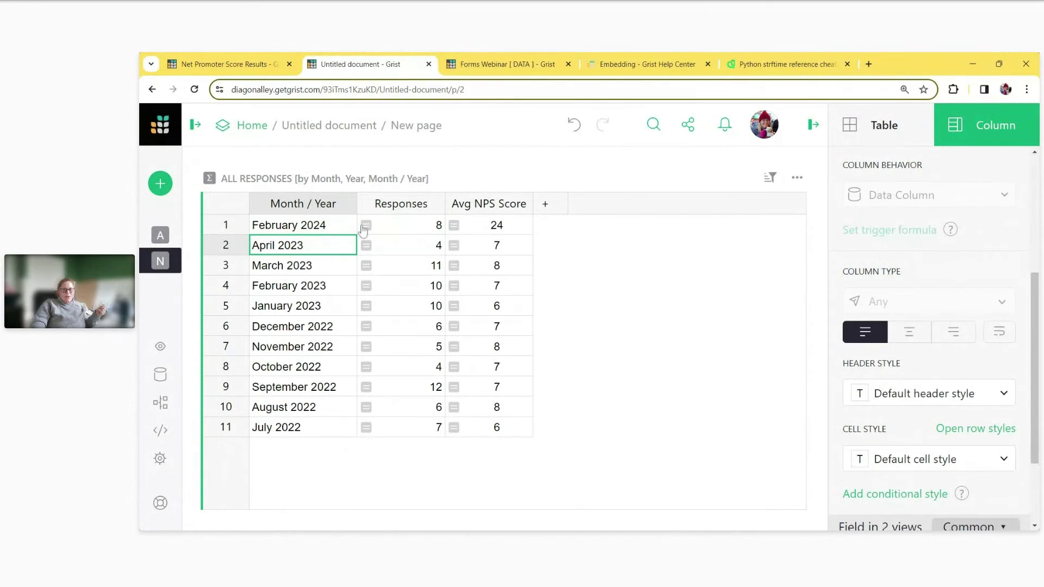
left_click(363, 228)
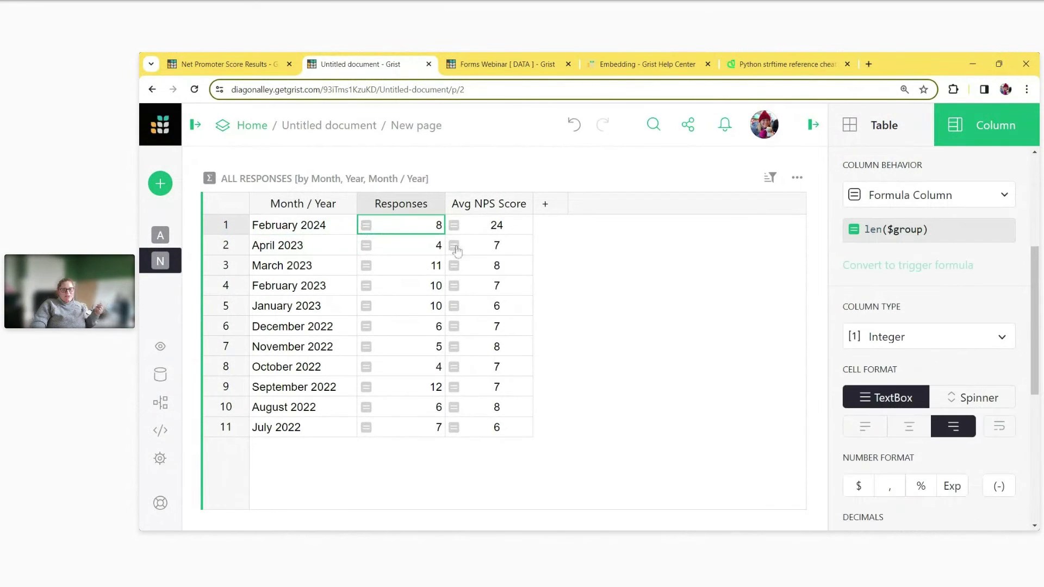
left_click(487, 234)
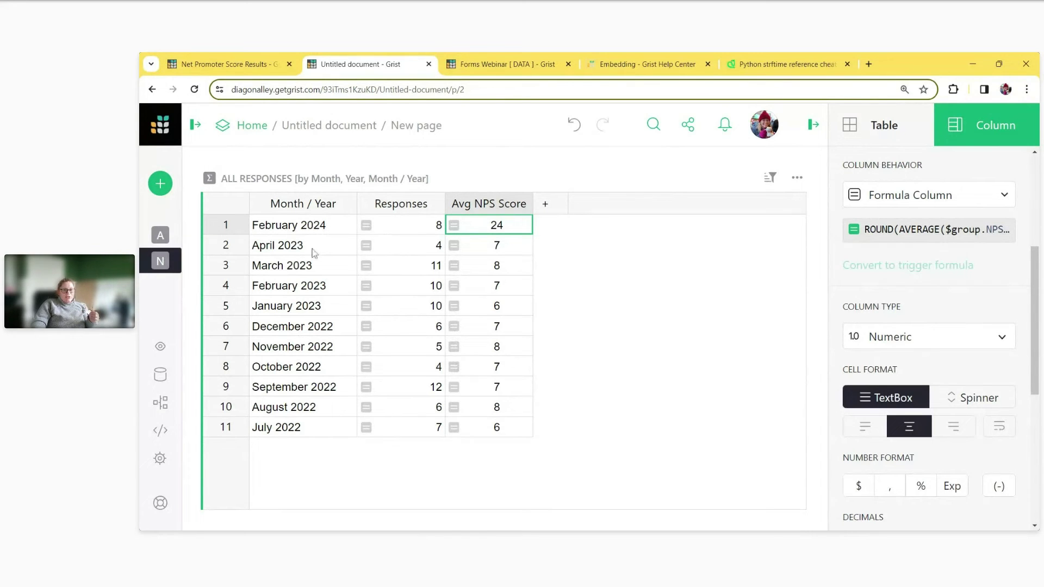
- Add a chart of All Responses grouped by Month, Year and Month / Year, and place it below the summary table
left_click(160, 182)
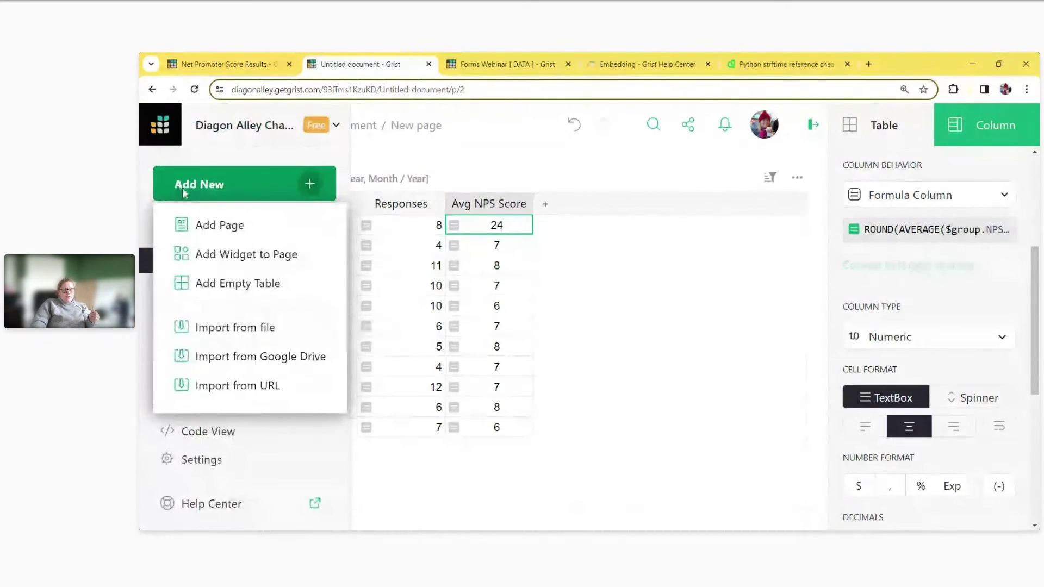
left_click(231, 256)
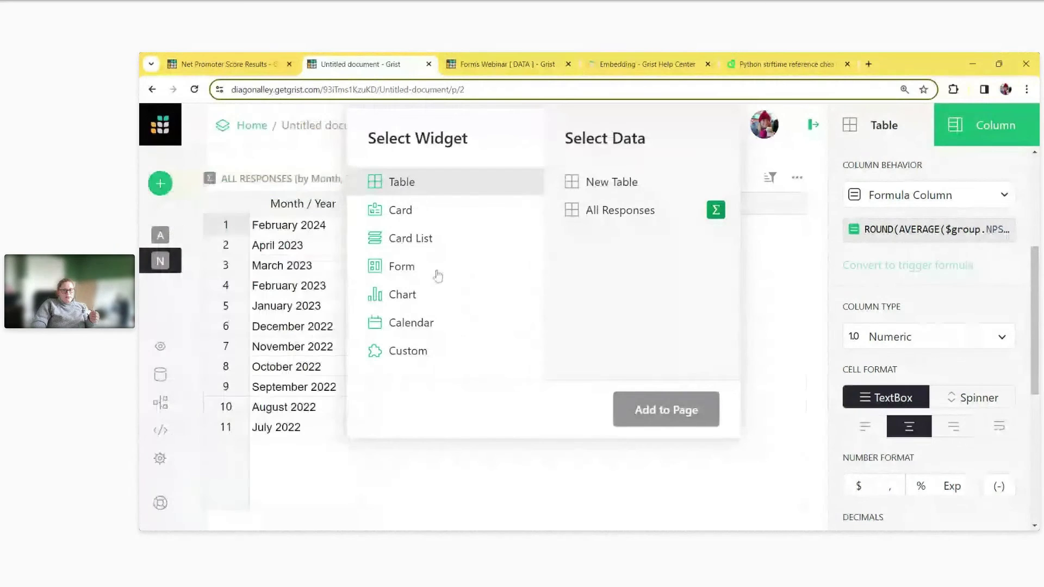
left_click(403, 296)
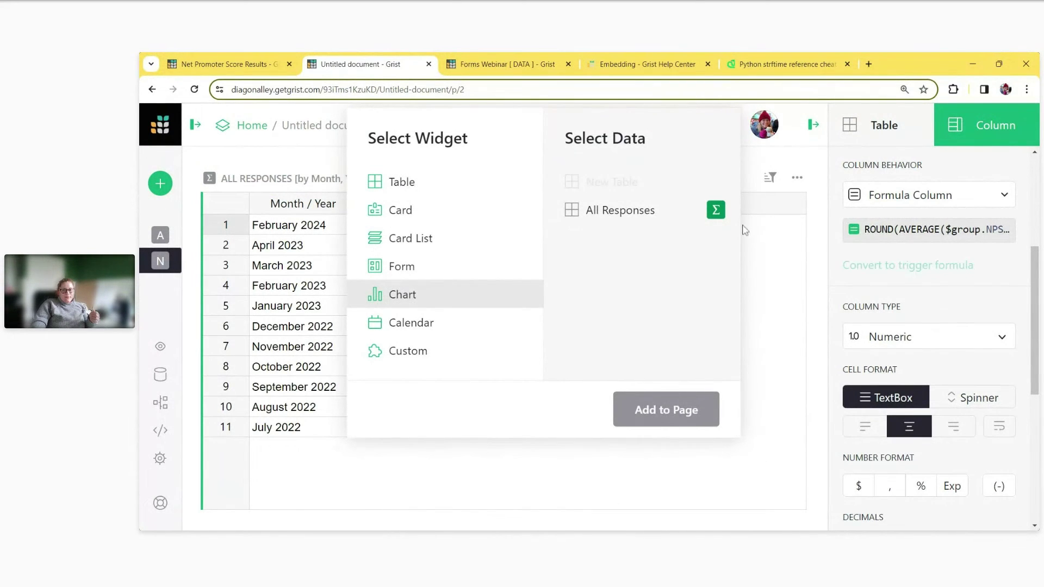
left_click(717, 215)
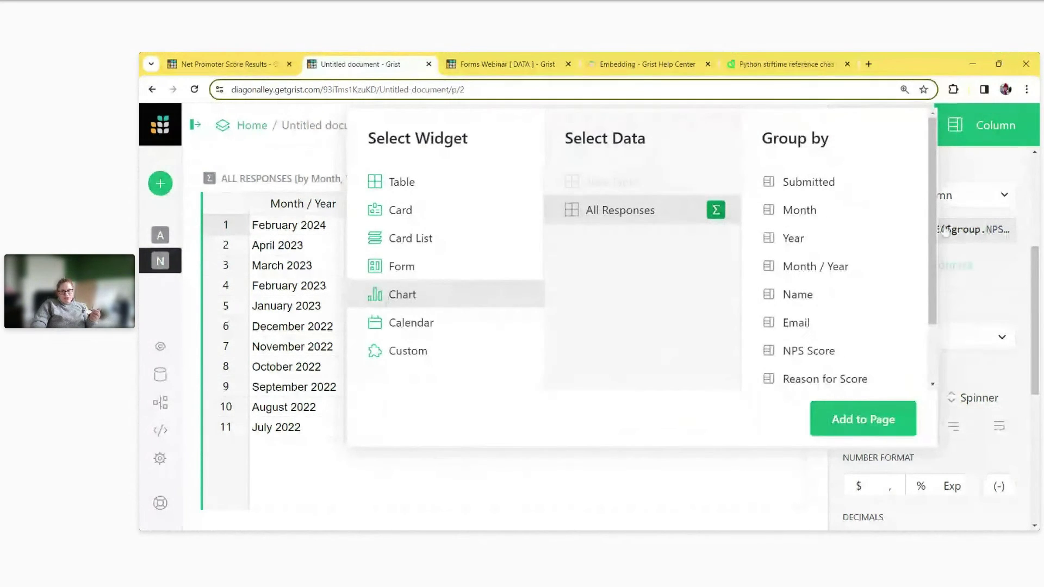
left_click(816, 212)
left_click(816, 239)
left_click(816, 267)
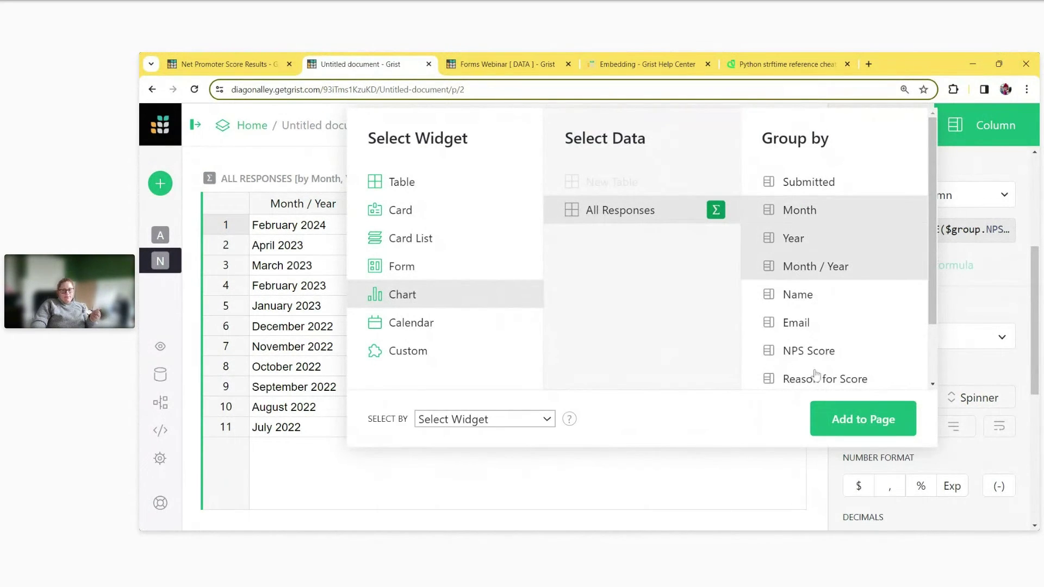
left_click(840, 421)
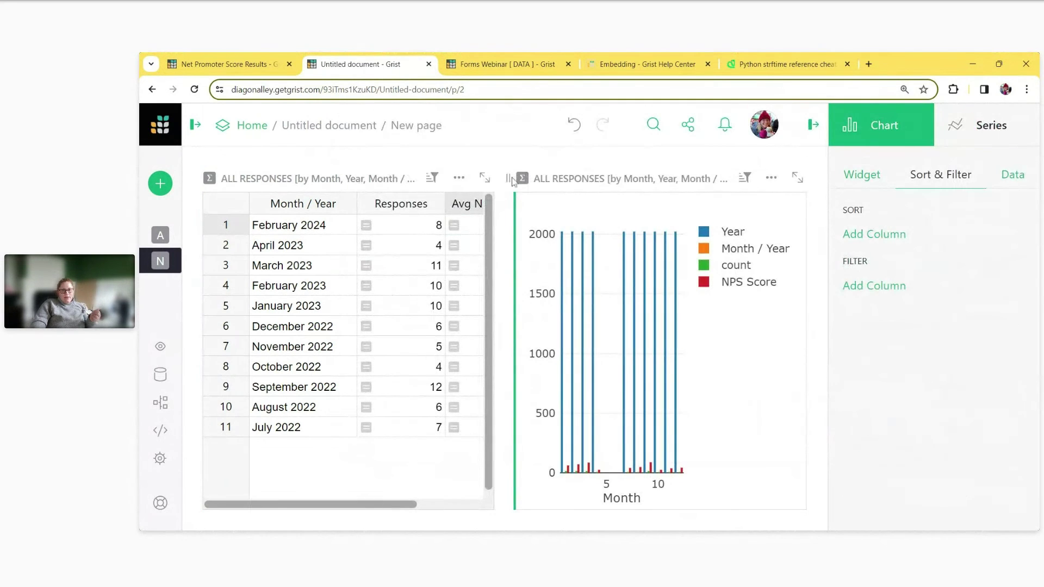
left_click_drag(510, 175, 414, 478)
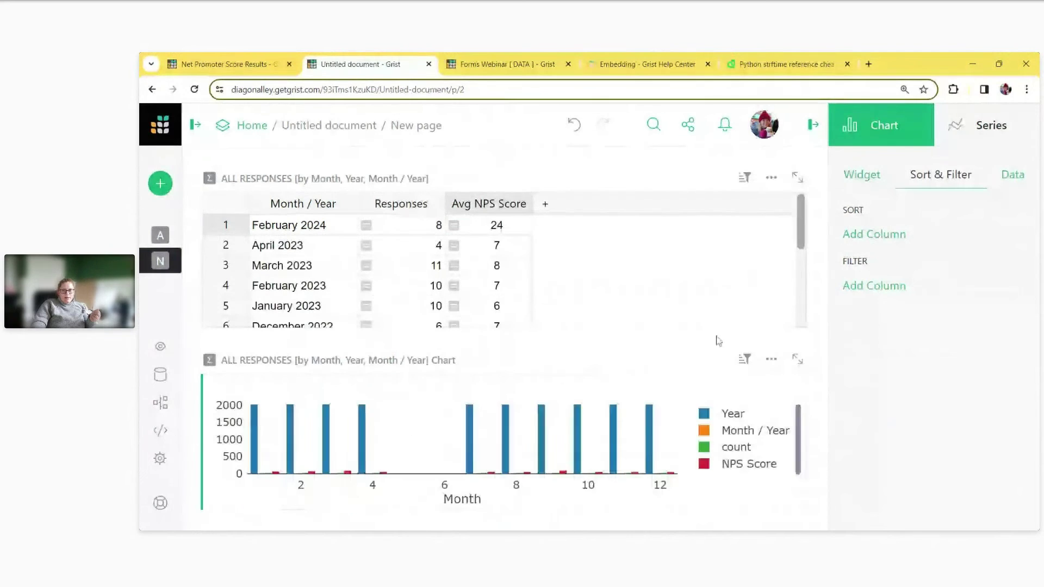
- Set the chart's X-axis to Month / Year
left_click(864, 175)
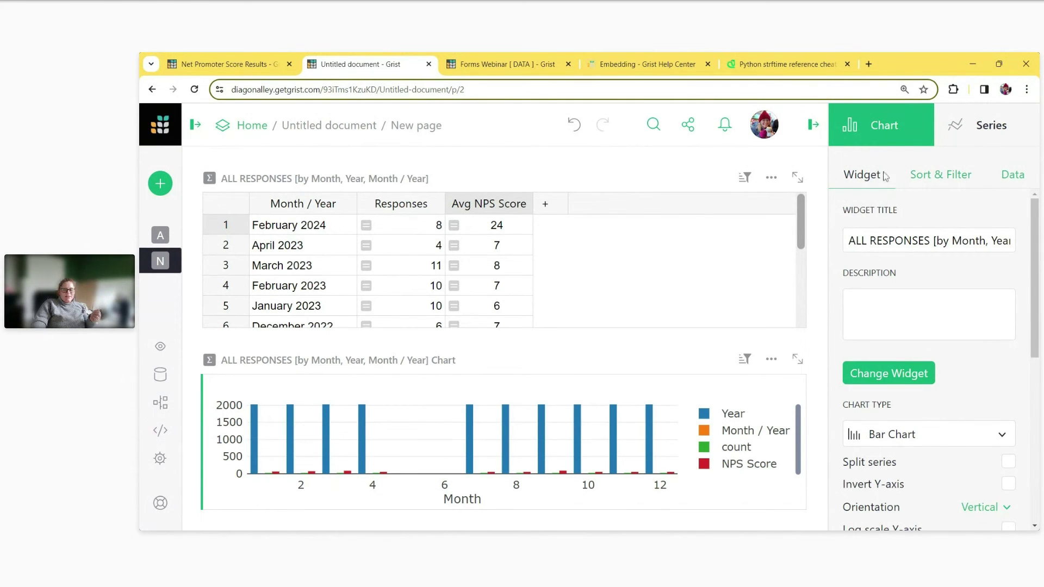
scroll(973, 223, "down", 5)
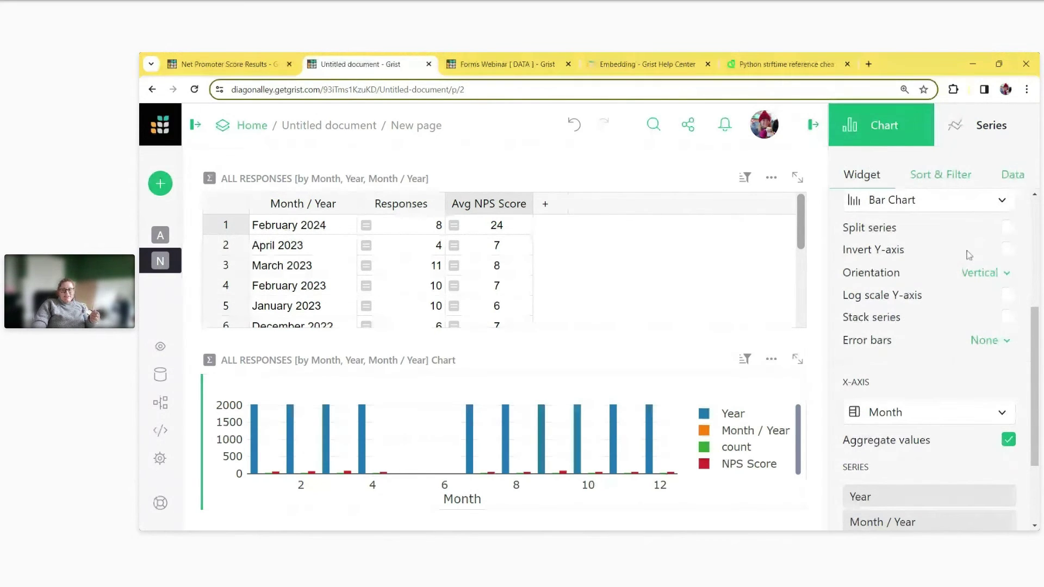
scroll(969, 255, "down", 3)
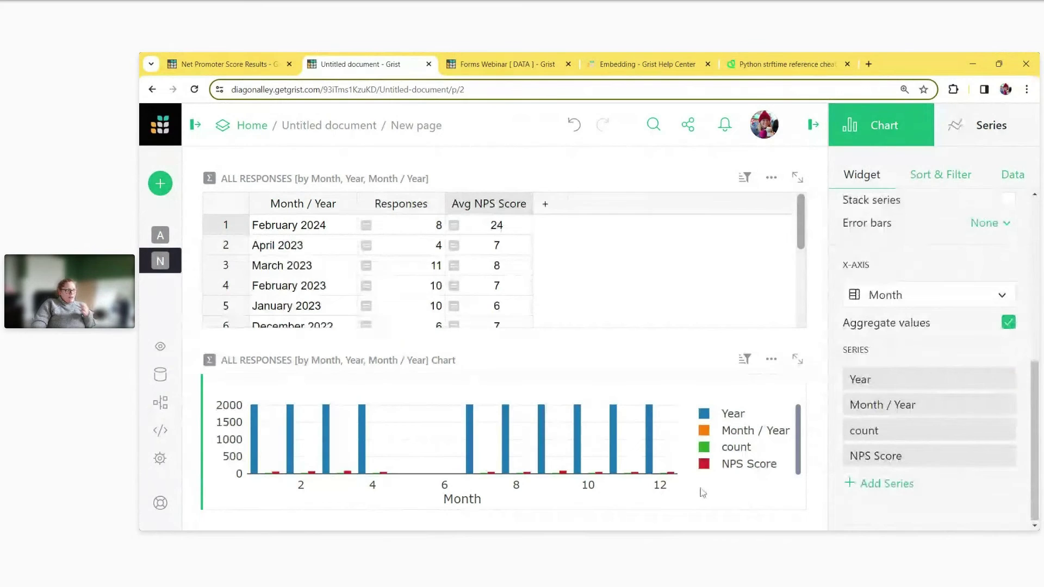
mouse_move(650, 429)
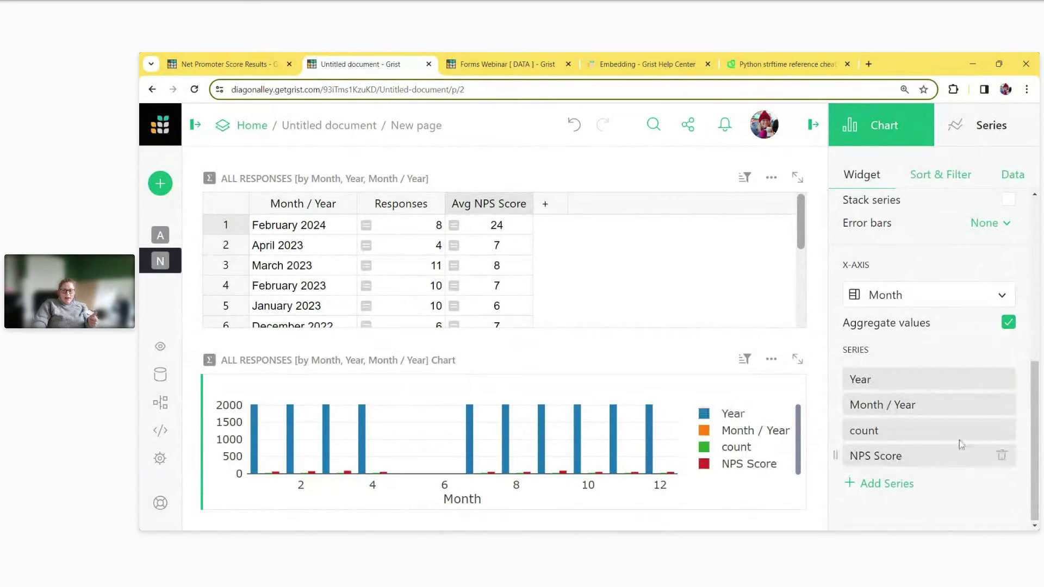
left_click(935, 298)
key("Escape")
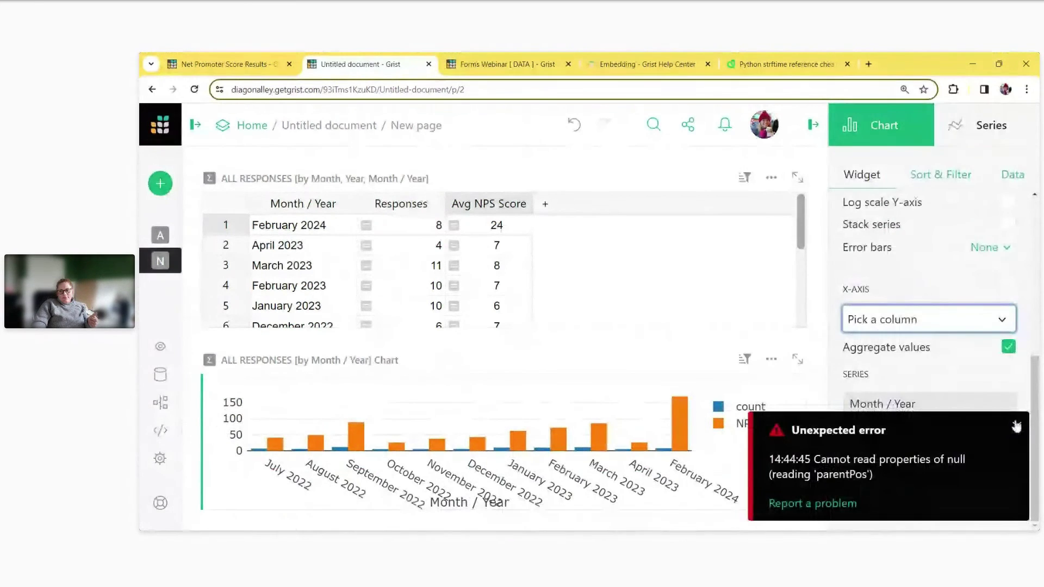
left_click(1017, 426)
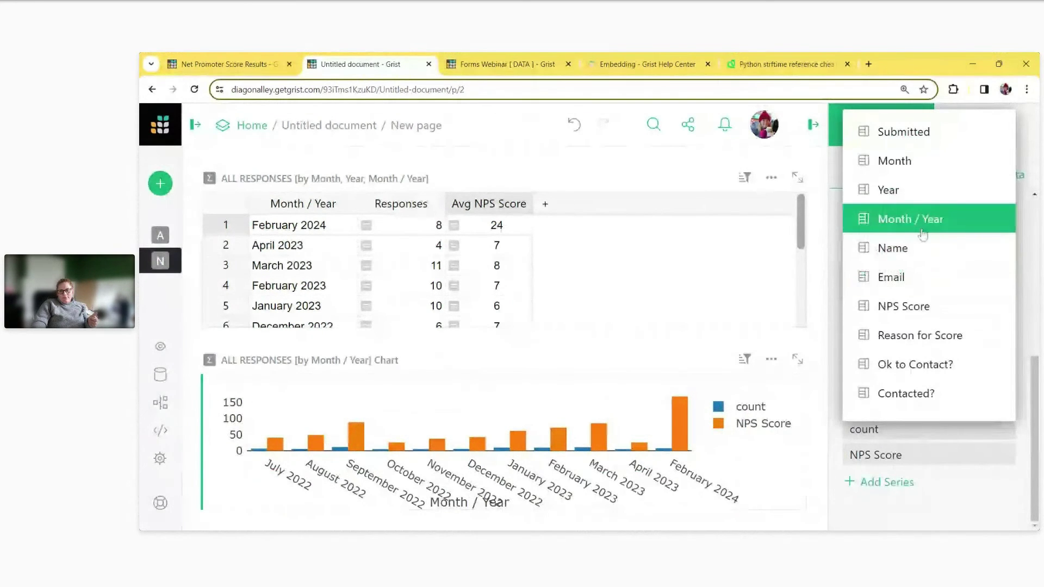
left_click(923, 234)
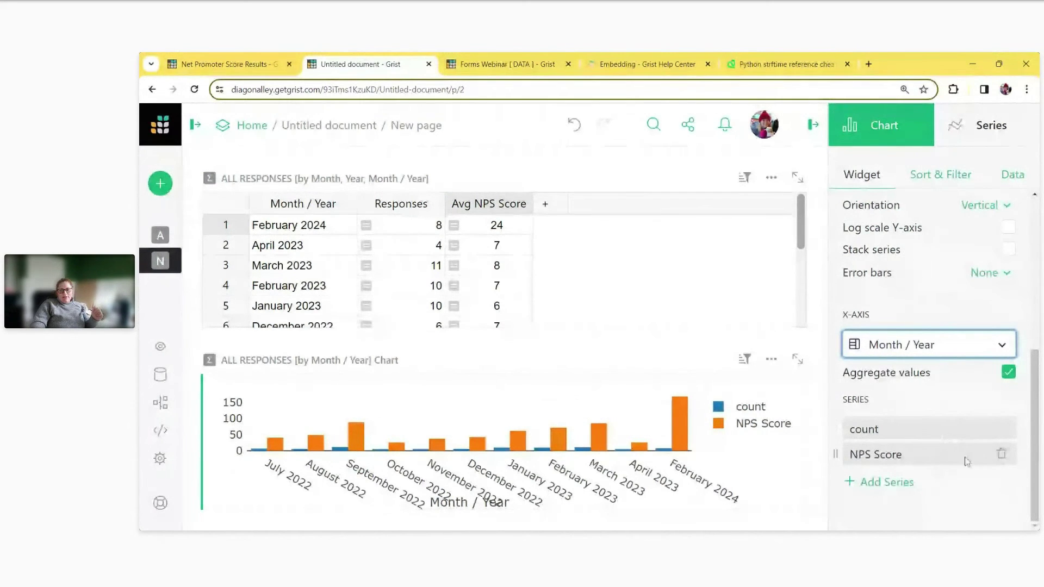
- Replace the chart's NPS Score series with Avg NPS Score and move it above the count series
left_click(1001, 456)
left_click(876, 482)
left_click(896, 391)
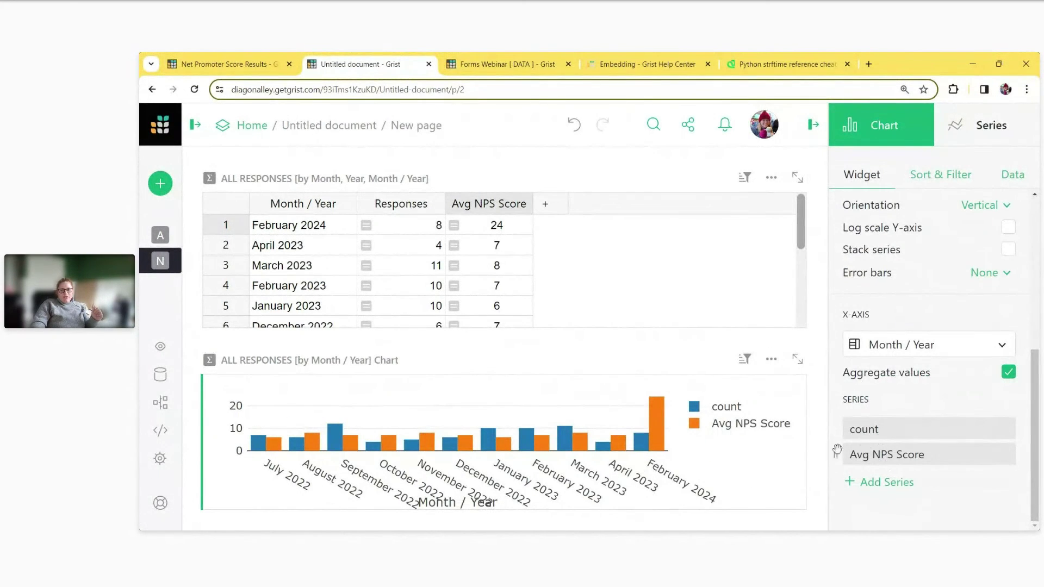
left_click_drag(835, 452, 838, 430)
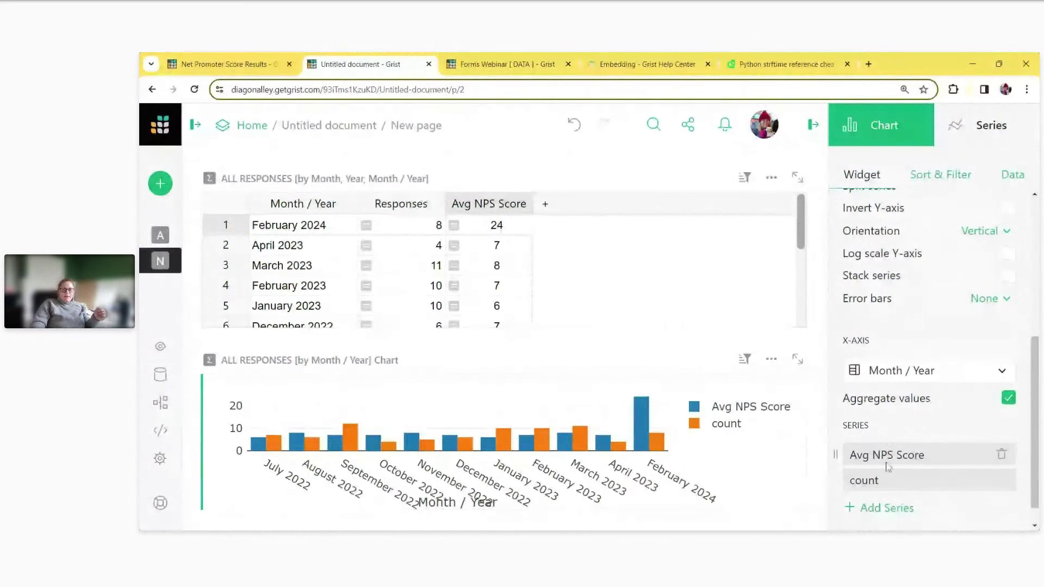
- Add Responses as a chart series and remove the count series
scroll(887, 466, "down", 1)
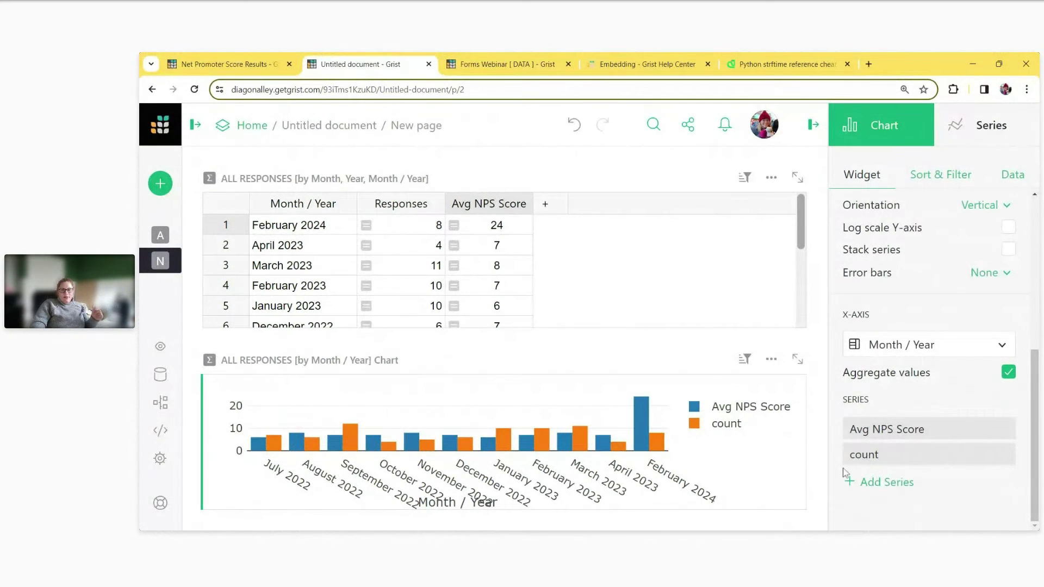
left_click(872, 482)
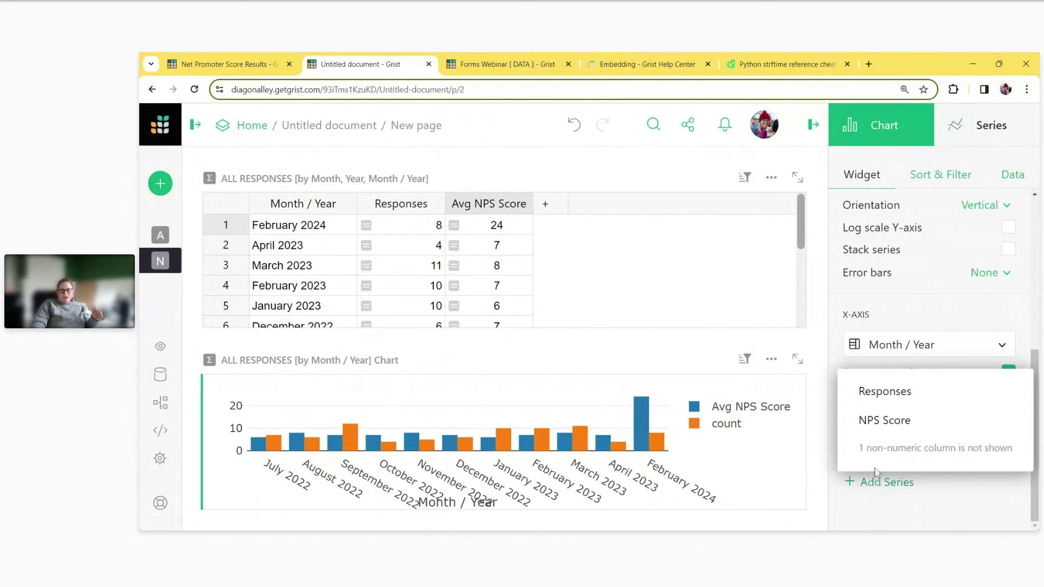
left_click(885, 392)
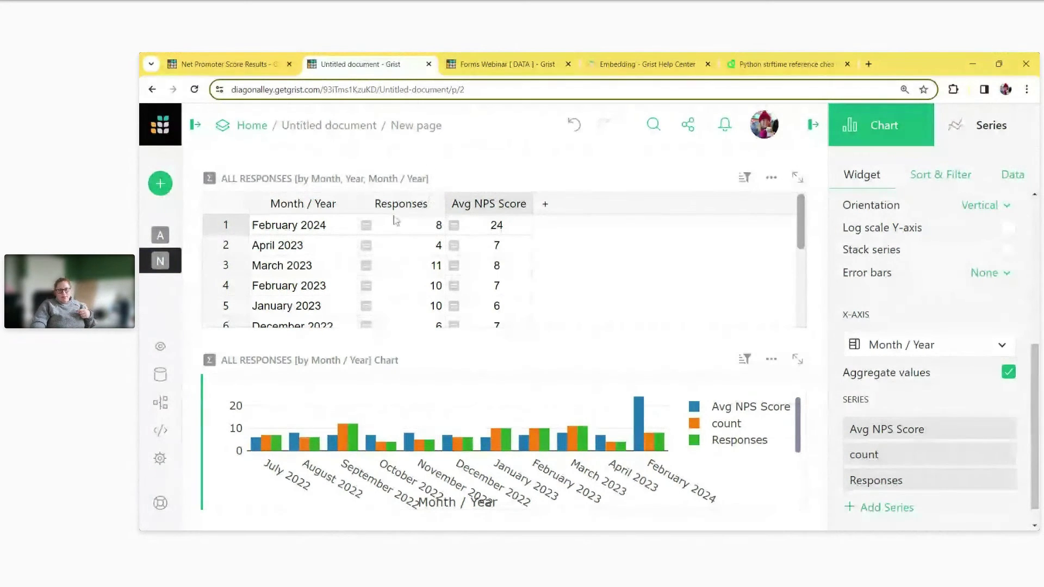
left_click(1001, 454)
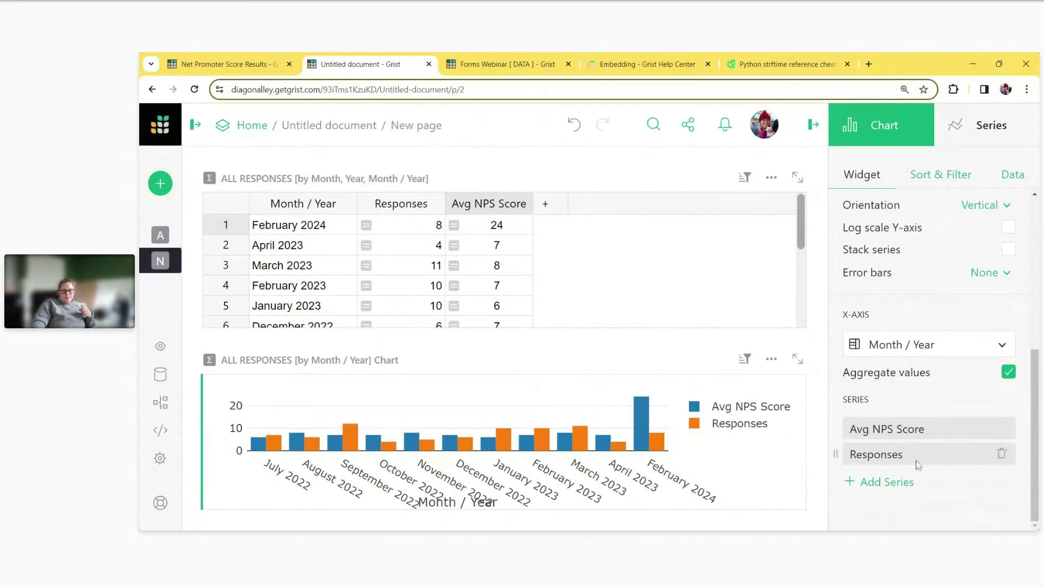
- Hide the chart settings and adjust the widget heights so about five table rows show above the chart
left_click(813, 127)
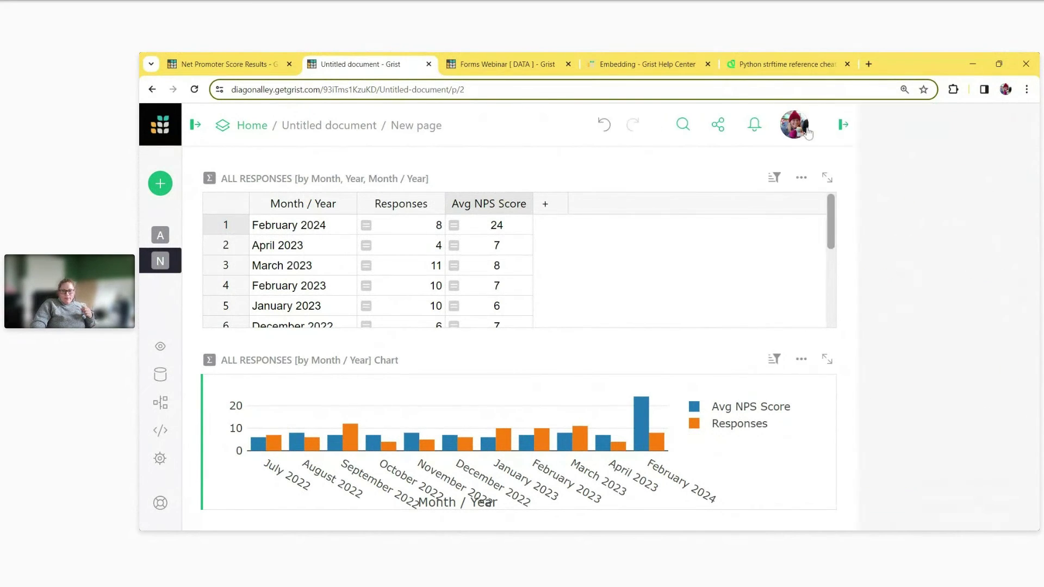
left_click_drag(531, 338, 539, 245)
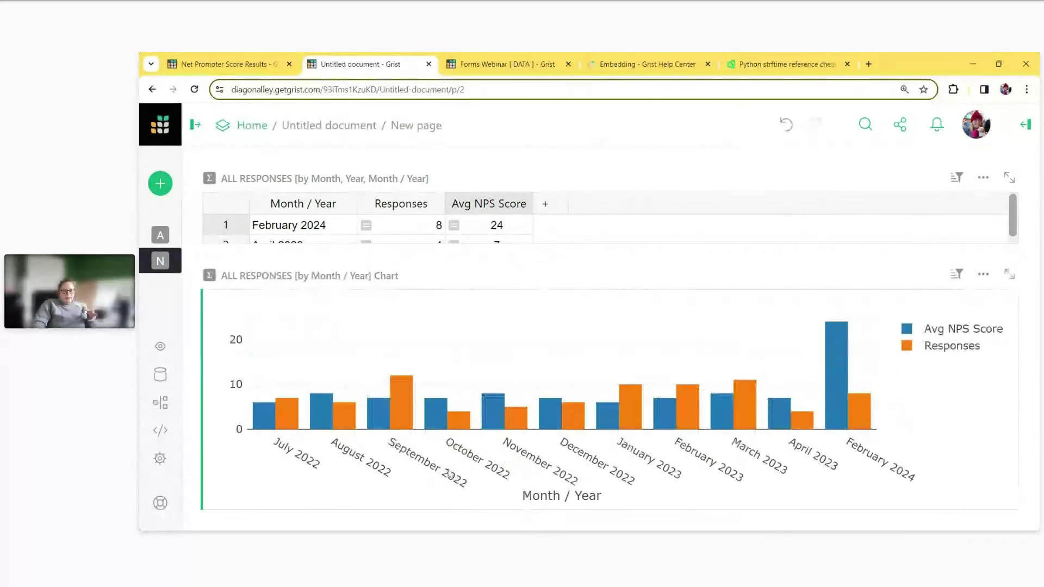
mouse_move(287, 413)
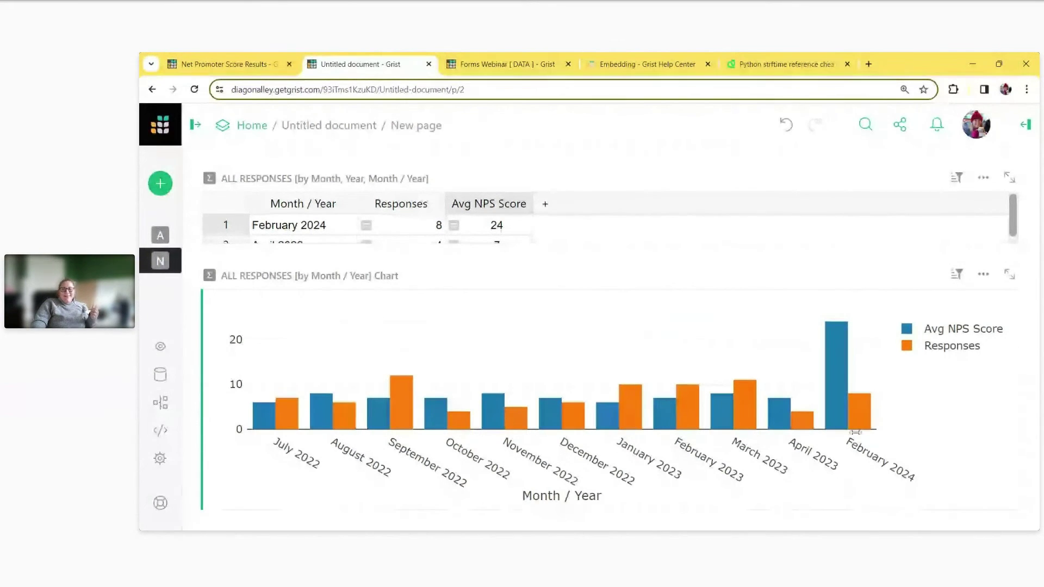
mouse_move(744, 397)
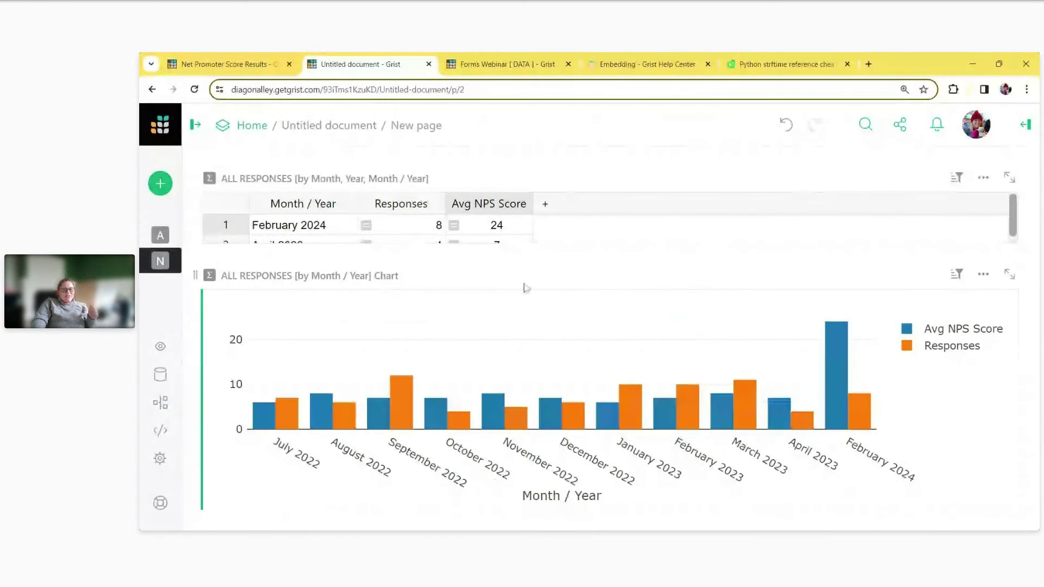
left_click_drag(561, 267, 562, 305)
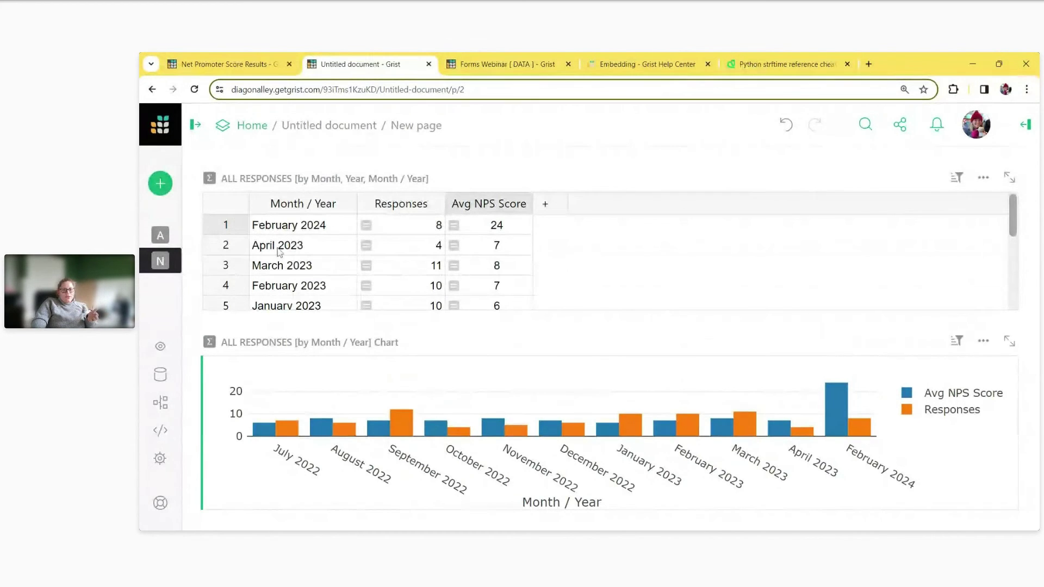
- Select the March 2023 row in the summary table and review its response count and average NPS score
left_click(284, 266)
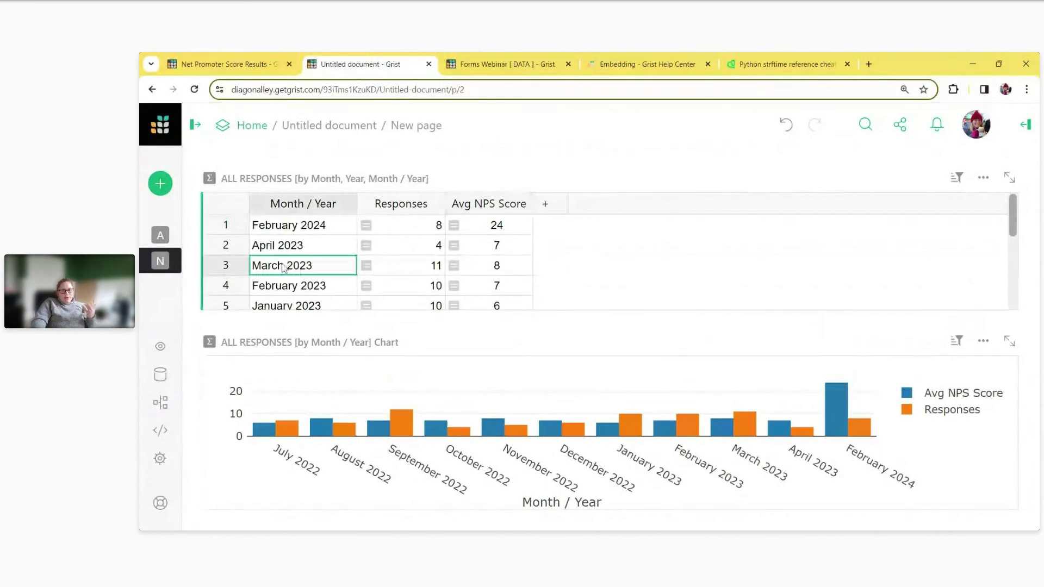
left_click(424, 272)
left_click(454, 271)
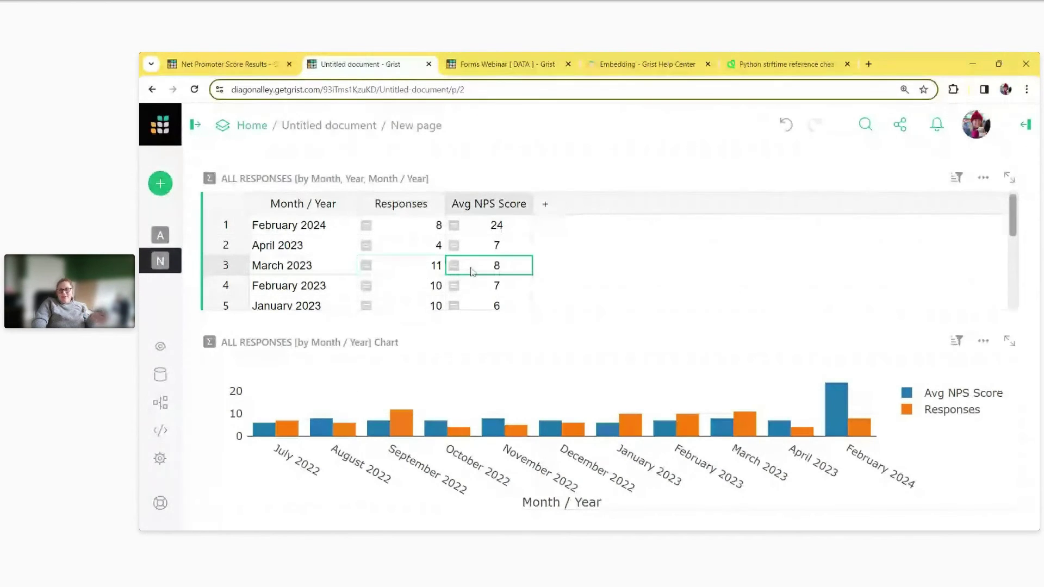
key("Left")
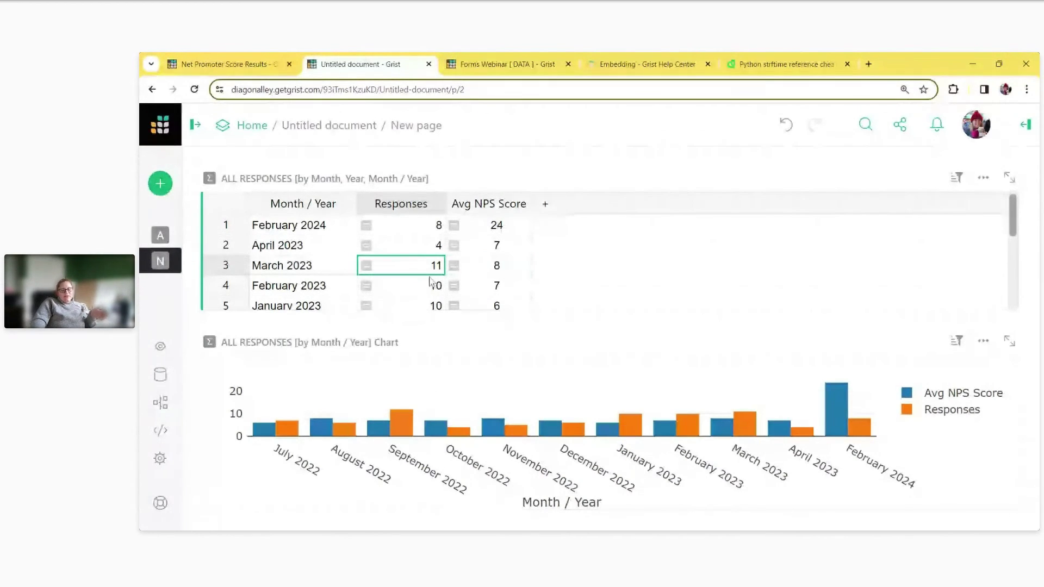
- Add a chart of All Responses grouped by Month, Year and Month / Year, with its data selected by the summary table
left_click(195, 188)
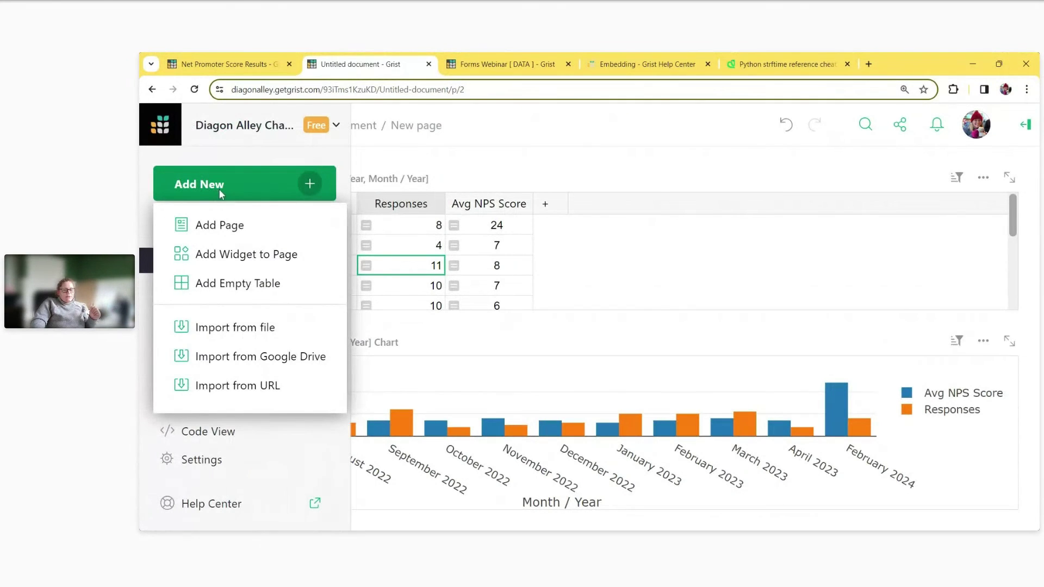
left_click(255, 252)
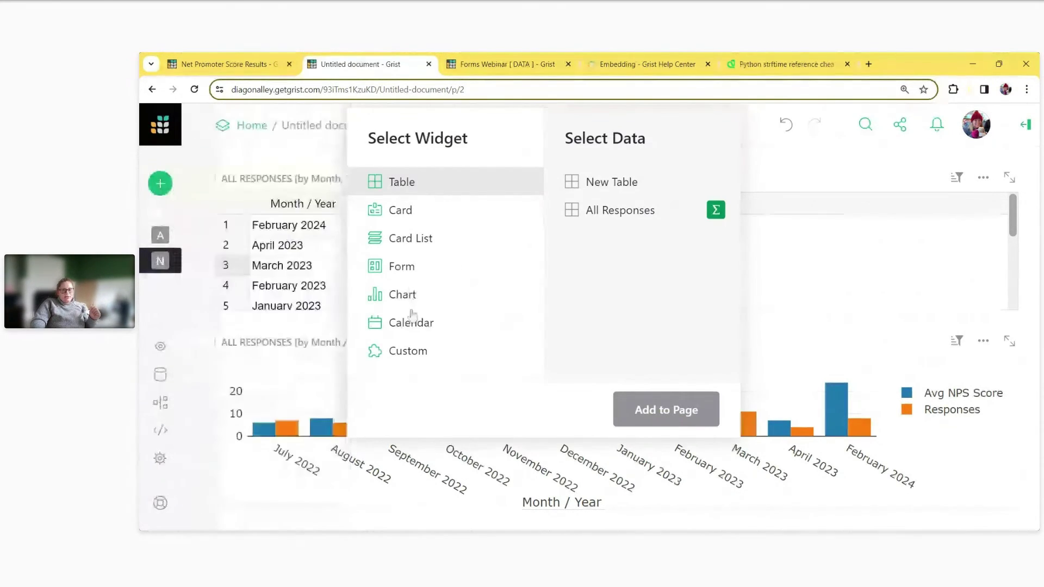
left_click(404, 295)
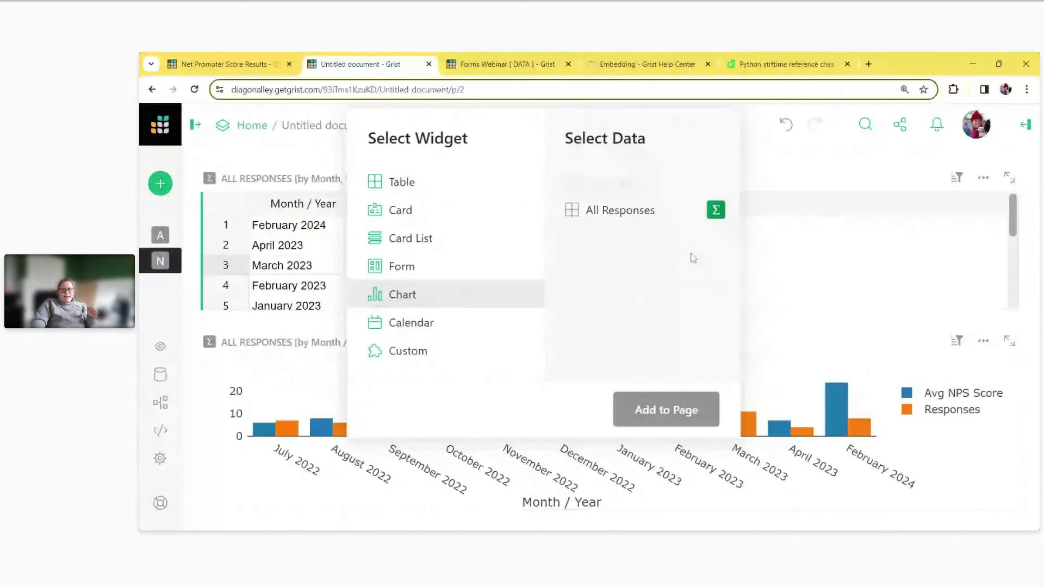
left_click(716, 213)
left_click(804, 211)
left_click(804, 238)
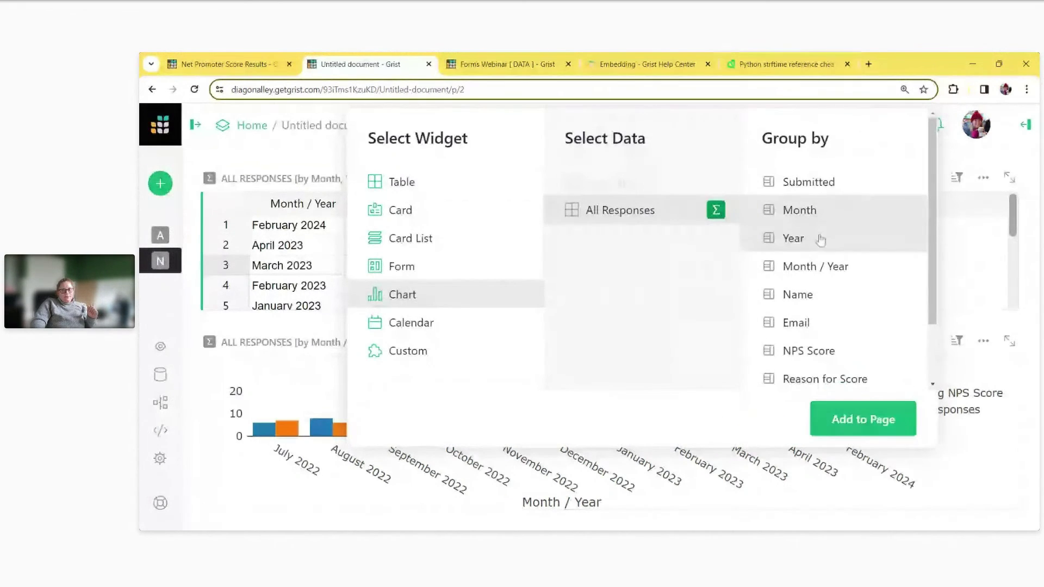
left_click(812, 267)
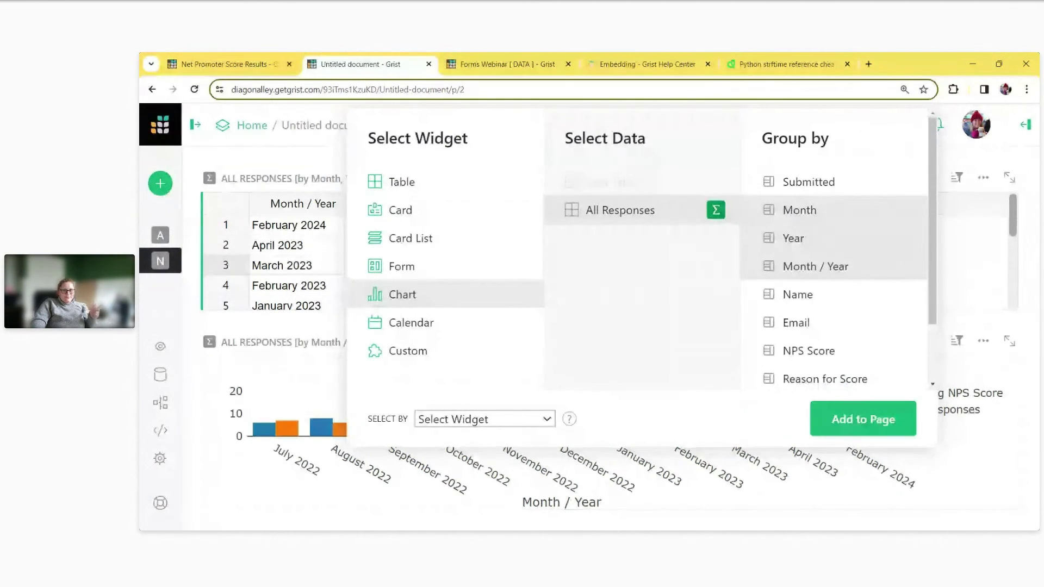
left_click(487, 449)
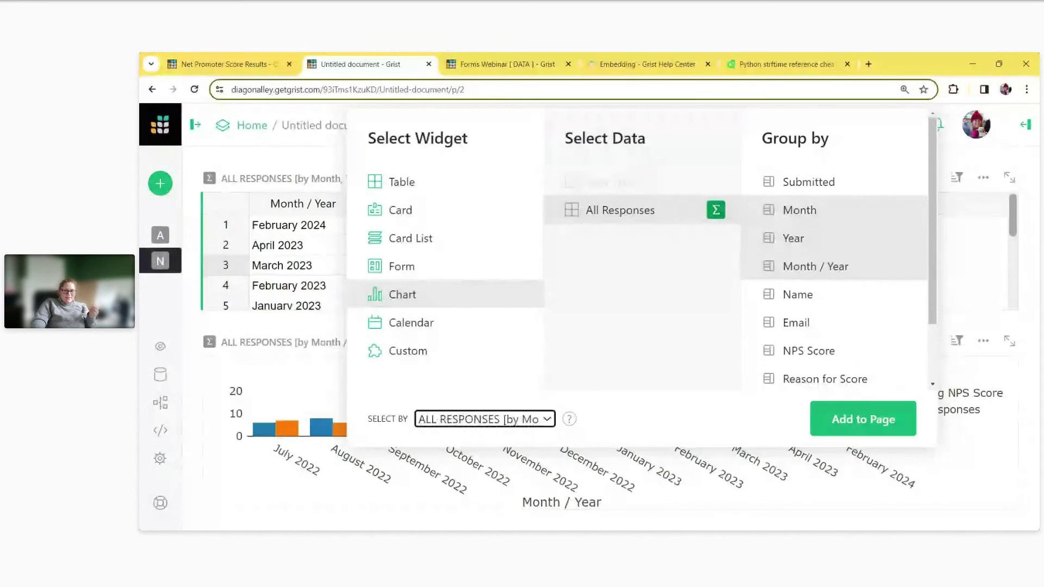
left_click(861, 438)
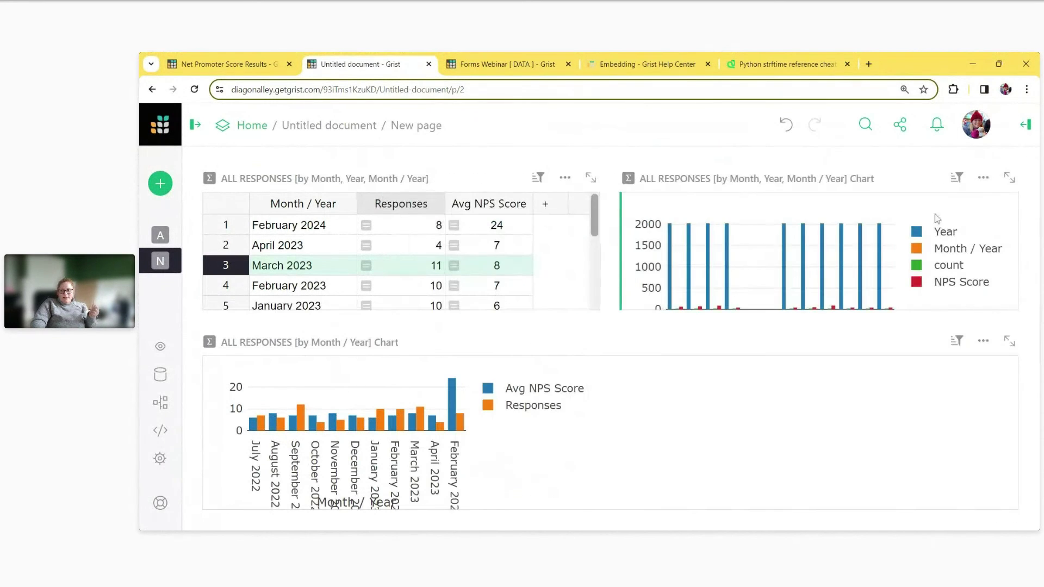
- Set the new linked chart's X-axis to NPS Score
left_click(1029, 135)
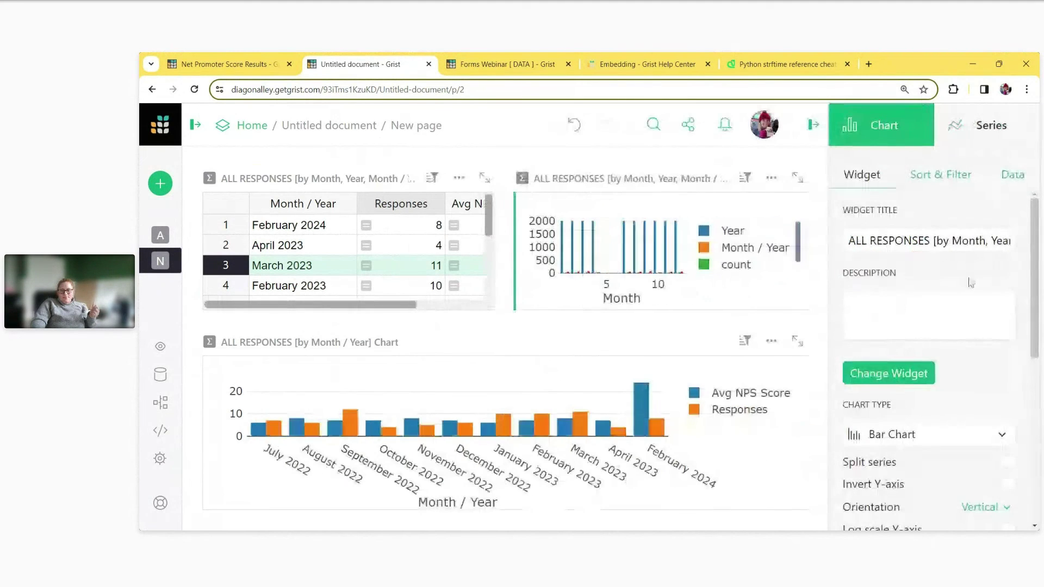
scroll(905, 376, "down", 6)
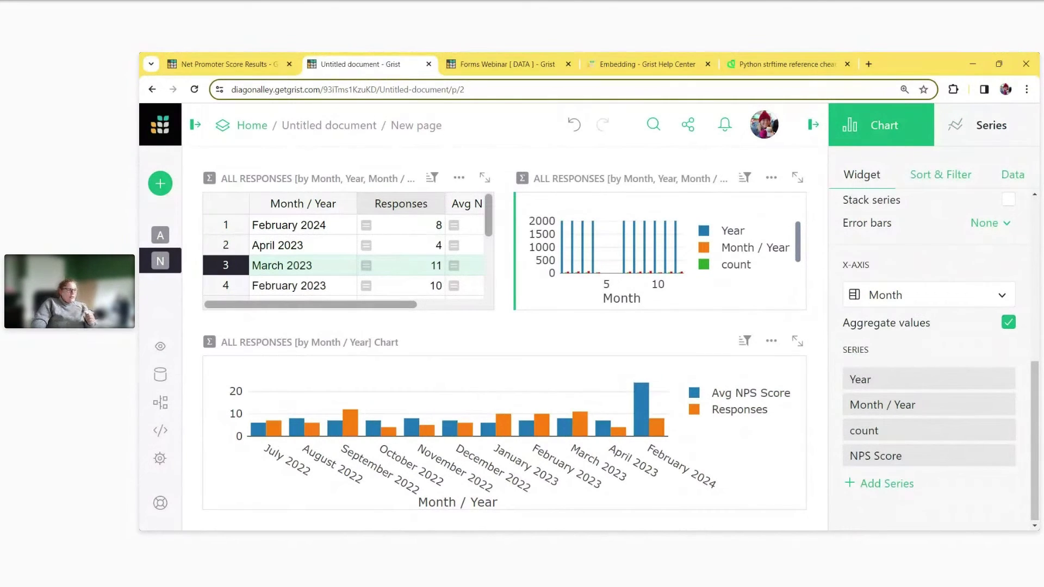
left_click(920, 304)
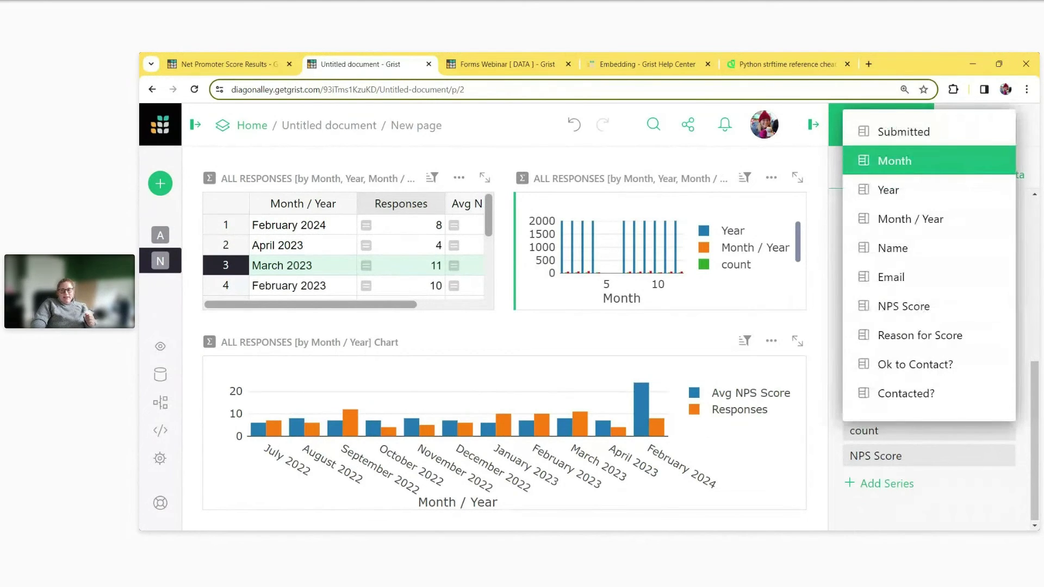
left_click(912, 308)
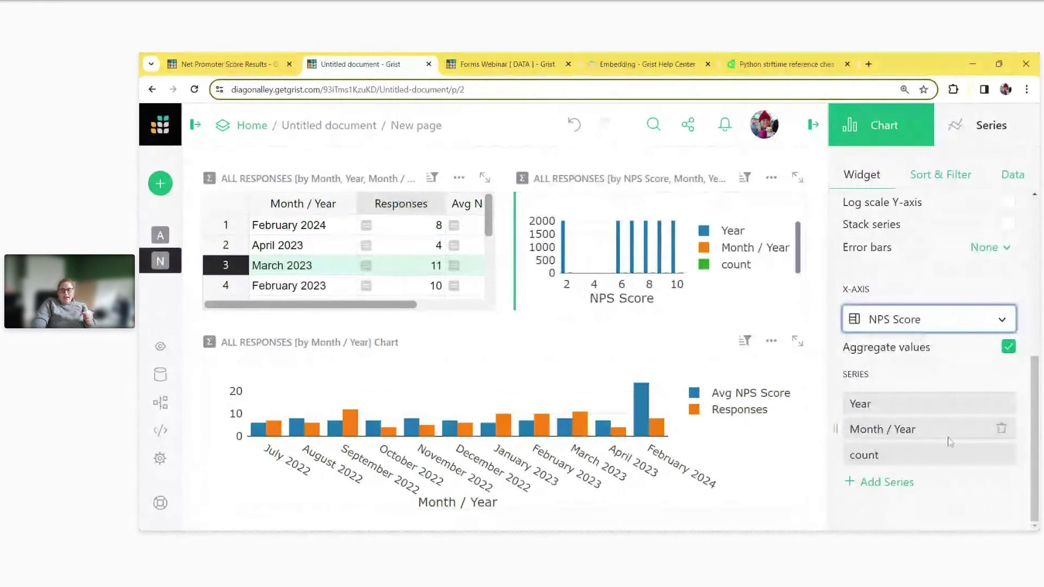
- Remove the Year and Month / Year series from the NPS Score chart, keeping only count, and hide the chart settings
left_click(1001, 403)
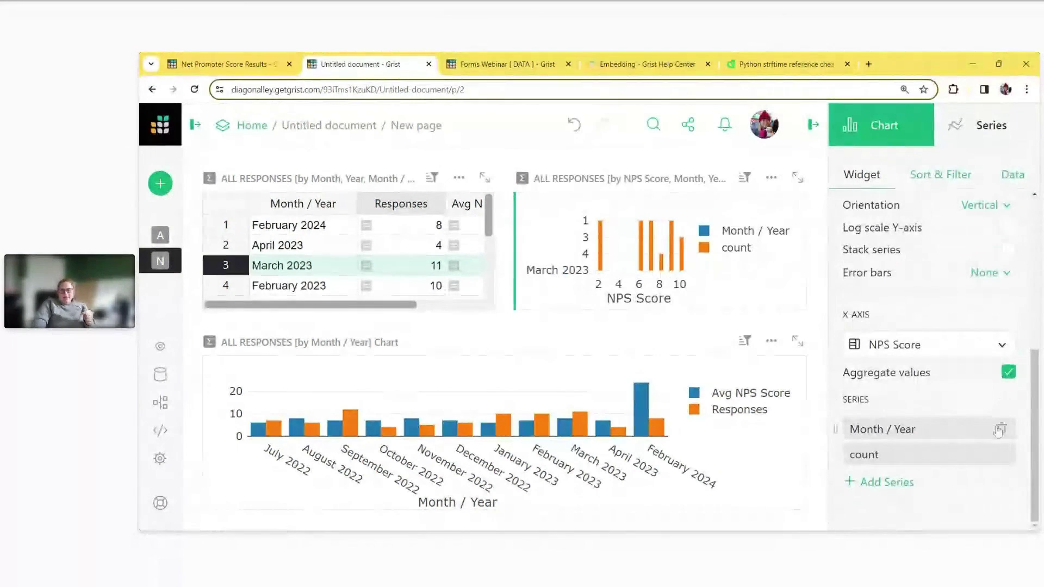
left_click(1001, 428)
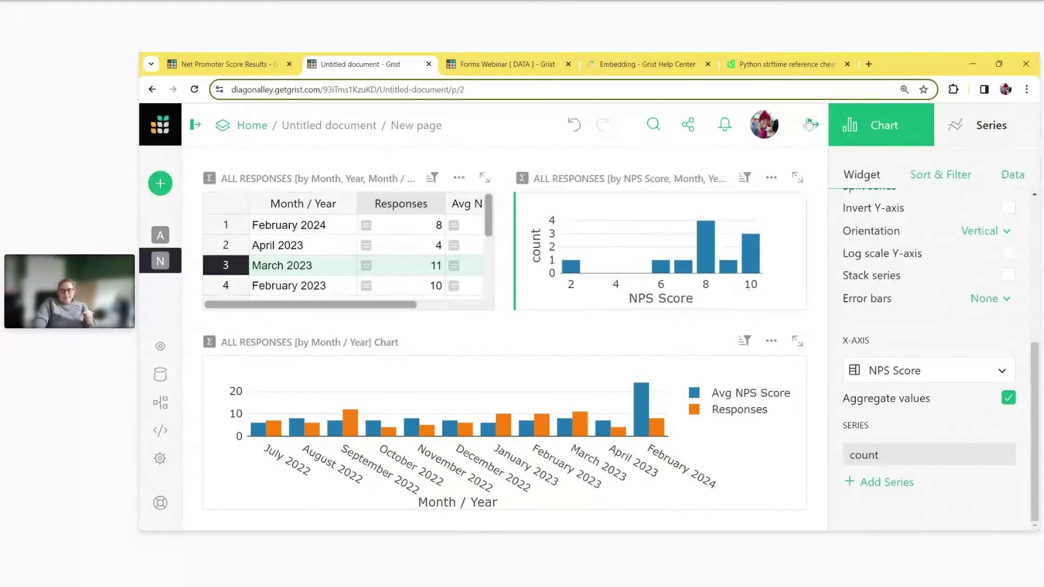
left_click(813, 126)
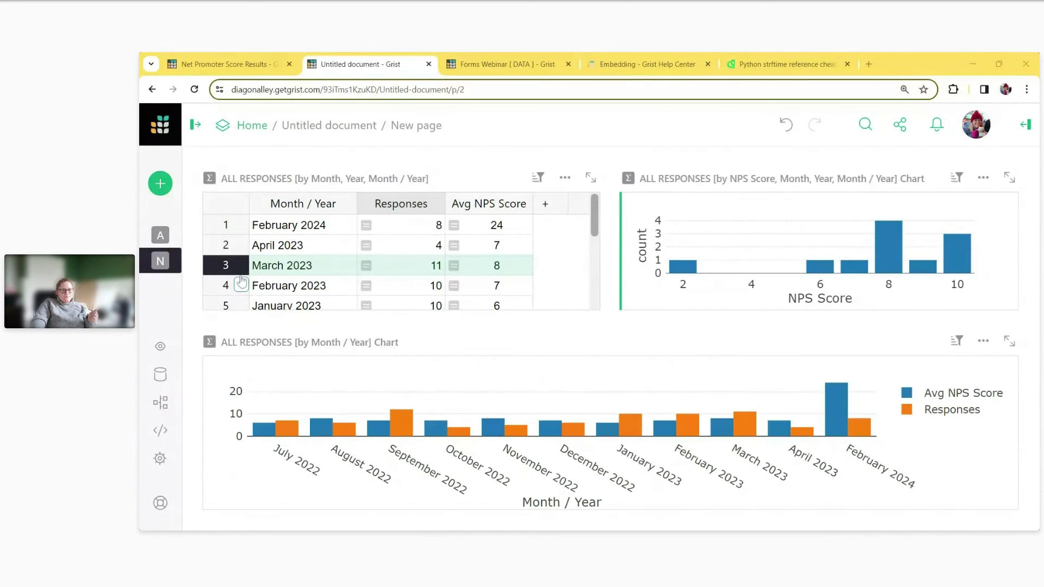
- Go to the All Responses page, collapse the form, and examine the NPS scores of the newest responses for invalid entries
mouse_move(156, 235)
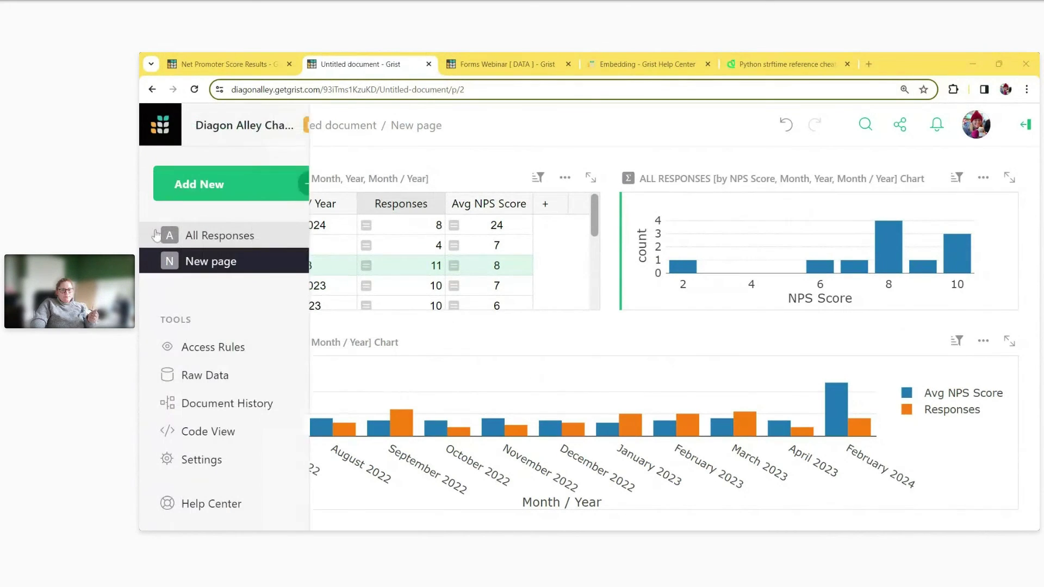
left_click(204, 237)
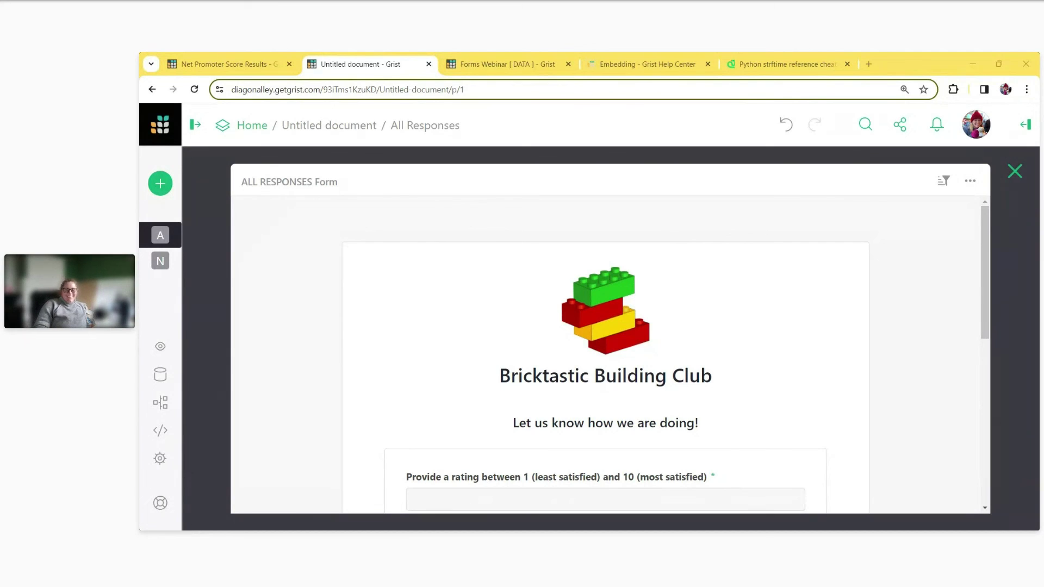
left_click(1013, 173)
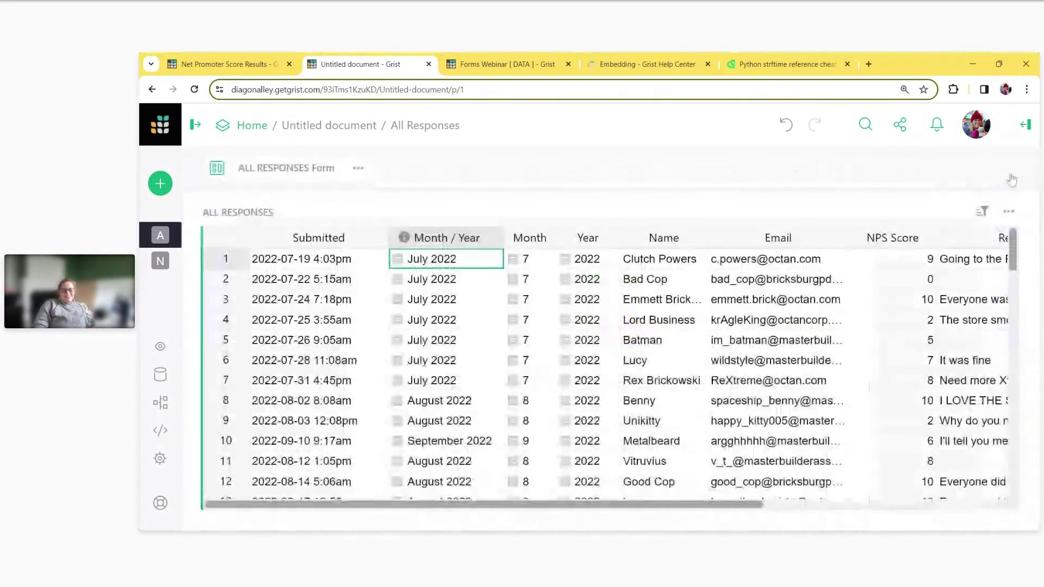
scroll(883, 407, "down", 3)
scroll(883, 407, "down", 5)
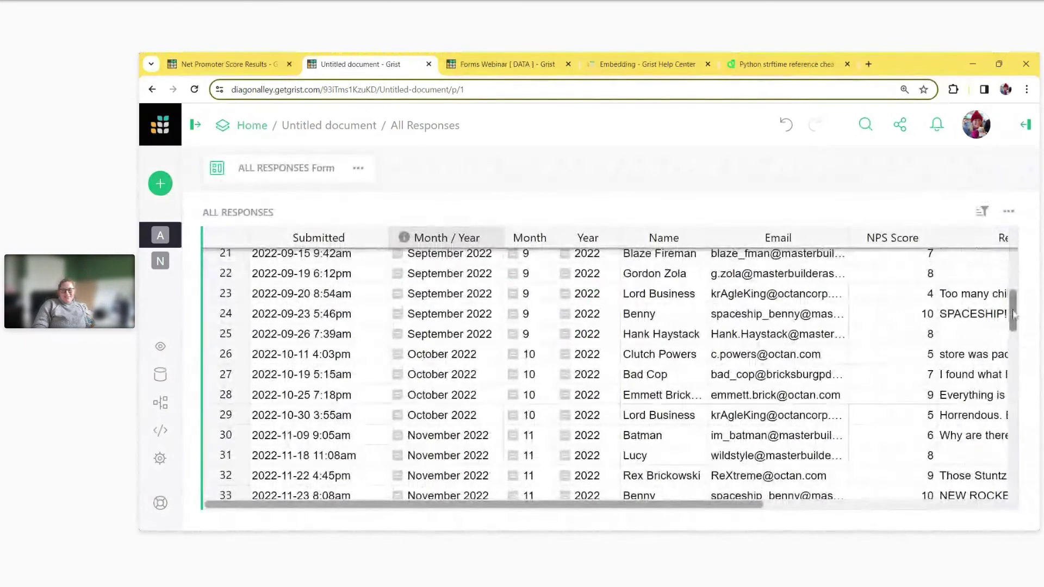
left_click_drag(1014, 318, 1013, 479)
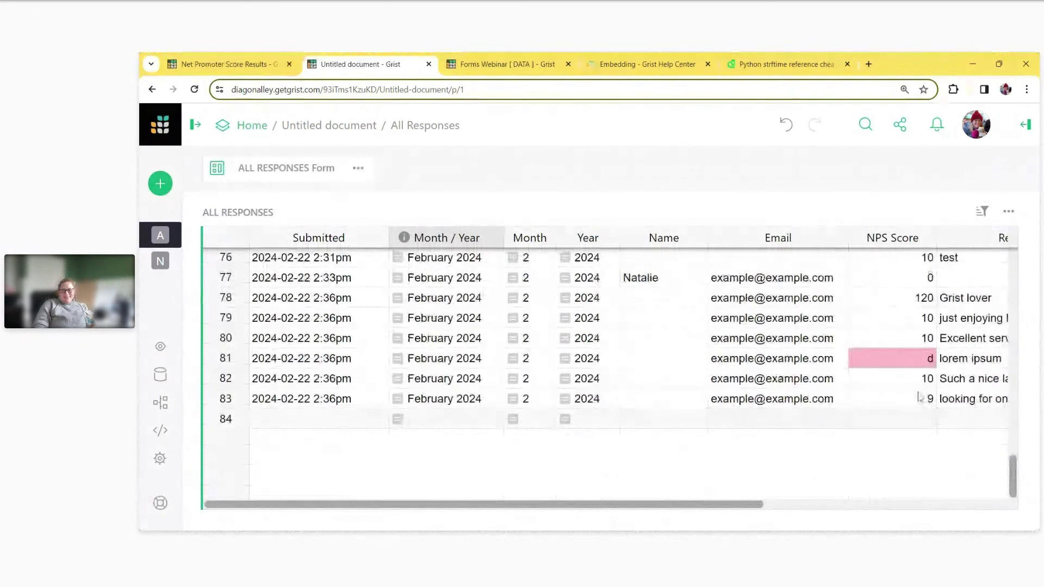
left_click(906, 363)
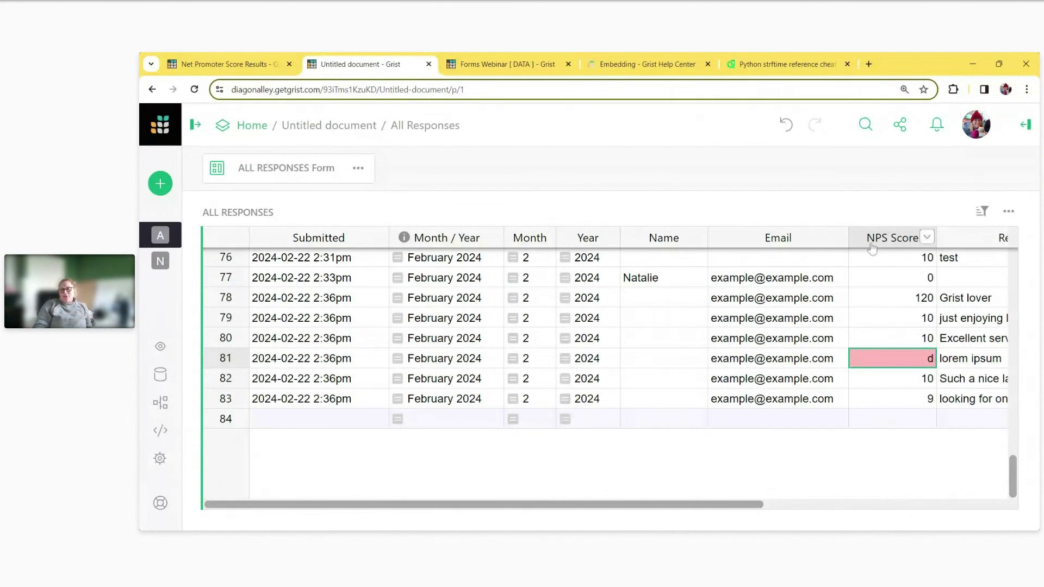
left_click(860, 303)
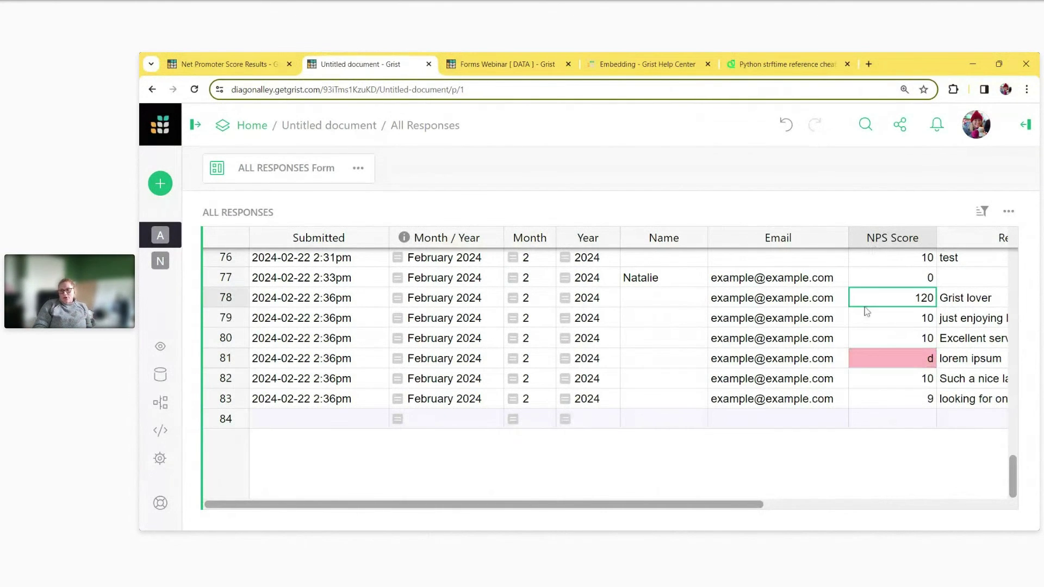
- Review the NPS Score column's type and format settings
left_click(1027, 126)
left_click(1028, 129)
scroll(891, 462, "down", 5)
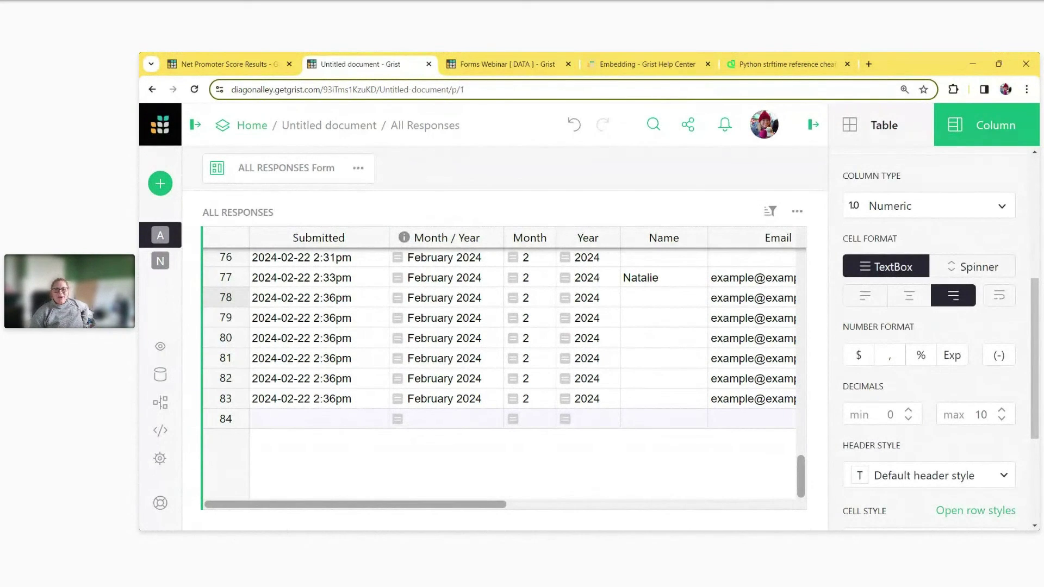
left_click(813, 130)
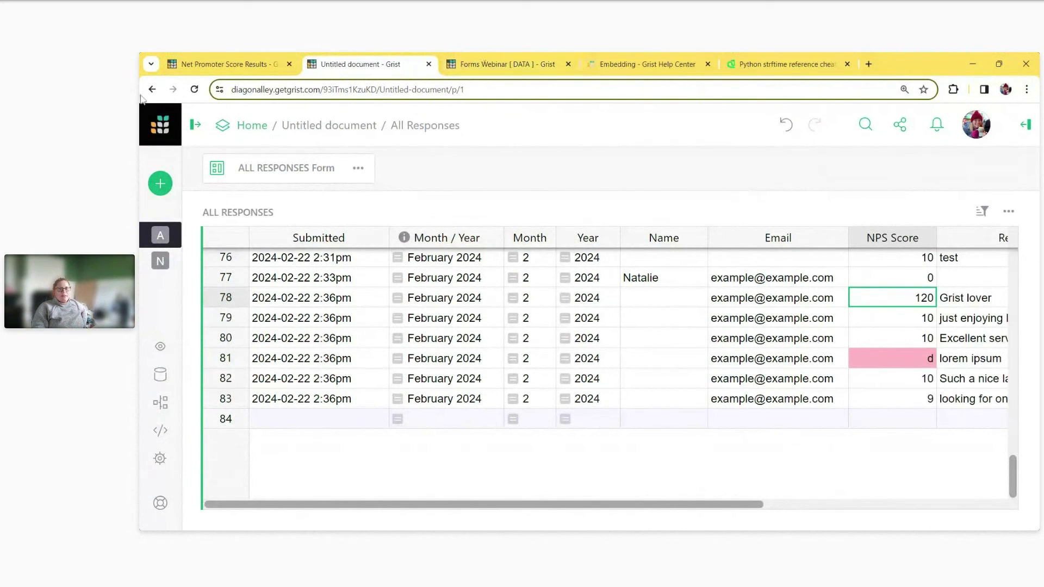
left_click(868, 64)
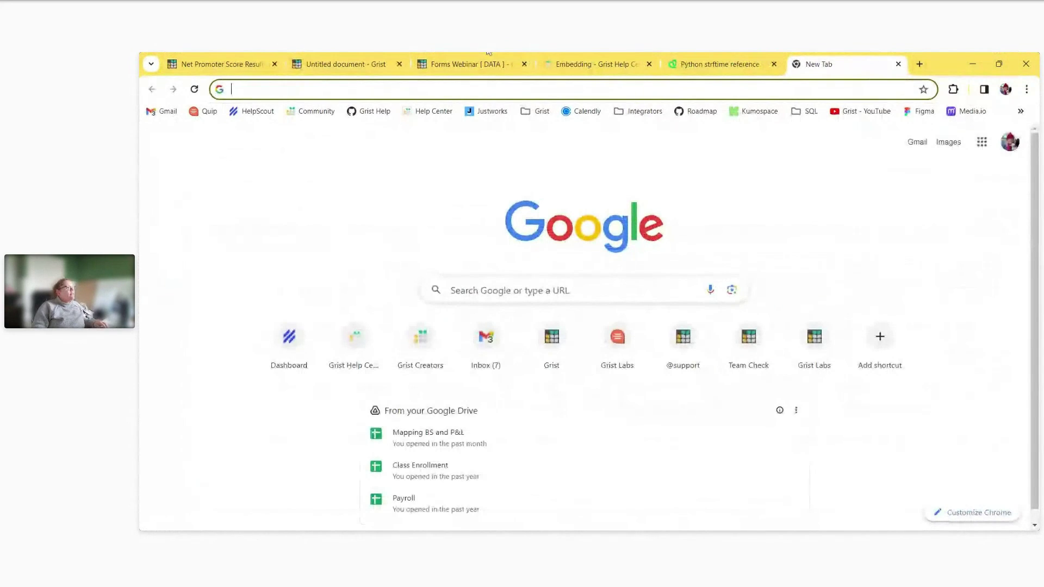
key("alt+Tab")
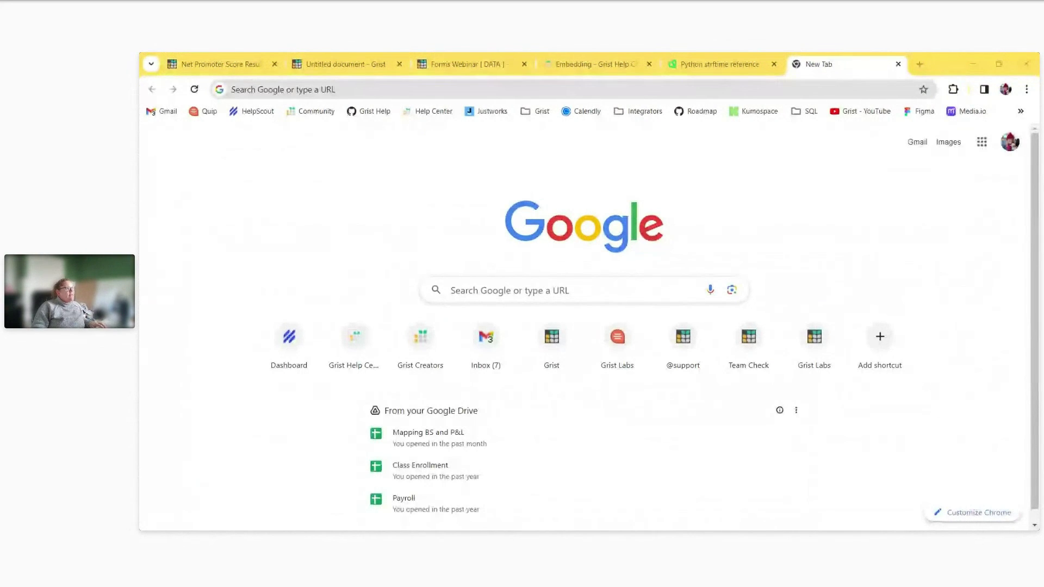
left_click(435, 90)
type("https://community.getgrist.com/")
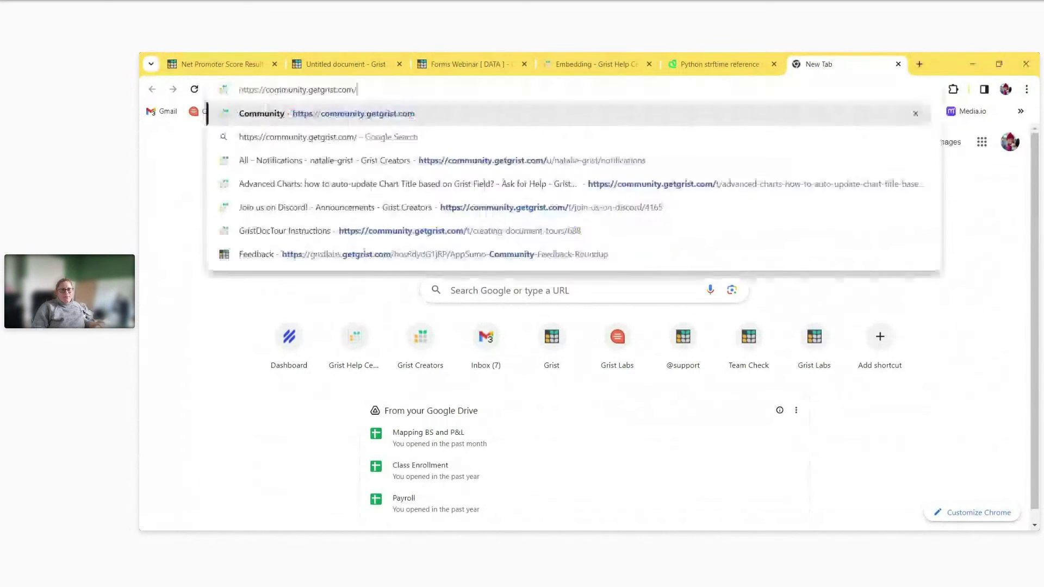
key("Return")
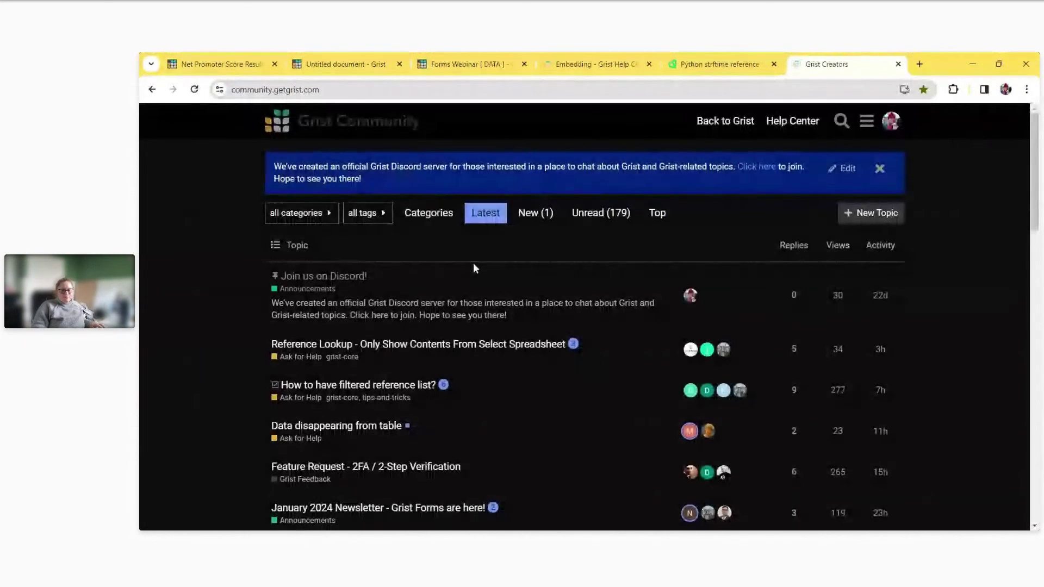
- Start a new forum topic in the Grist Feedback category and close the draft without posting
left_click(867, 216)
left_click(320, 369)
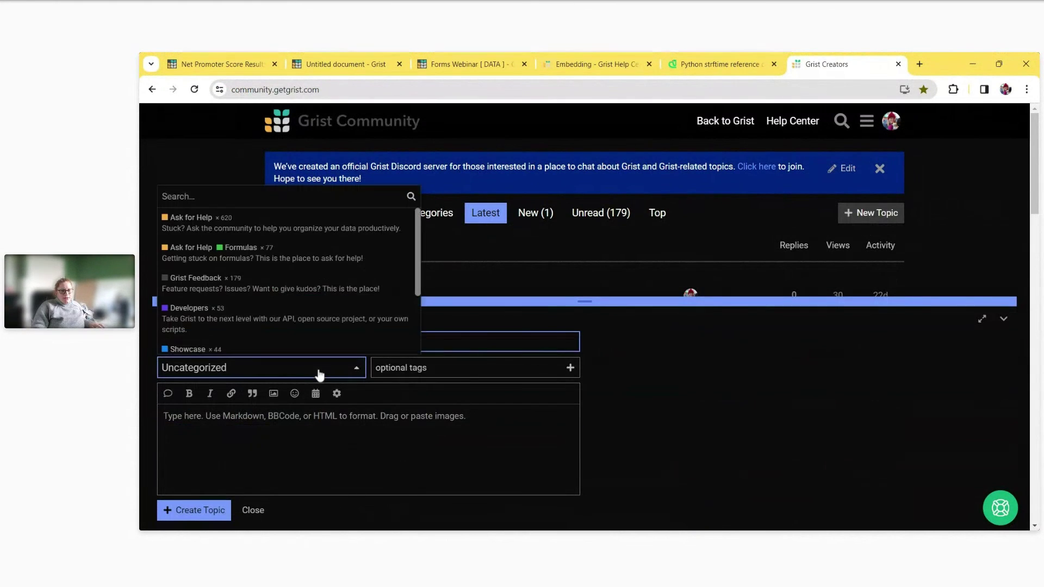
left_click(337, 294)
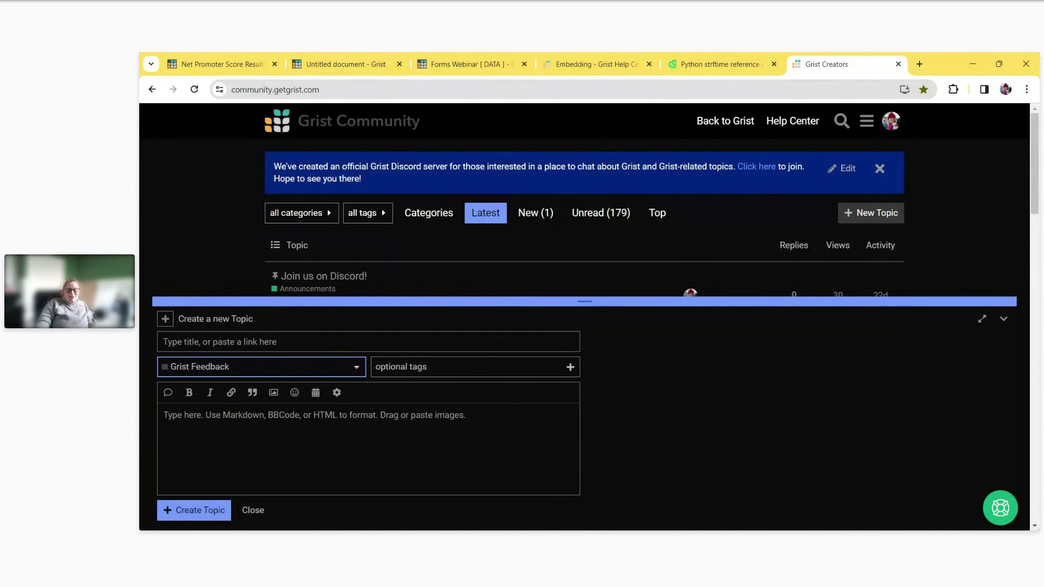
left_click(263, 512)
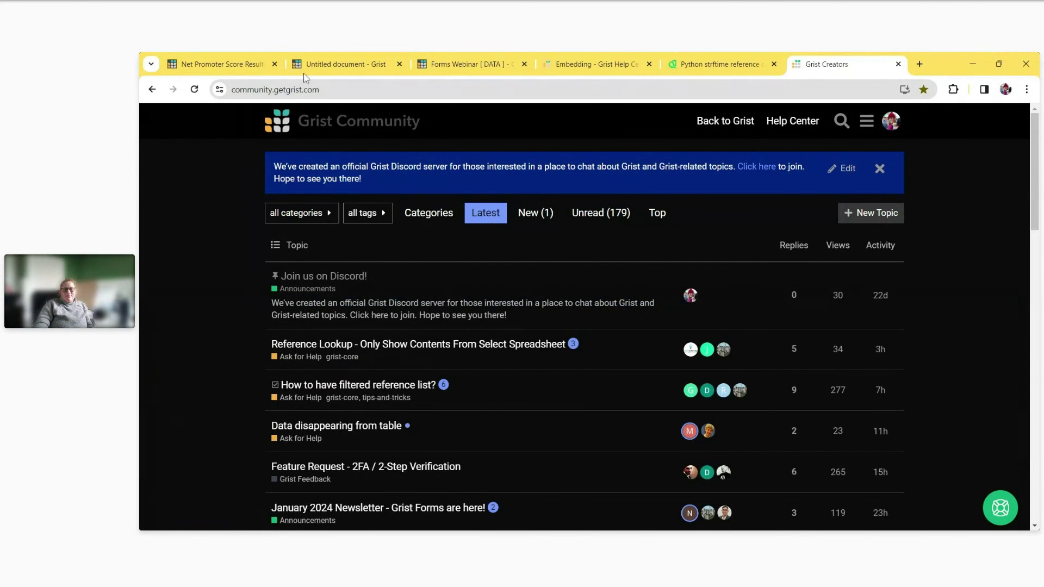
- Return to the Grist document and expand the ALL RESPONSES form
left_click(289, 67)
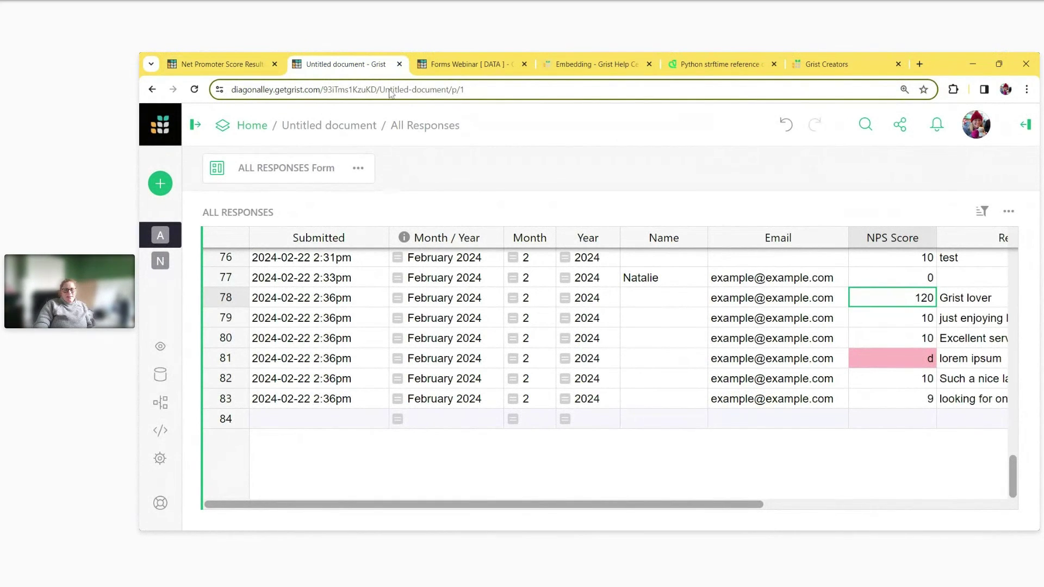
left_click(270, 169)
left_click(388, 292)
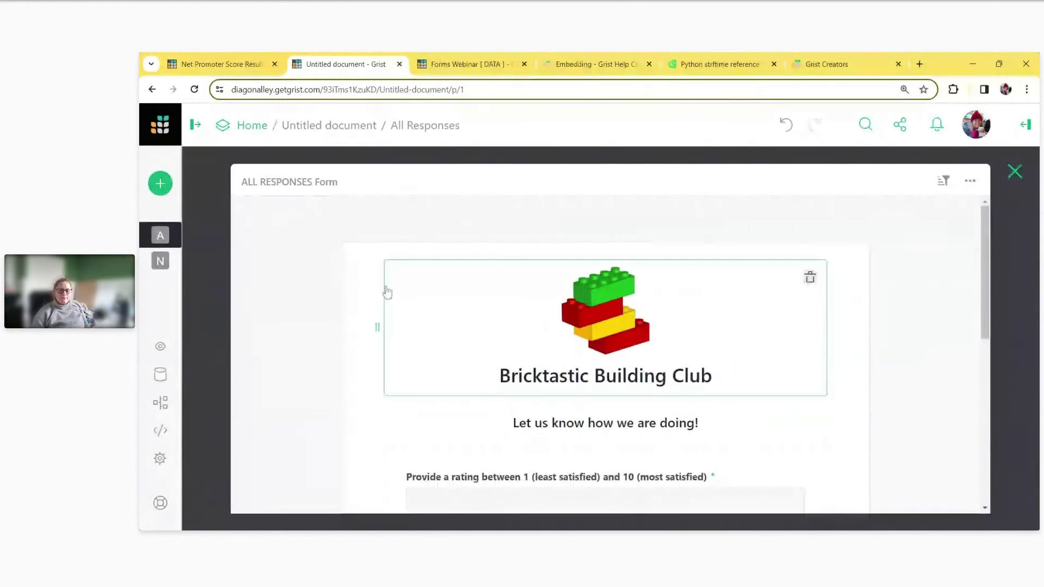
- Collapse the expanded form and inspect the formulas of the Year and Month / Year columns in the ALL RESPONSES table
scroll(390, 294, "down", 1)
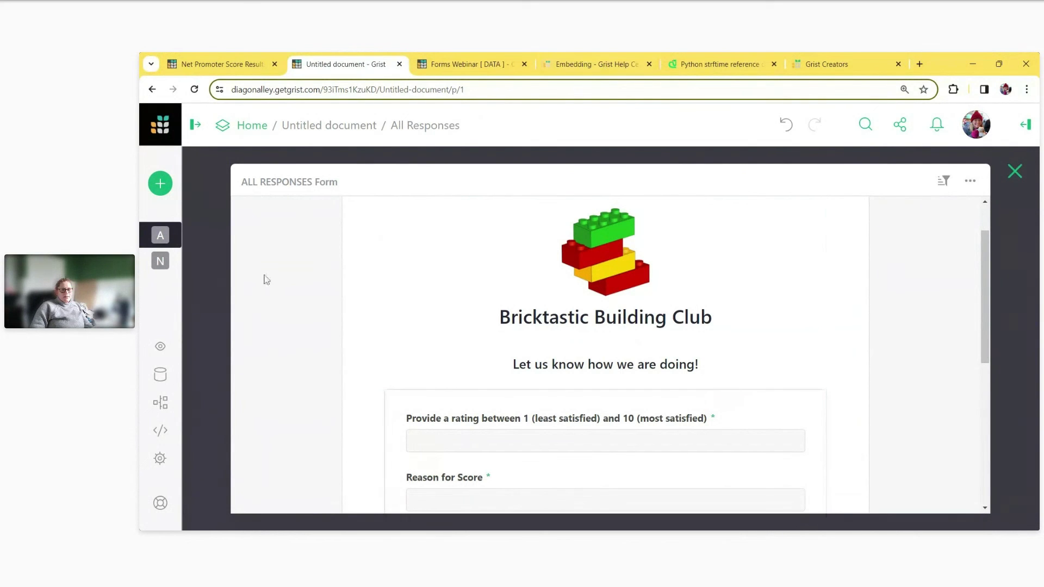
left_click(1014, 171)
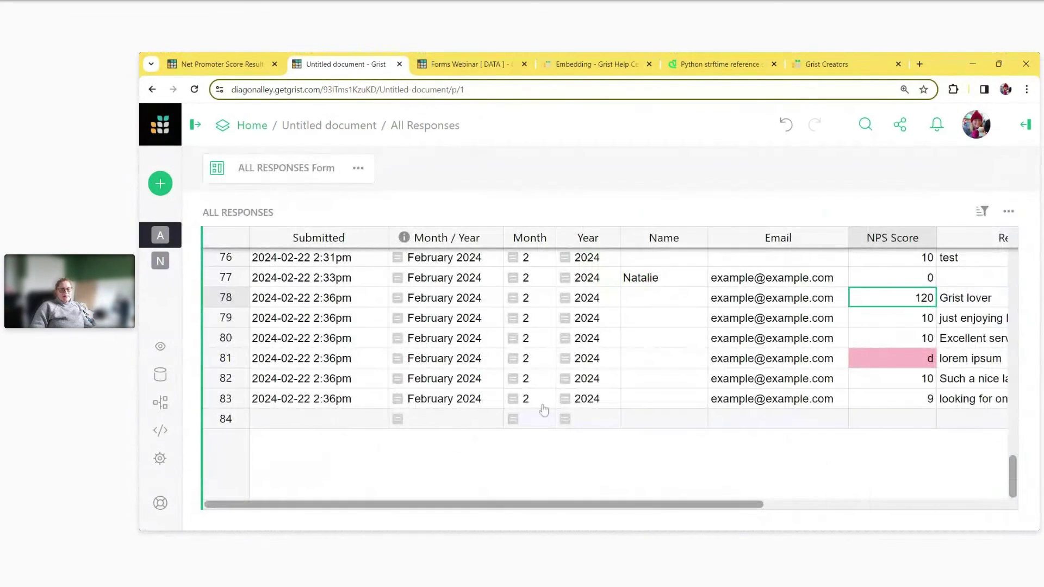
double_click(602, 420)
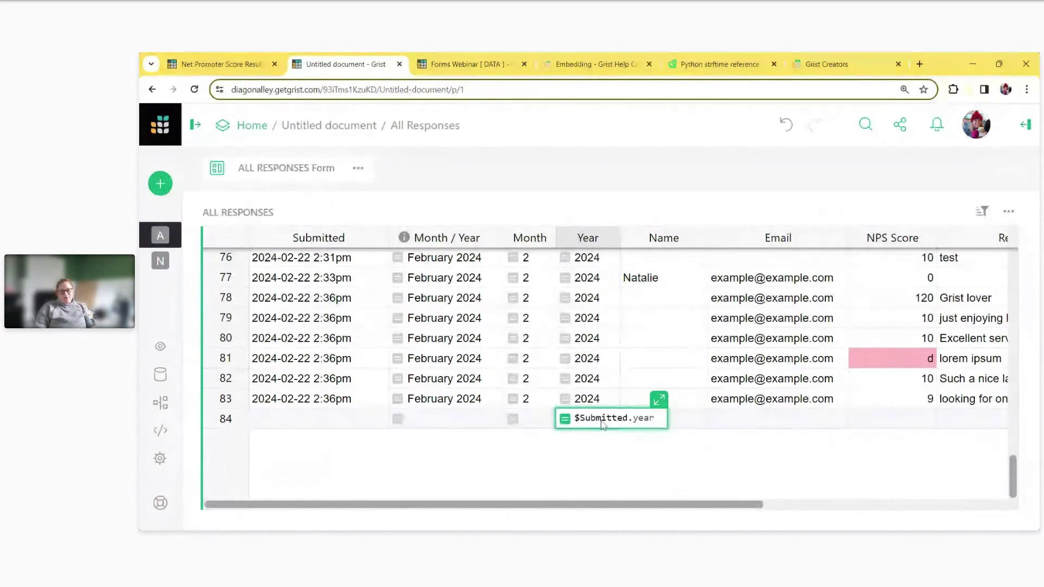
left_click_drag(658, 419, 575, 418)
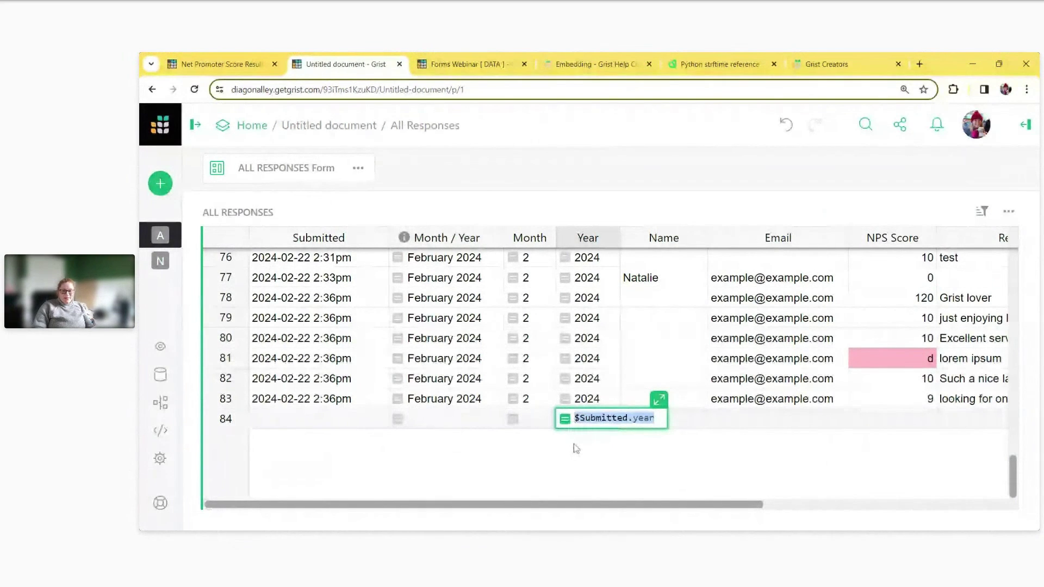
left_click(472, 427)
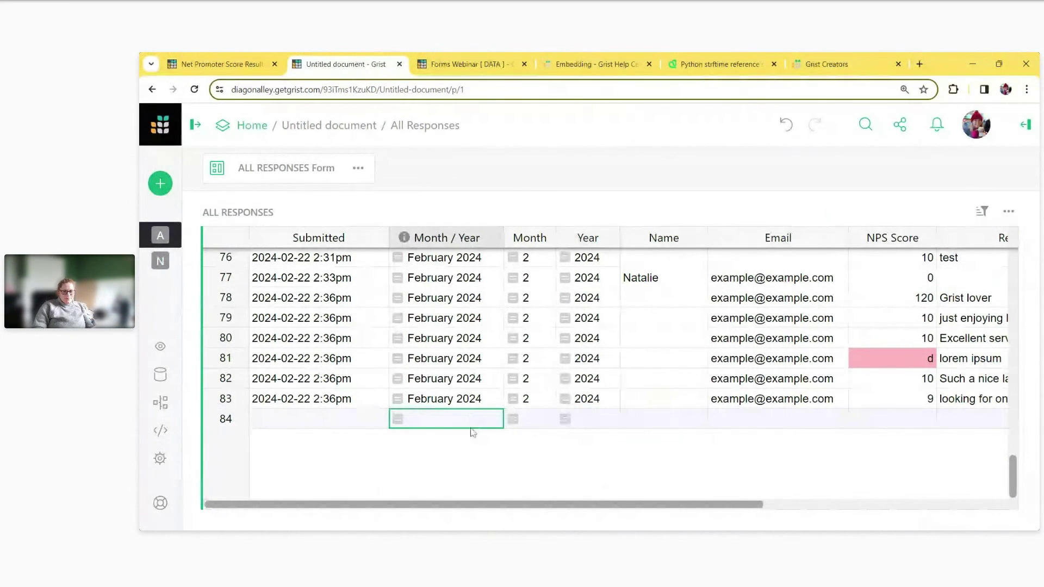
key("Return")
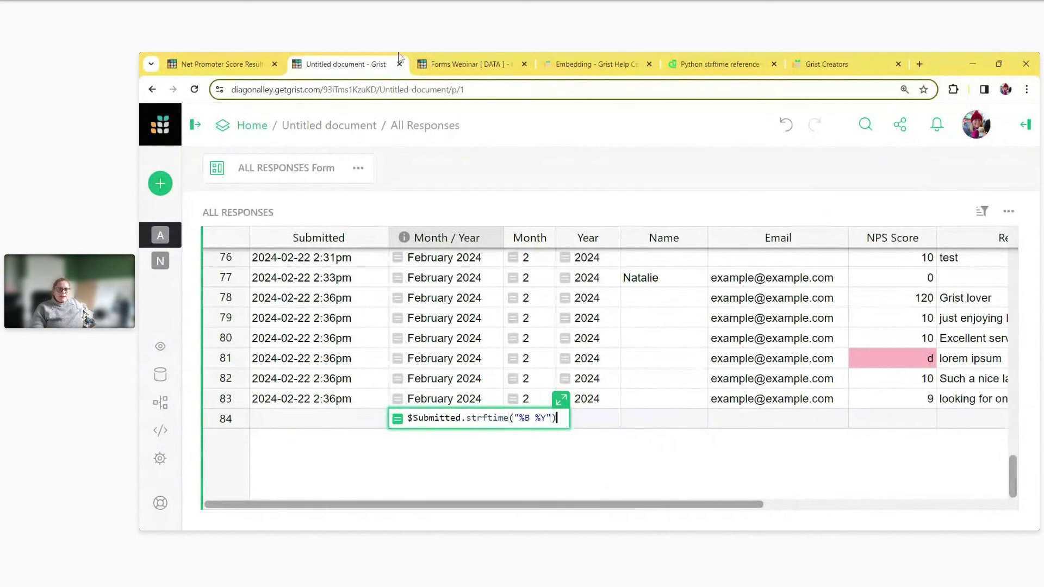
left_click(473, 65)
left_click(338, 64)
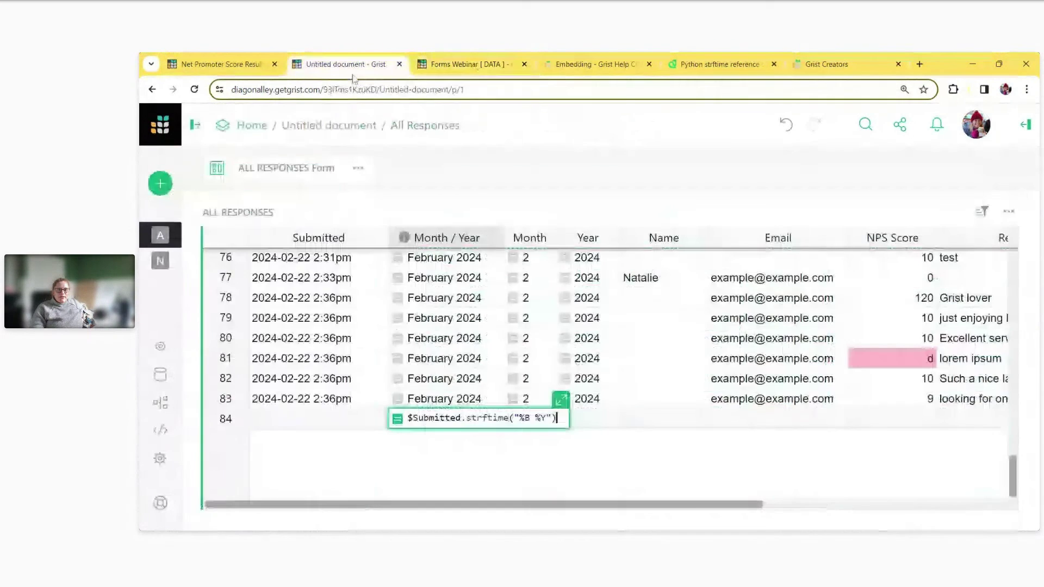
- Preview the published ALL RESPONSES form in a new browser tab and return to its expanded editor in the Grist document
left_click(305, 167)
scroll(657, 401, "down", 10)
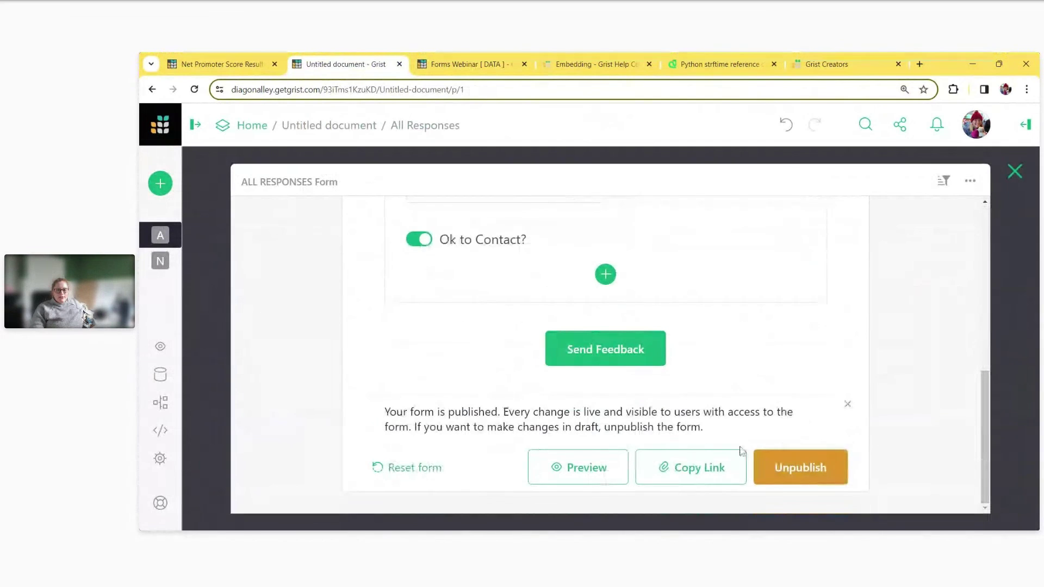
left_click(576, 468)
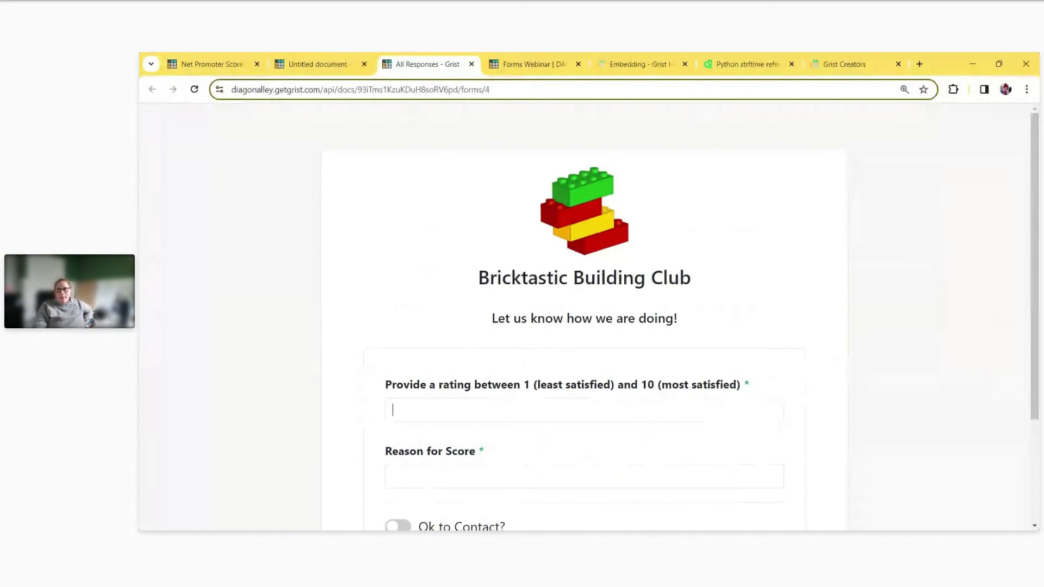
left_click(315, 64)
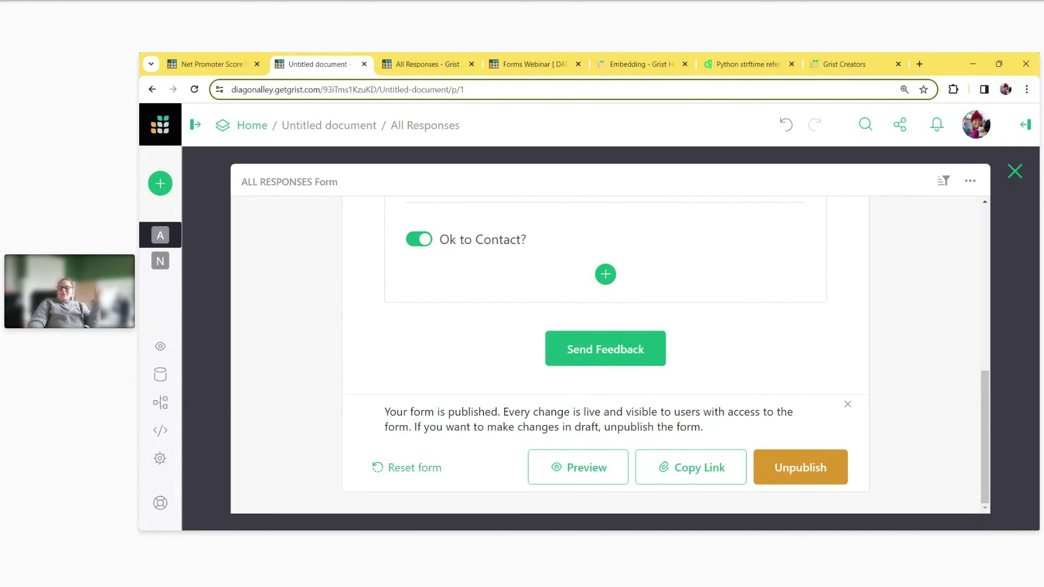
scroll(497, 354, "up", 10)
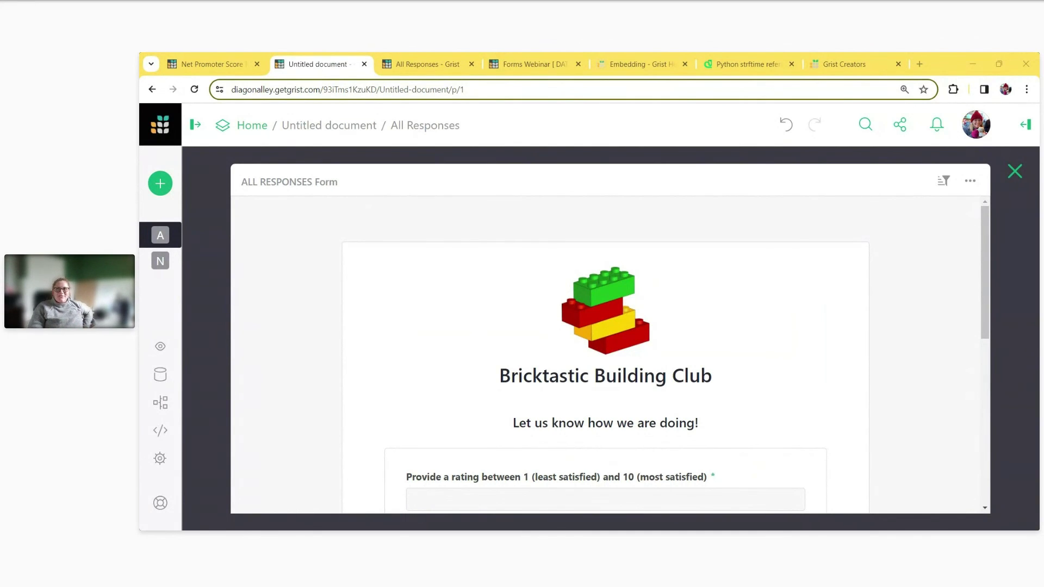
left_click(722, 297)
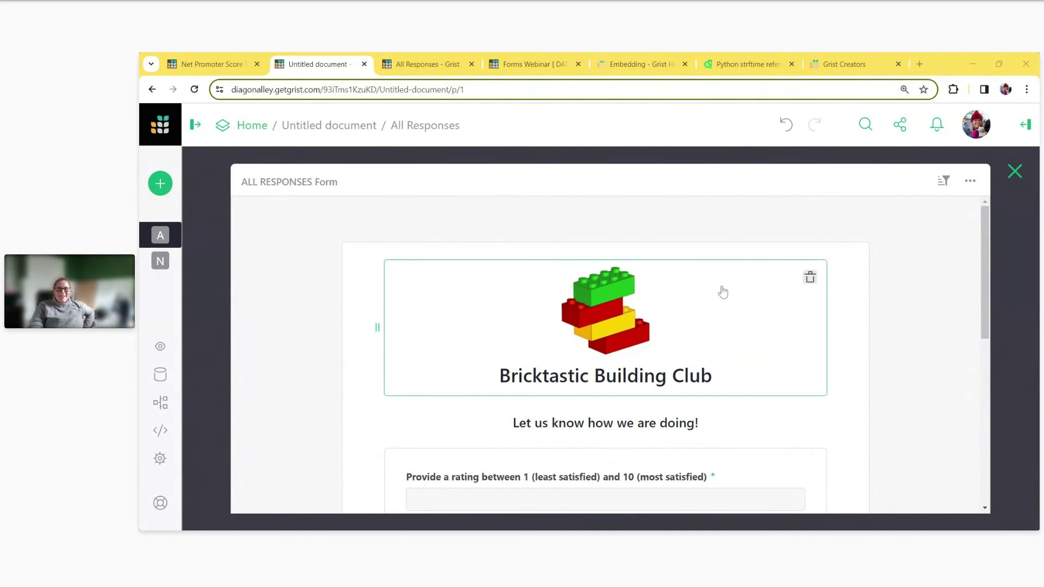